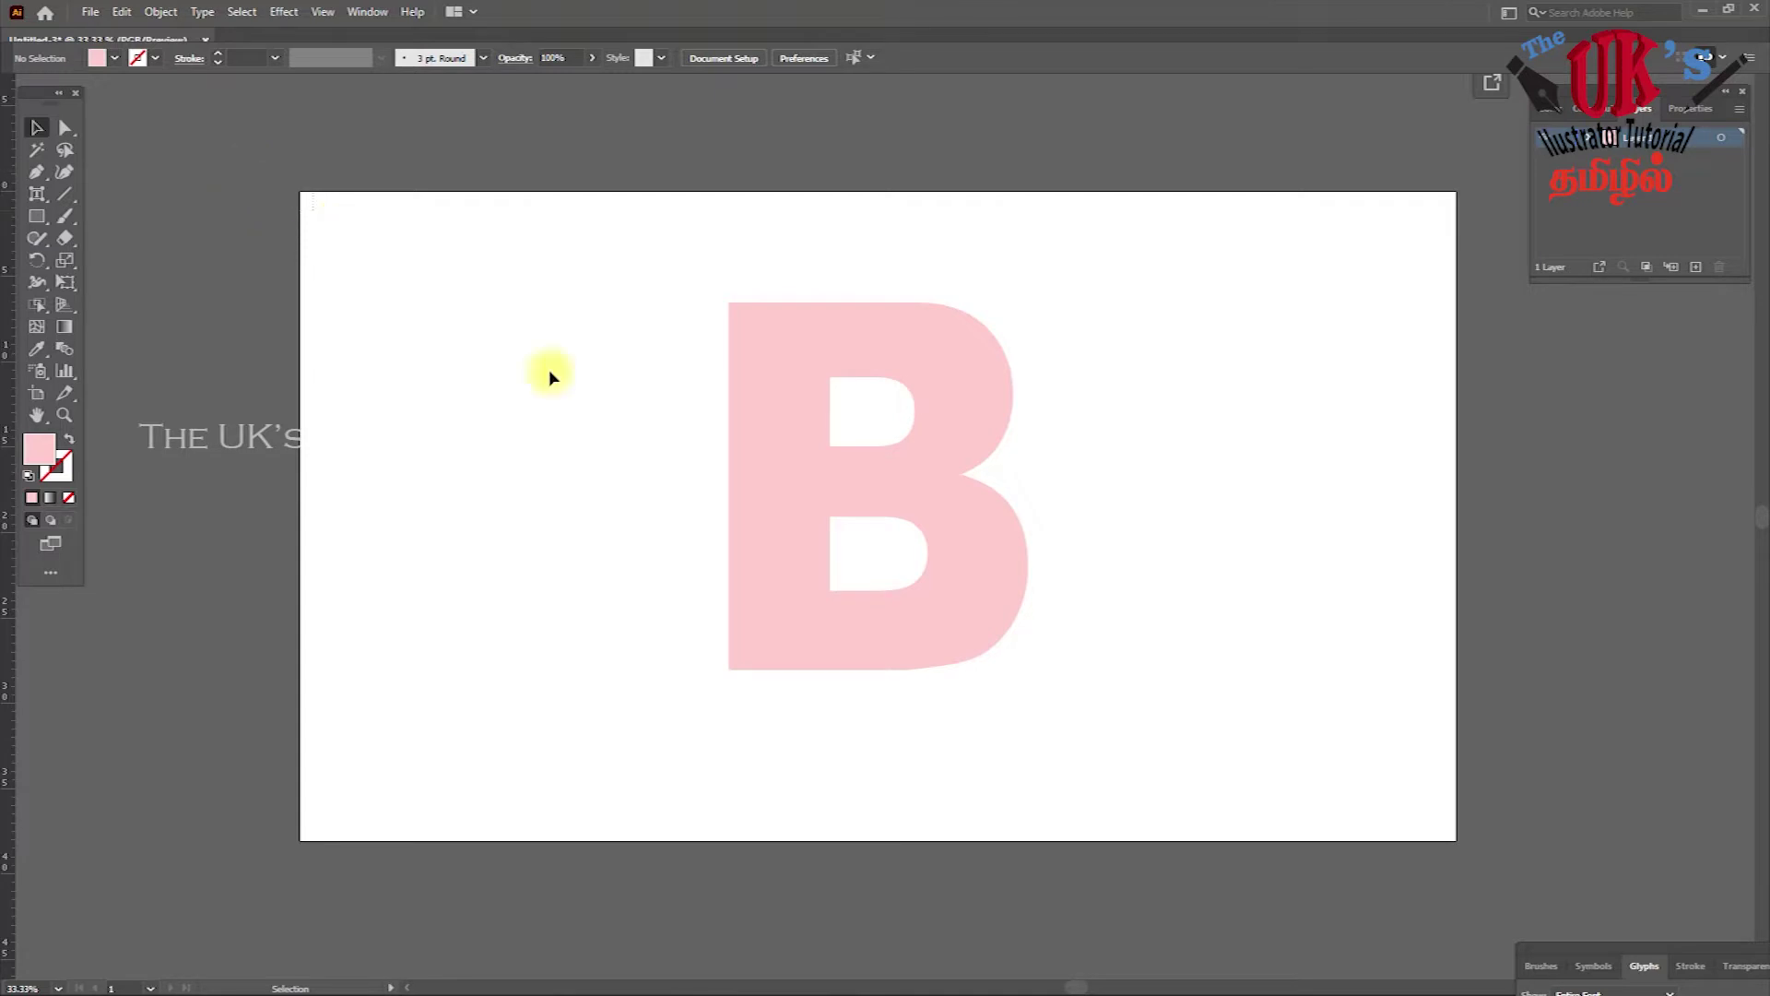
- Select and deselect the pink B, then look through the Pen and shape tool options
drag(550, 373, 602, 424)
click(753, 339)
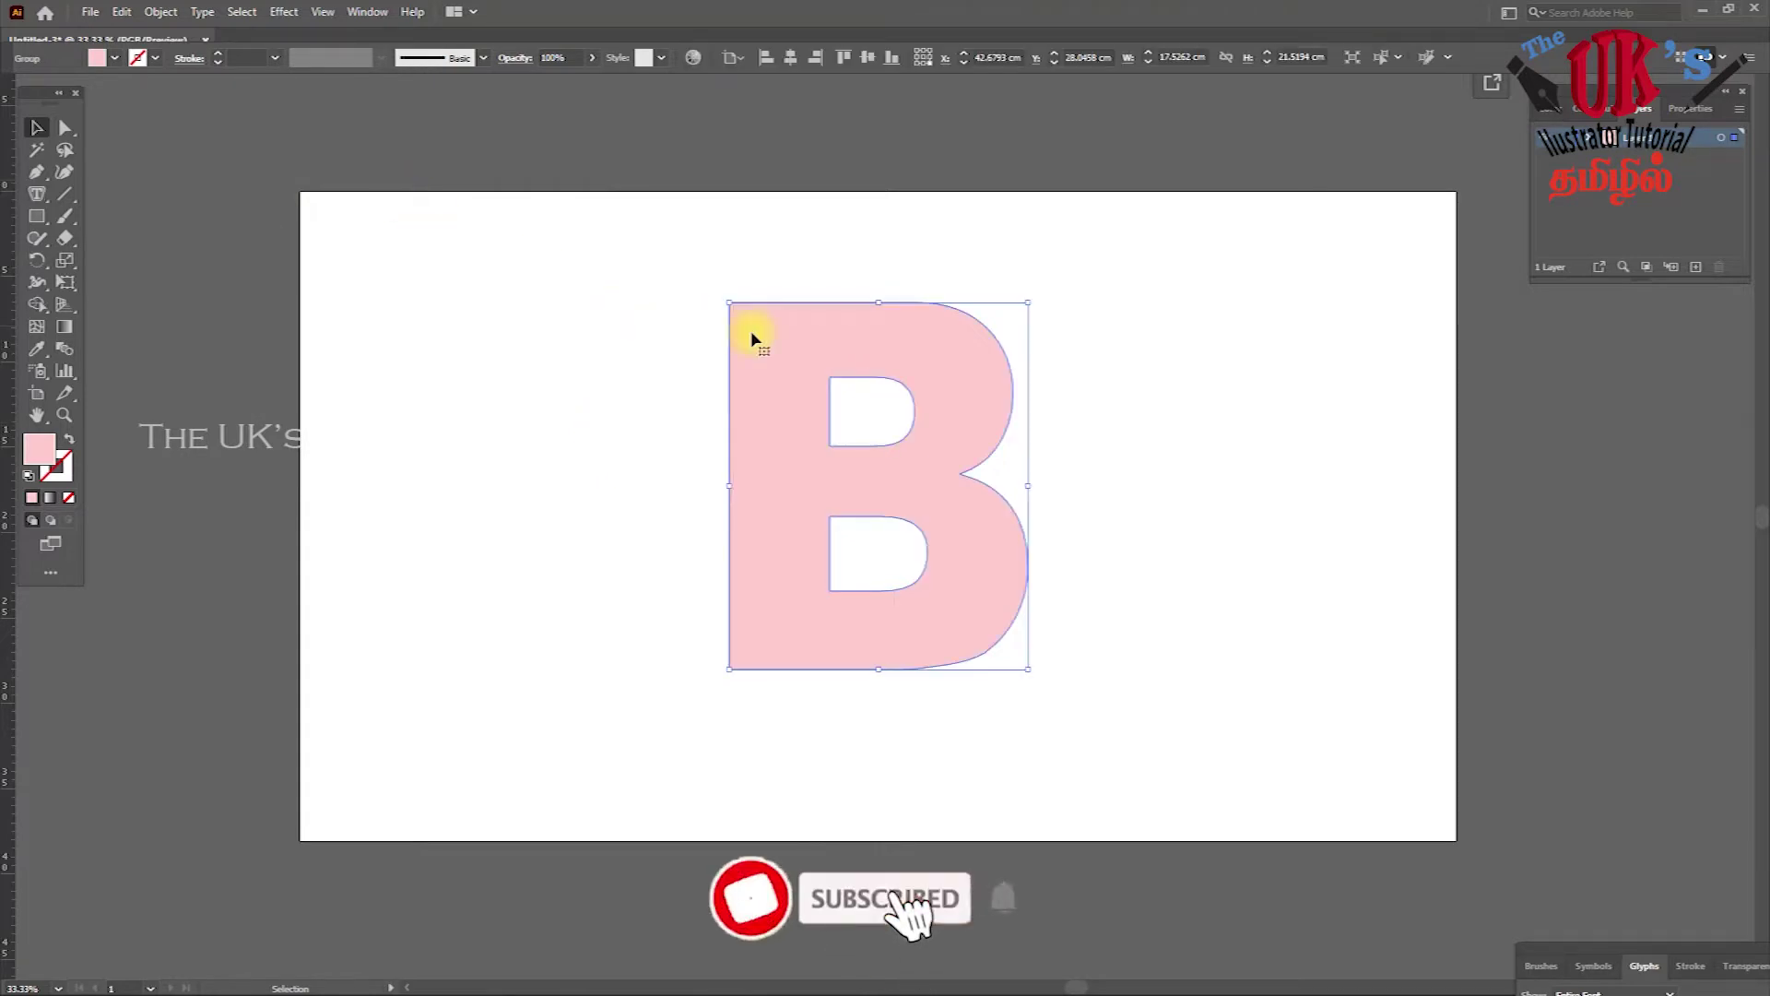
click(788, 255)
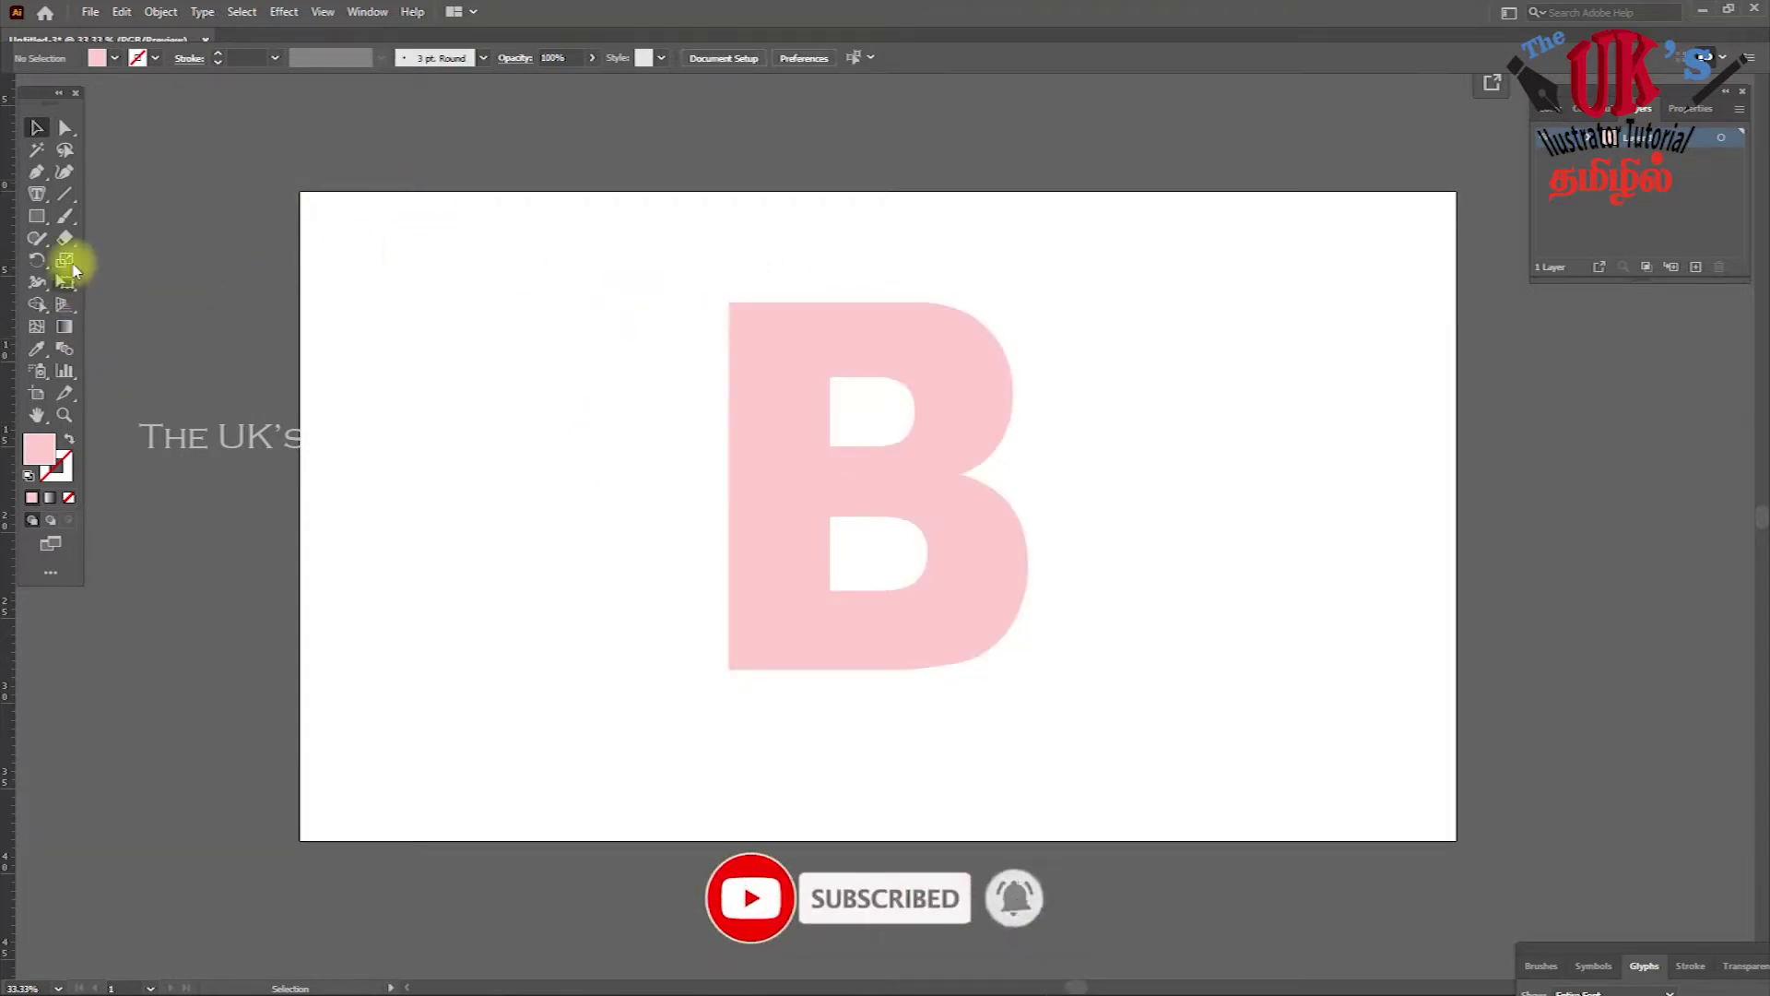
click(37, 171)
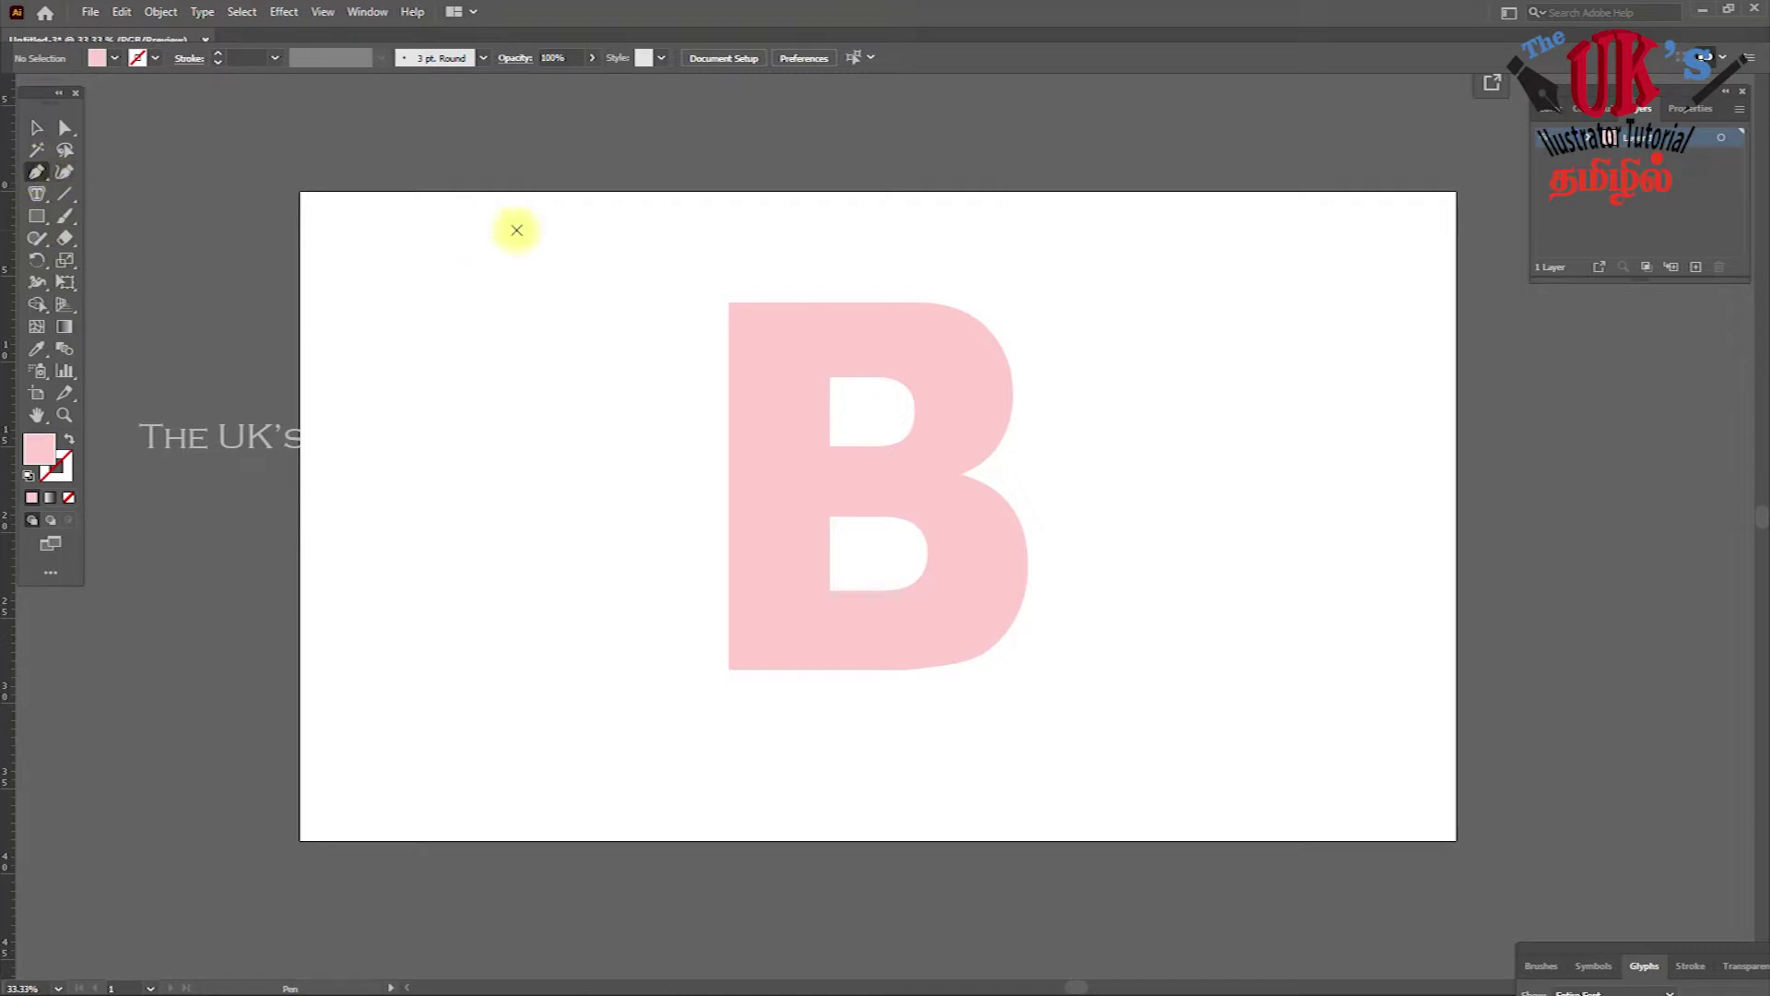
click(37, 216)
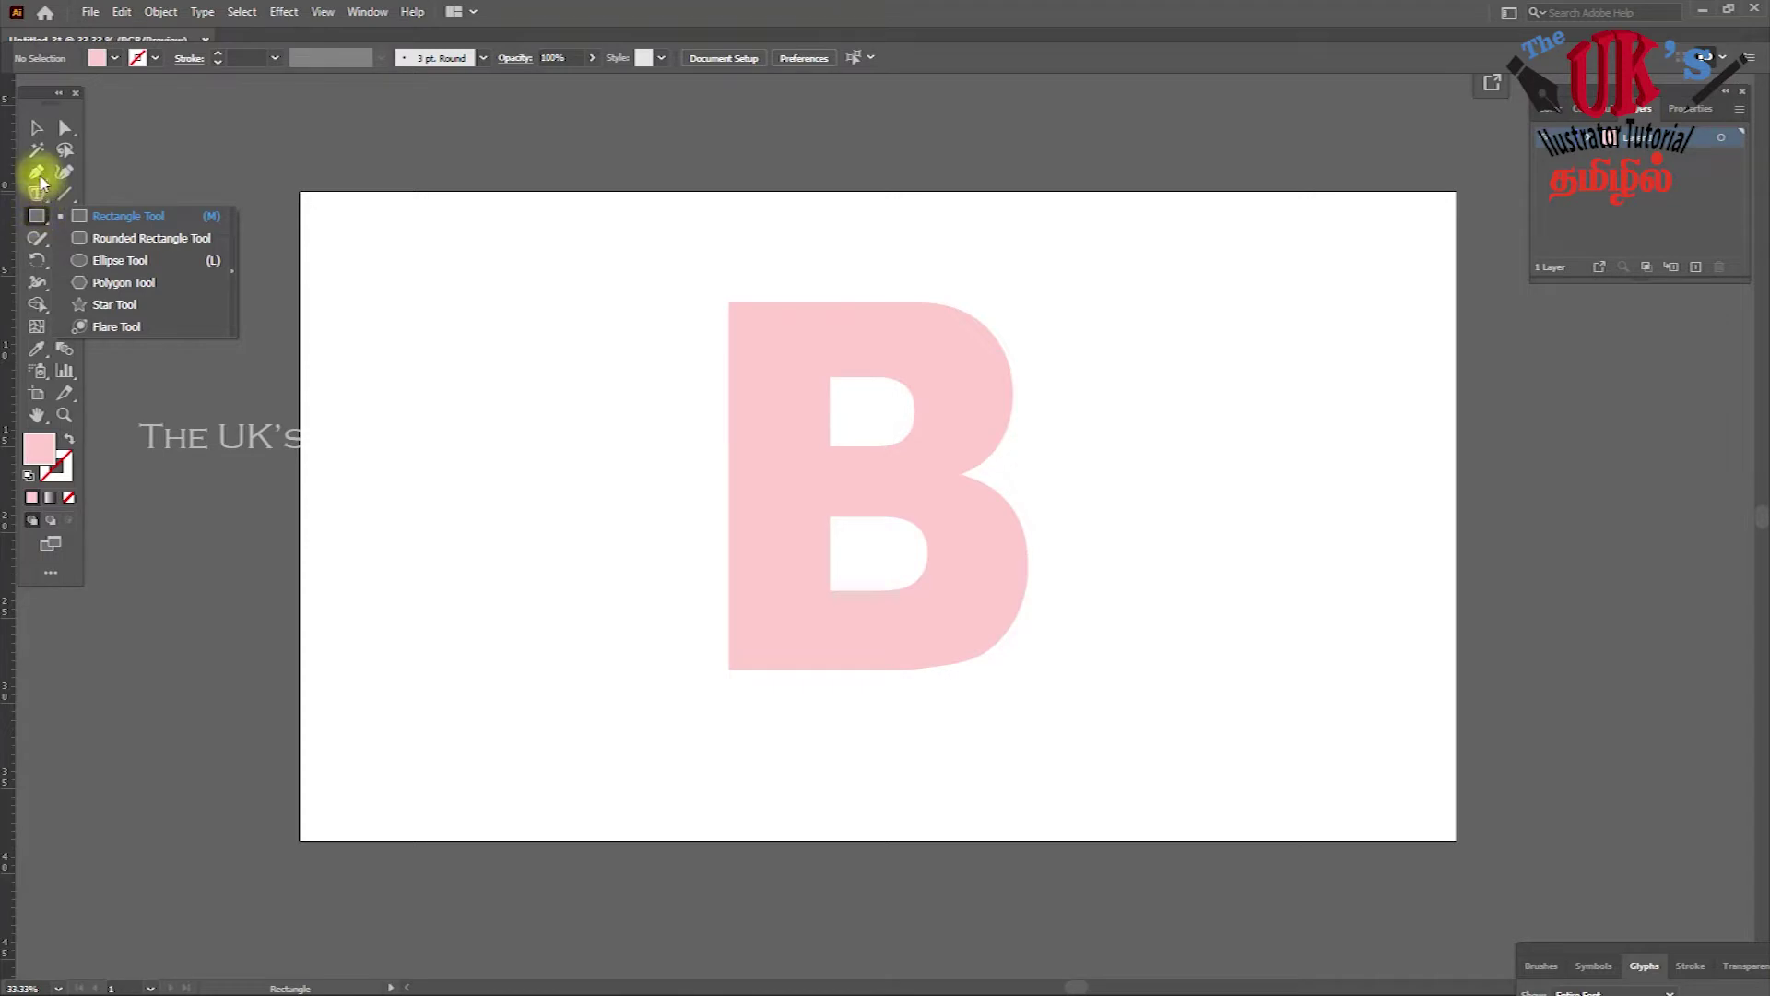
click(37, 172)
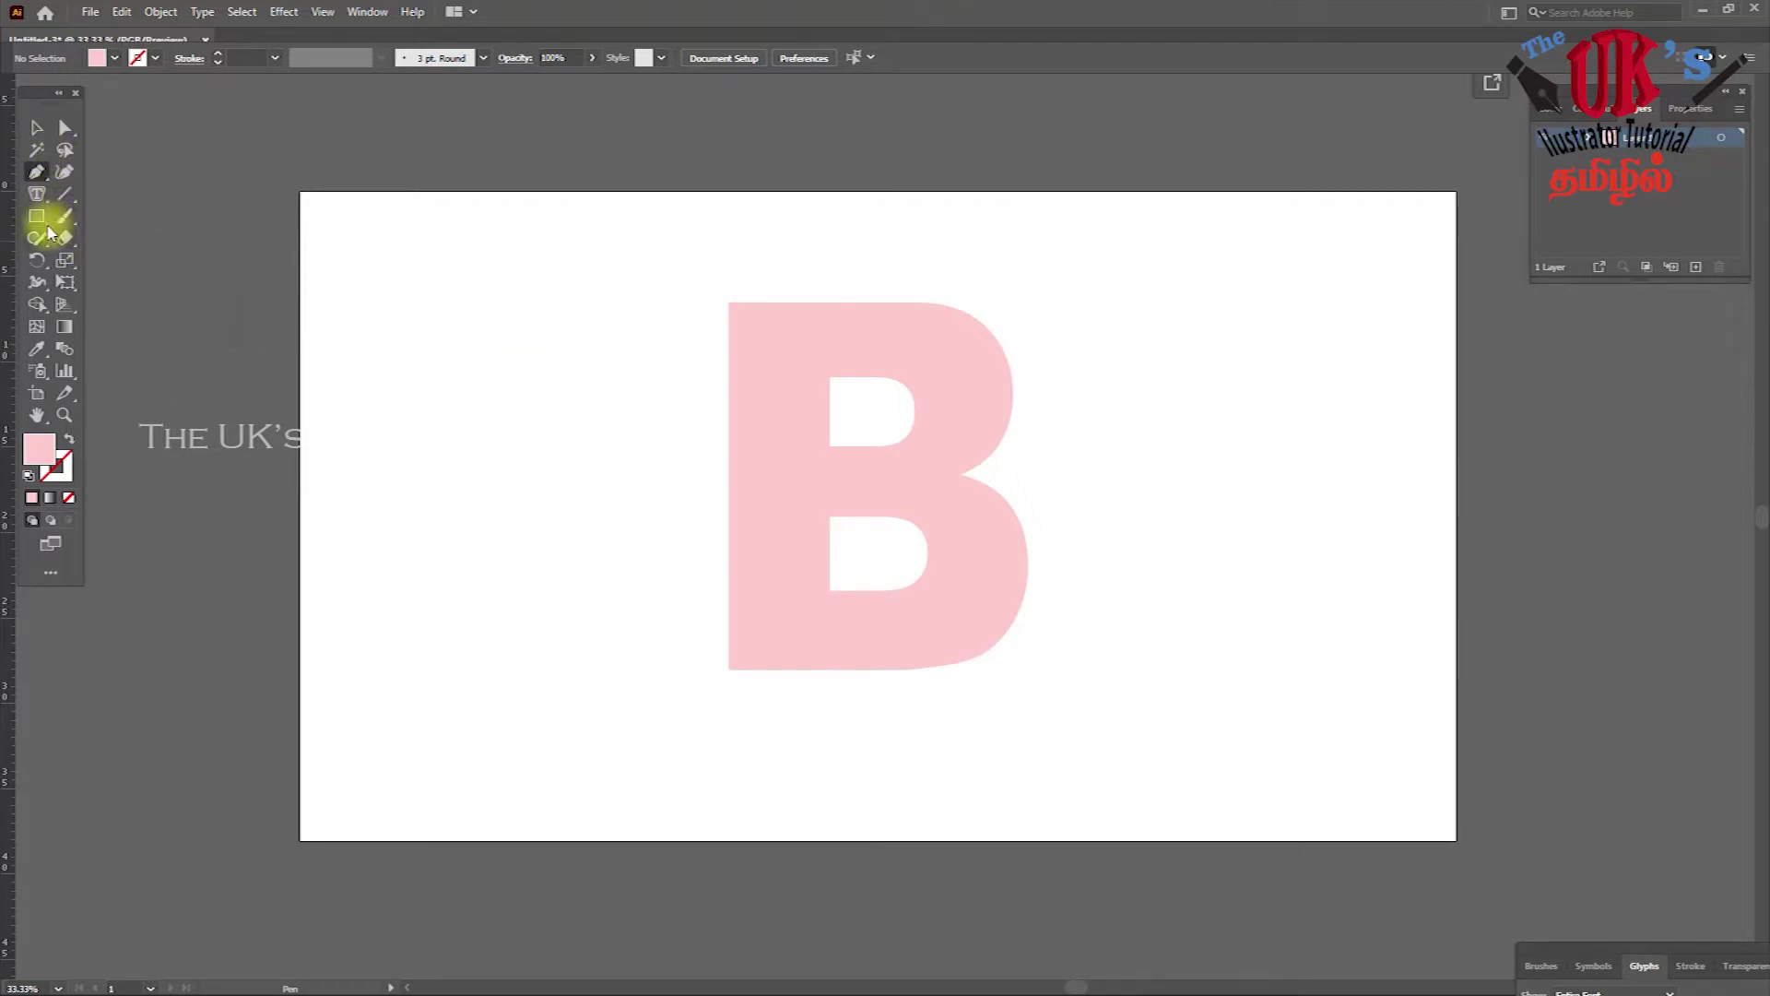
- Try Area Type on the canvas, dismiss the non-compound path error, and return to Selection
click(37, 194)
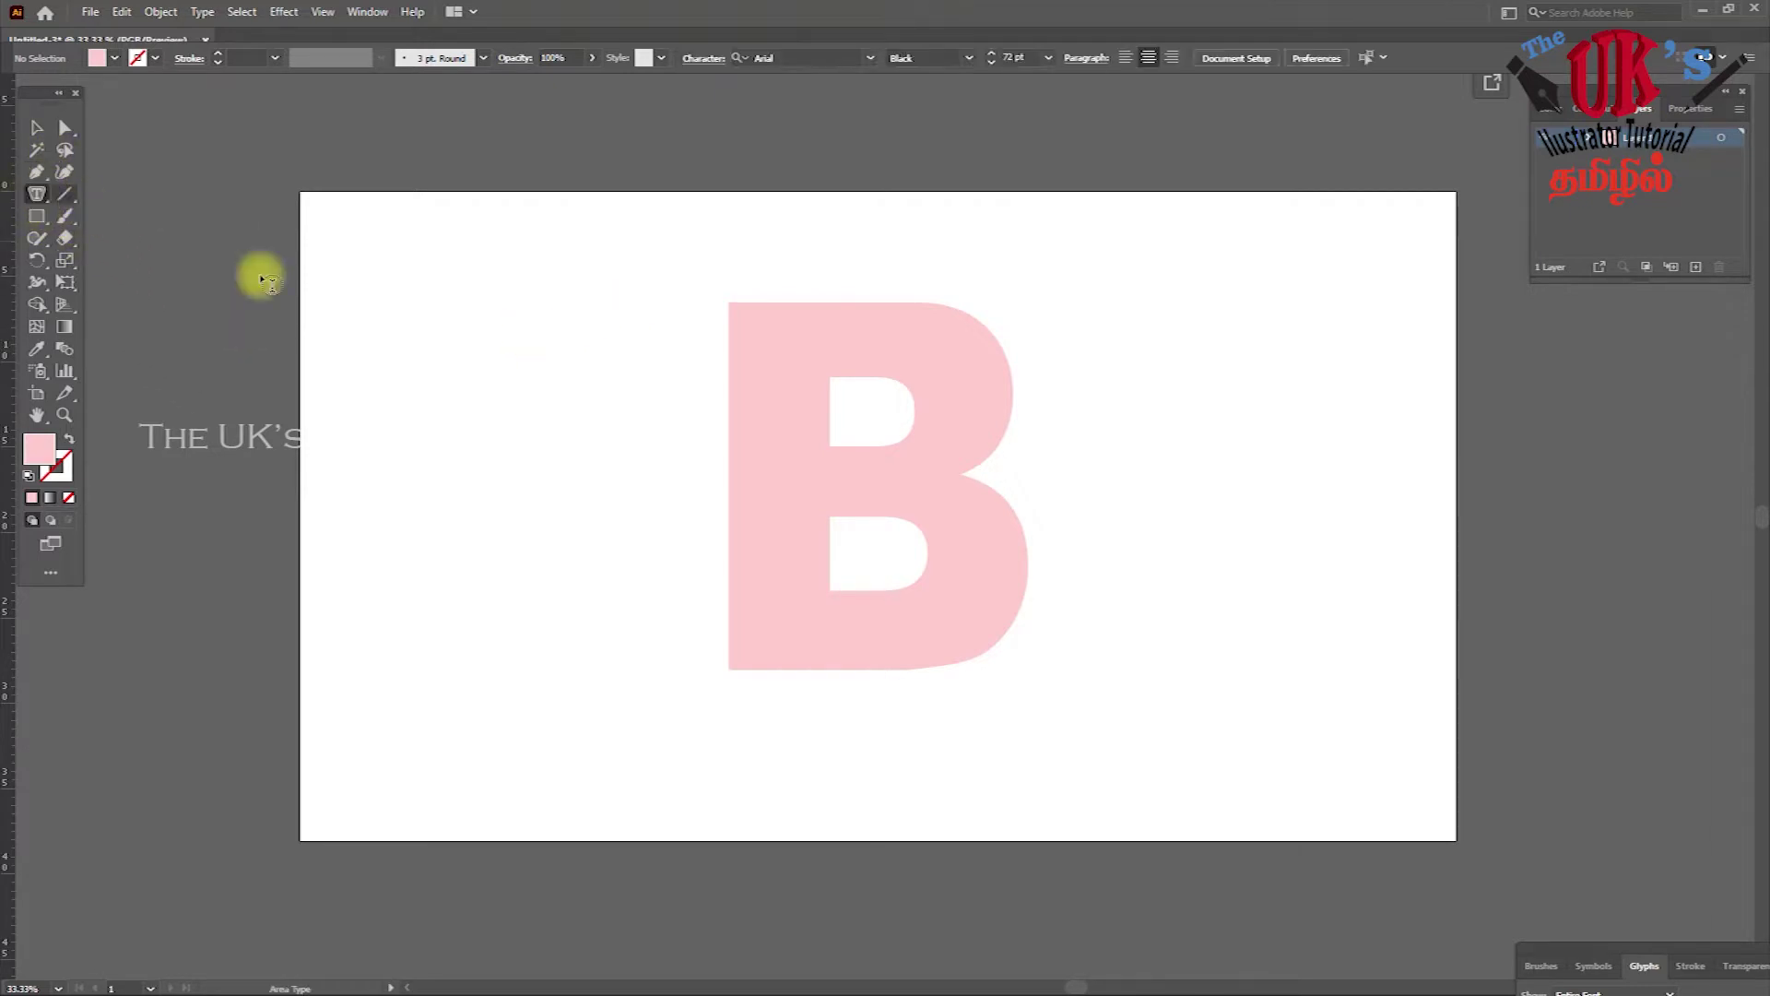
click(363, 282)
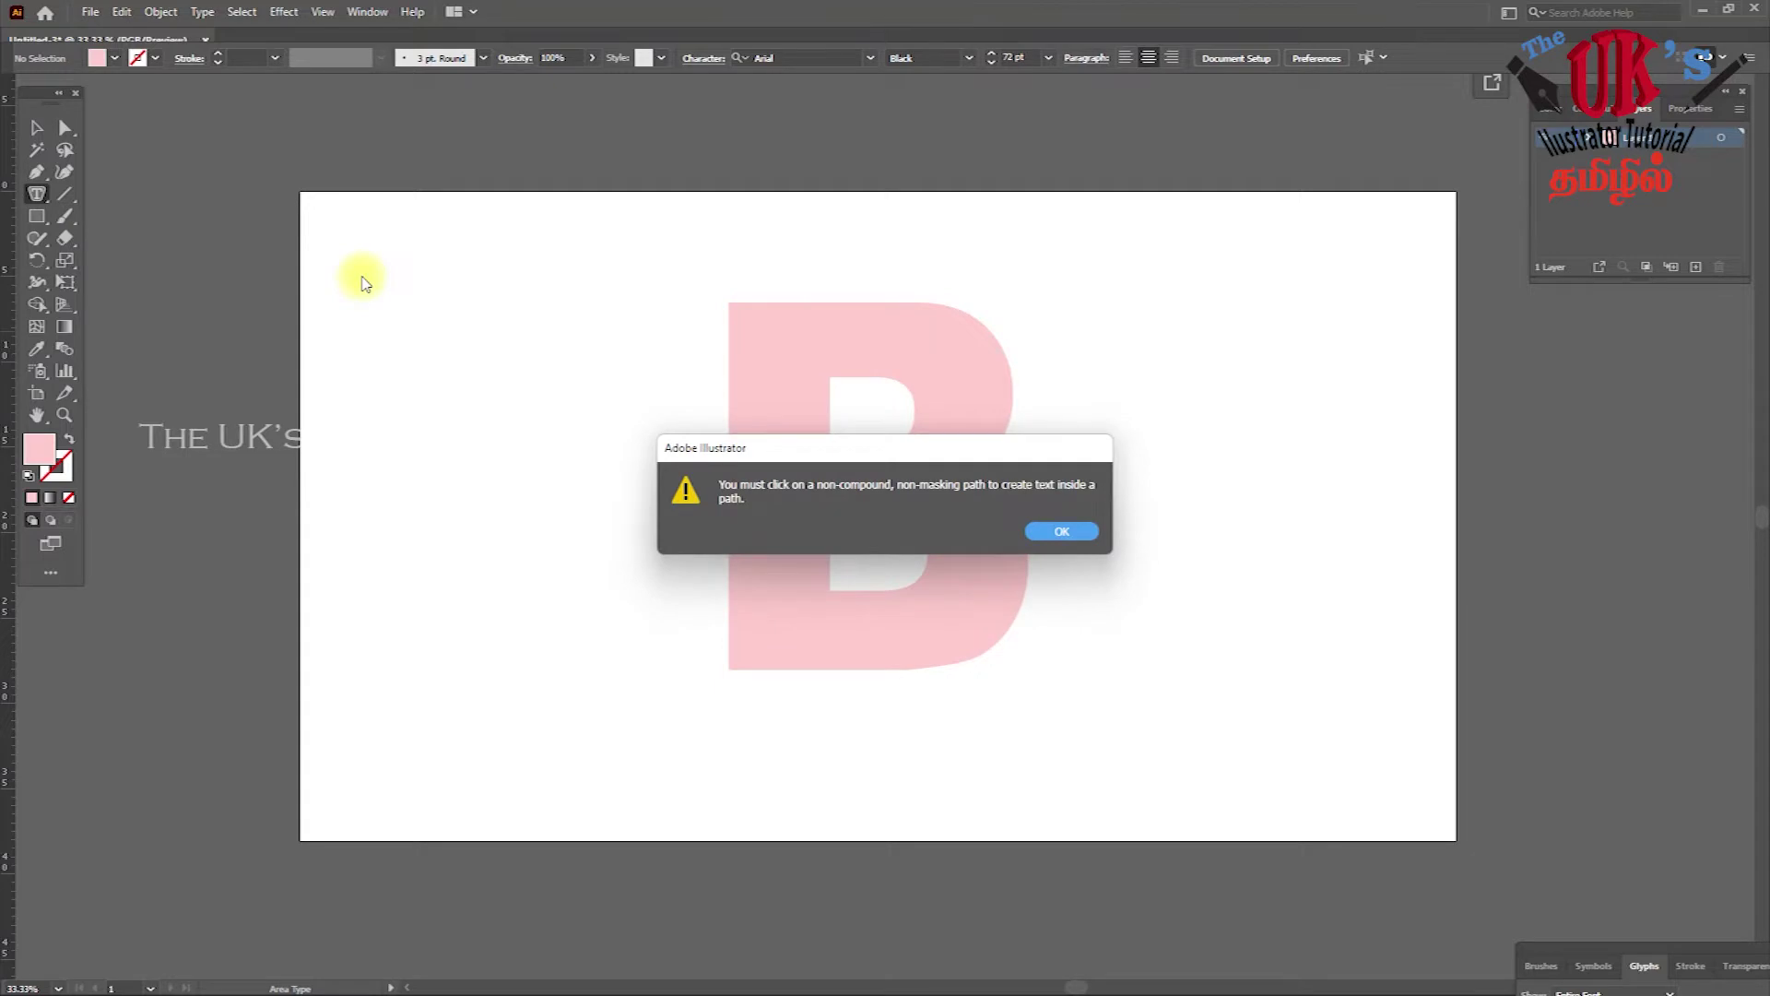
key(space)
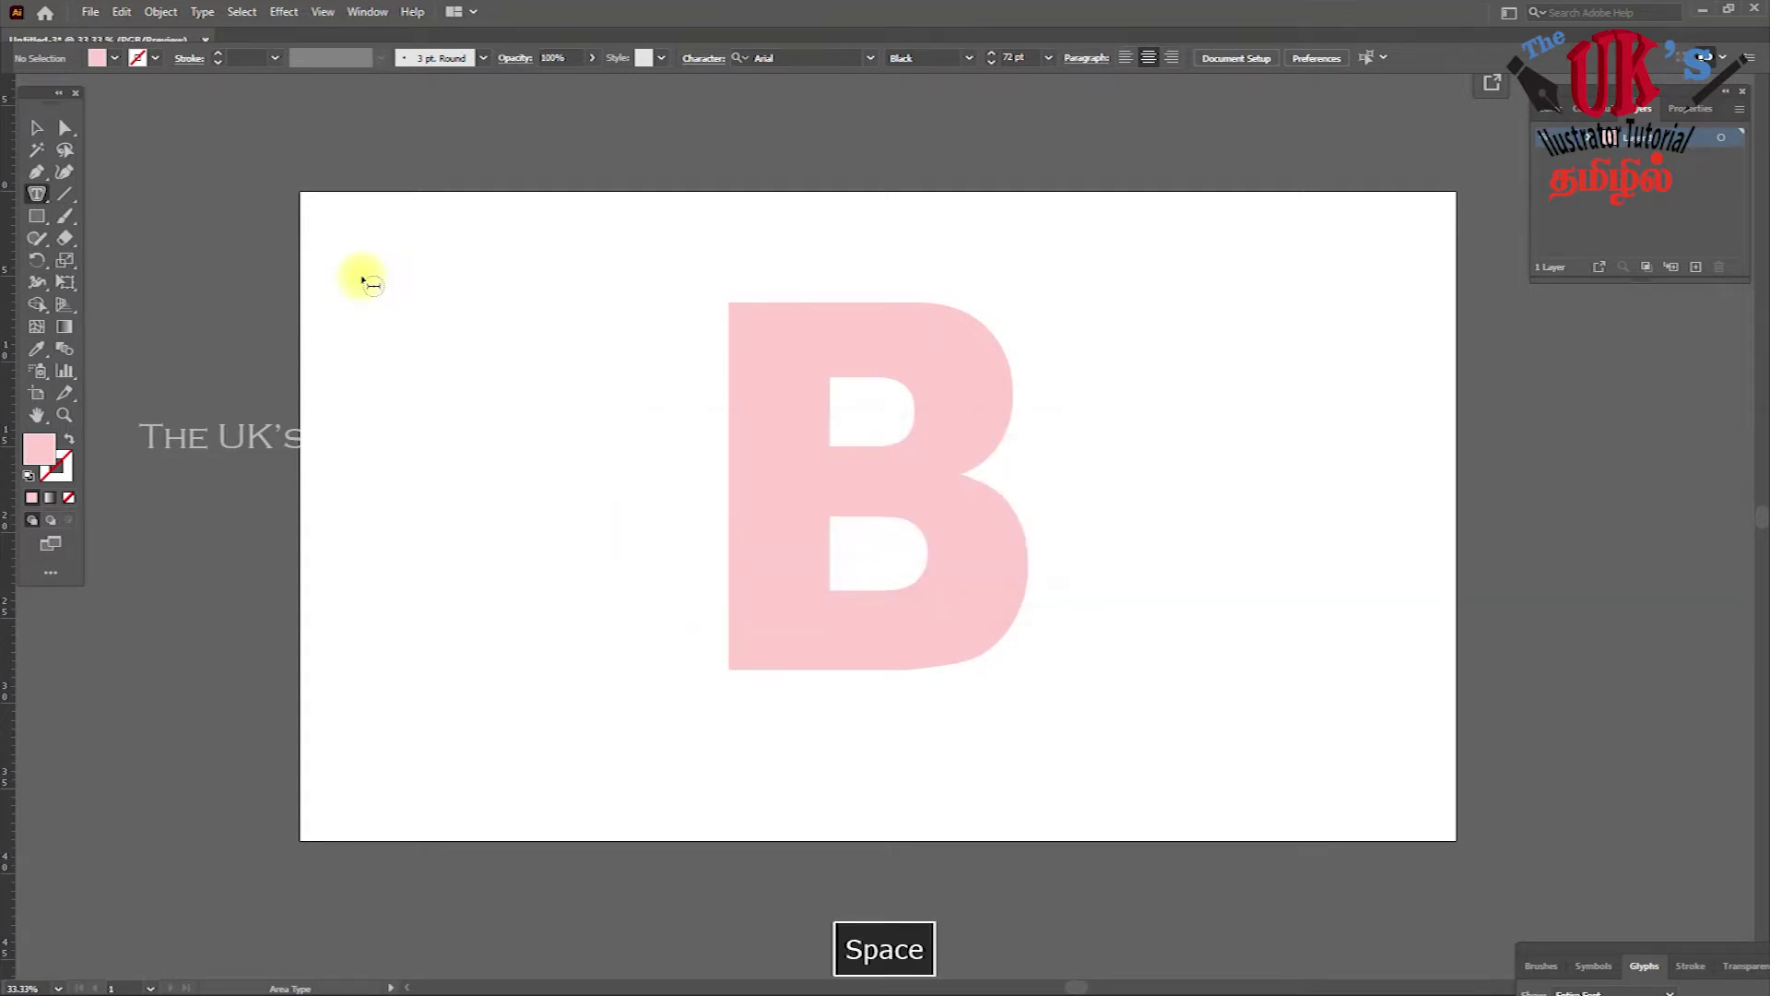
key(shift+t)
key(shift+o)
key(shift+l)
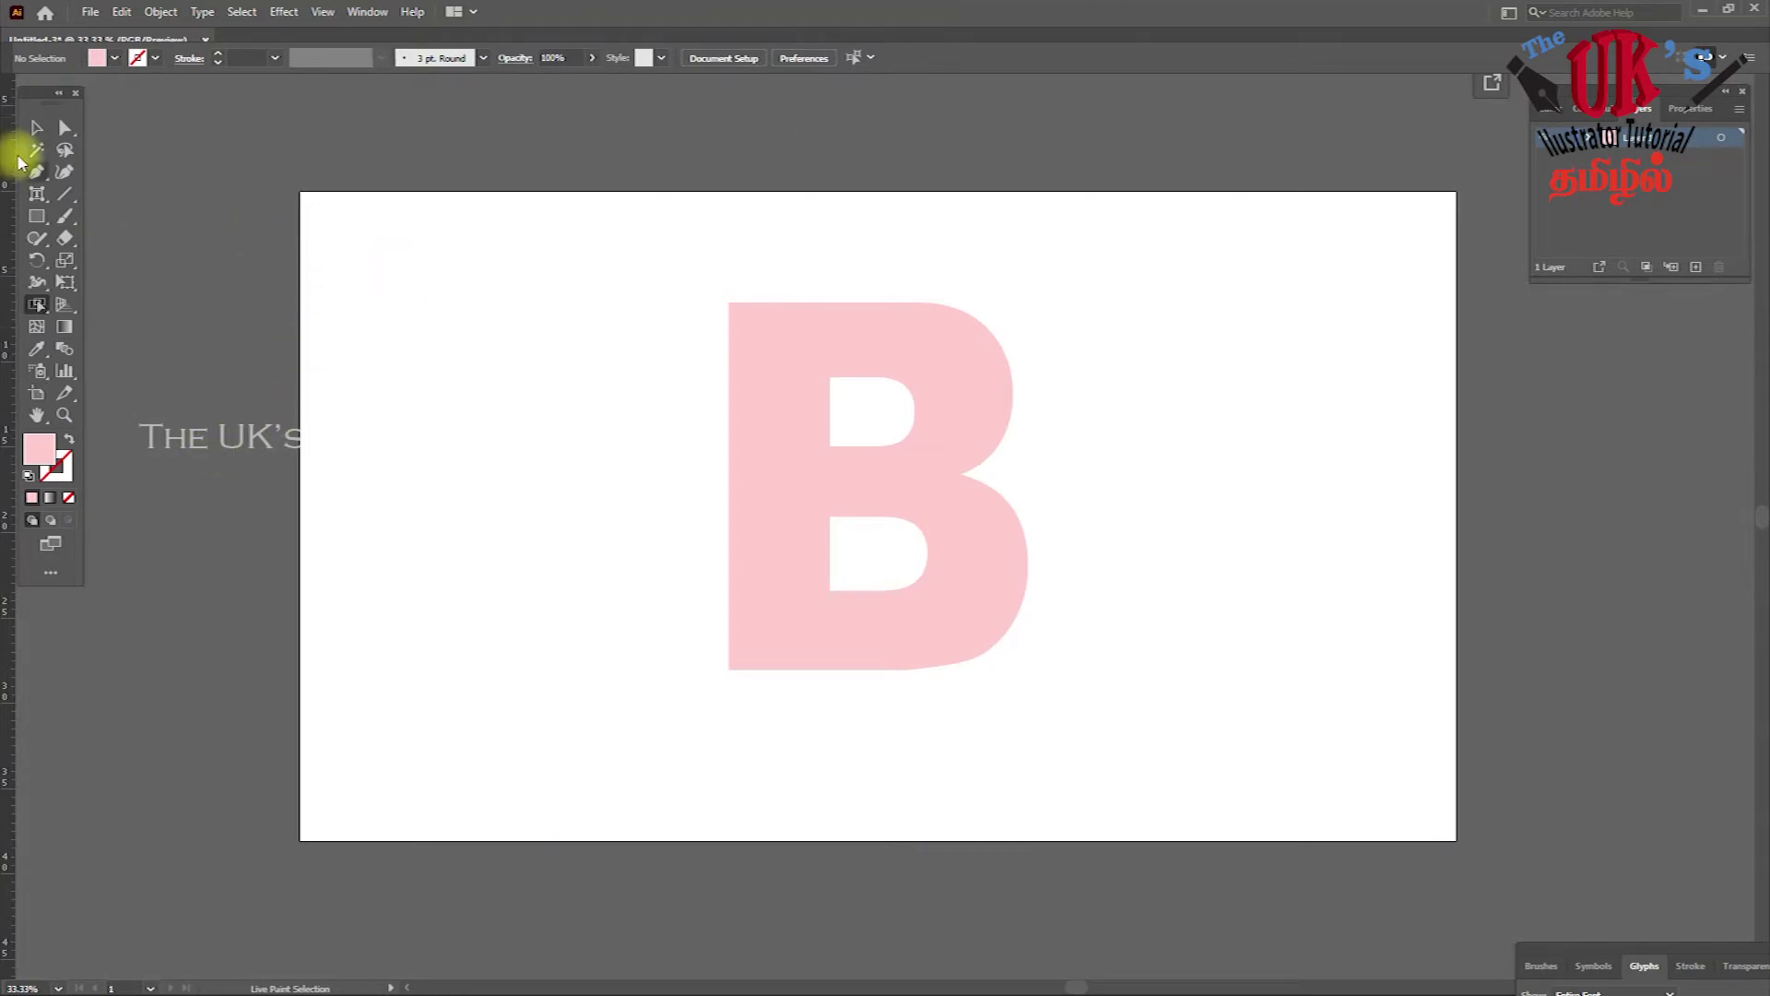
click(37, 127)
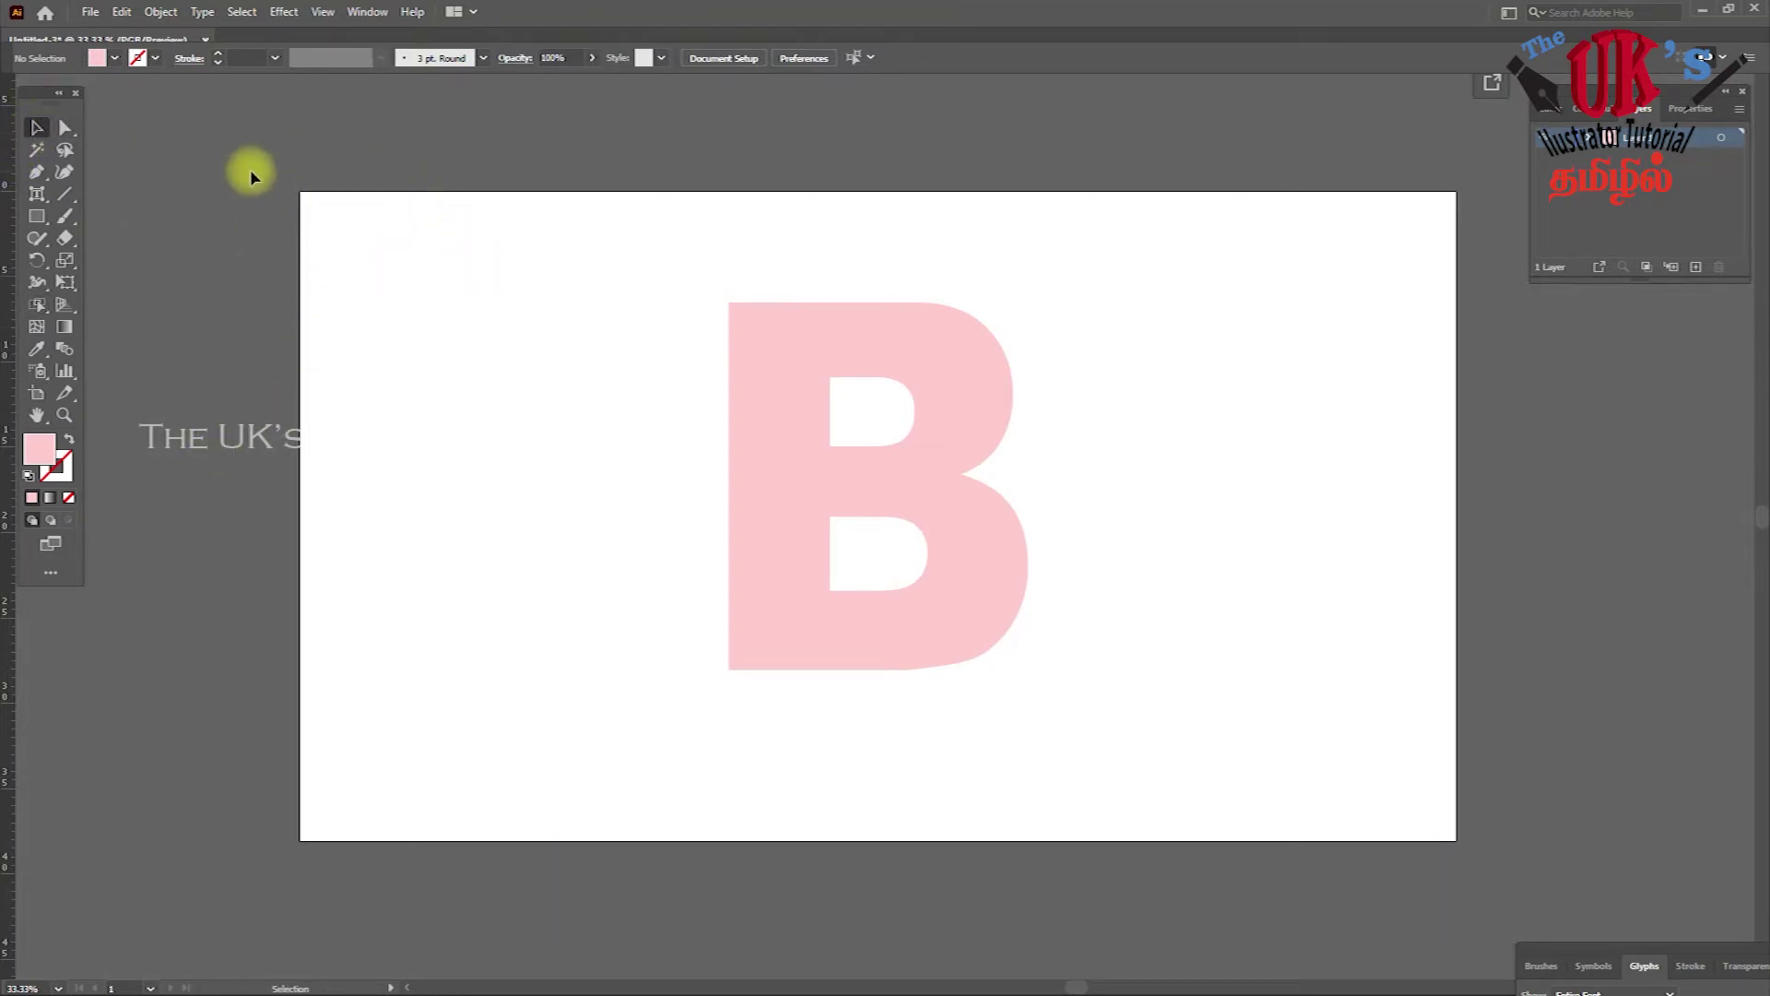
- Draw a Type Tool text frame at the artboard's top-left and type the PEN TOOL title
click(39, 195)
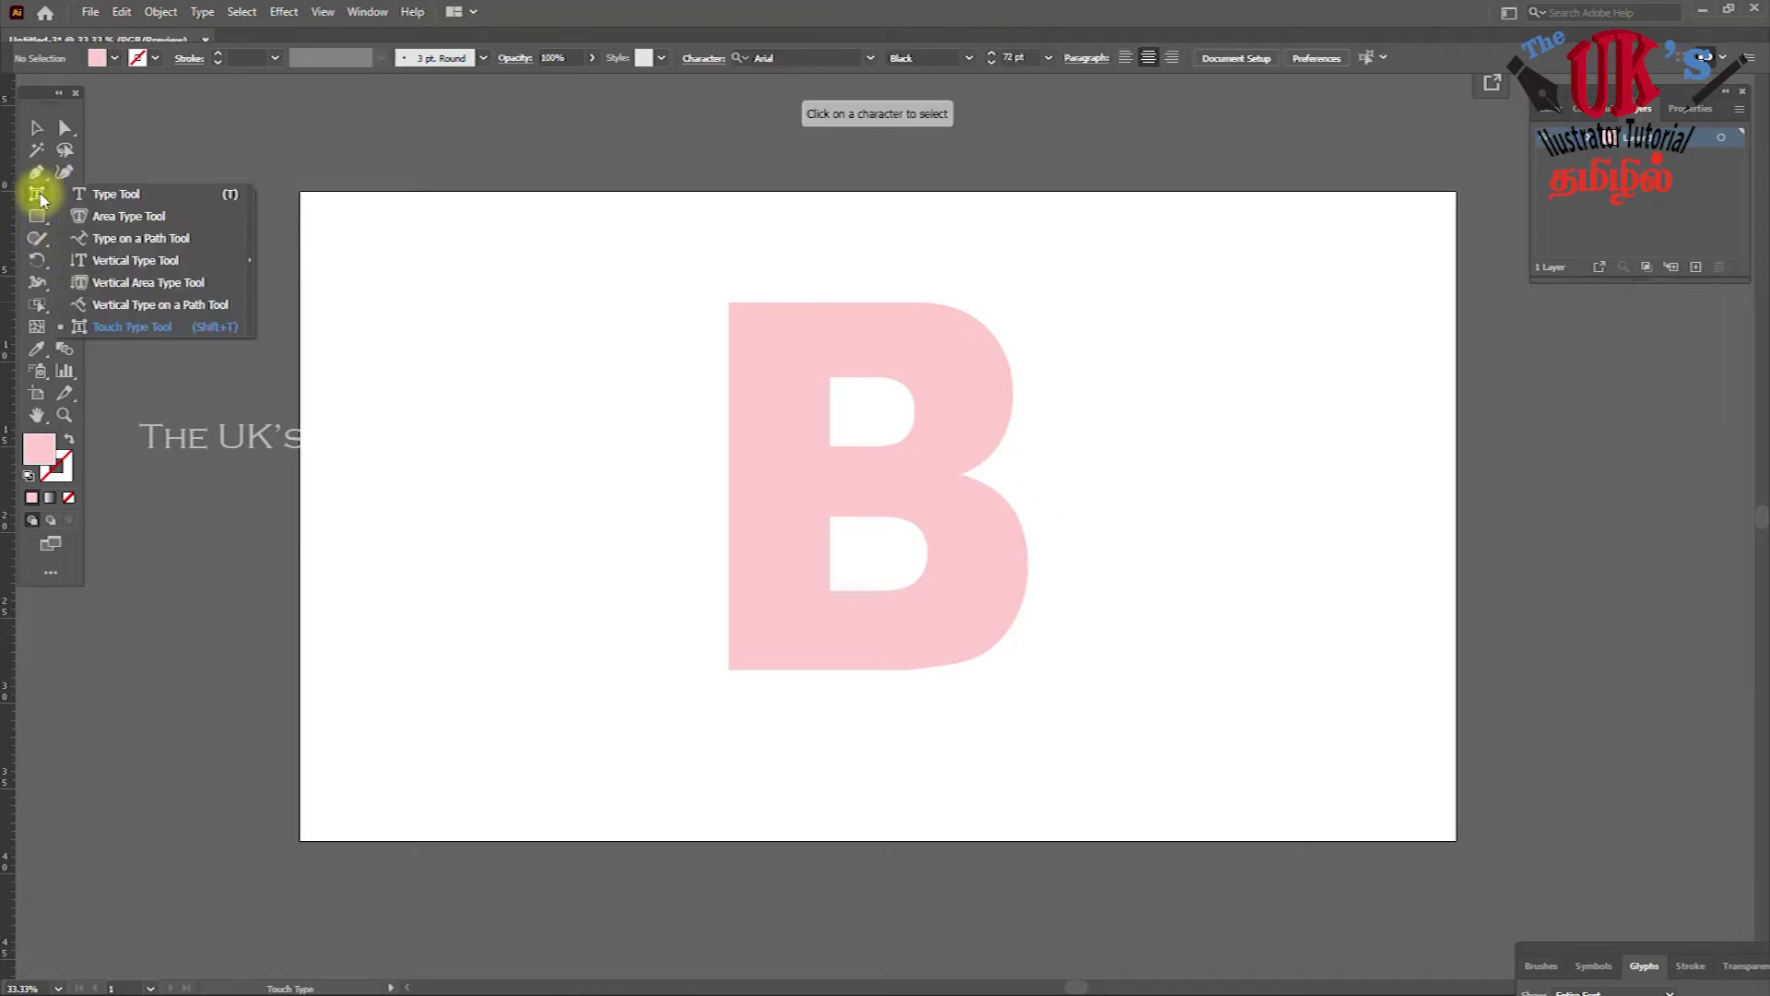
click(116, 193)
drag(304, 234, 442, 290)
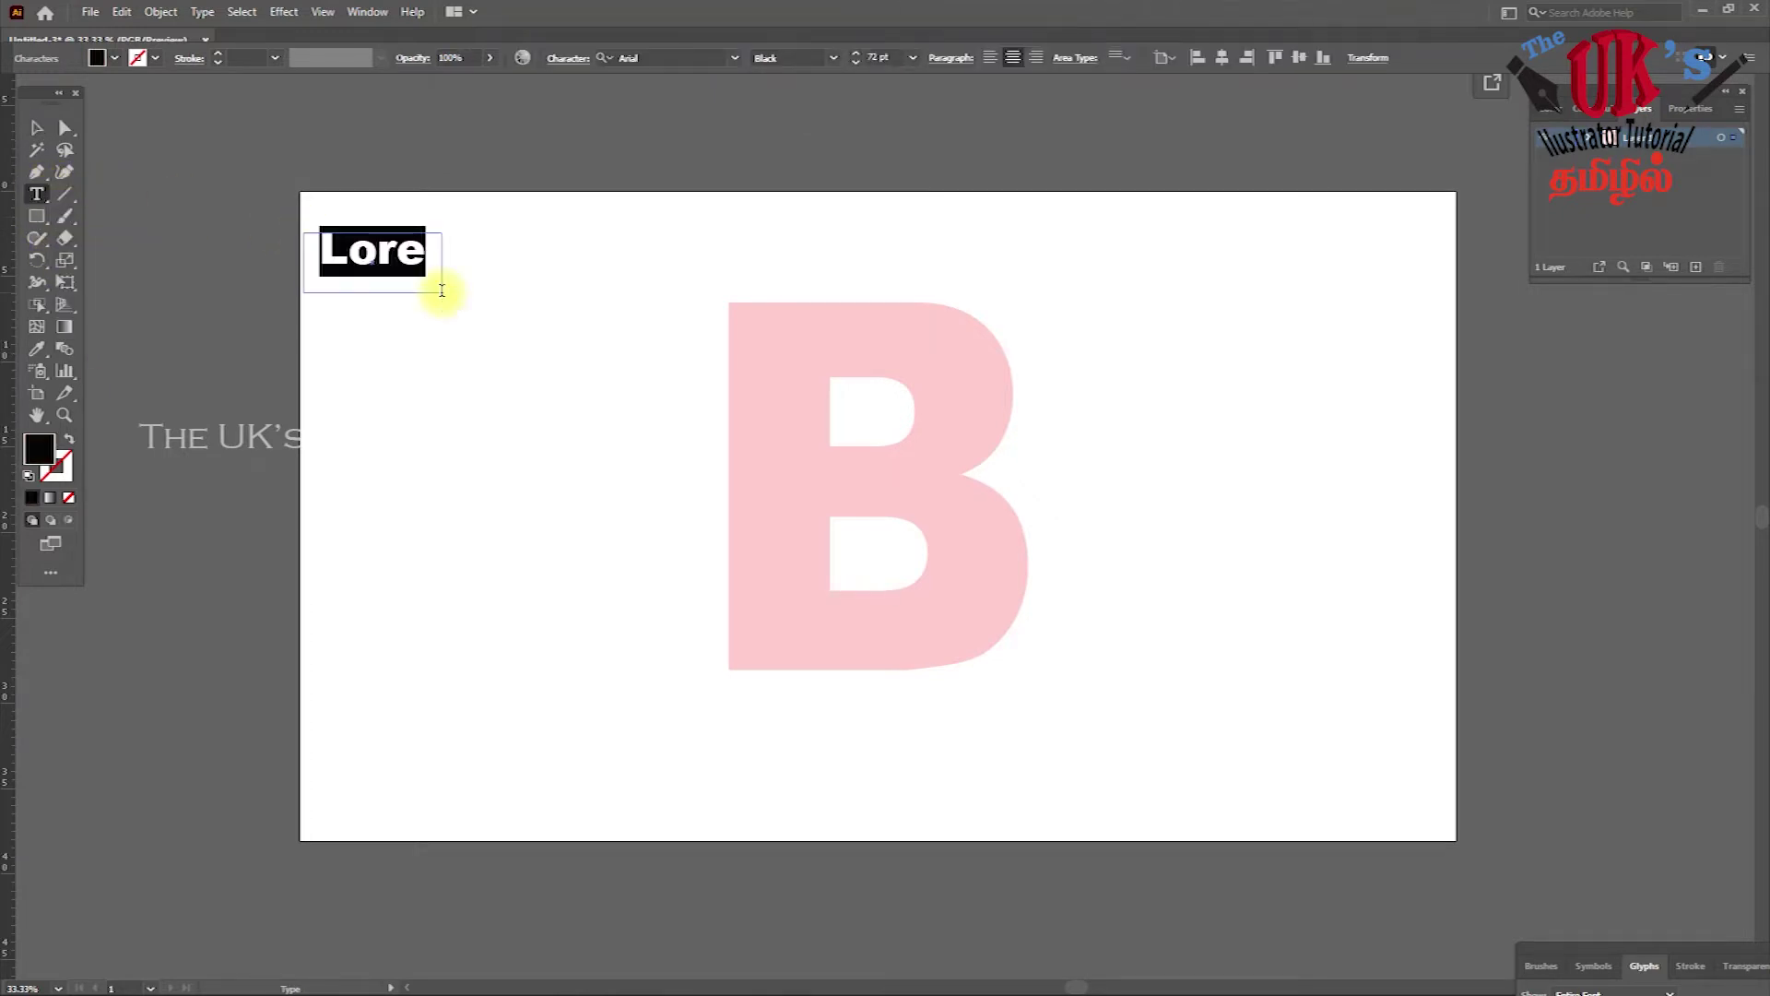
text(PE)
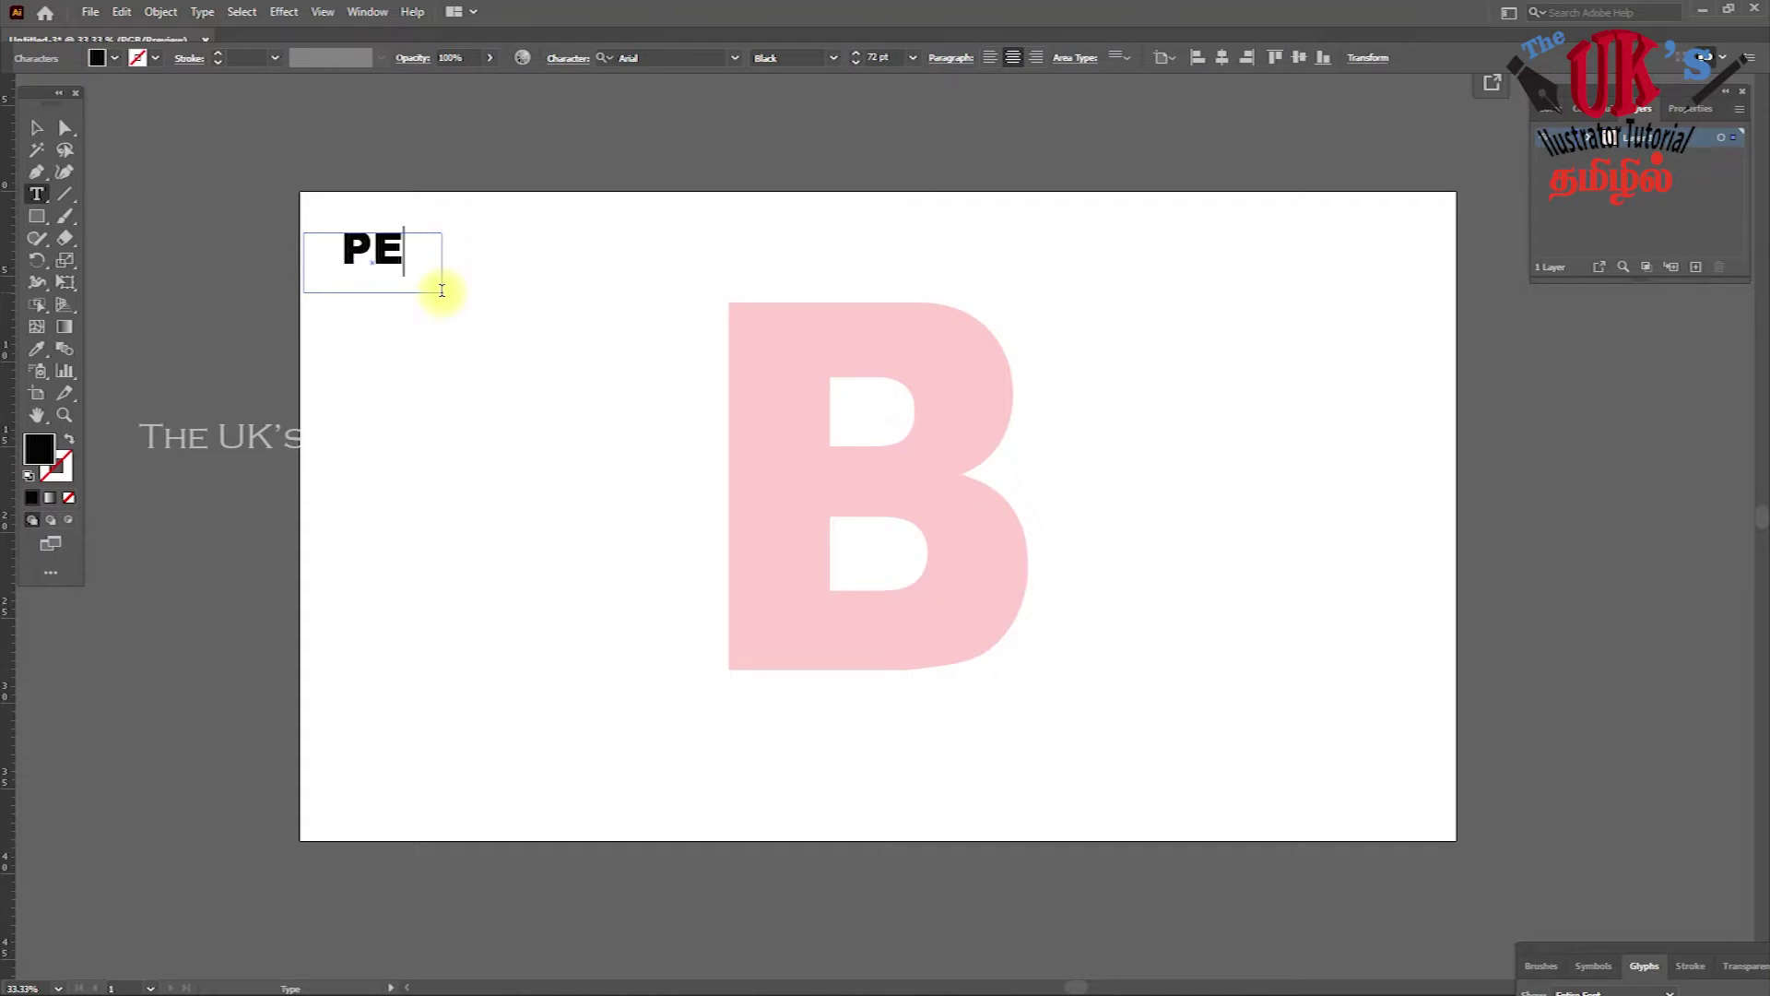
text(N)
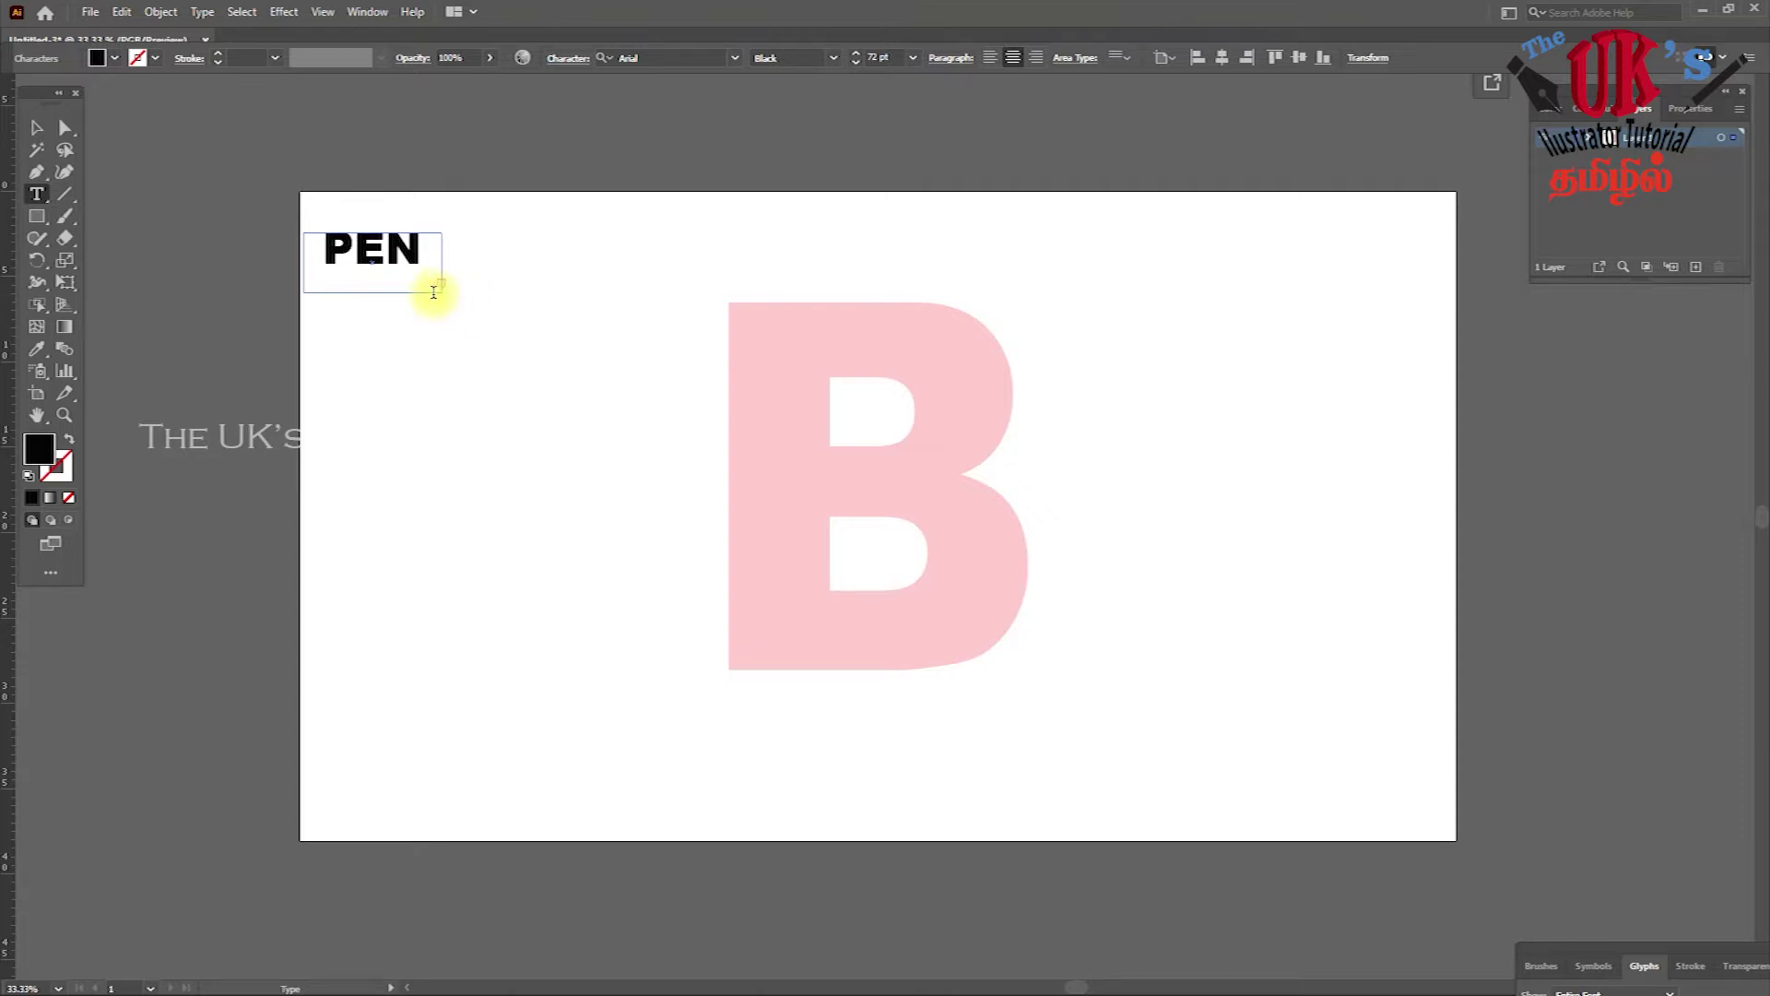
- Widen the title frame so PEN TOOL fits on one line and move it to the top-left
click(37, 129)
drag(443, 293, 595, 318)
key(ctrl+shift+a)
drag(537, 242, 554, 229)
click(636, 135)
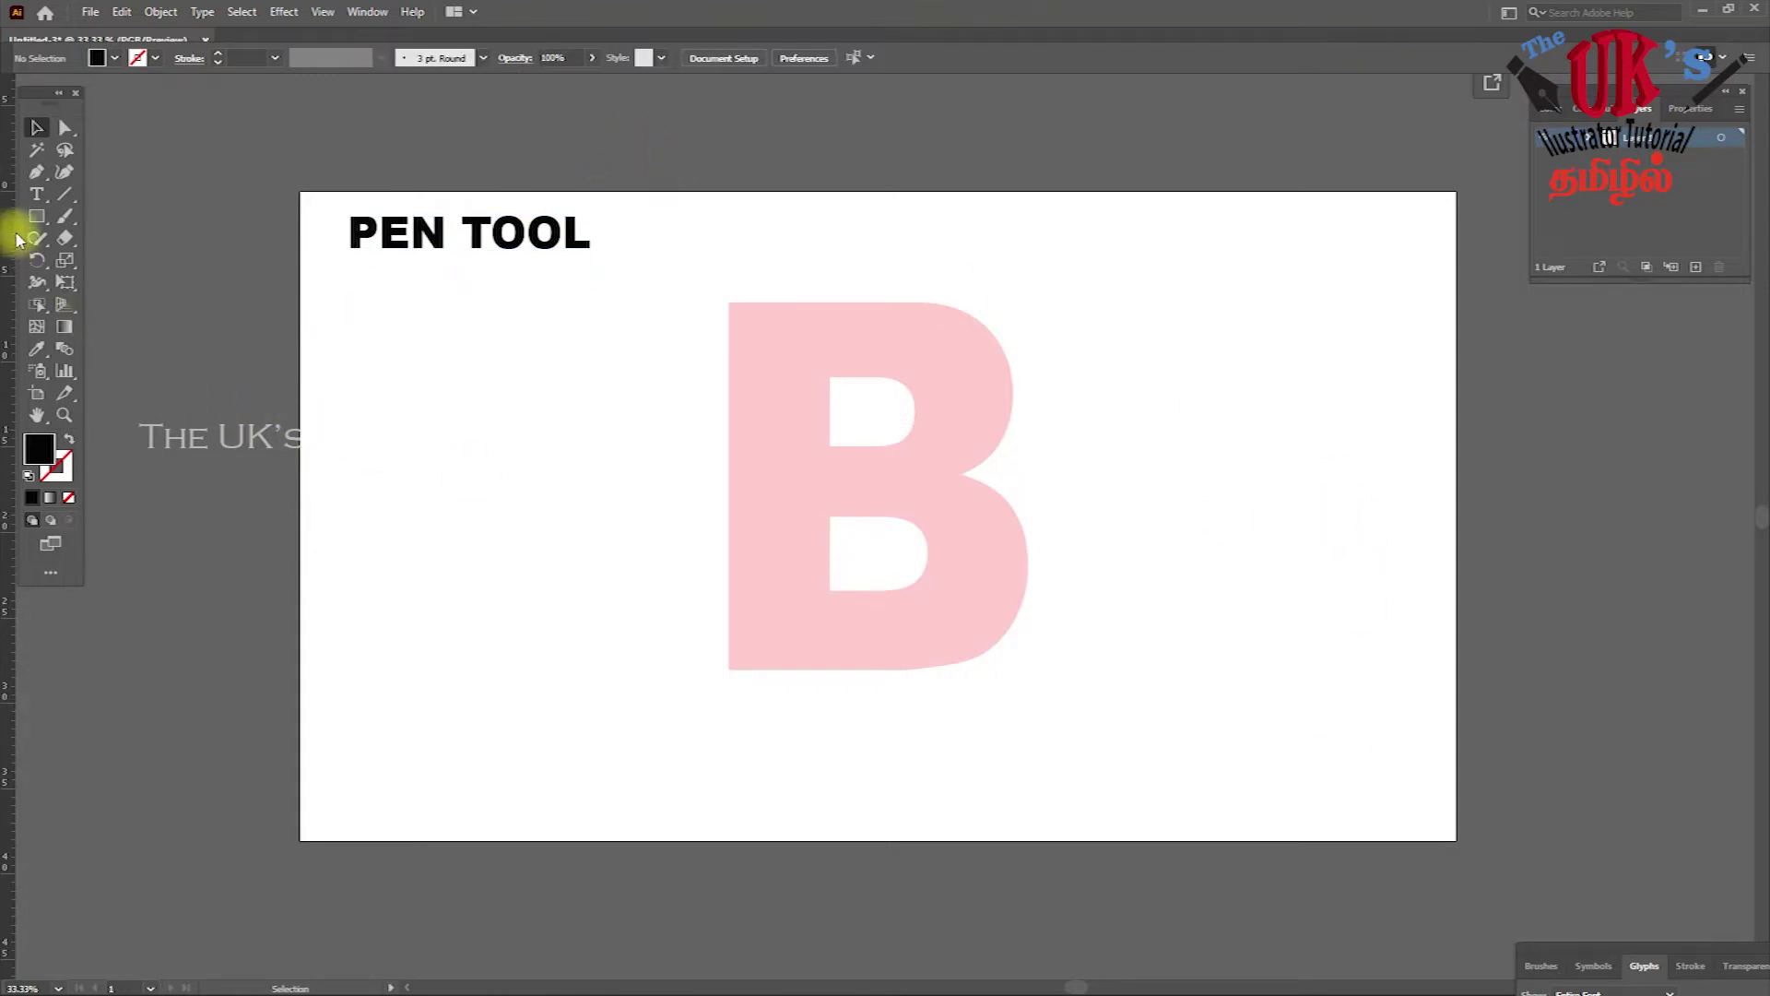
click(37, 171)
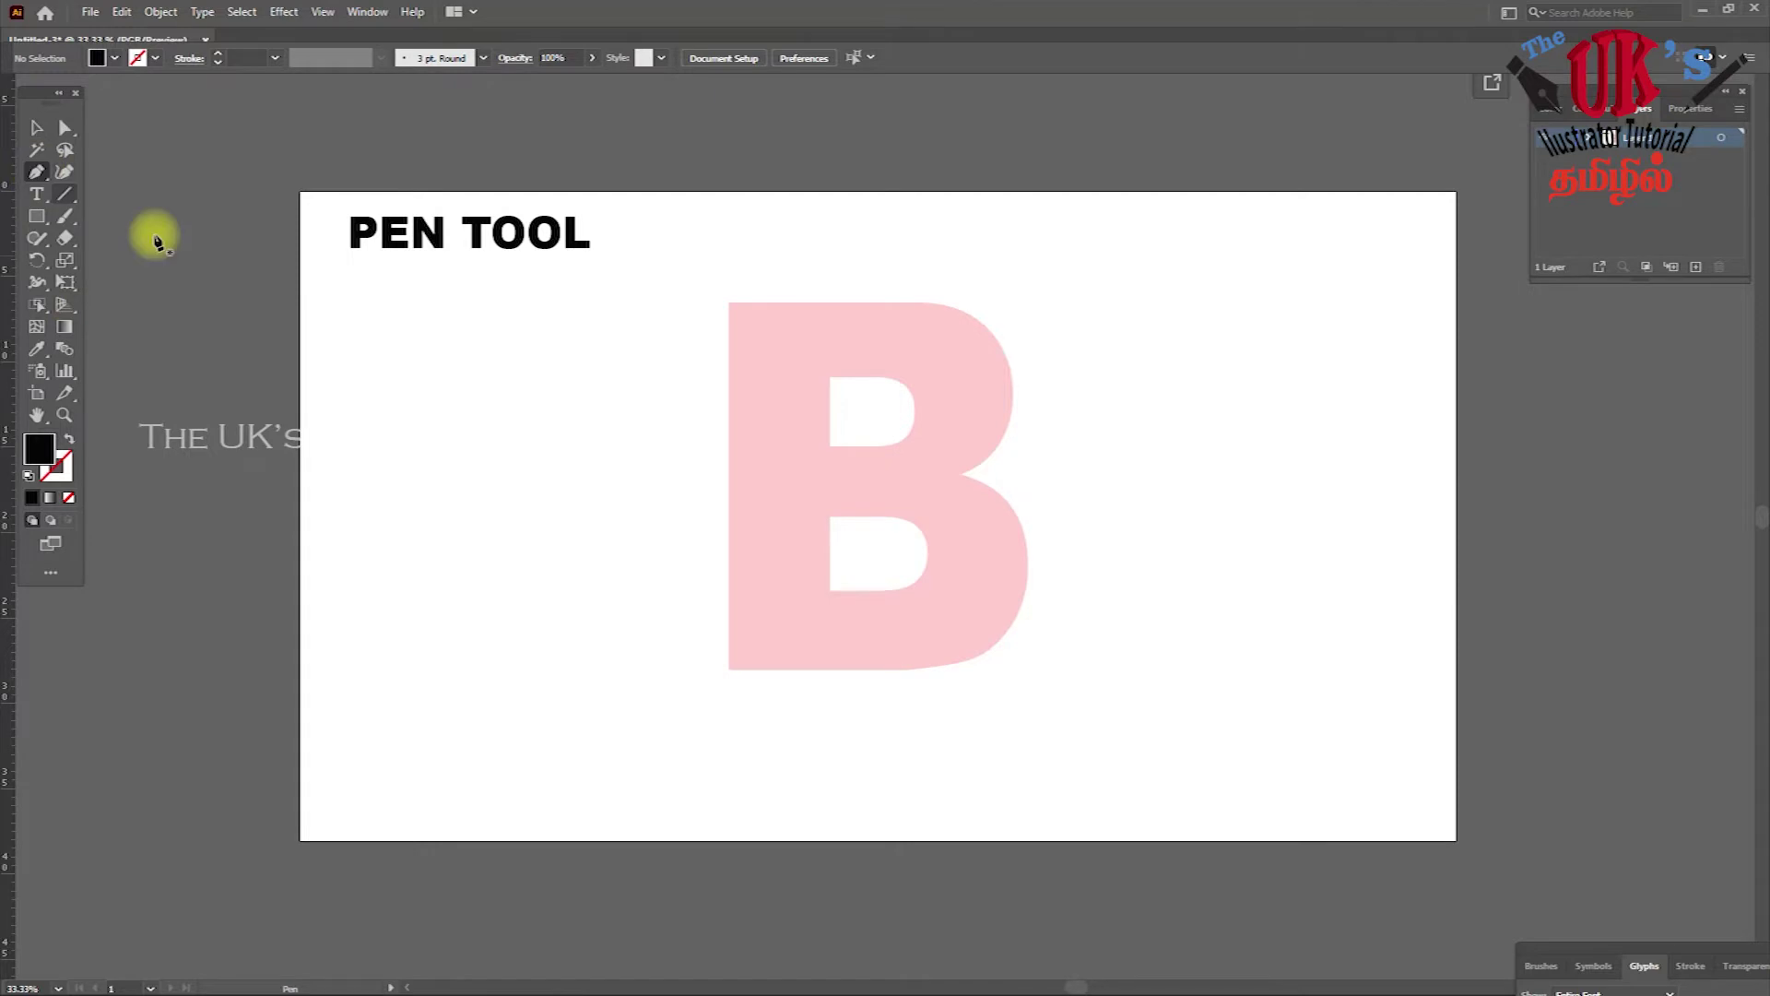
click(729, 304)
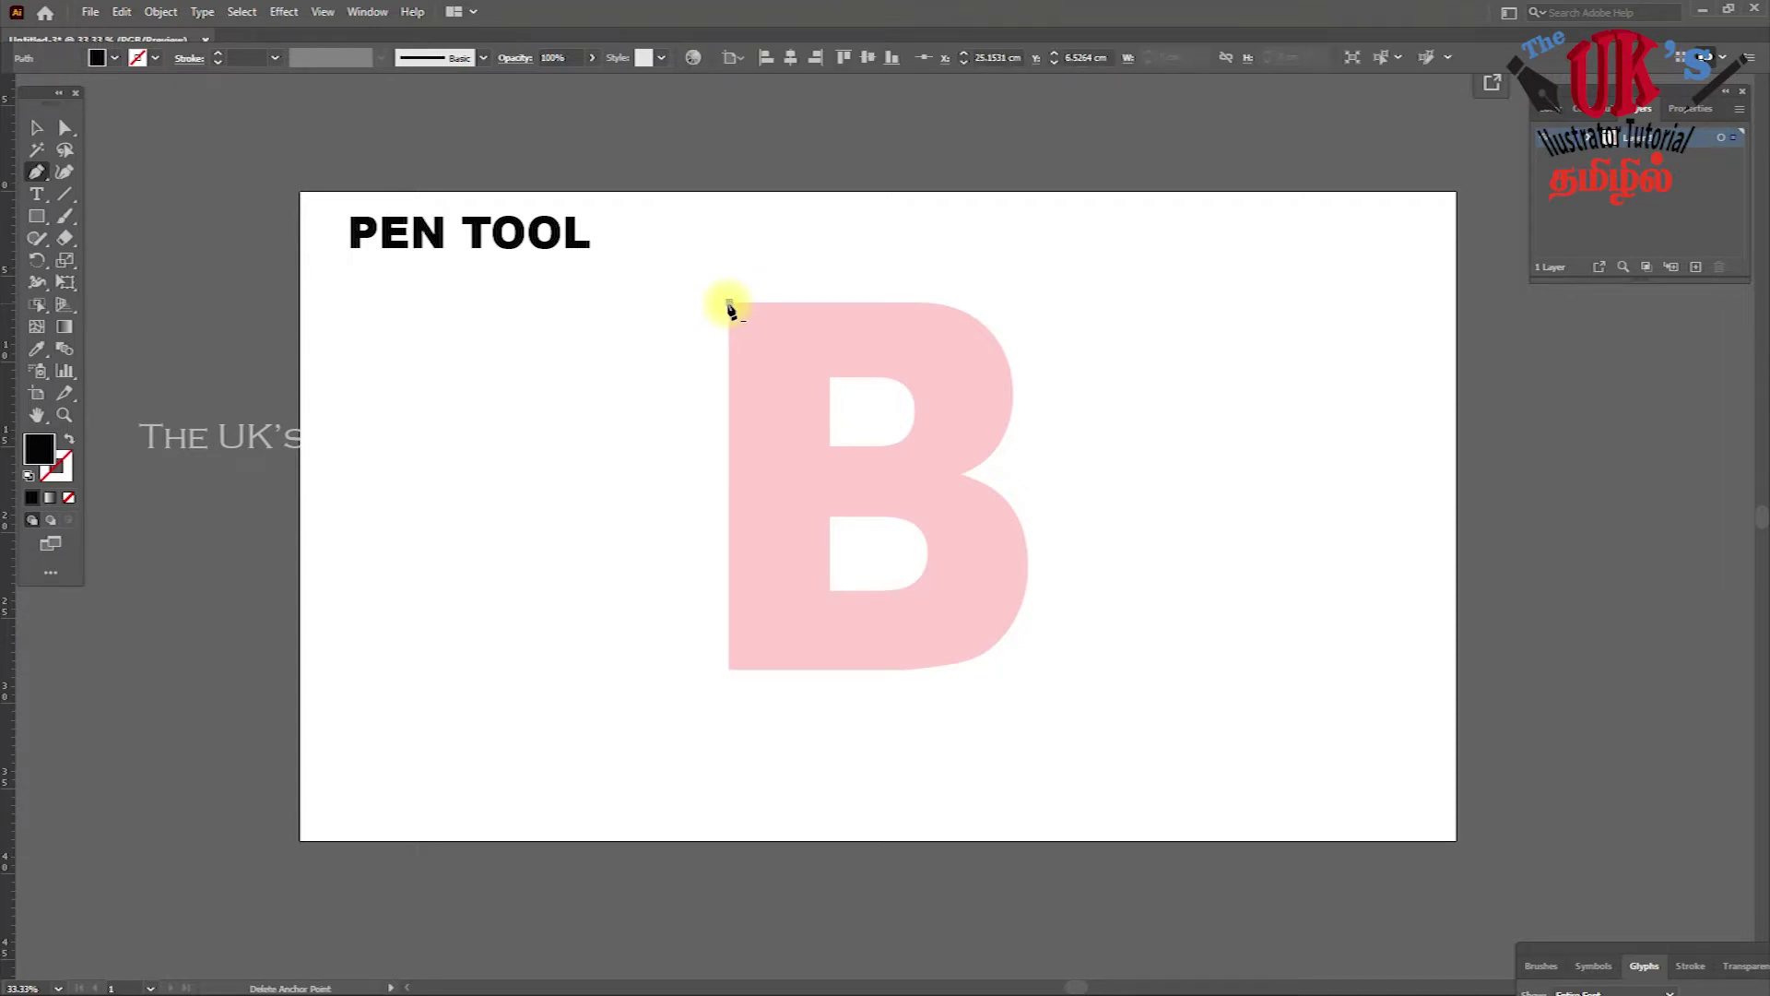
click(36, 127)
click(758, 224)
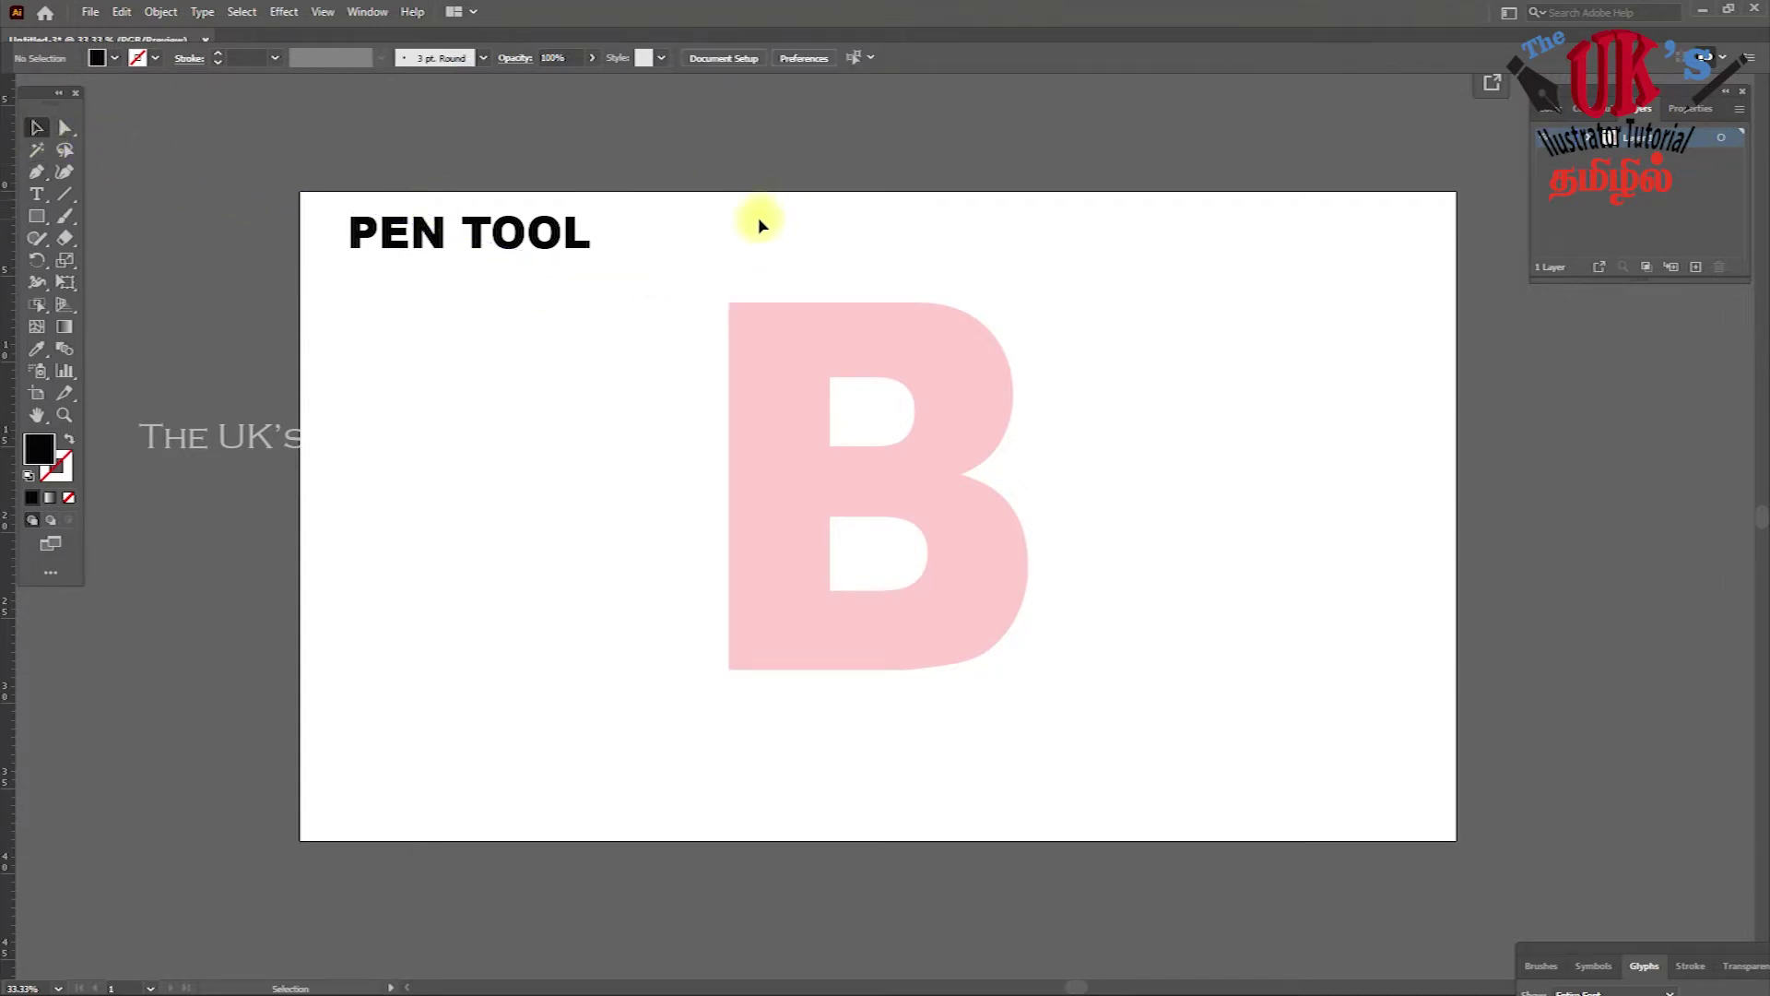
click(736, 311)
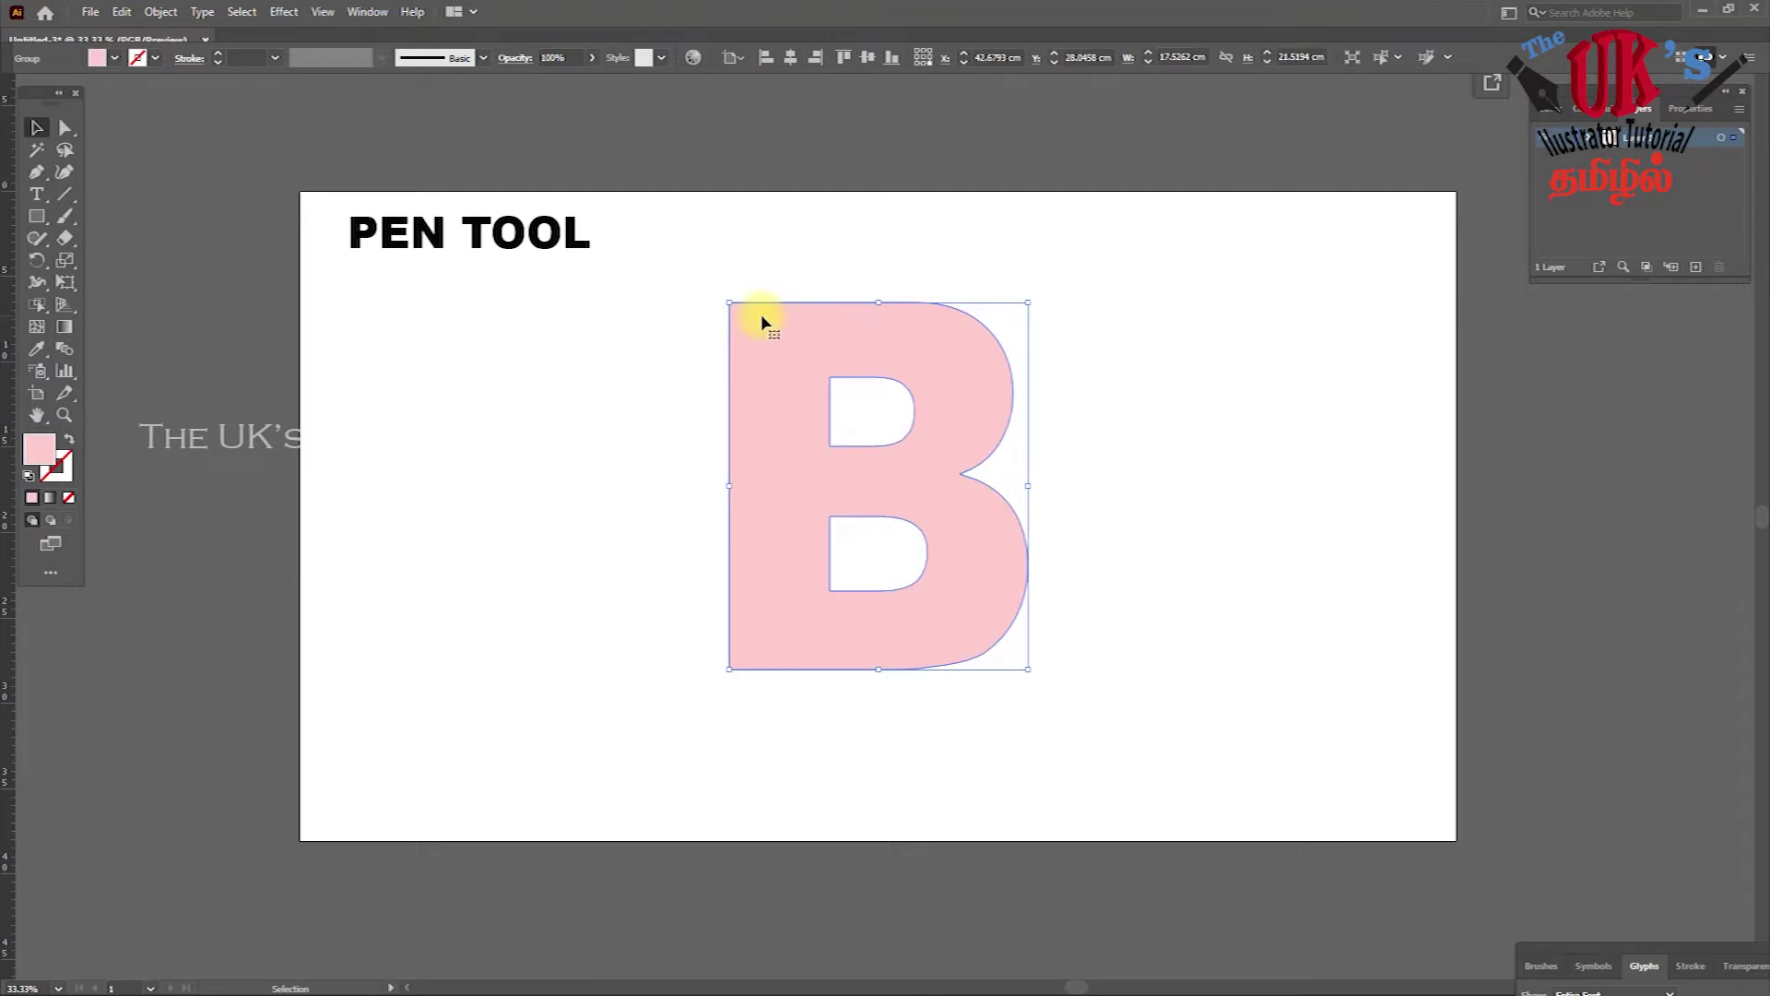
right_click(761, 316)
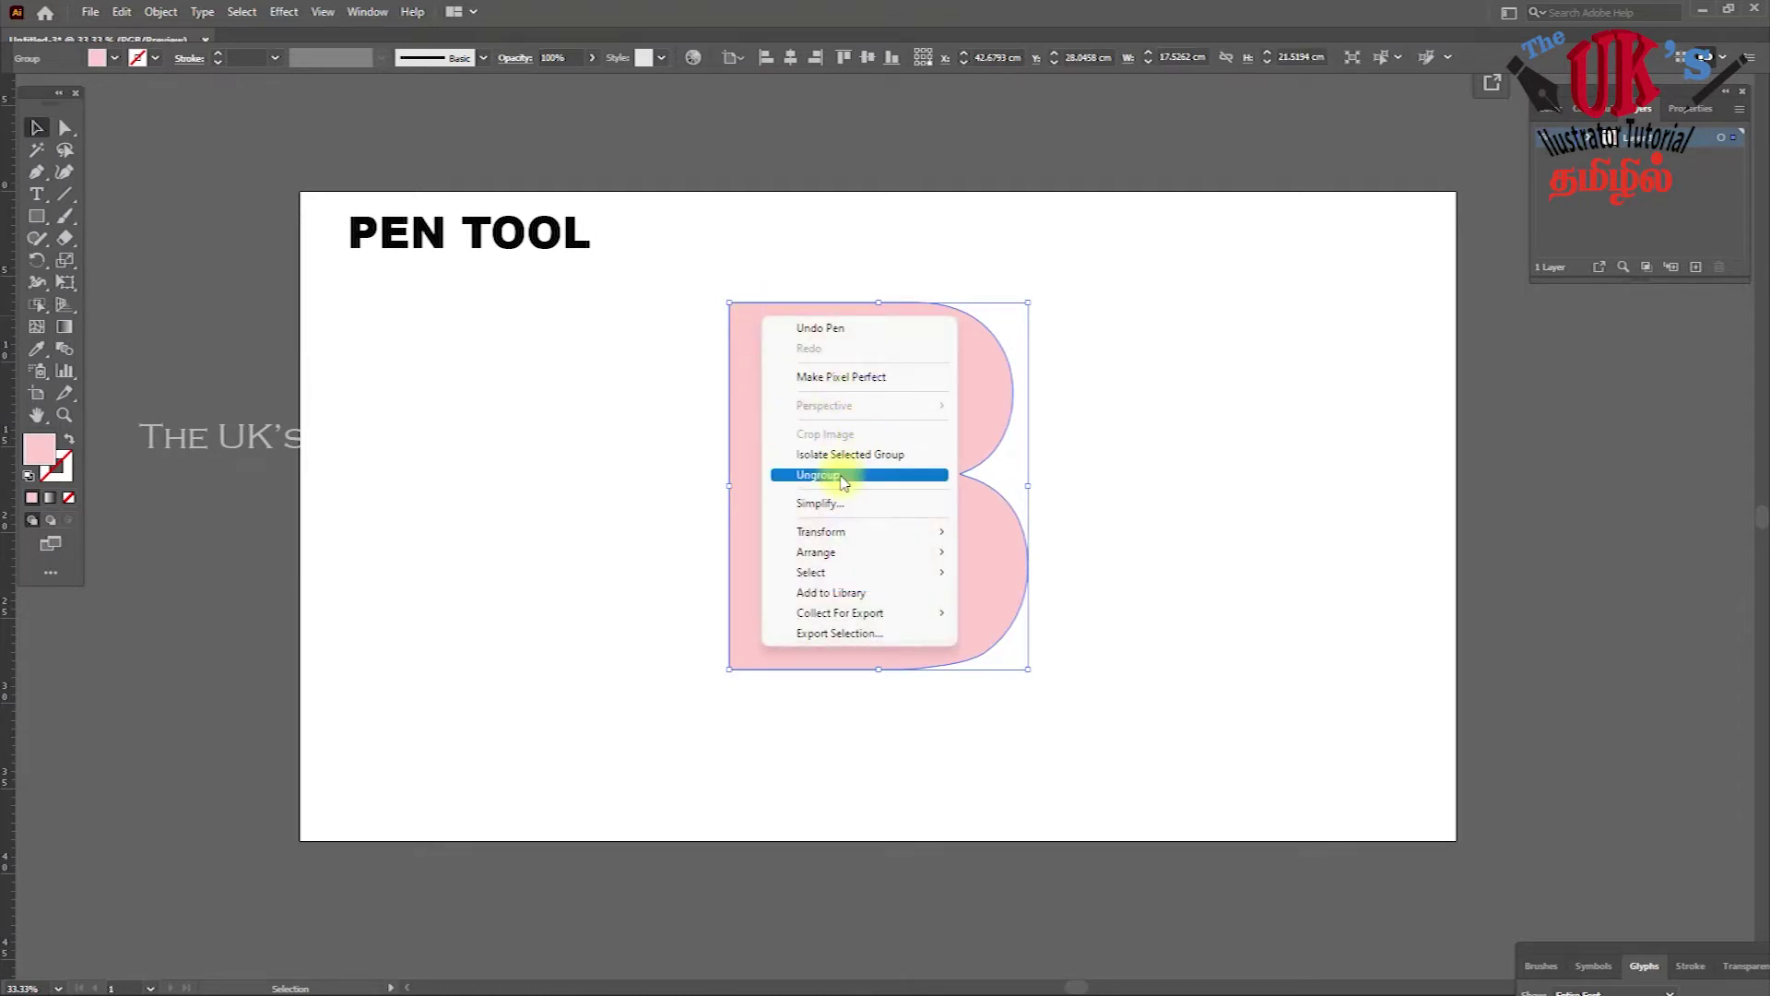
click(867, 235)
click(808, 315)
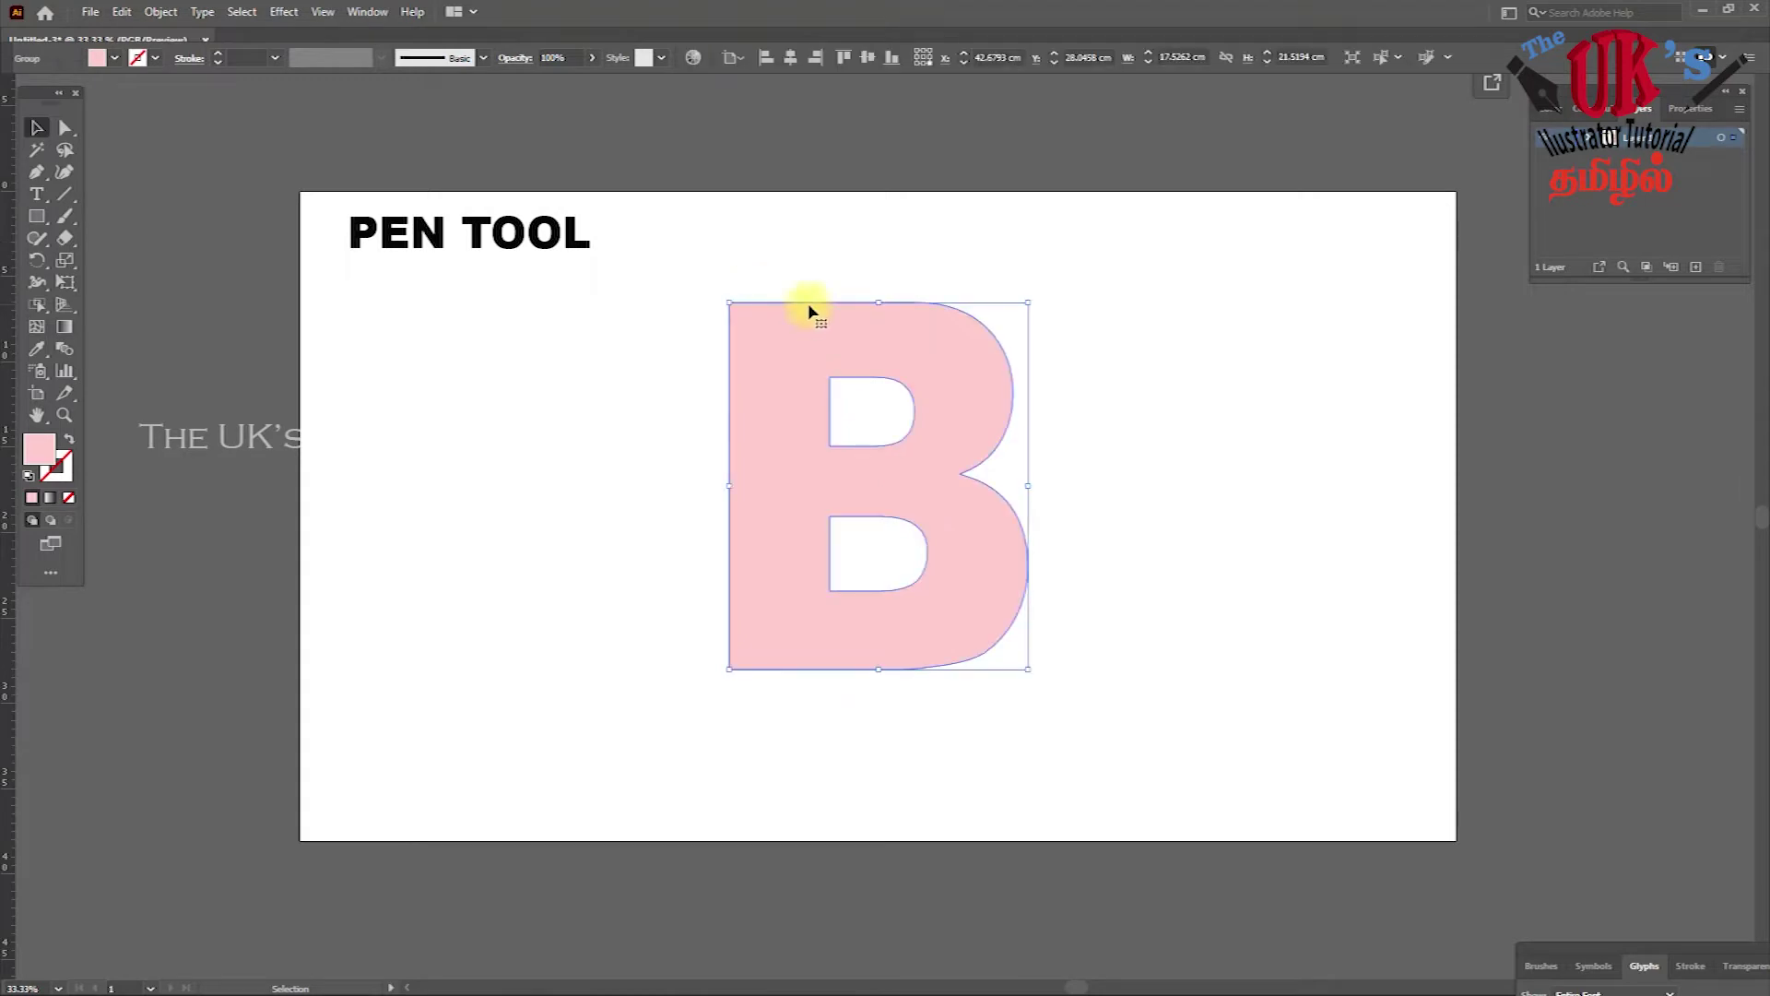
key(ctrl+shift+o)
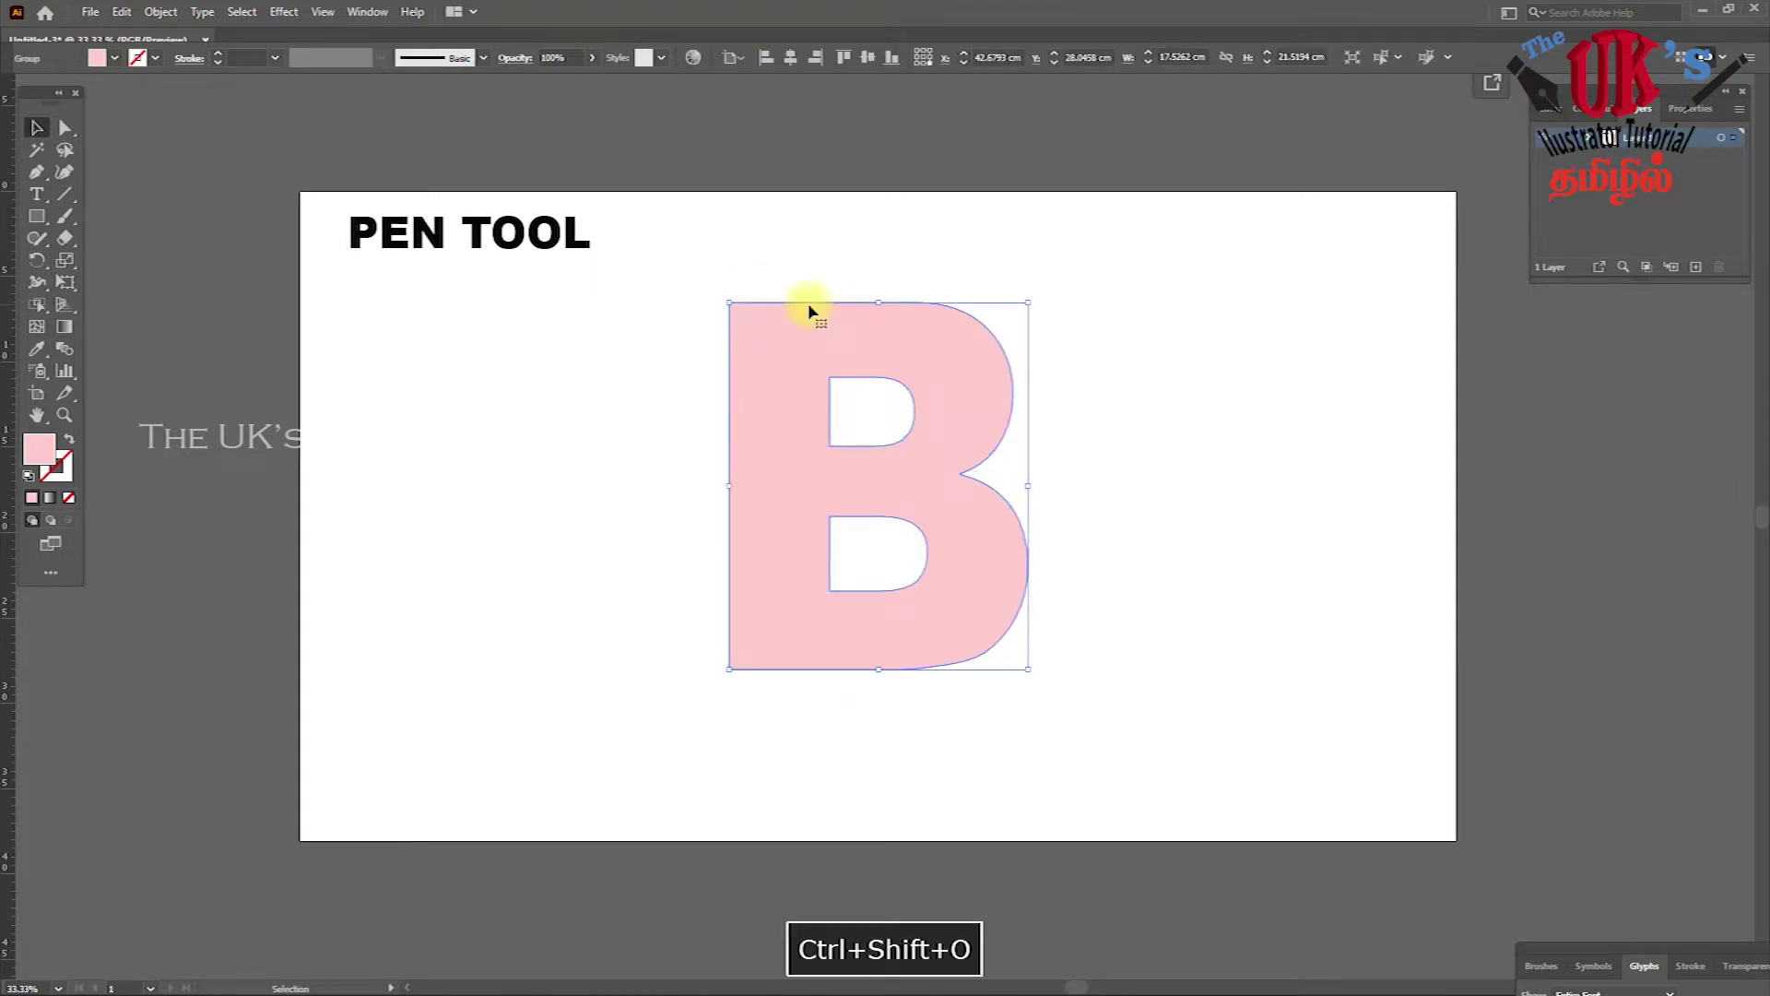
click(844, 247)
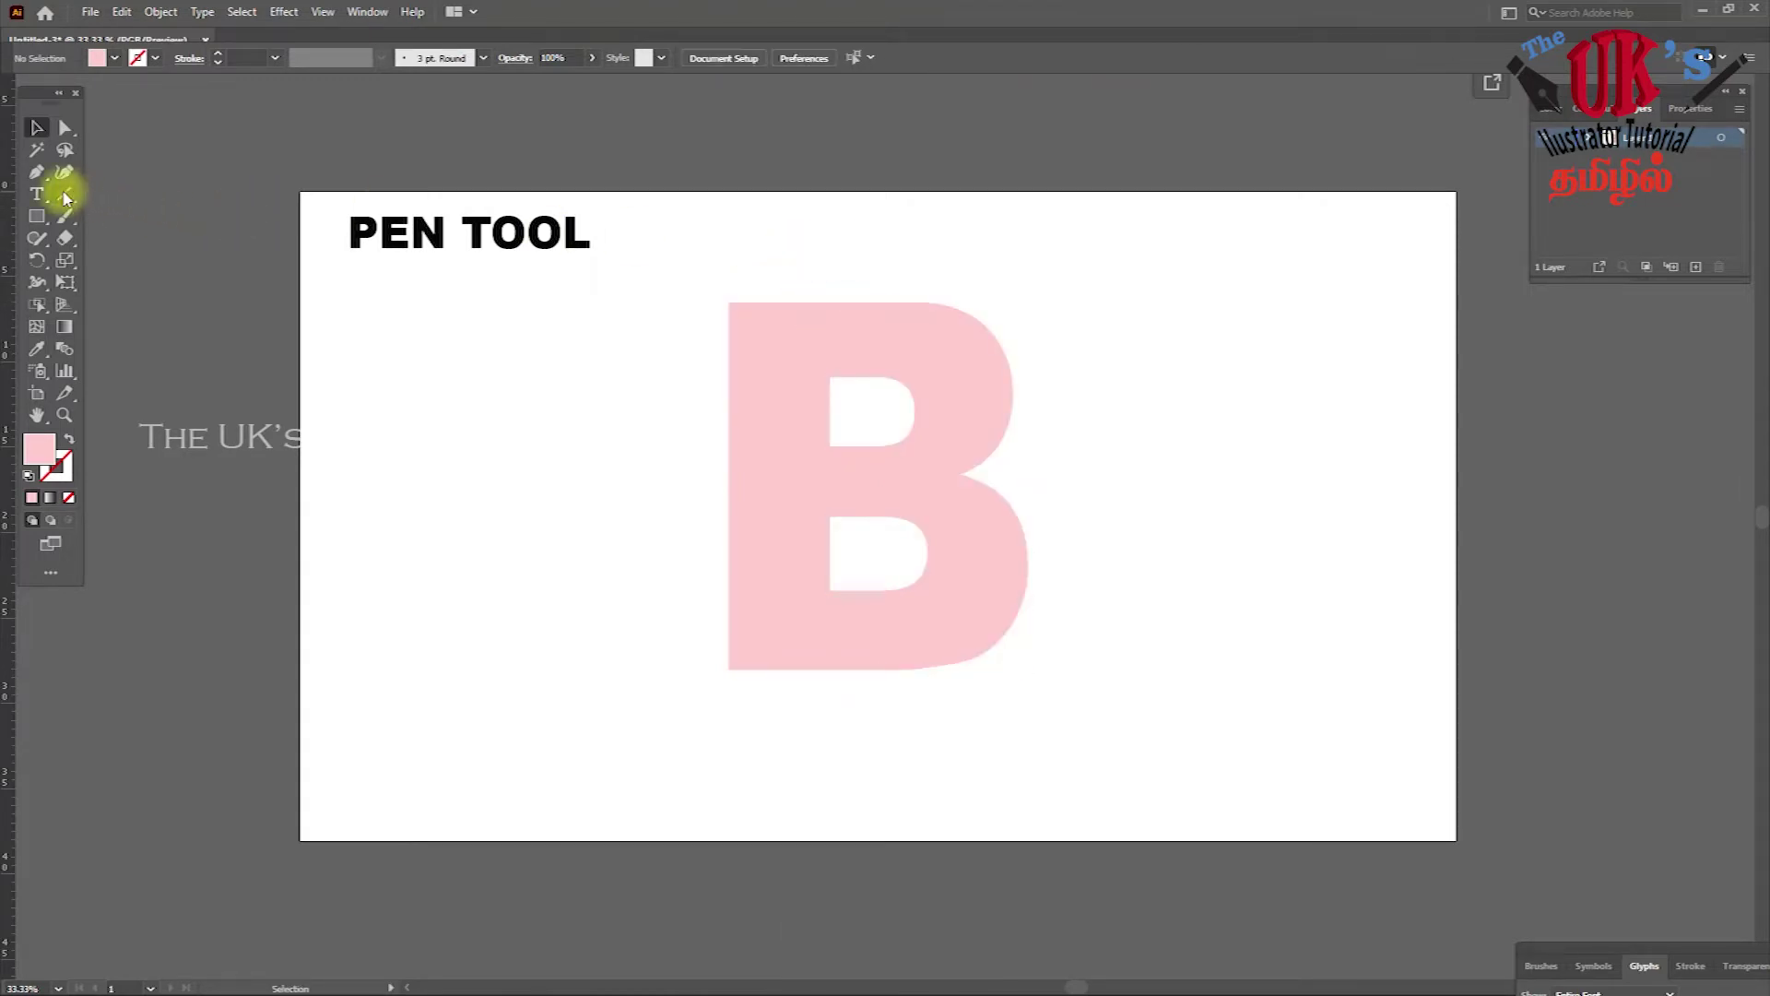
click(36, 172)
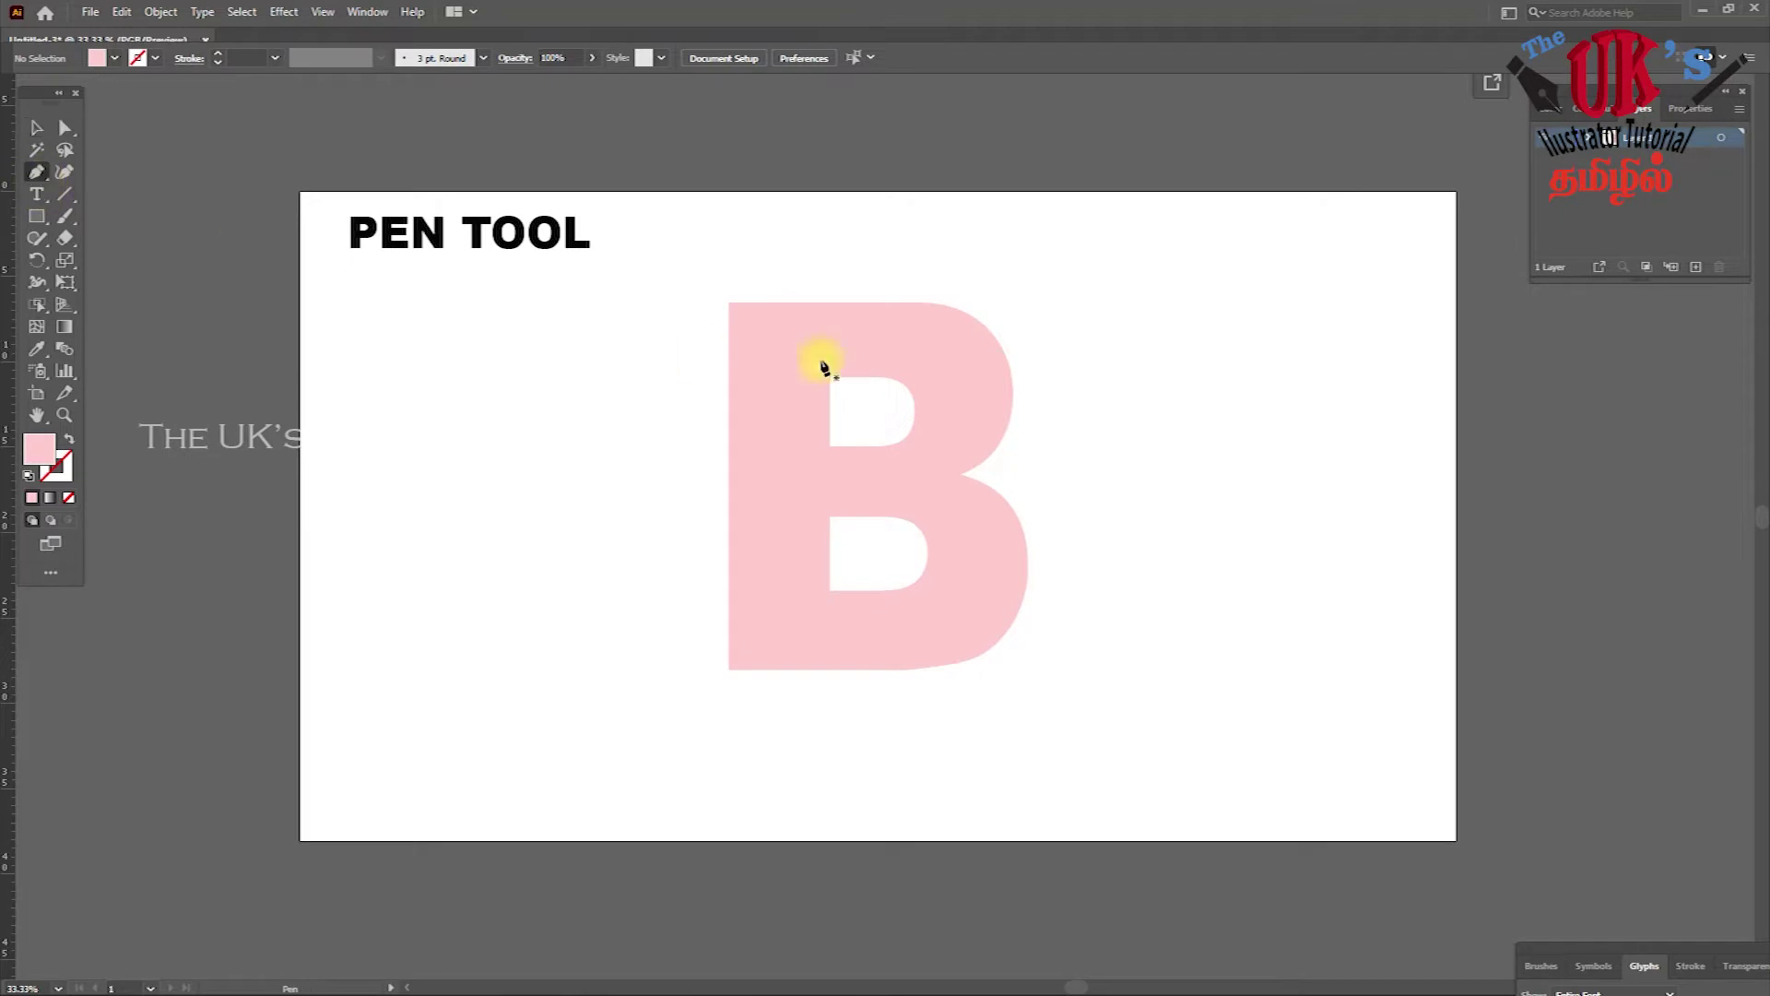
- Place Pen anchors from the B's top-left corner down the stem and along the lower counter
click(729, 302)
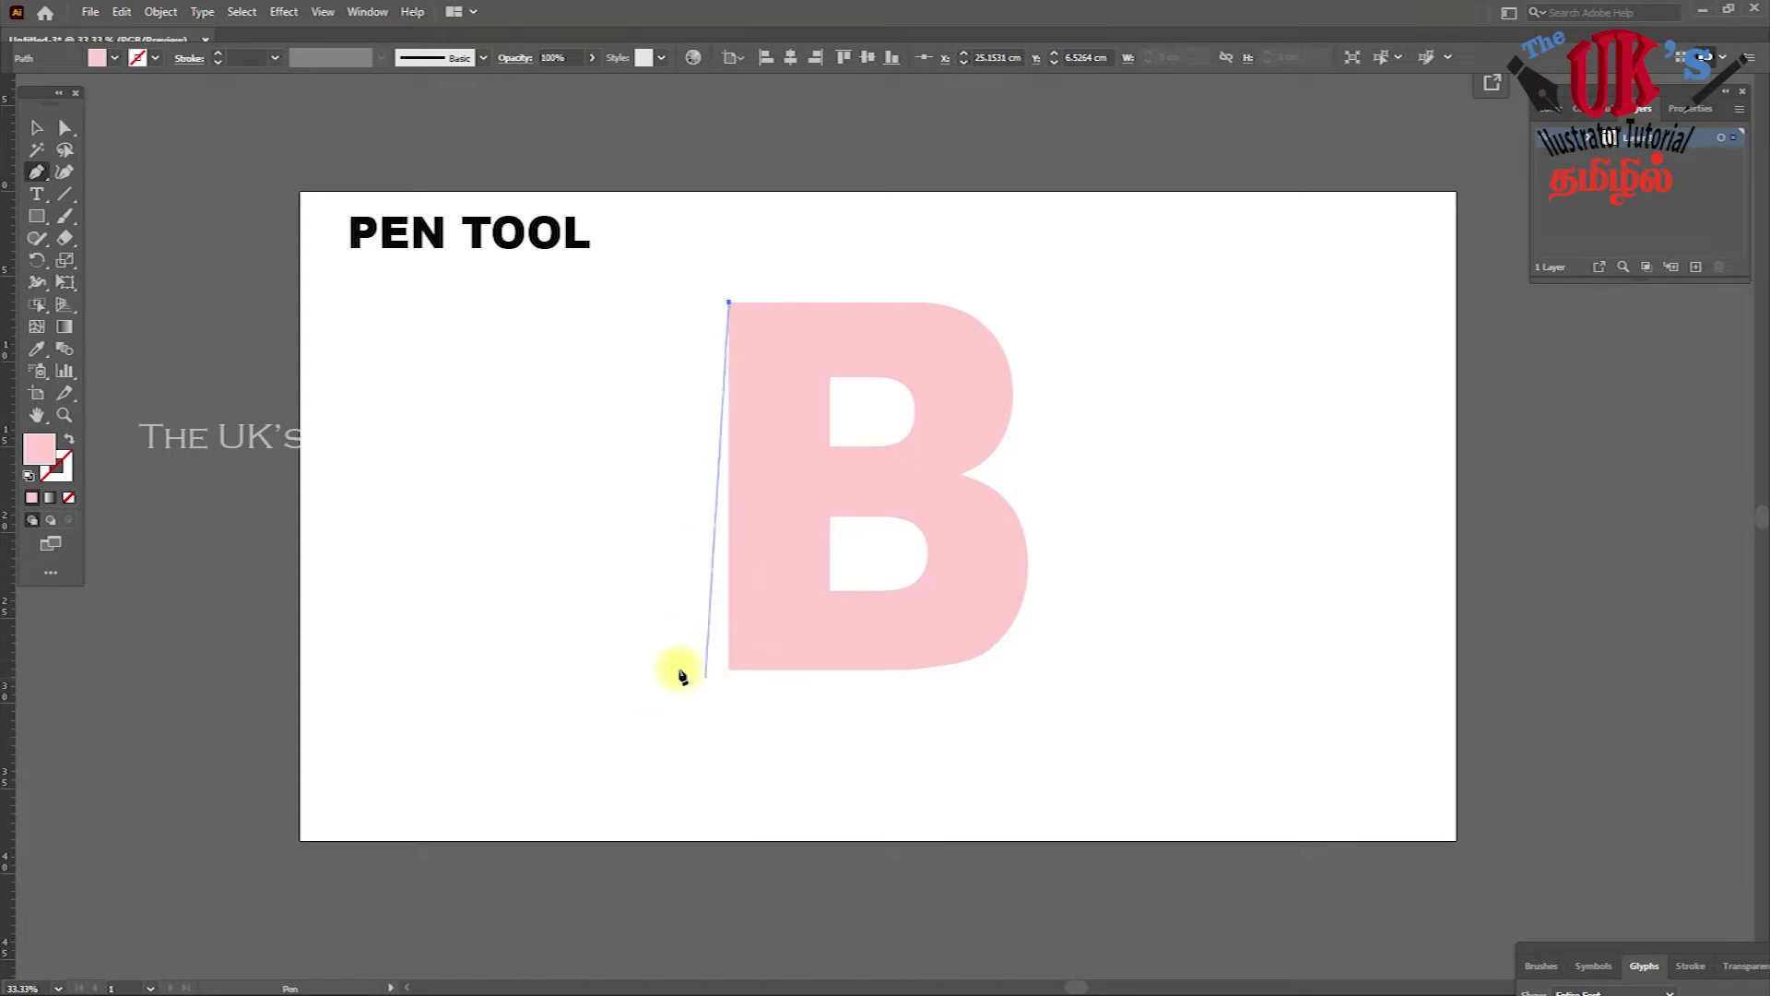
shift+click(730, 671)
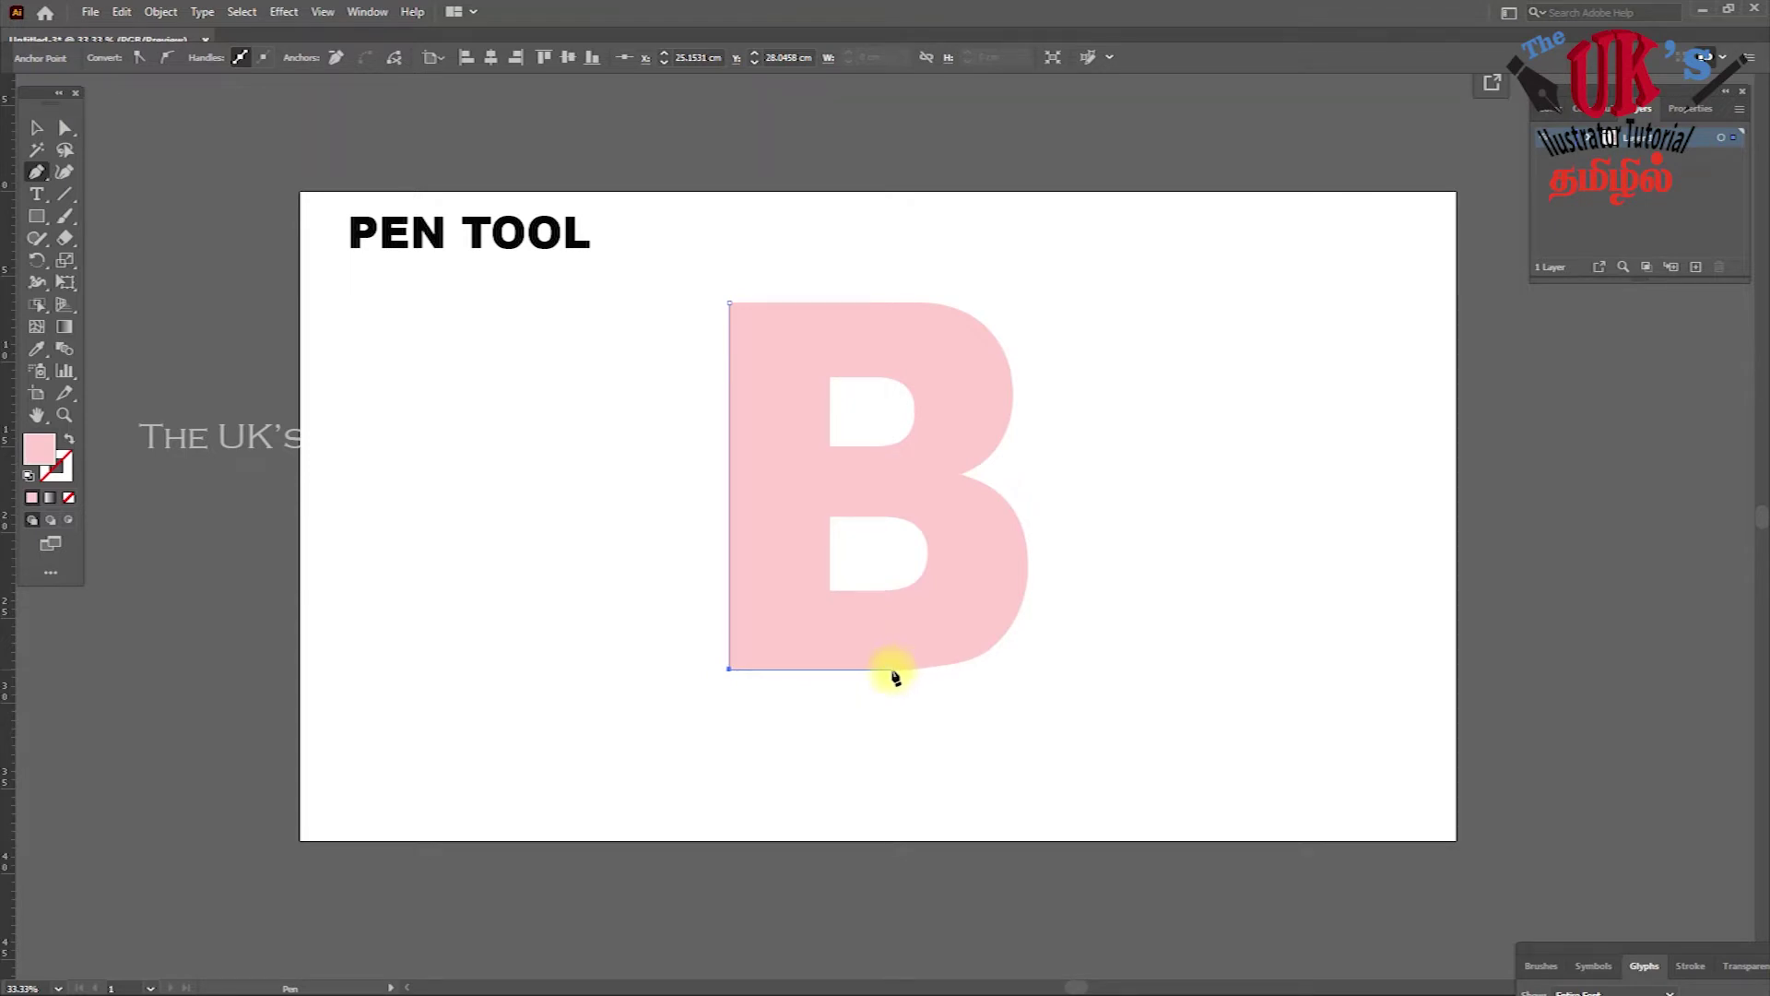
drag(892, 670, 889, 616)
drag(889, 598, 889, 595)
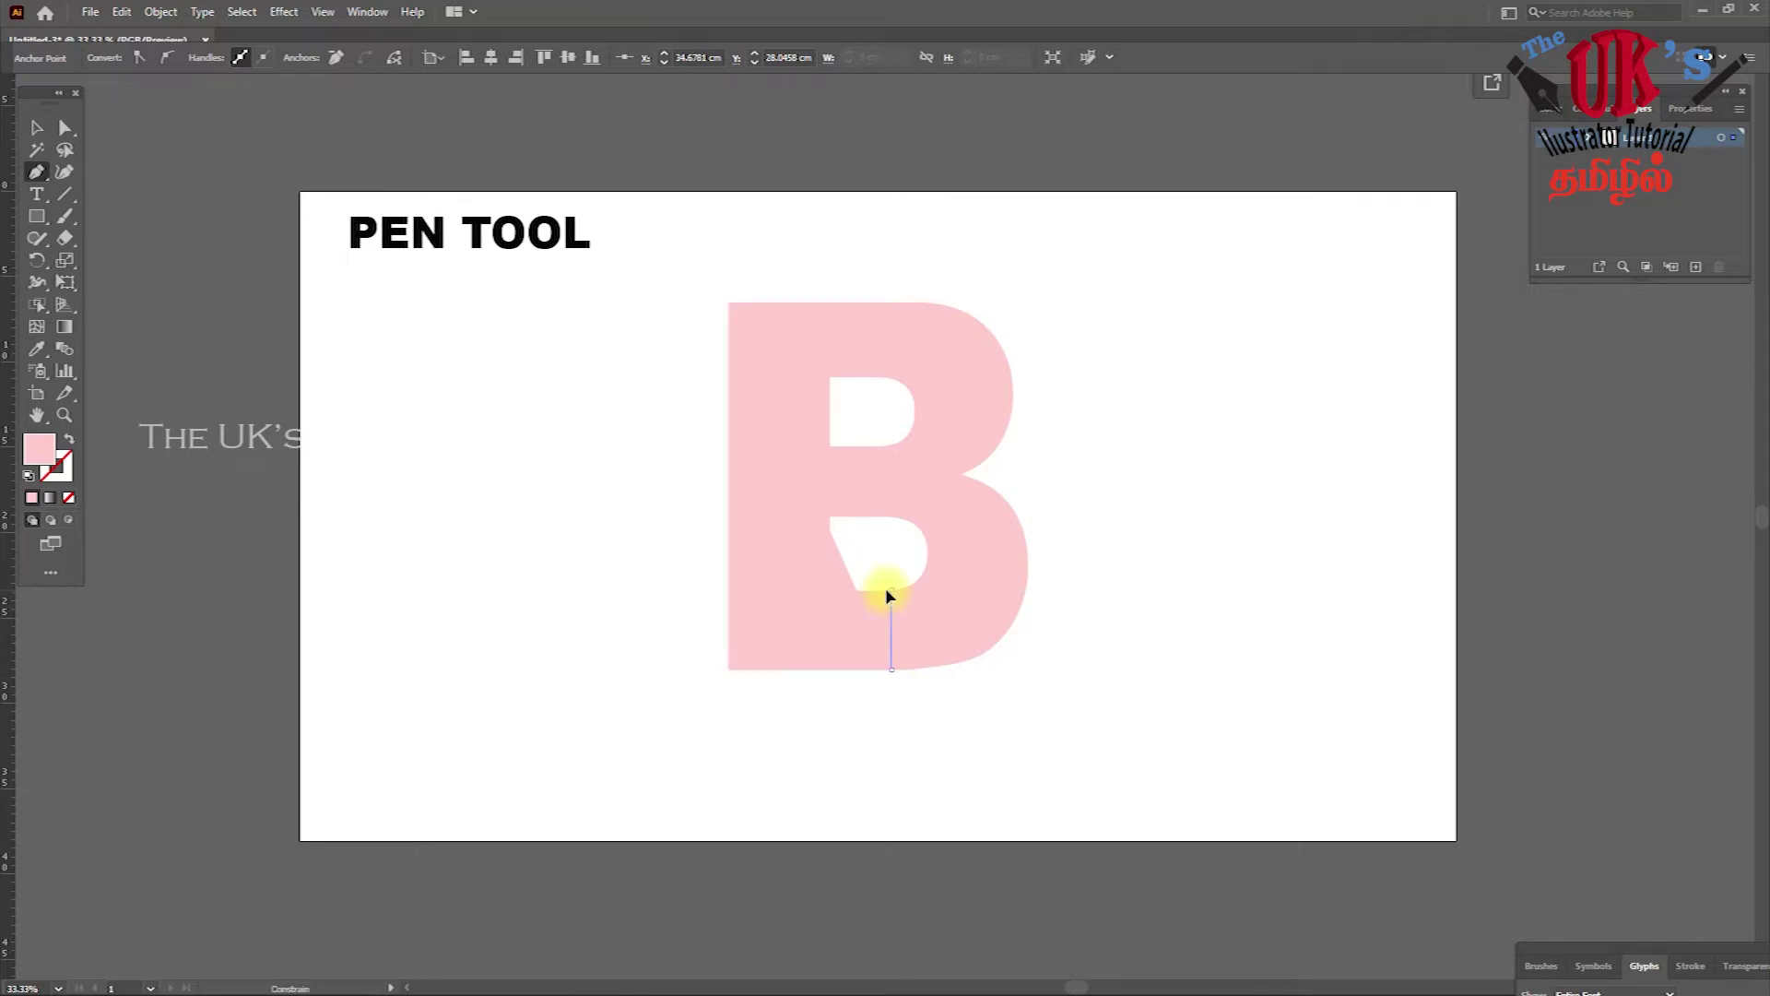
click(891, 588)
- Give the traced path a black stroke with no fill
double_click(46, 462)
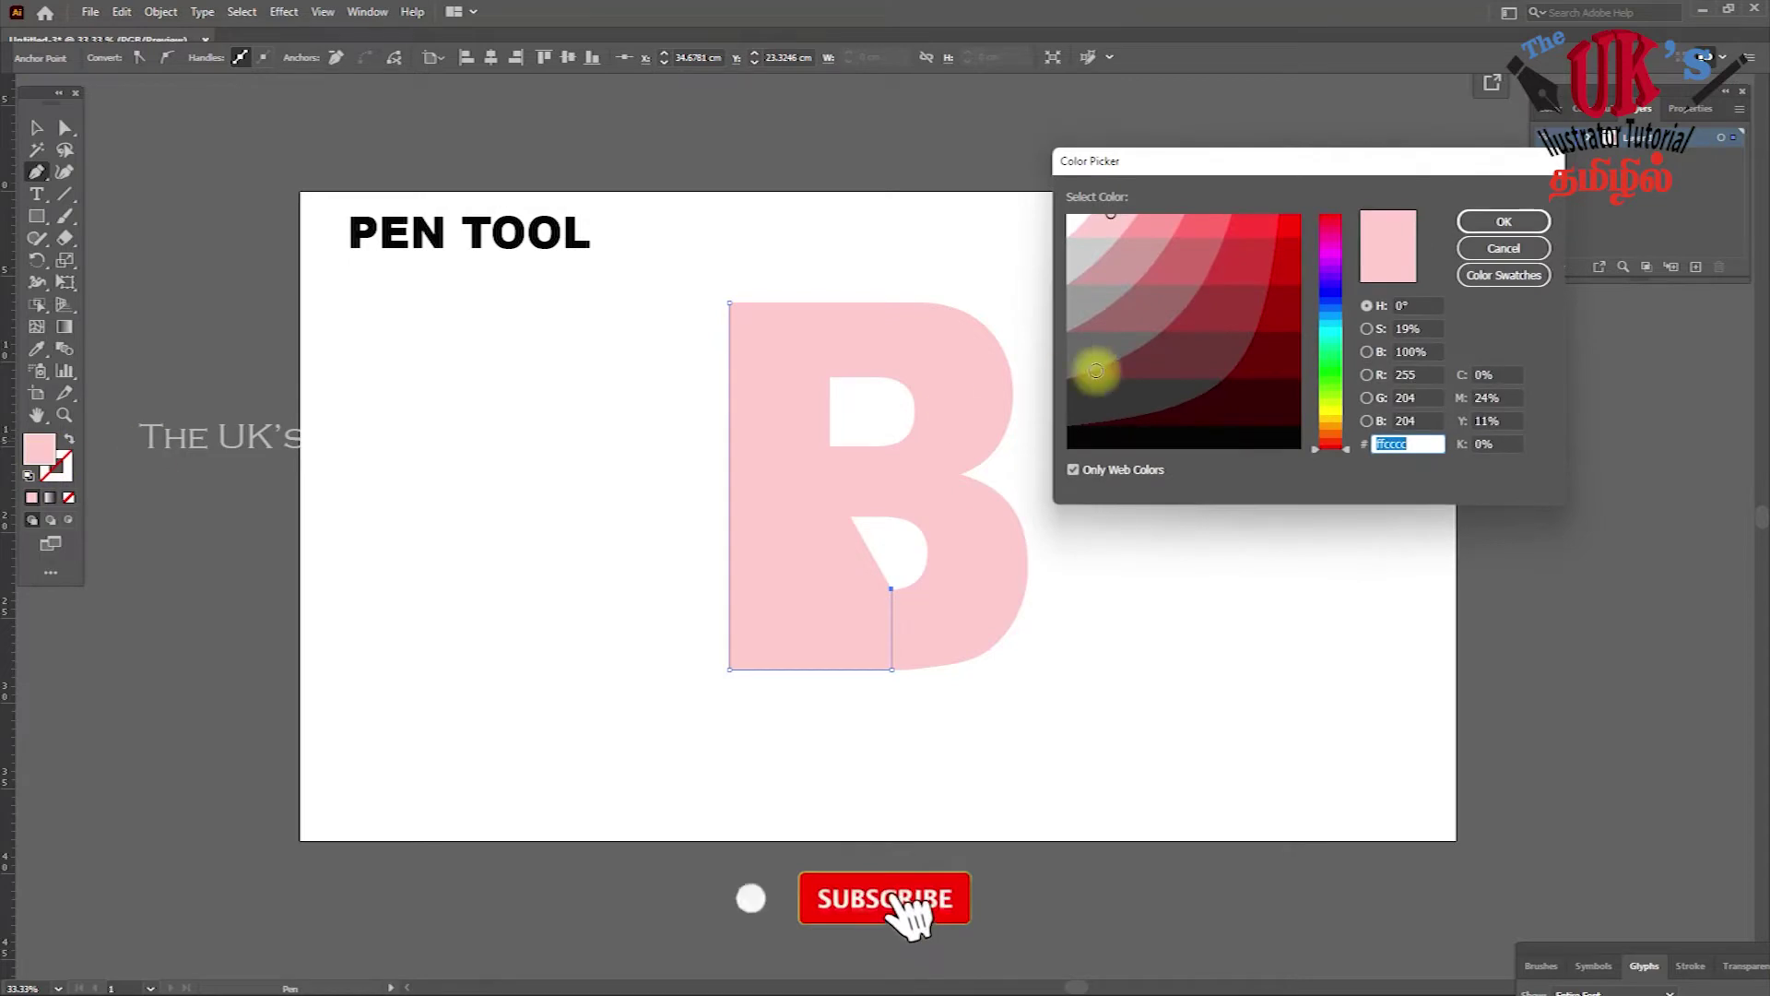
click(1240, 442)
click(1500, 223)
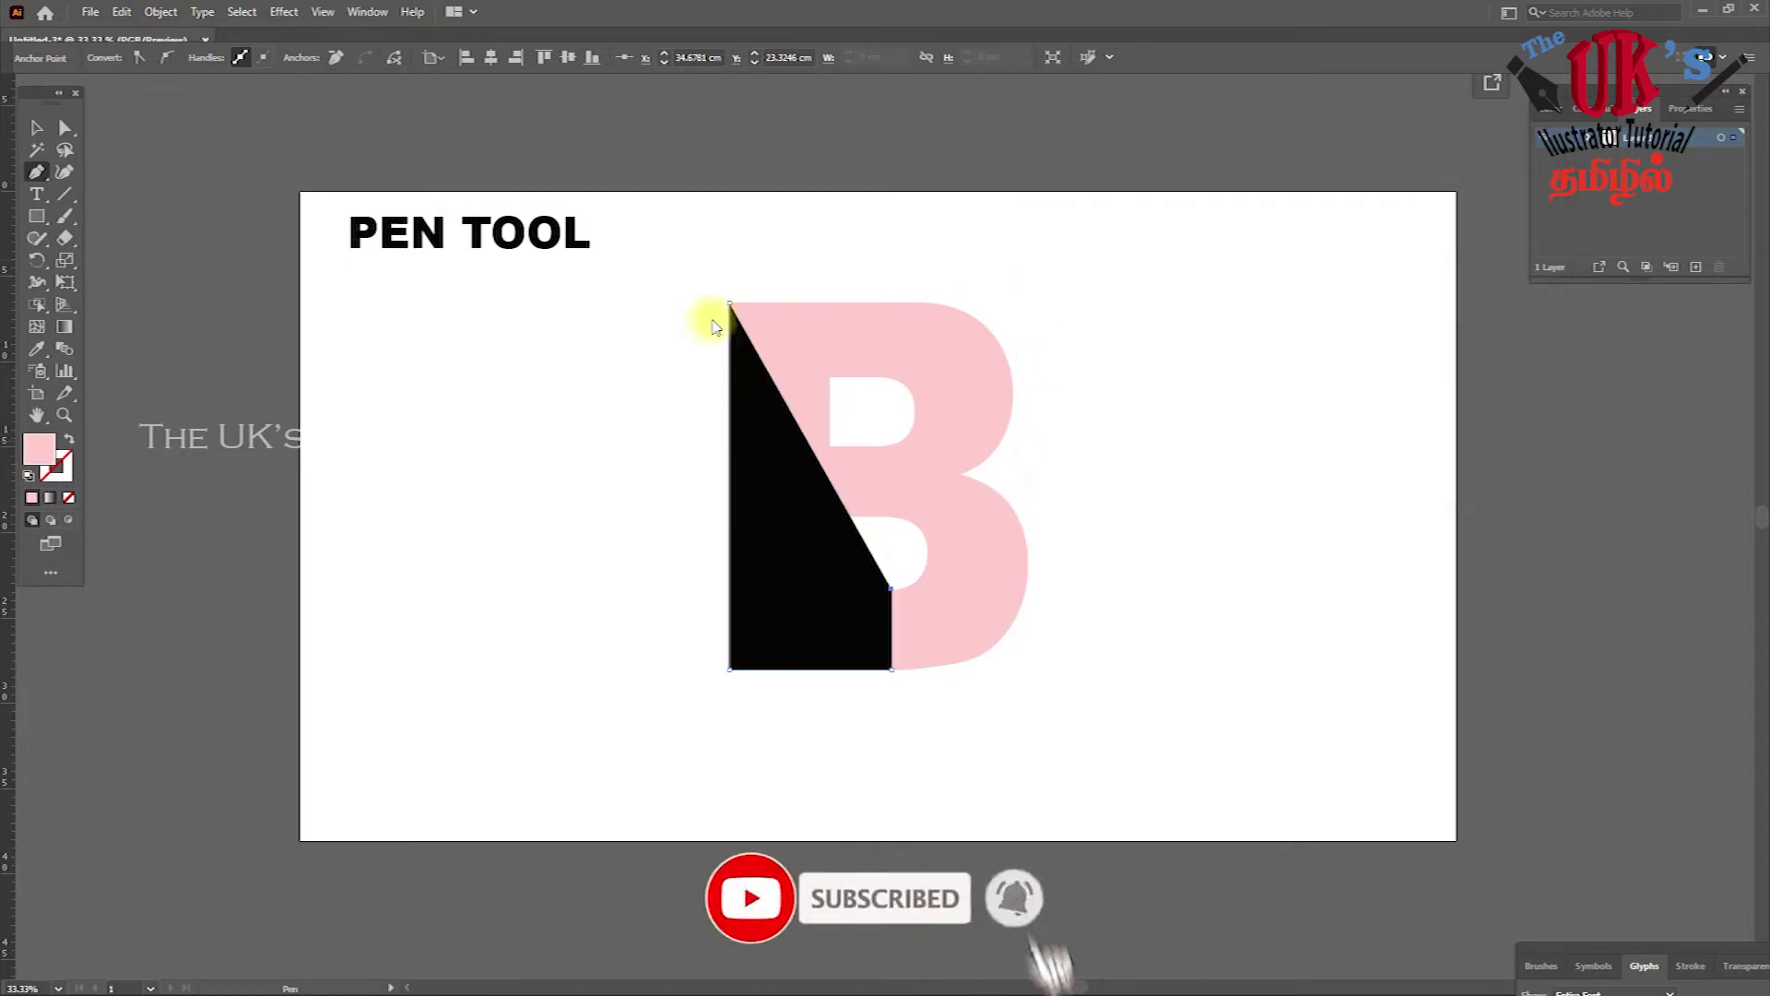
click(69, 442)
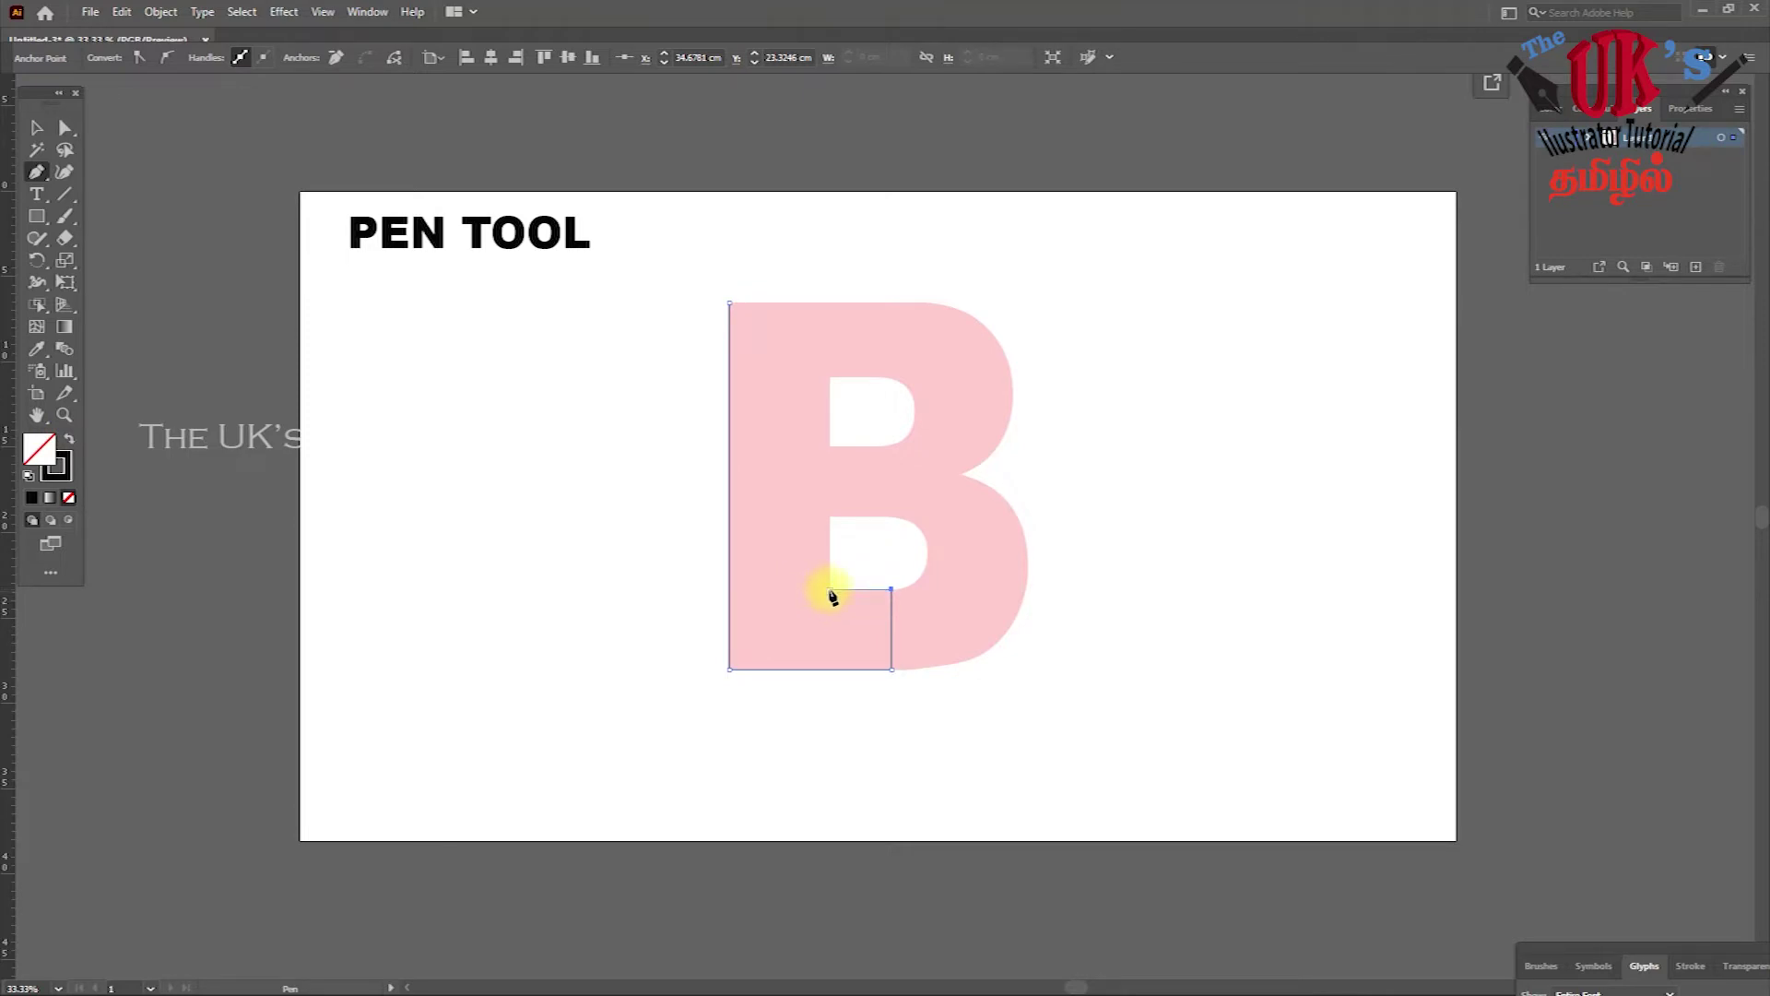
- Trace up the counters' left side to the letter's top and close the path at its start corner
click(830, 589)
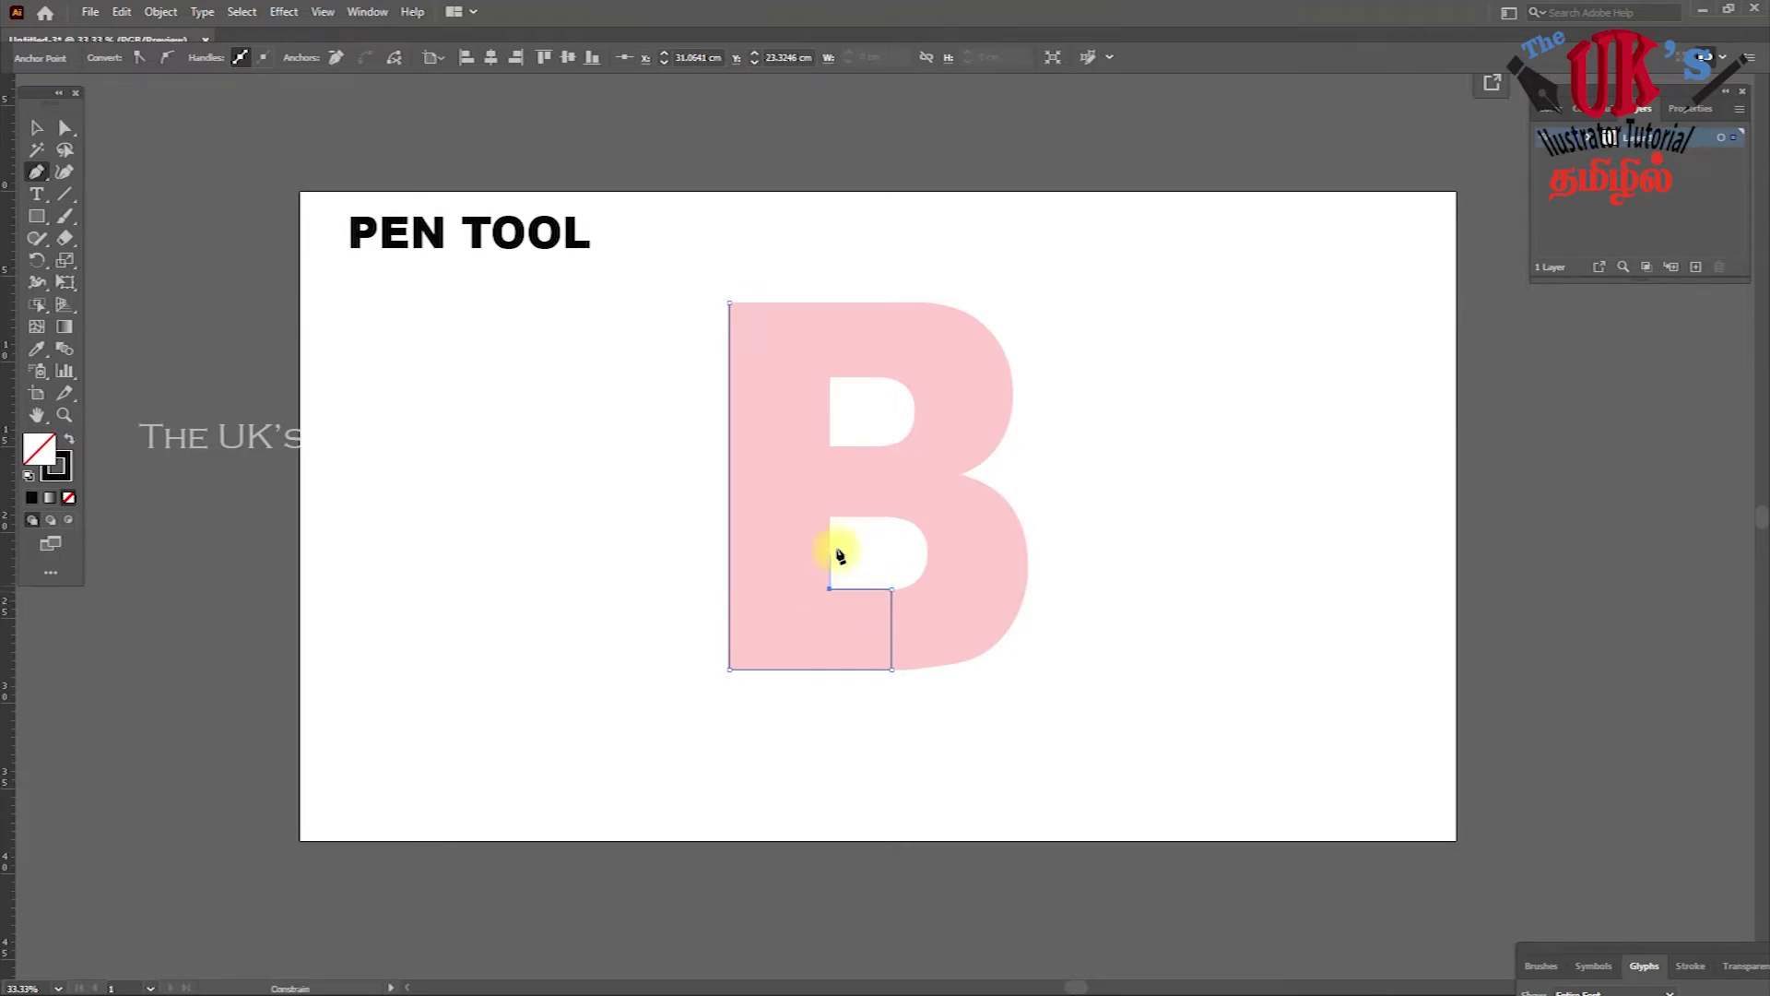
shift+click(830, 376)
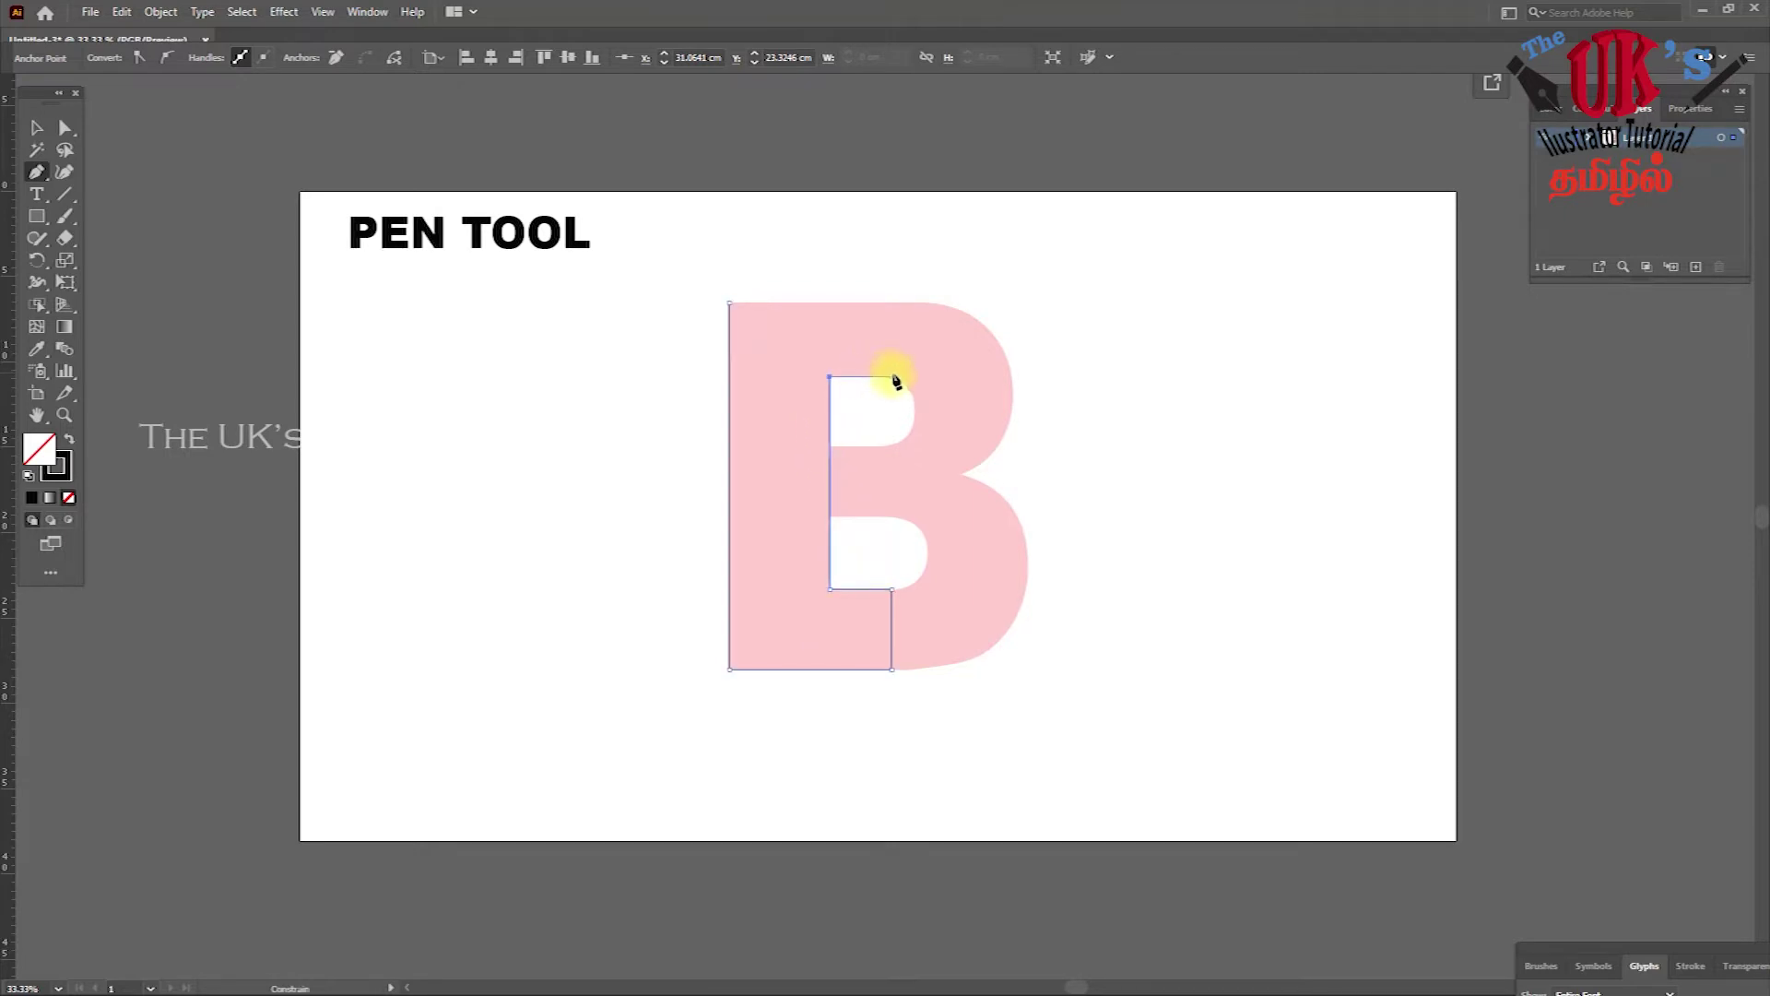
click(892, 376)
shift+click(892, 301)
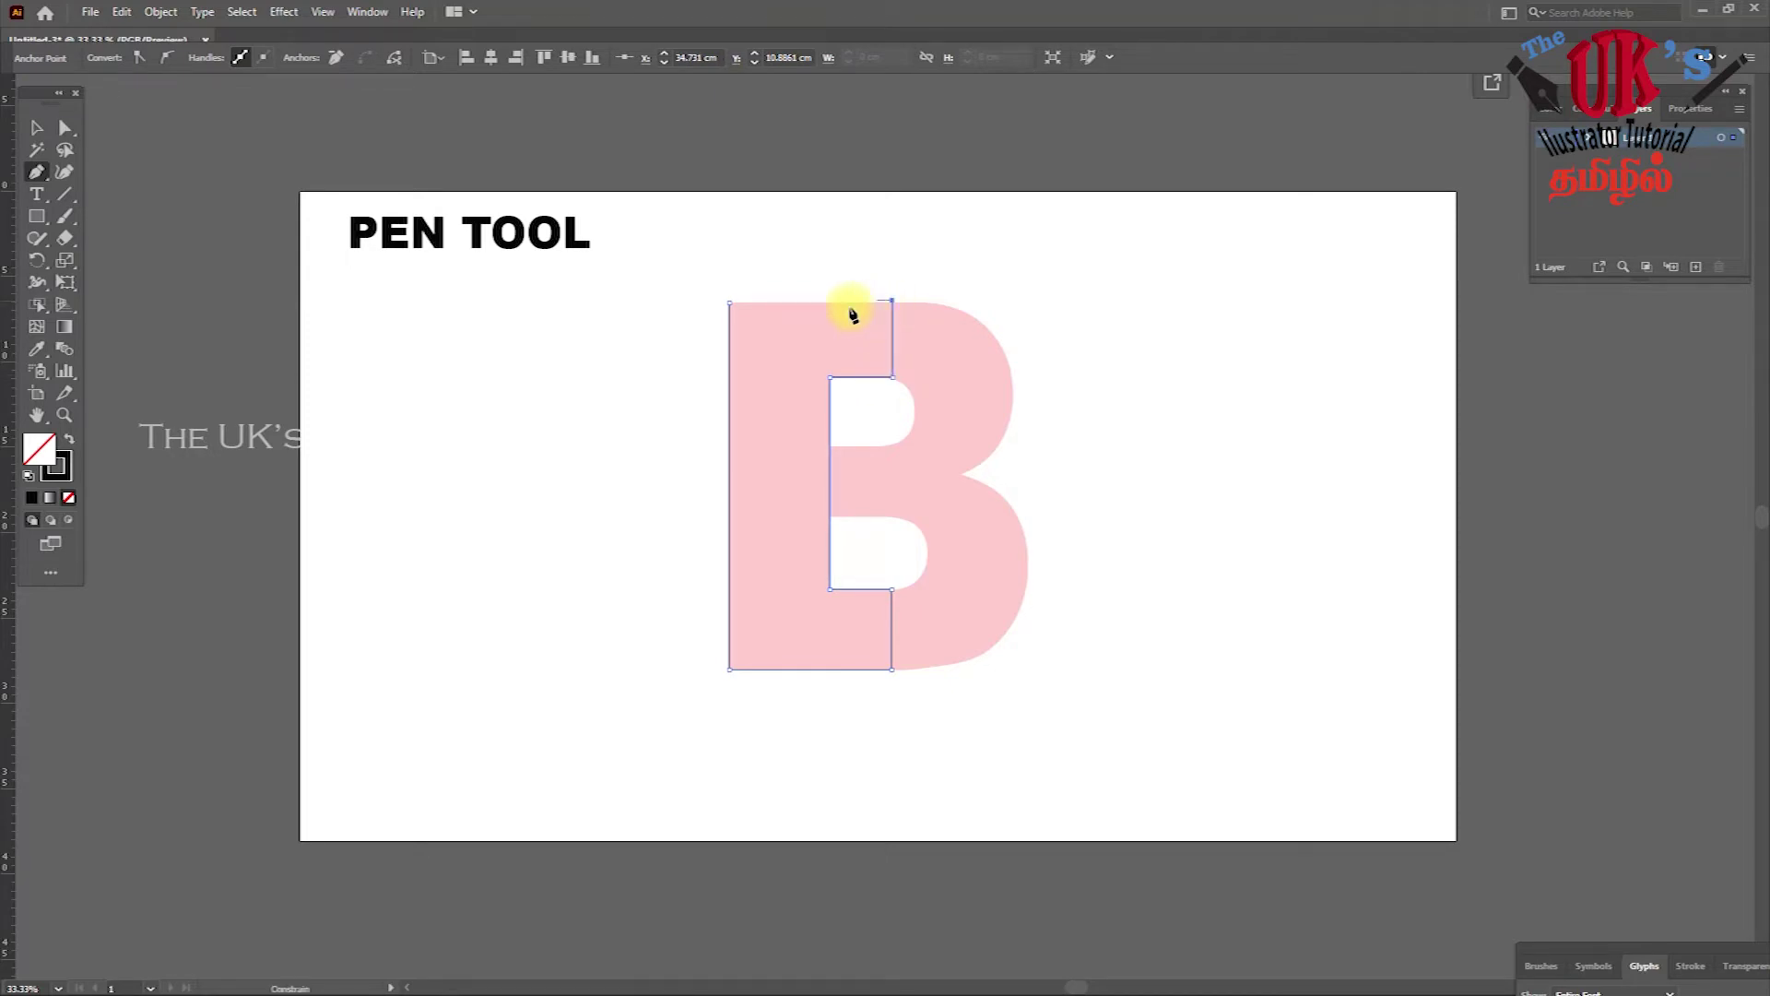
click(730, 302)
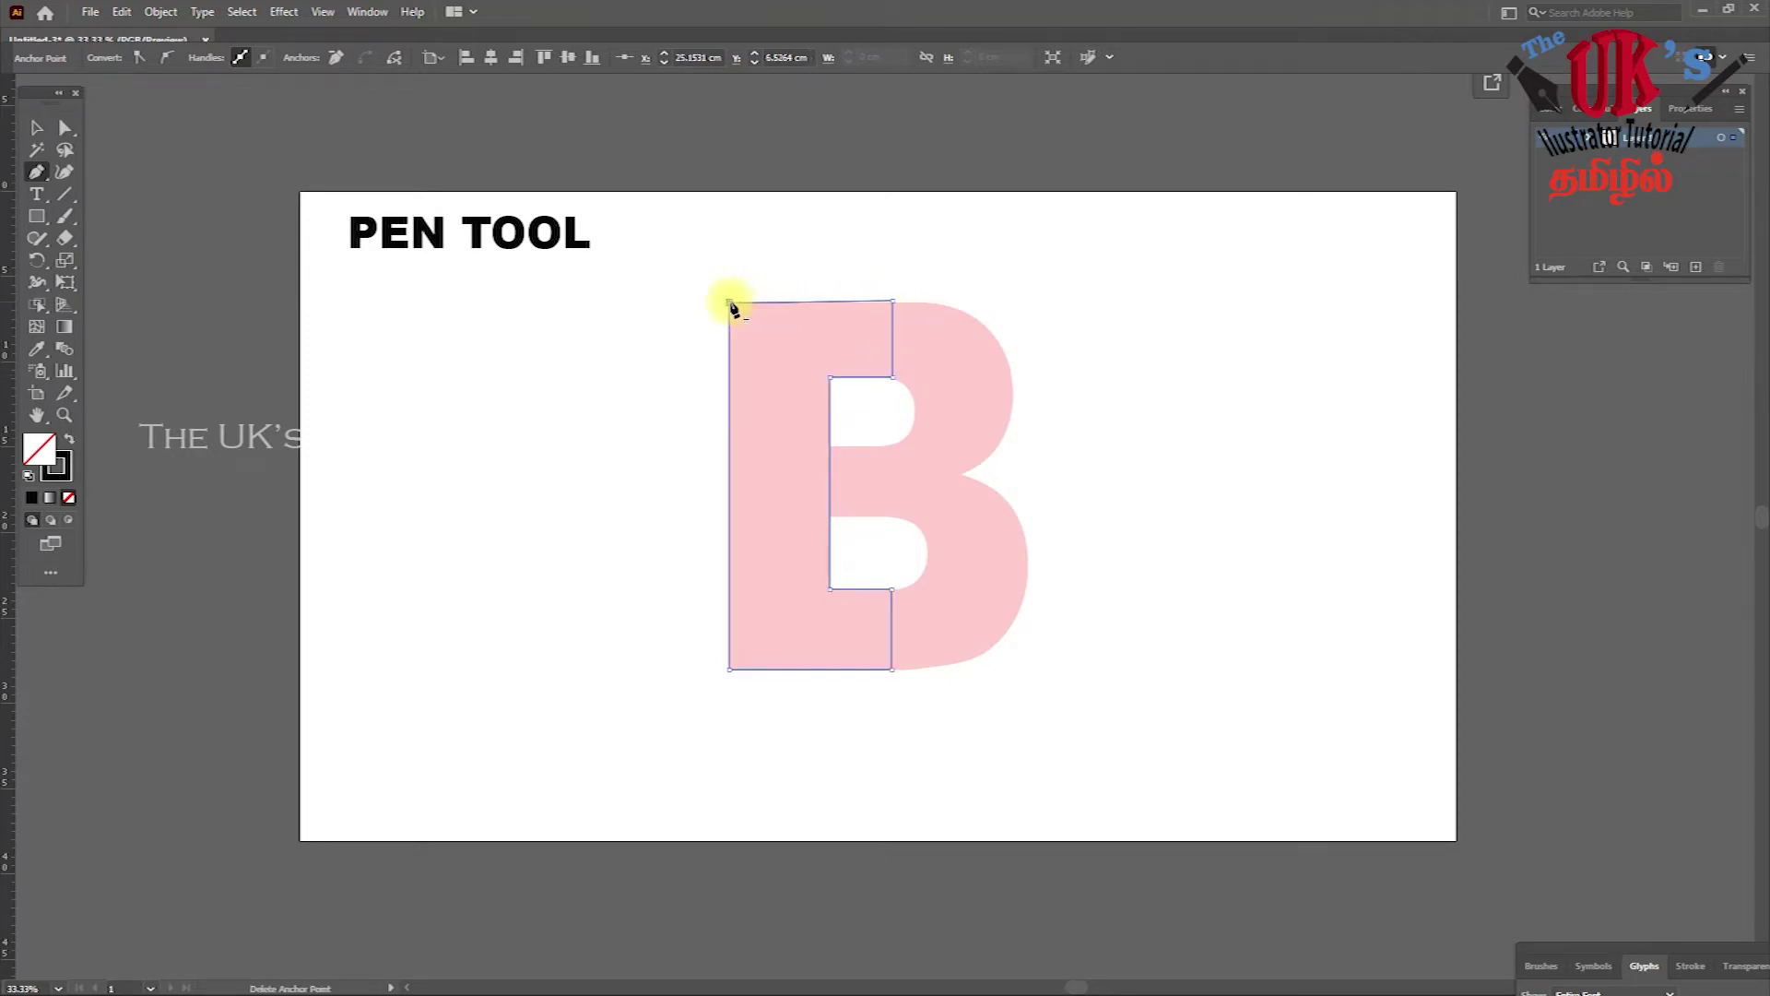
click(37, 128)
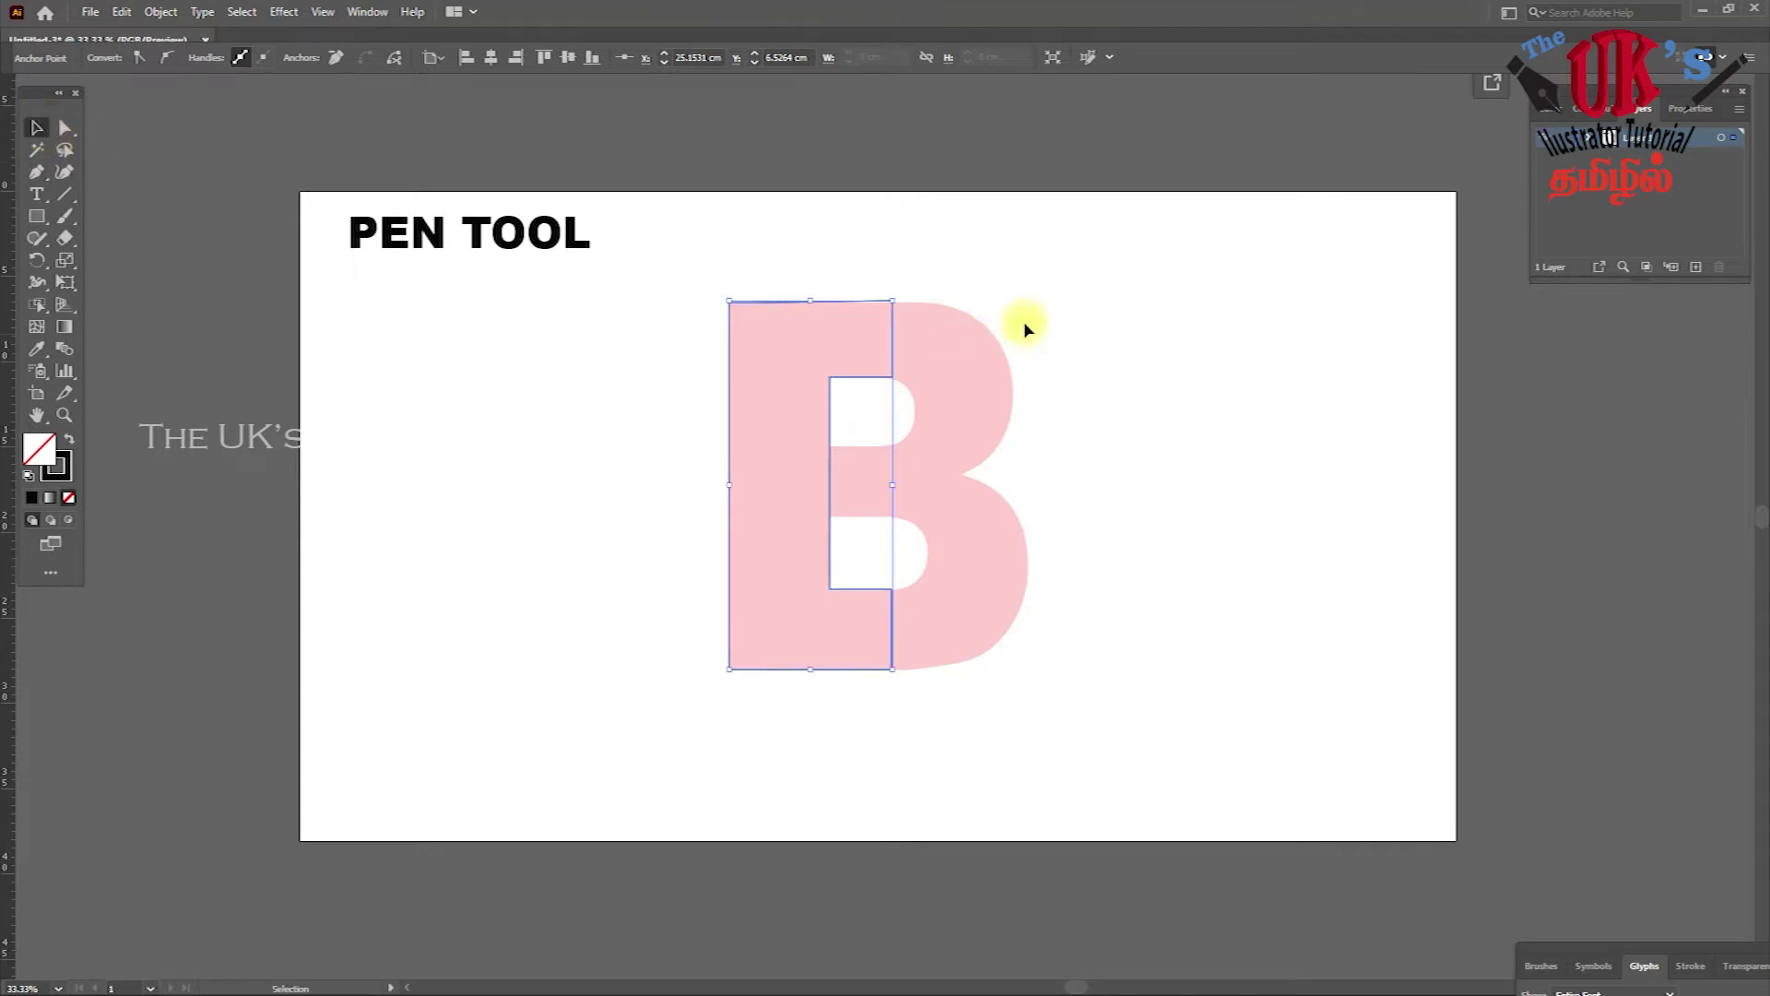
click(1071, 297)
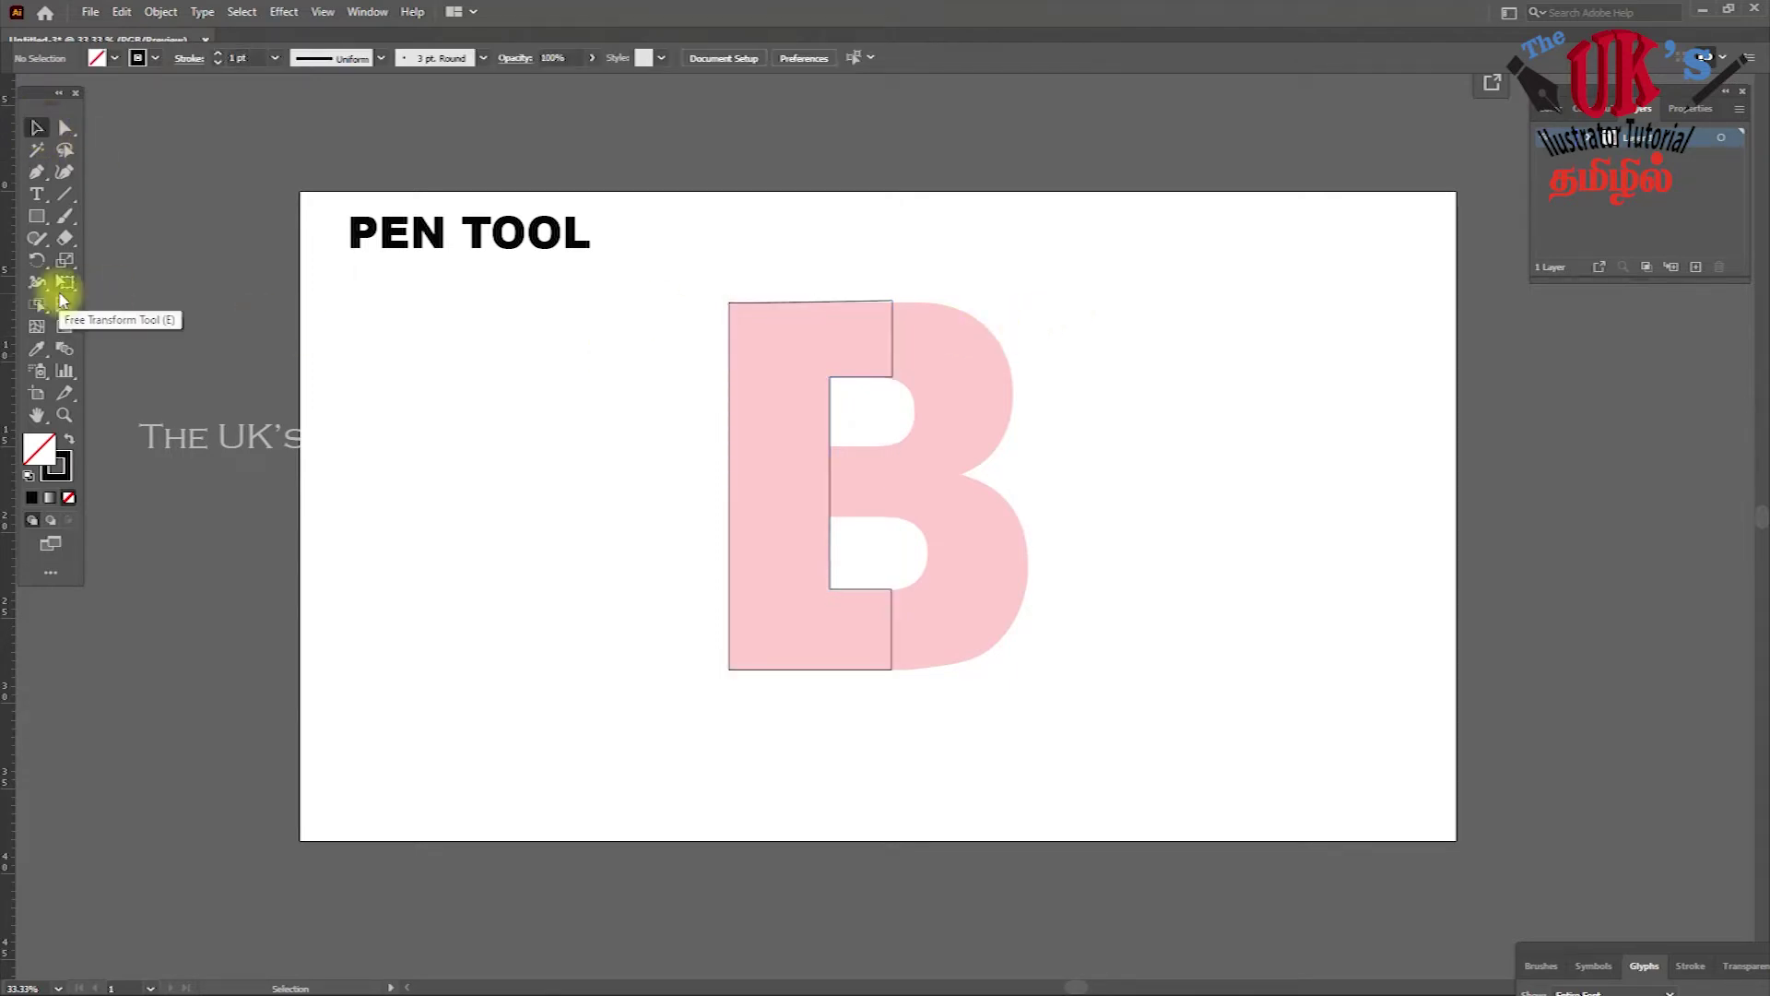
- Draw a small square path with Pen anchors around the B's middle bar
click(37, 173)
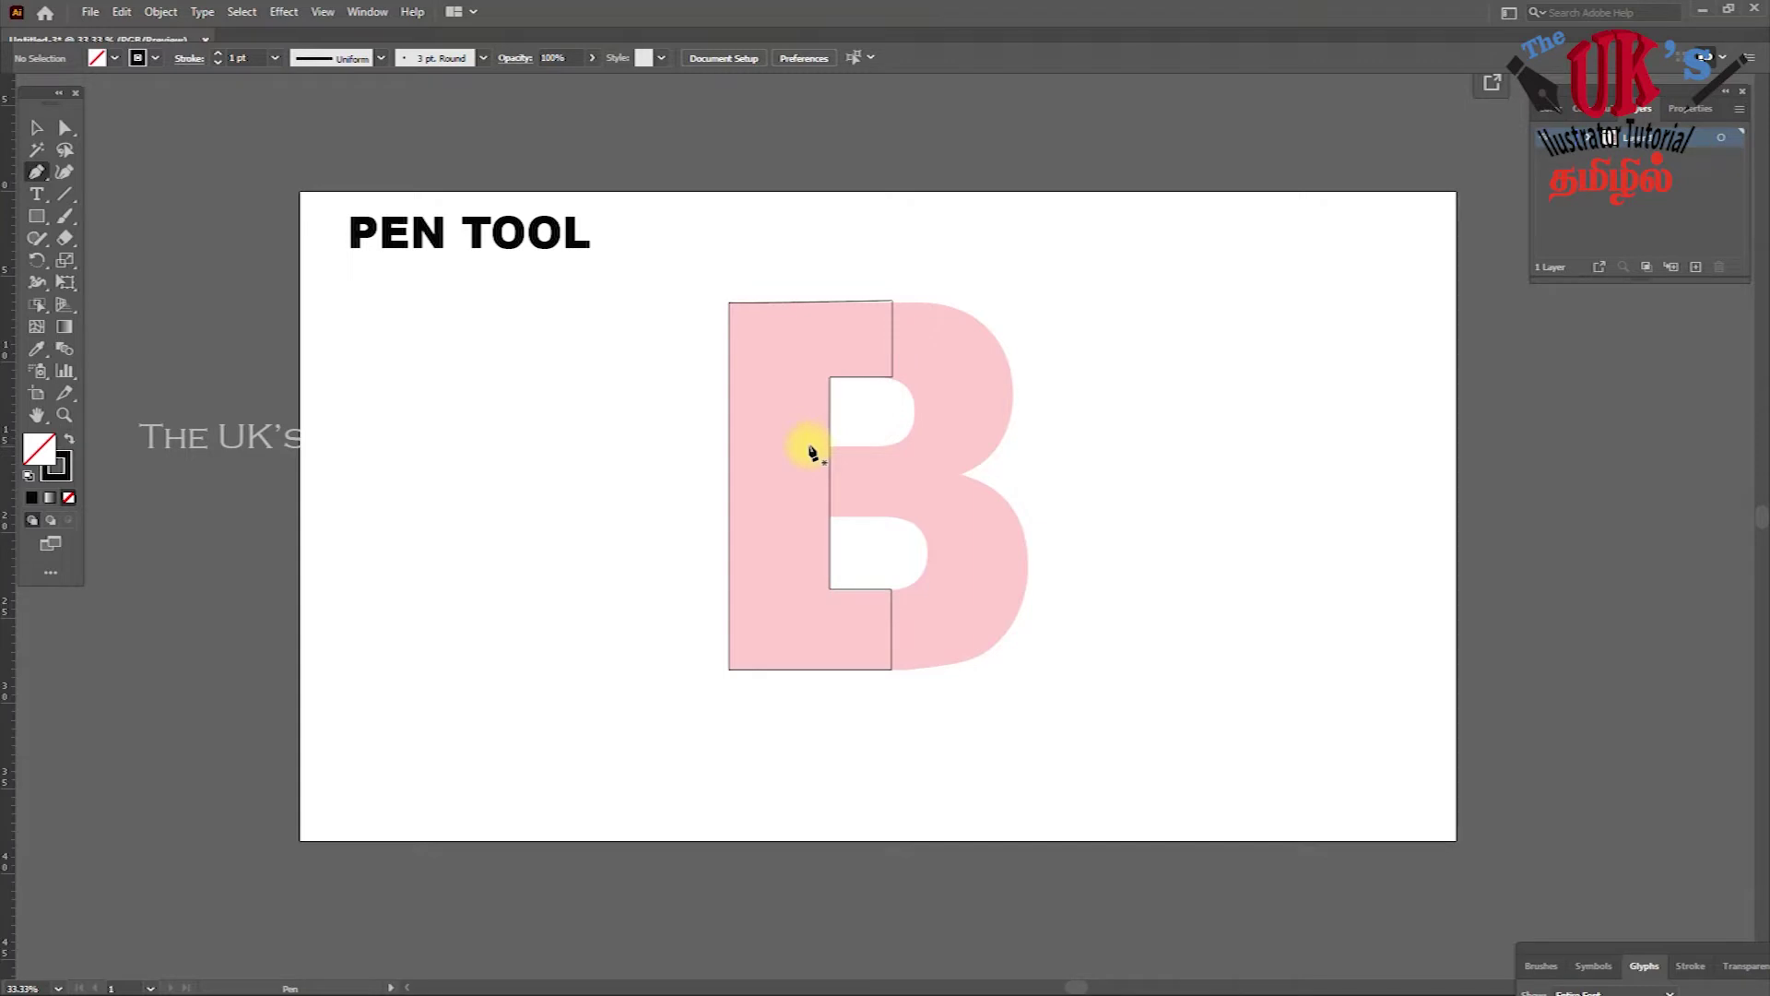
click(808, 443)
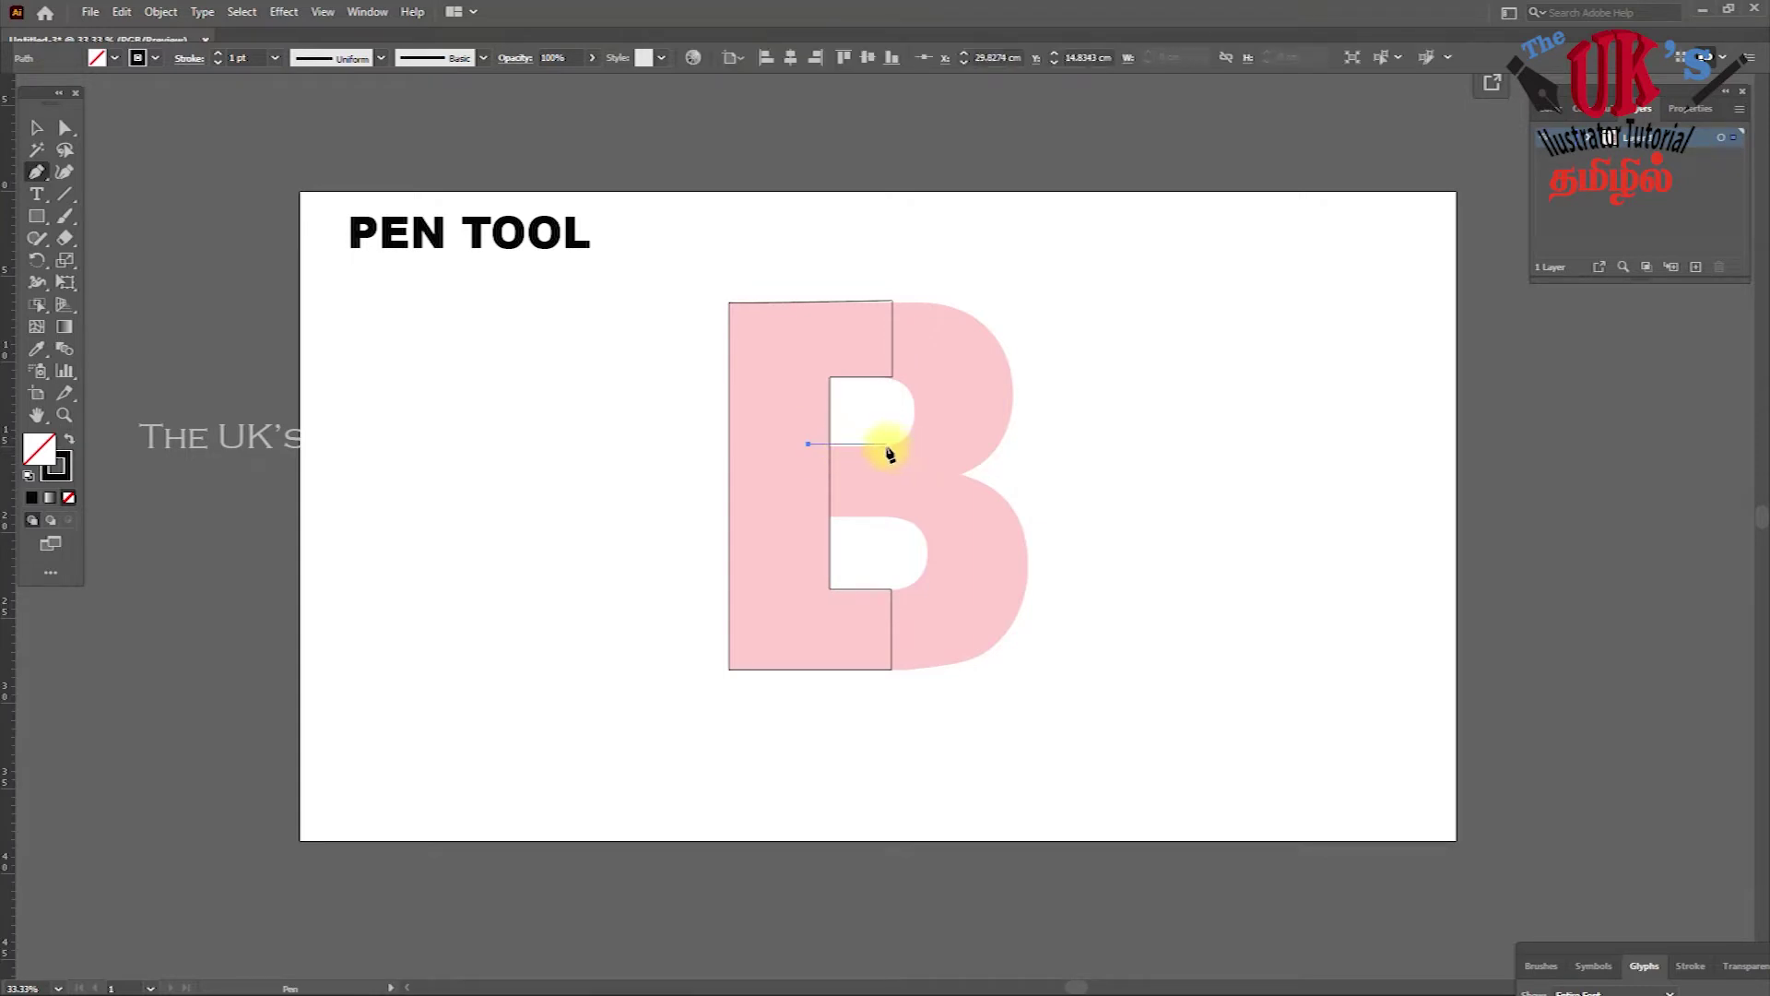
click(887, 446)
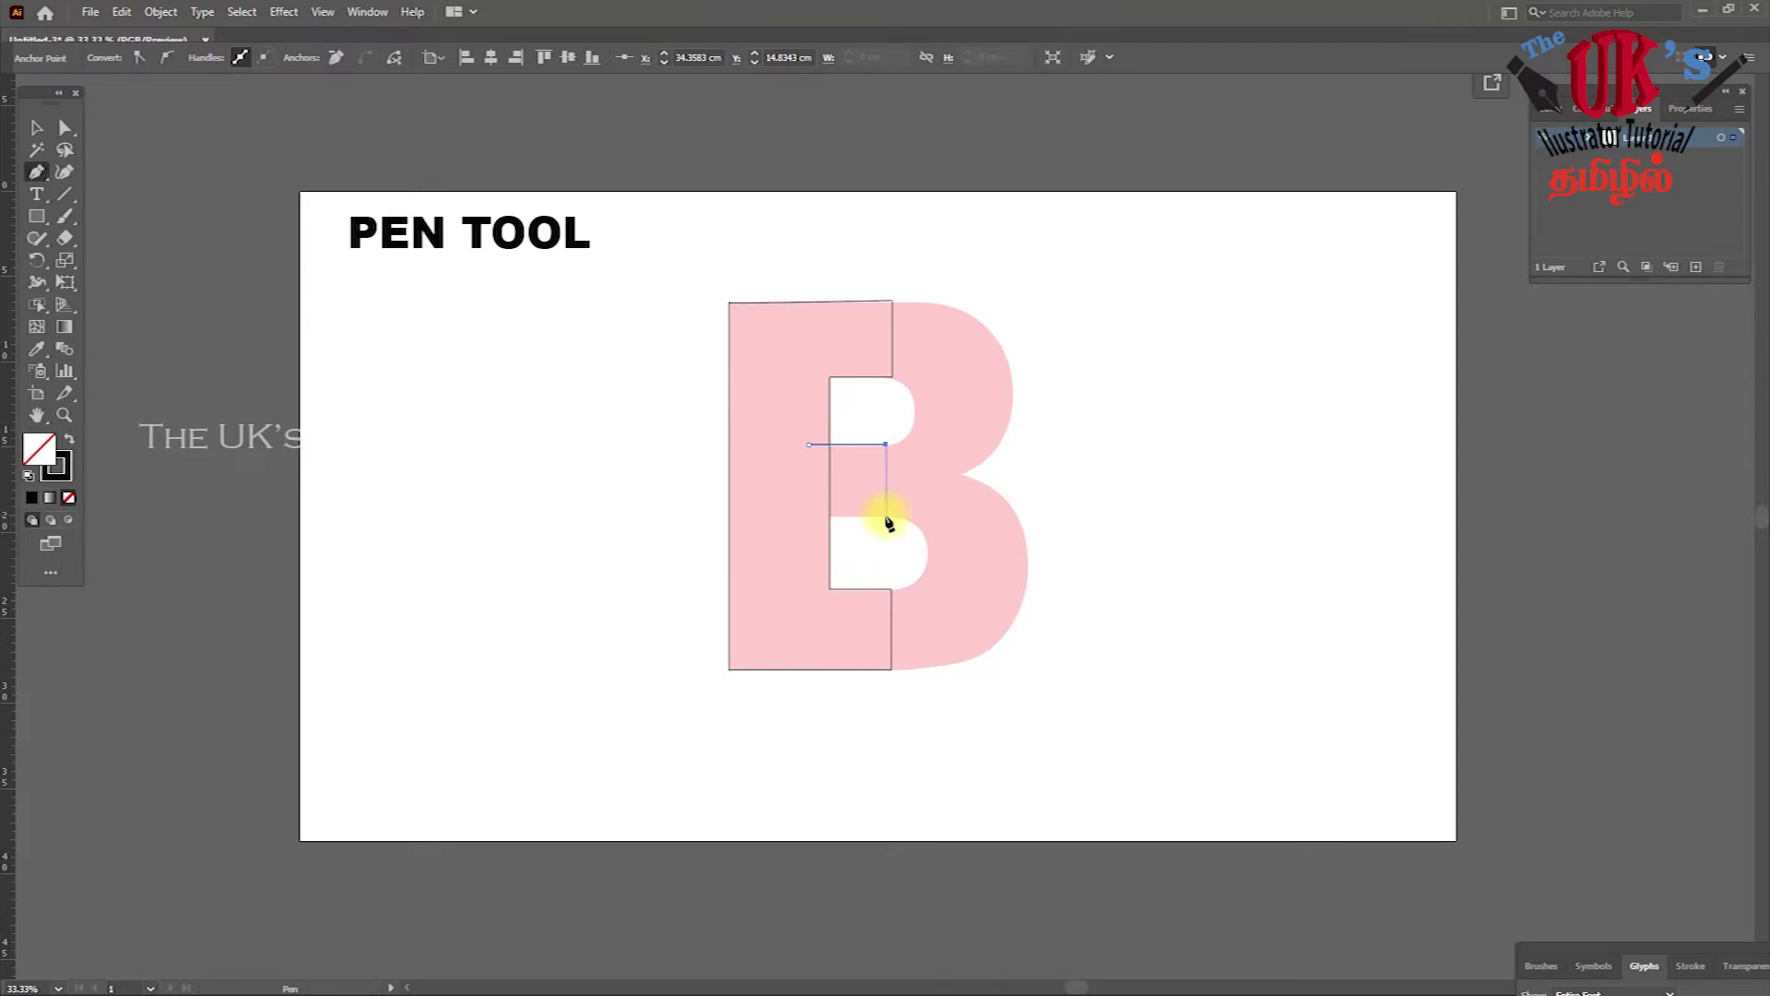
click(805, 515)
- Undo an accidental move of the small square and leave it deselected
click(37, 127)
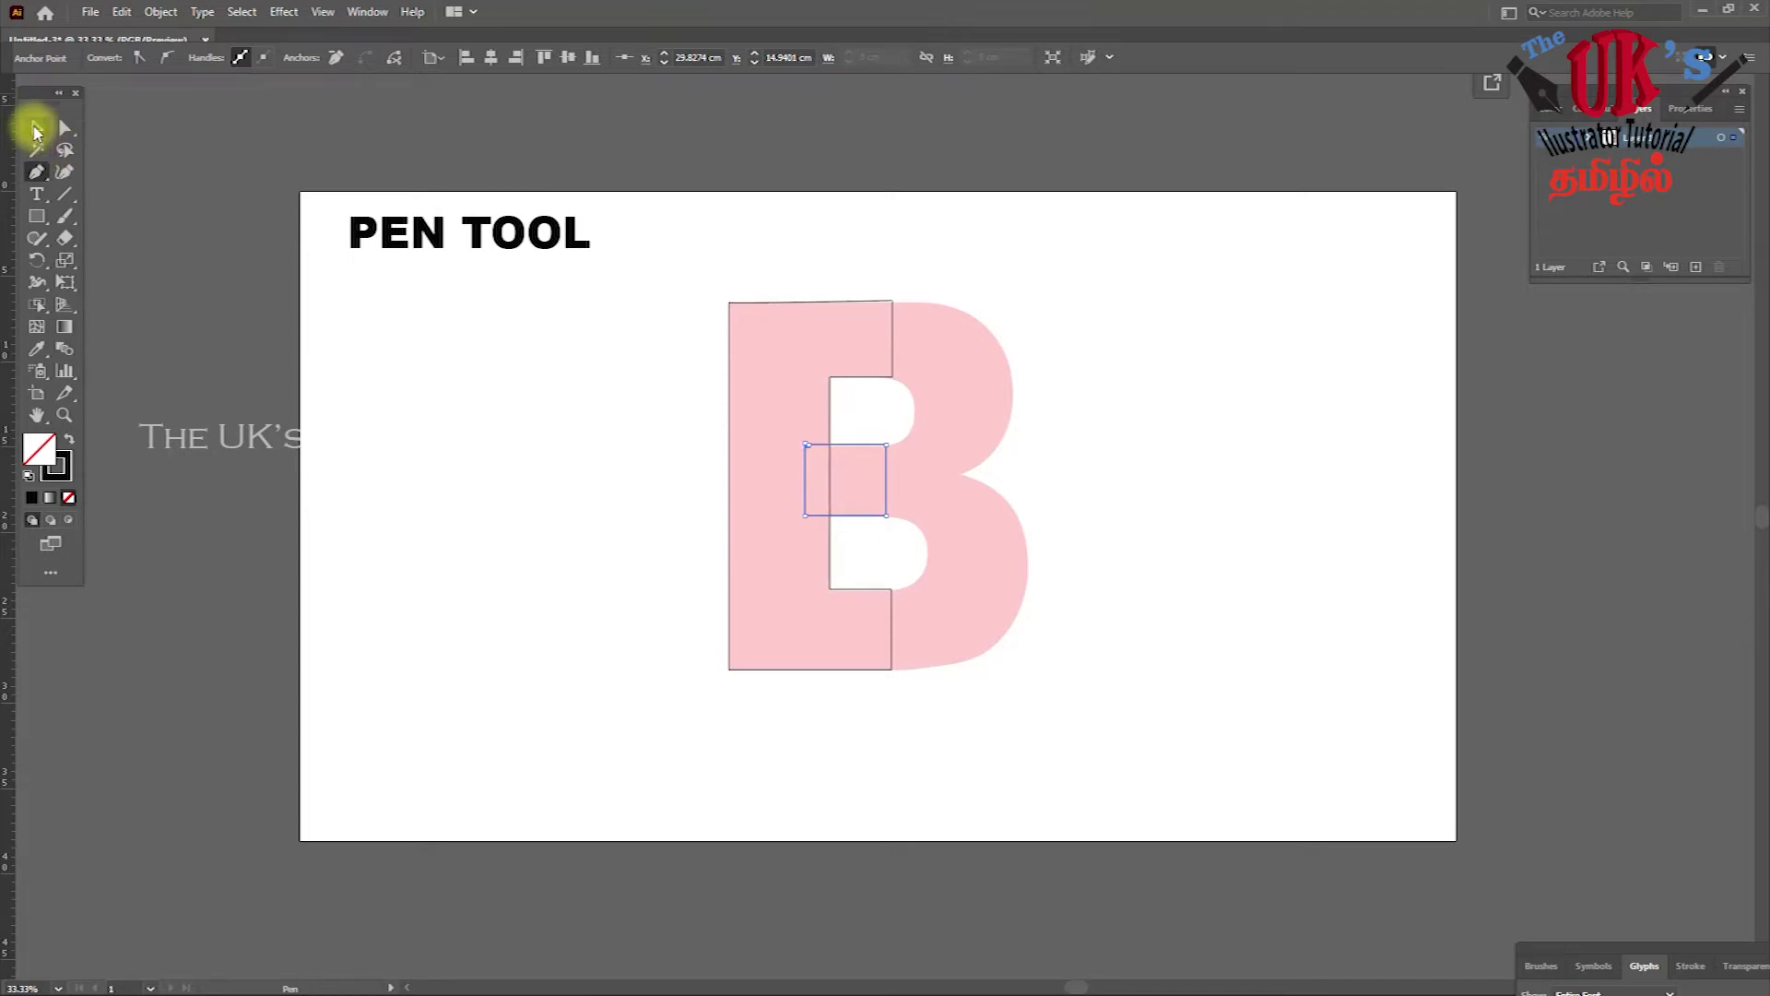
click(951, 280)
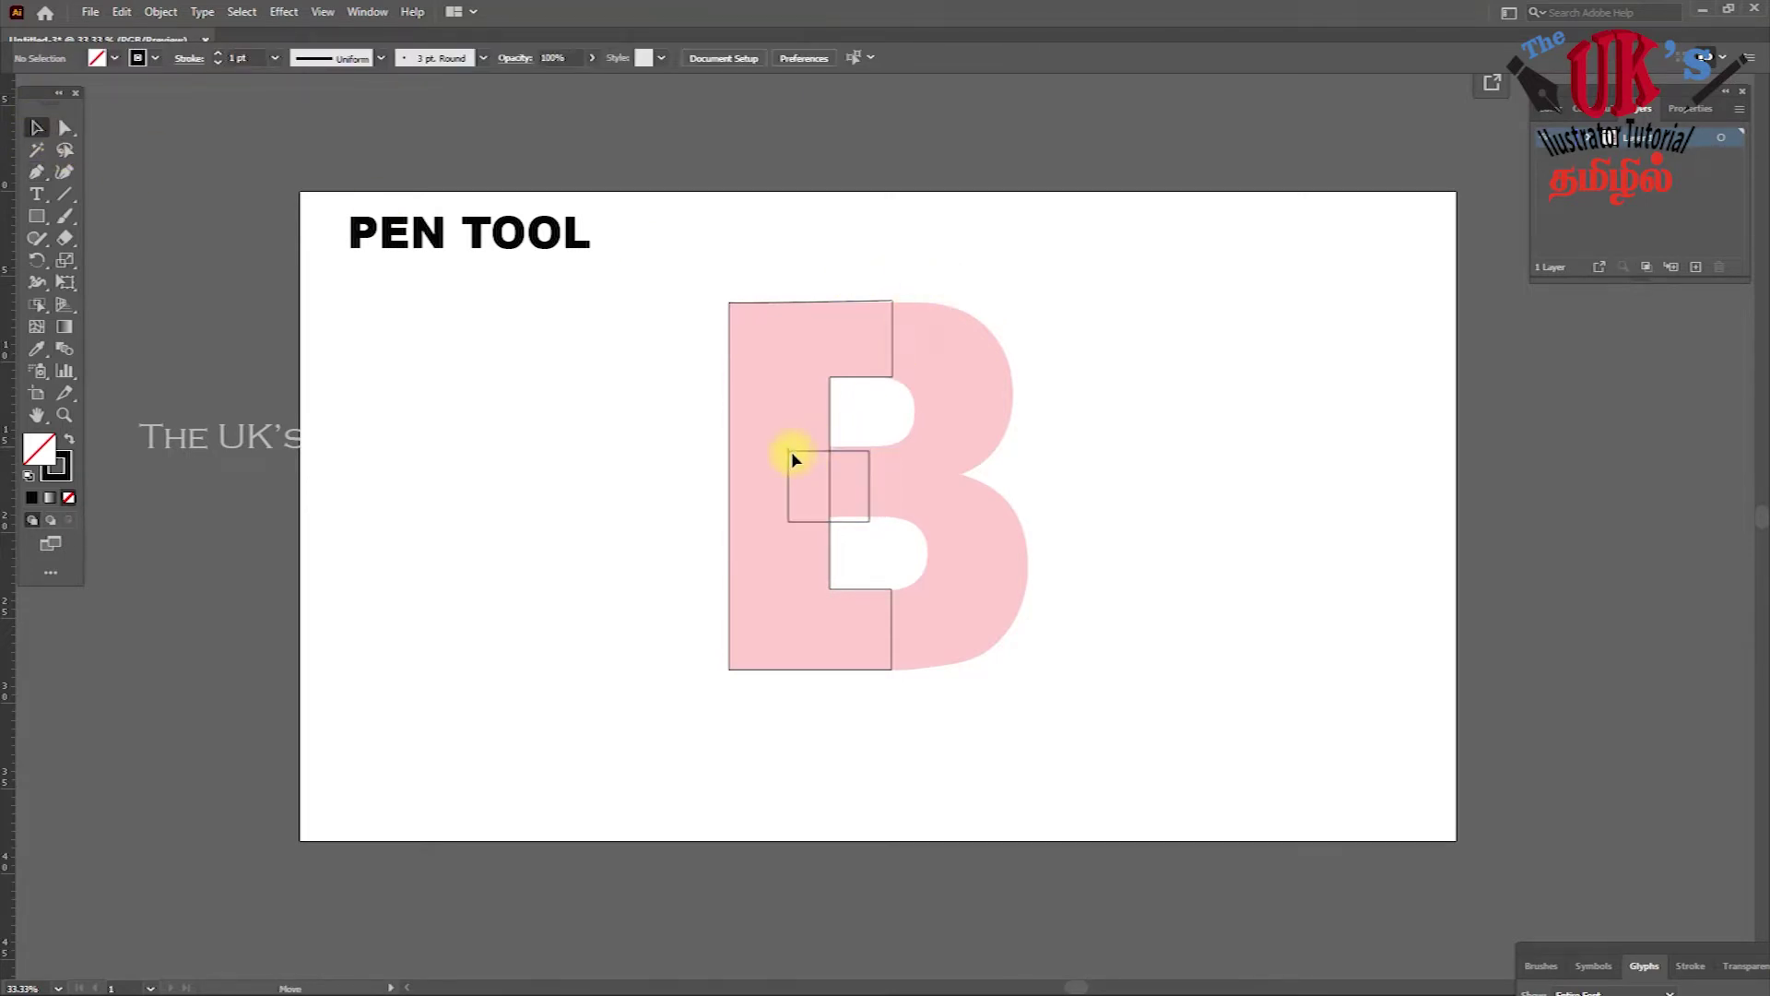
click(807, 453)
key(ctrl+z)
click(1140, 427)
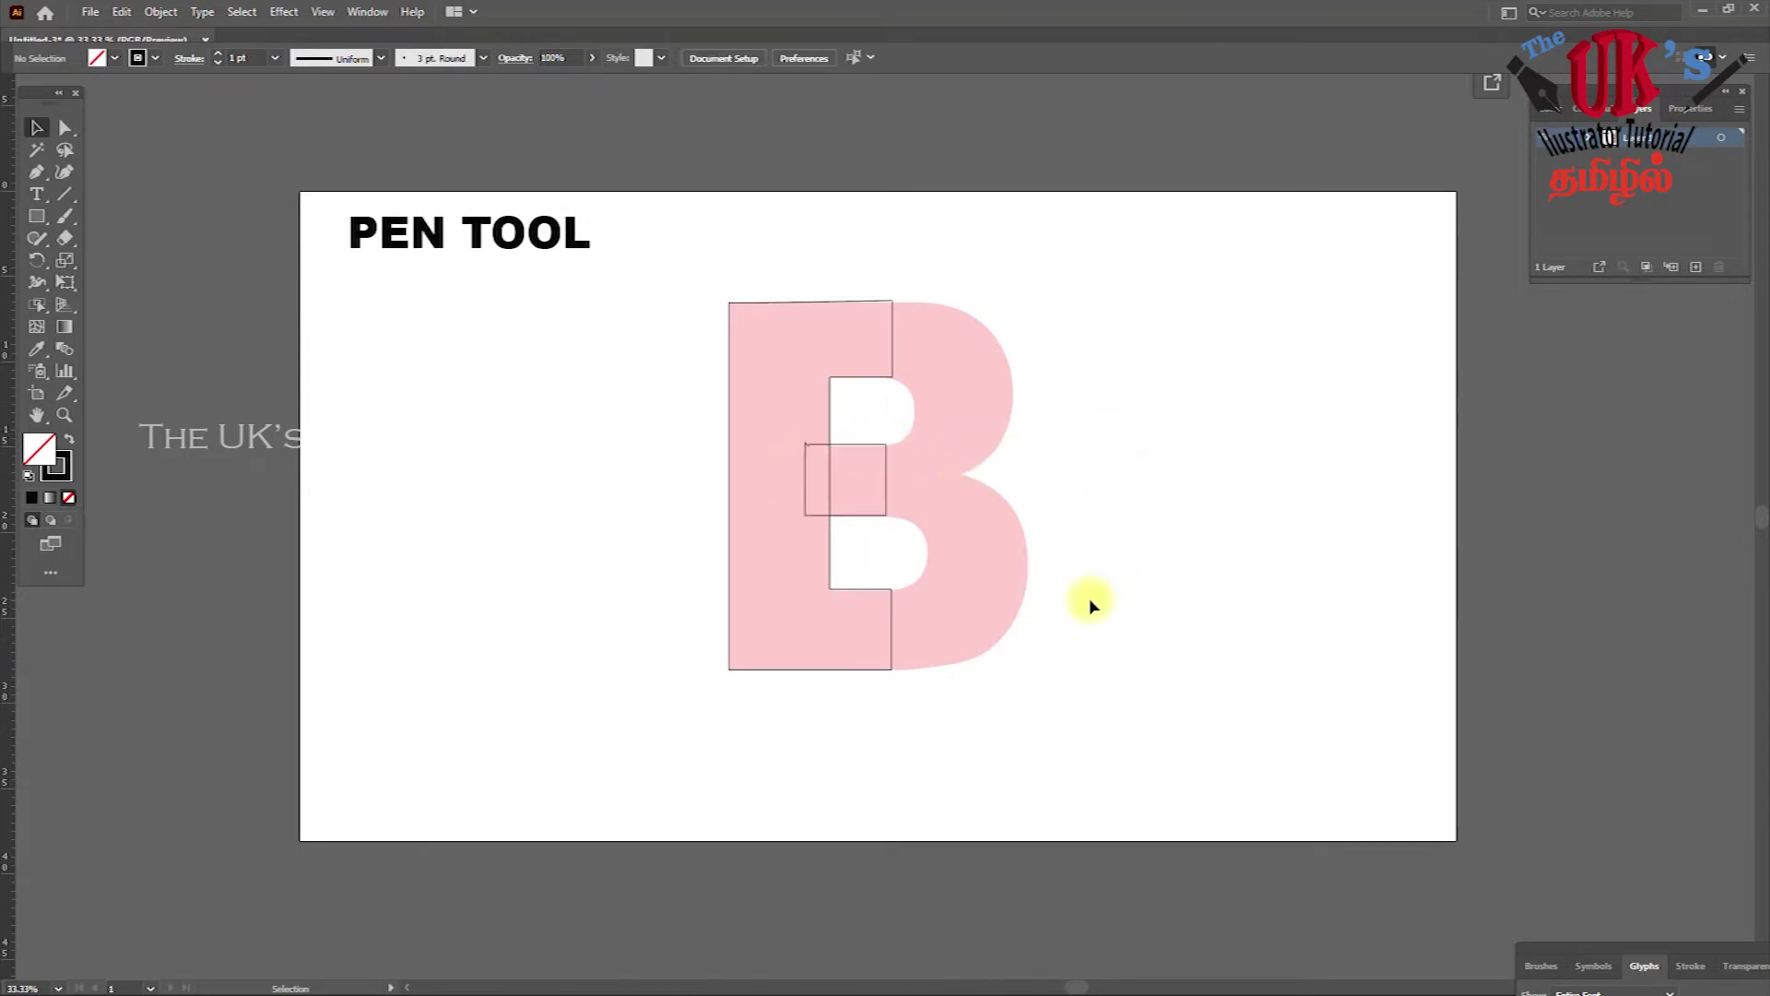
- Zoom in on the B and delete a selected piece of the small square's outline
key(space)
drag(1078, 497, 1025, 424)
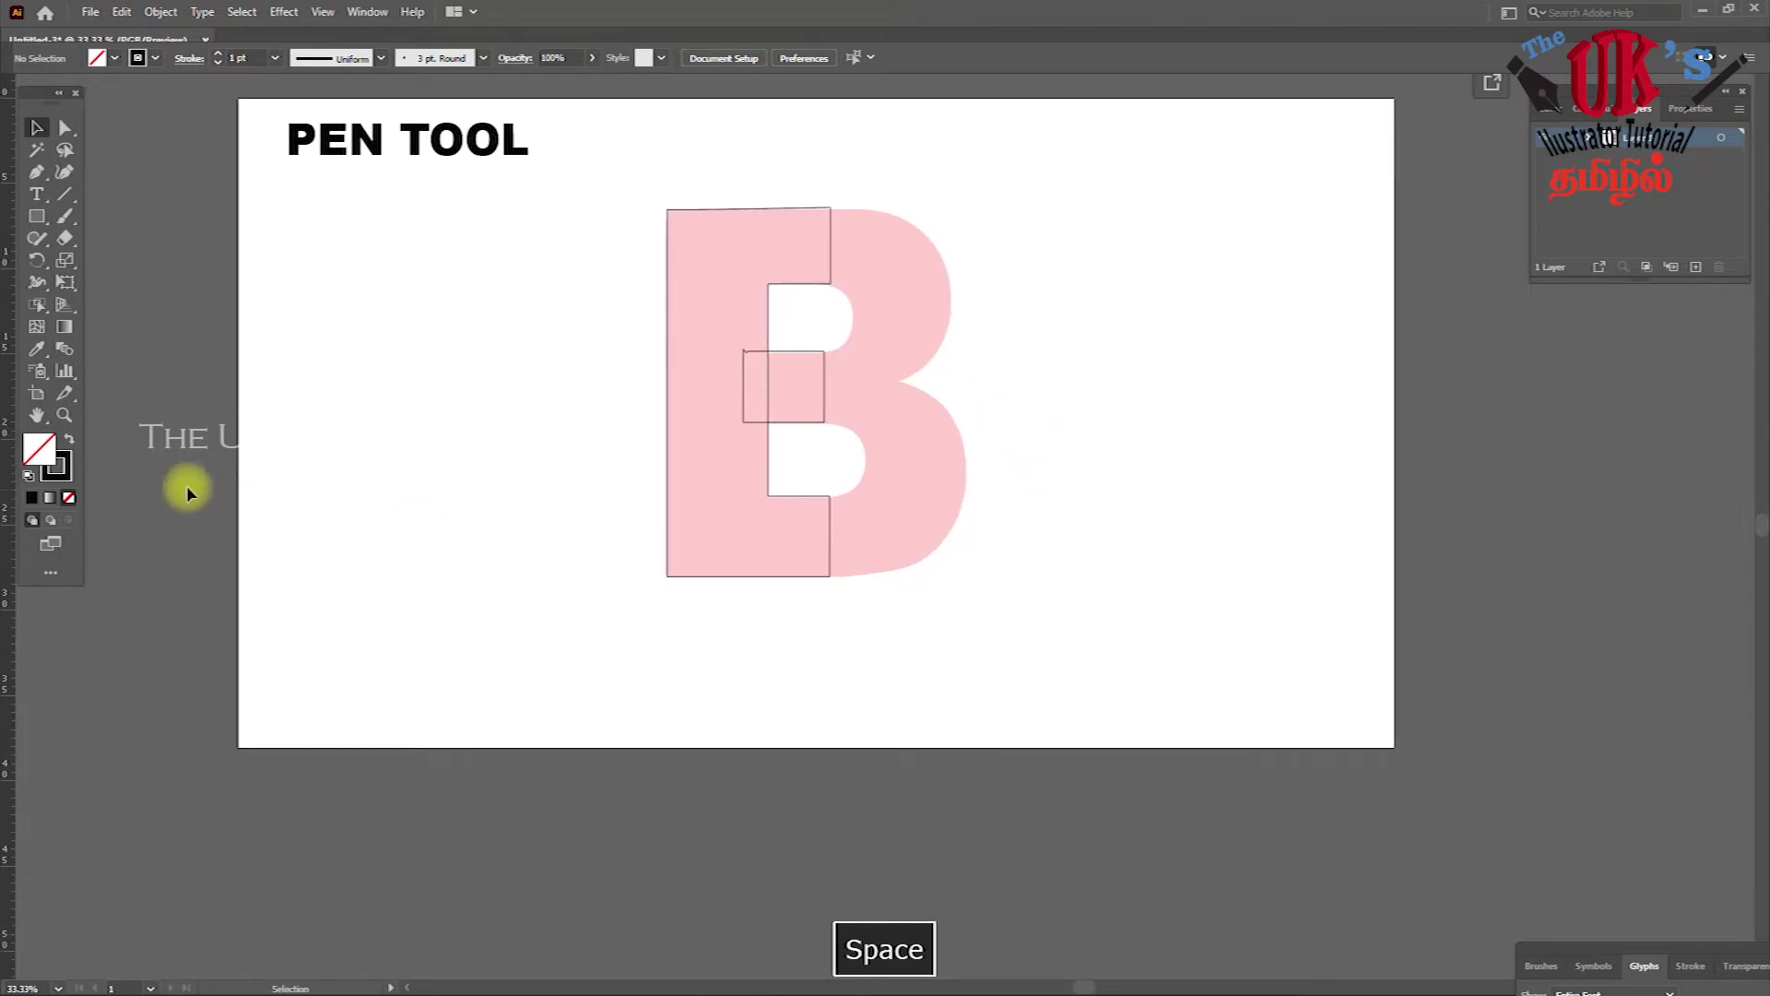
click(64, 415)
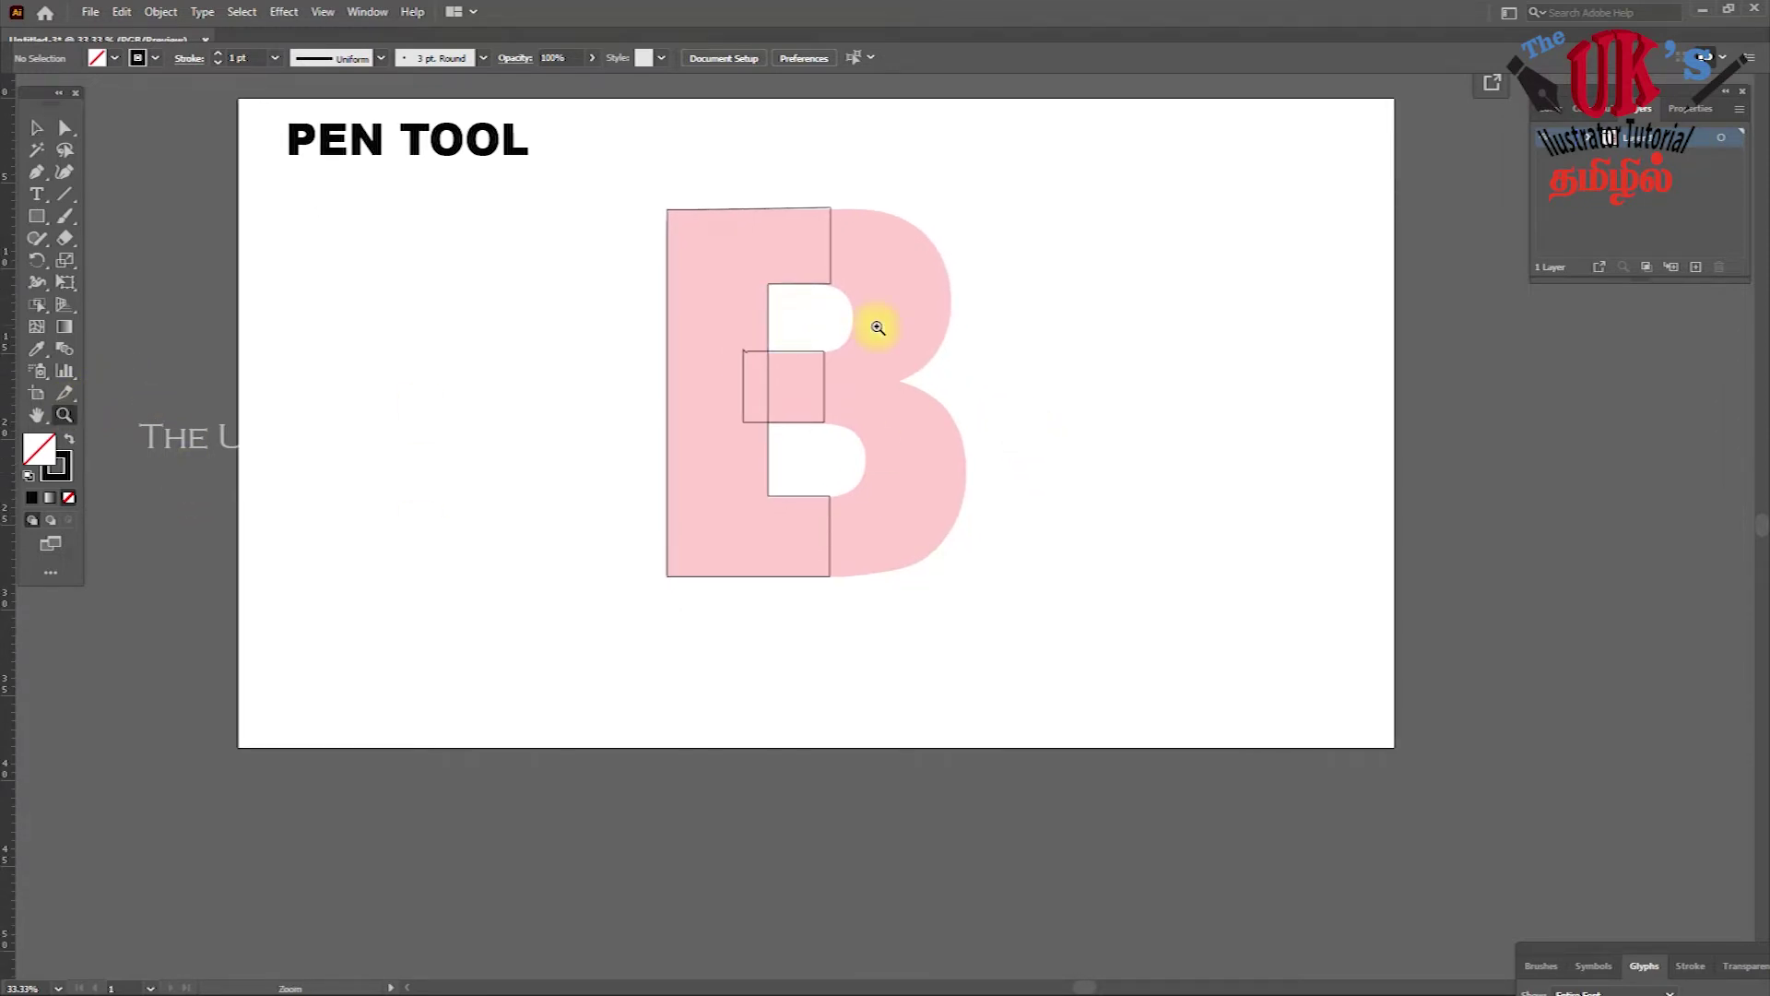
click(881, 328)
click(885, 574)
click(65, 127)
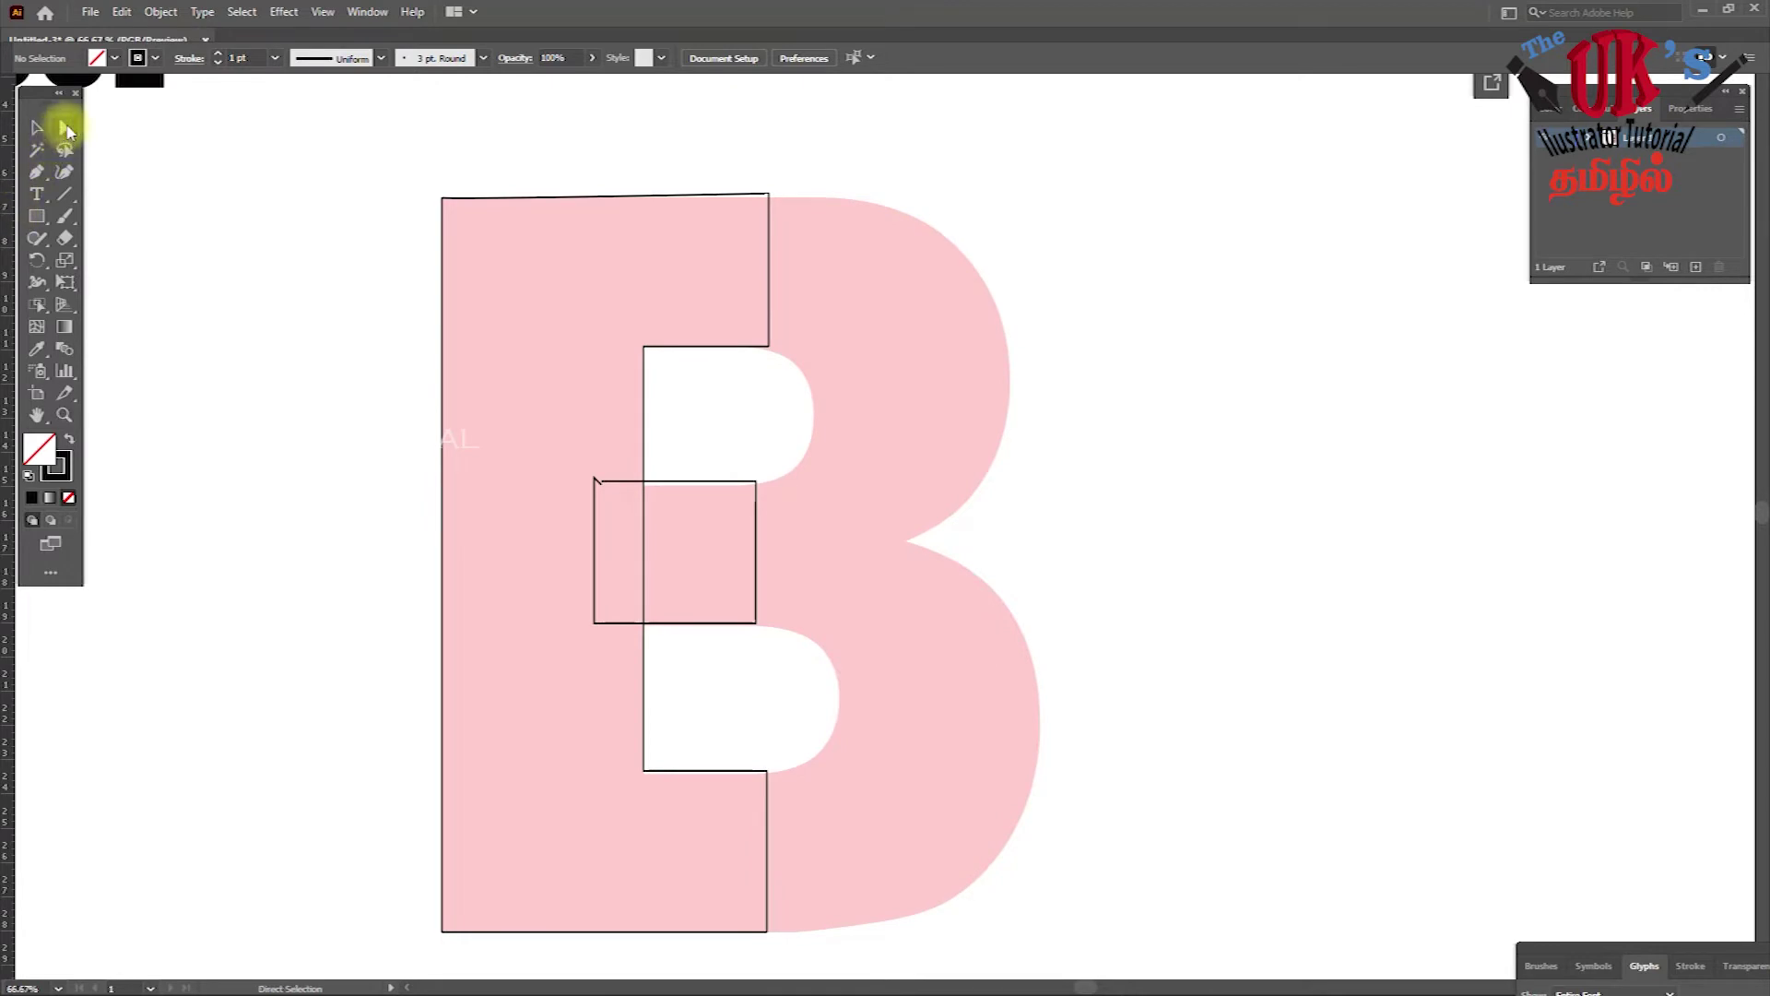
click(601, 492)
key(Delete)
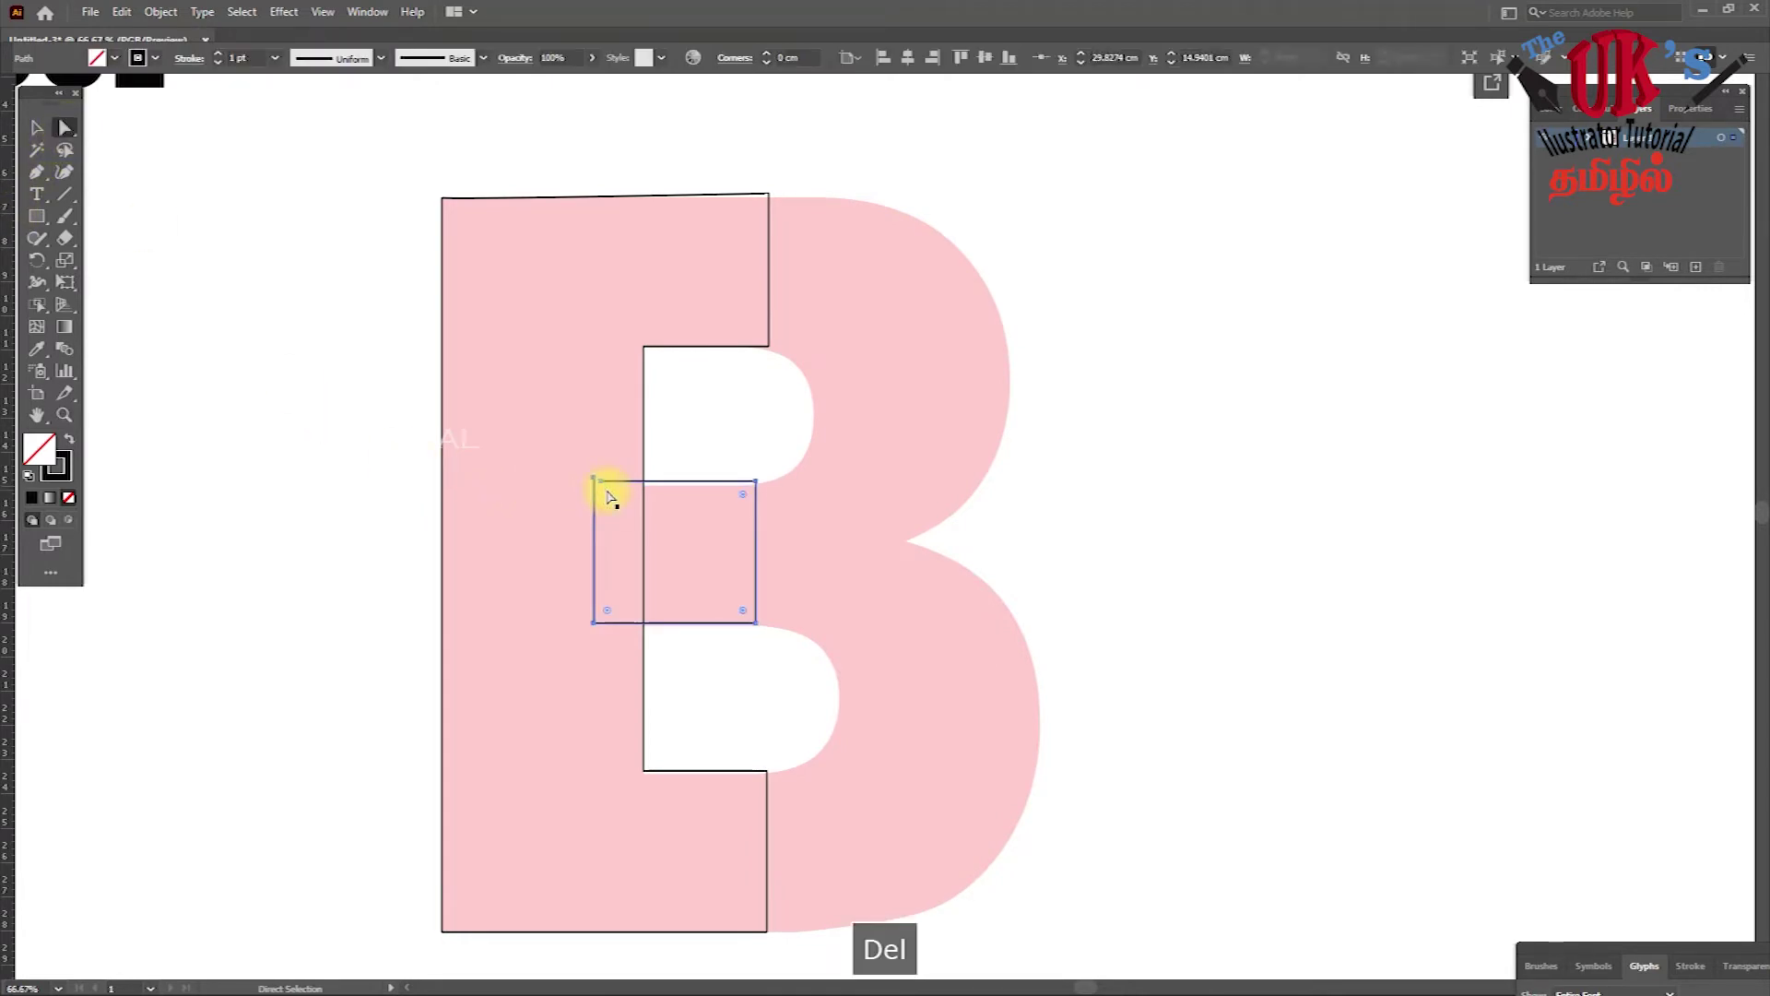
click(386, 461)
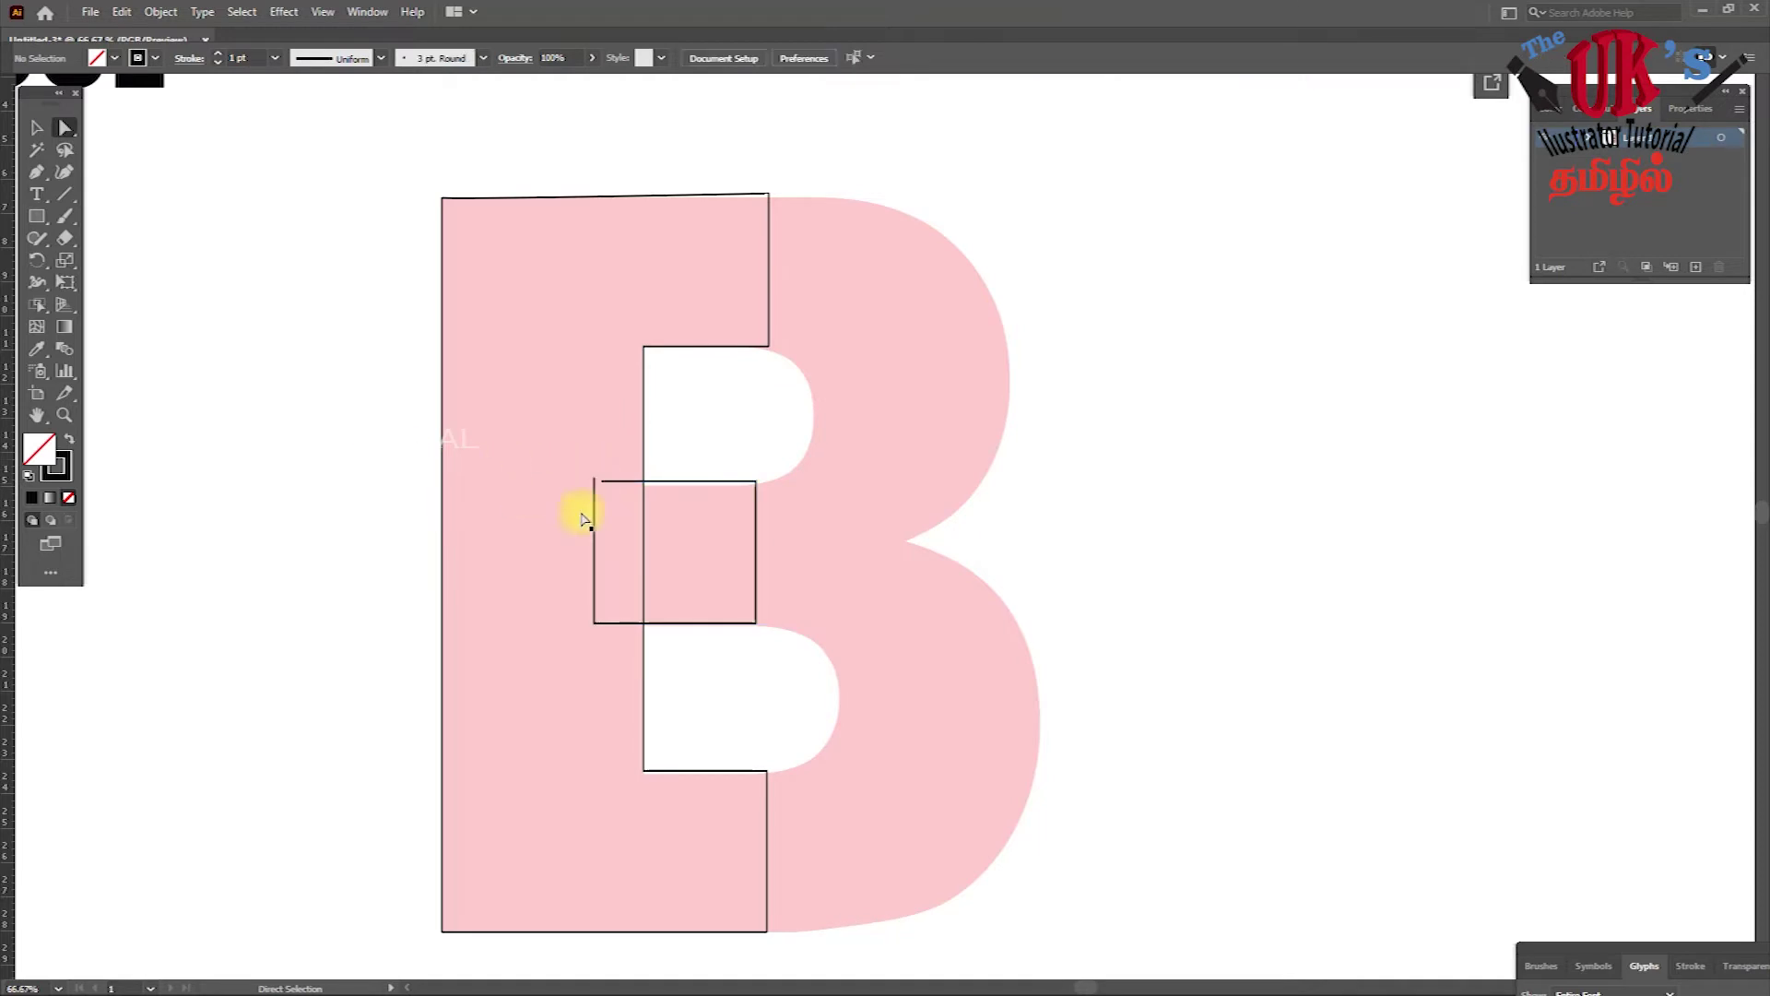
- Adjust the small square's top-left and top-right corner anchors with Direct Selection
click(602, 488)
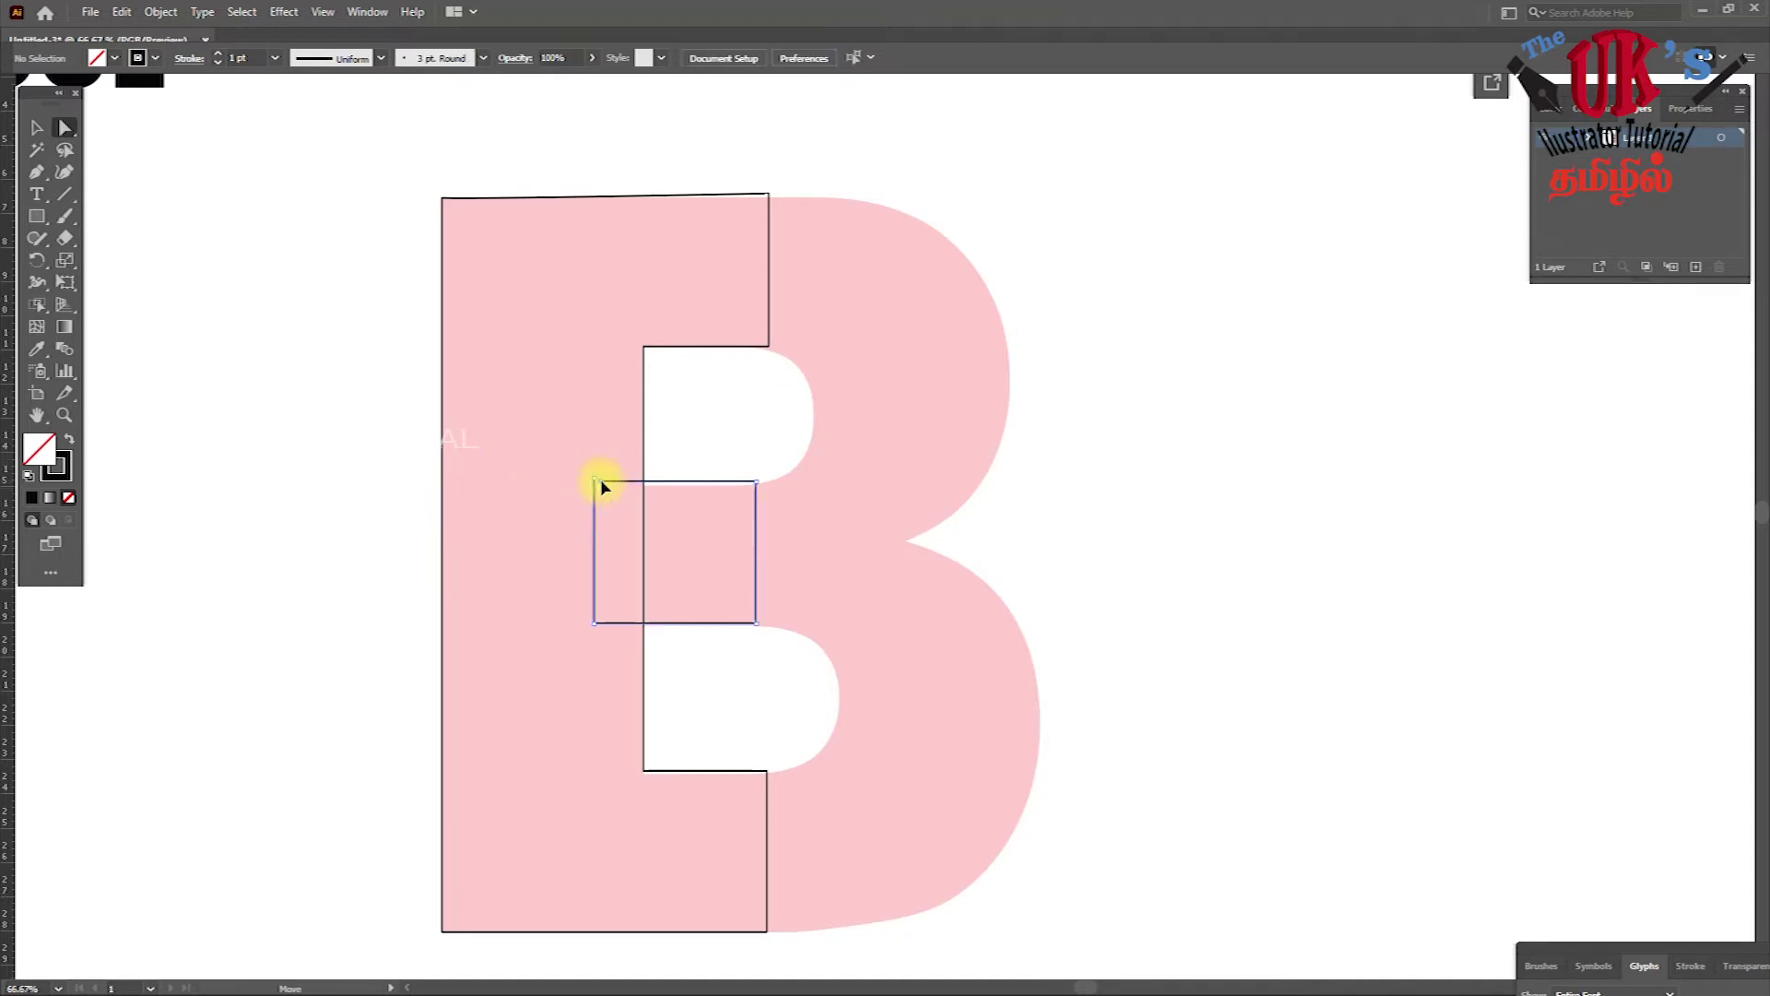
drag(595, 481, 595, 475)
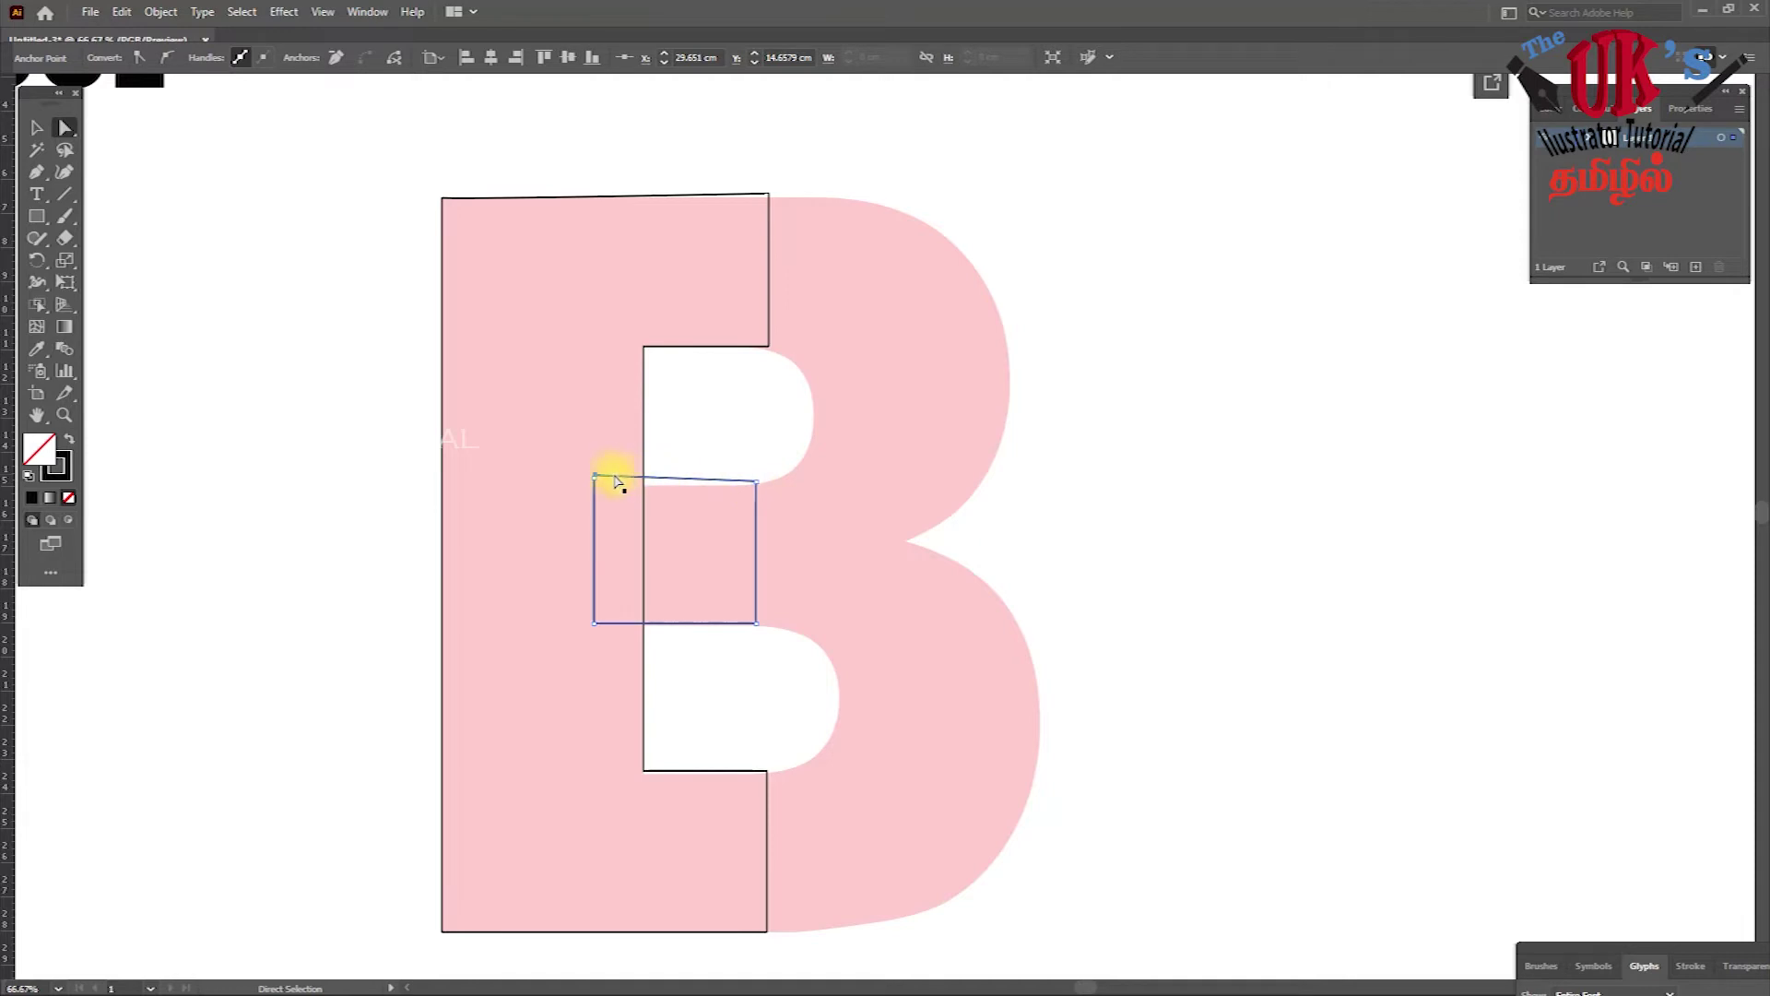
click(379, 446)
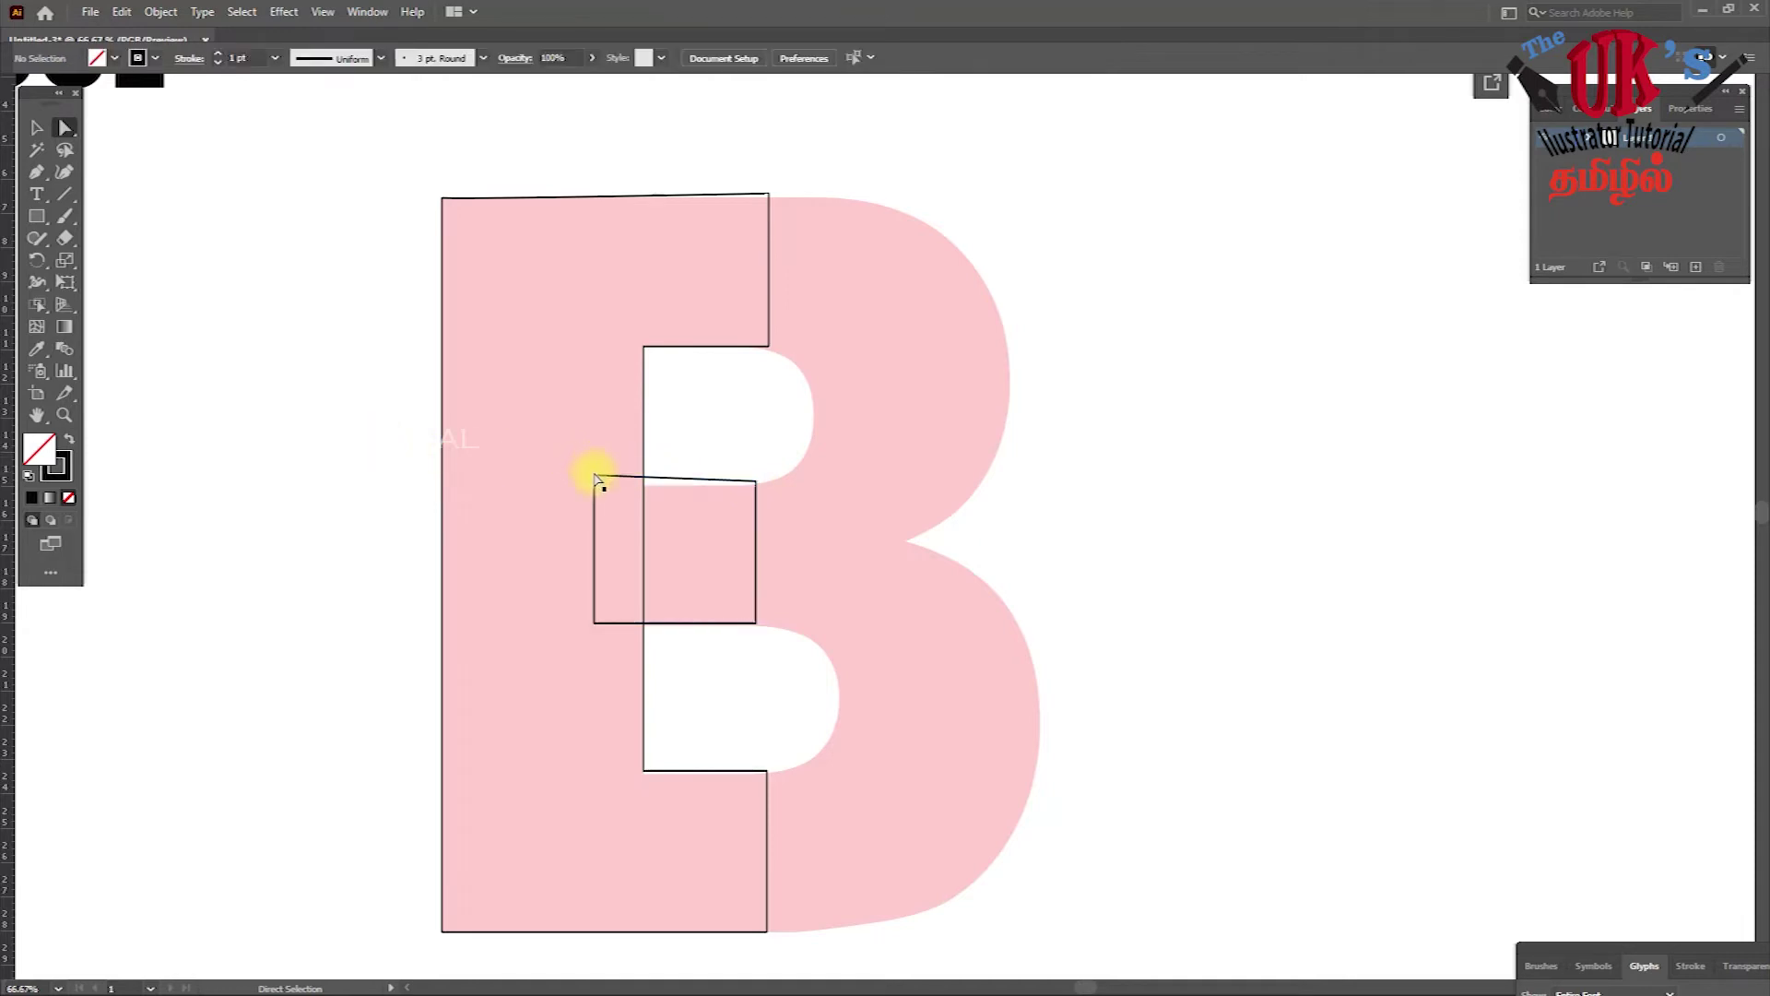
mouse_move(595, 478)
mouse_down()
mouse_move(597, 498)
mouse_move(594, 481)
mouse_up()
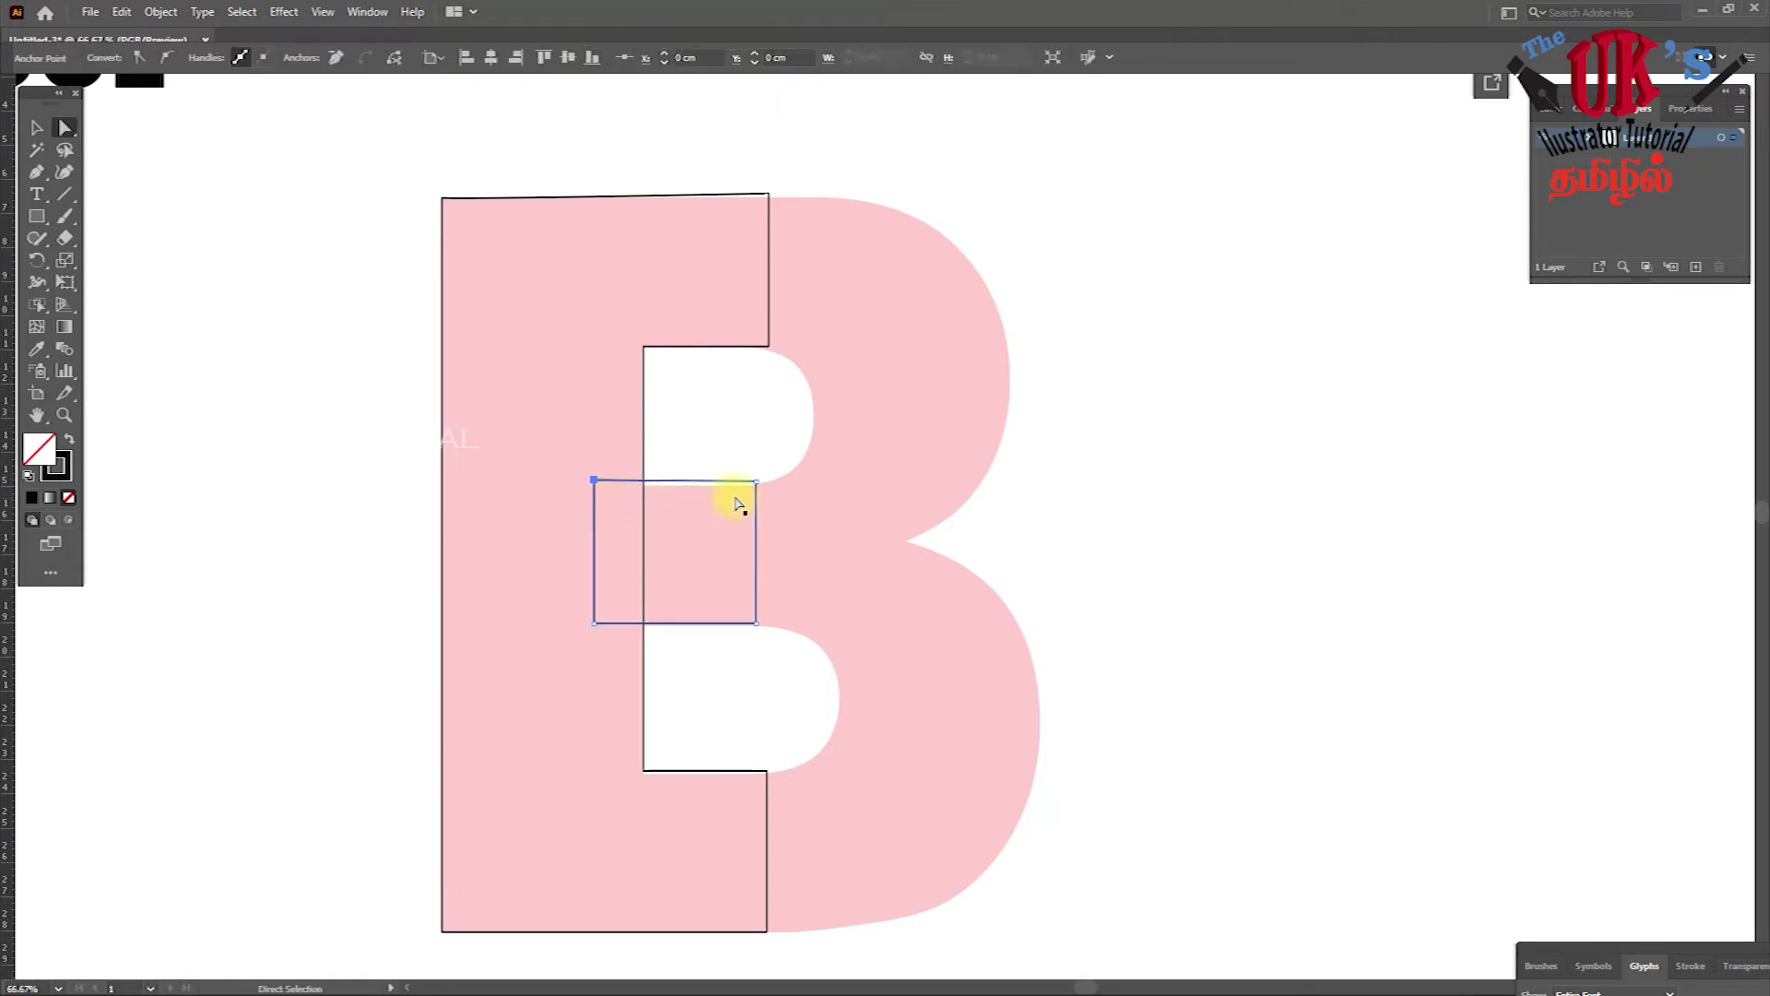
drag(758, 487, 759, 484)
click(1118, 344)
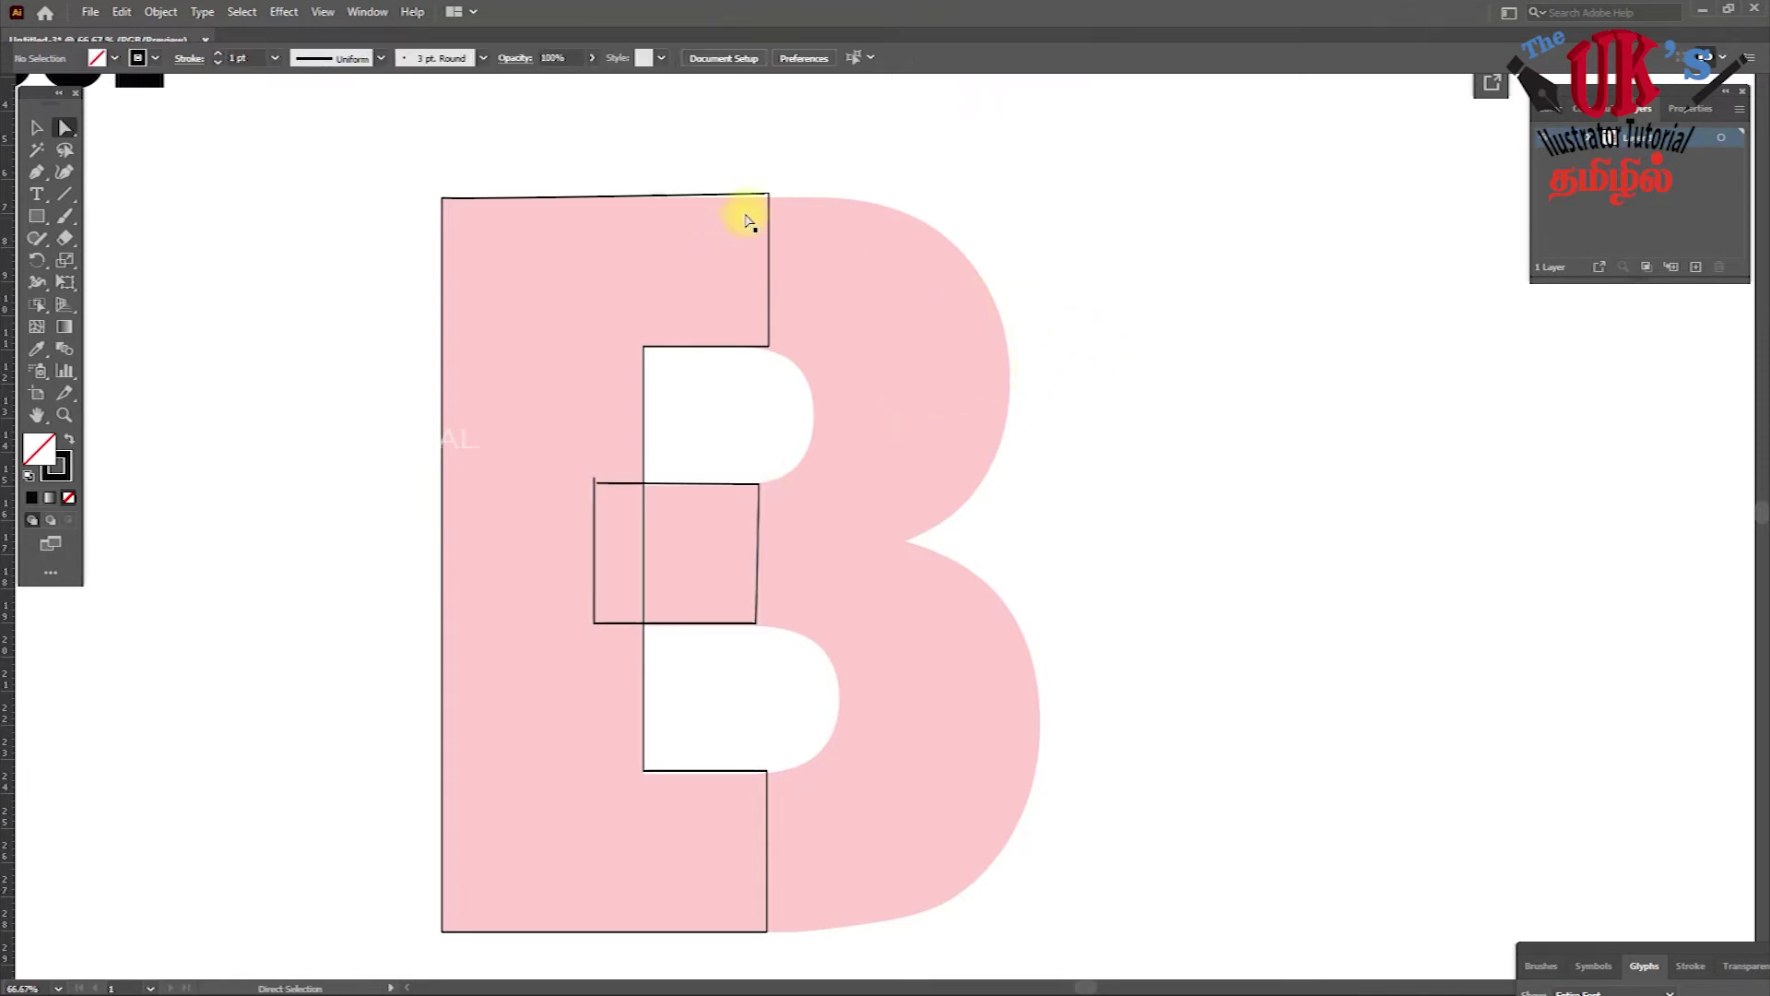
- Nudge the stem outline's top-right corner to level its top edge
drag(770, 198, 771, 205)
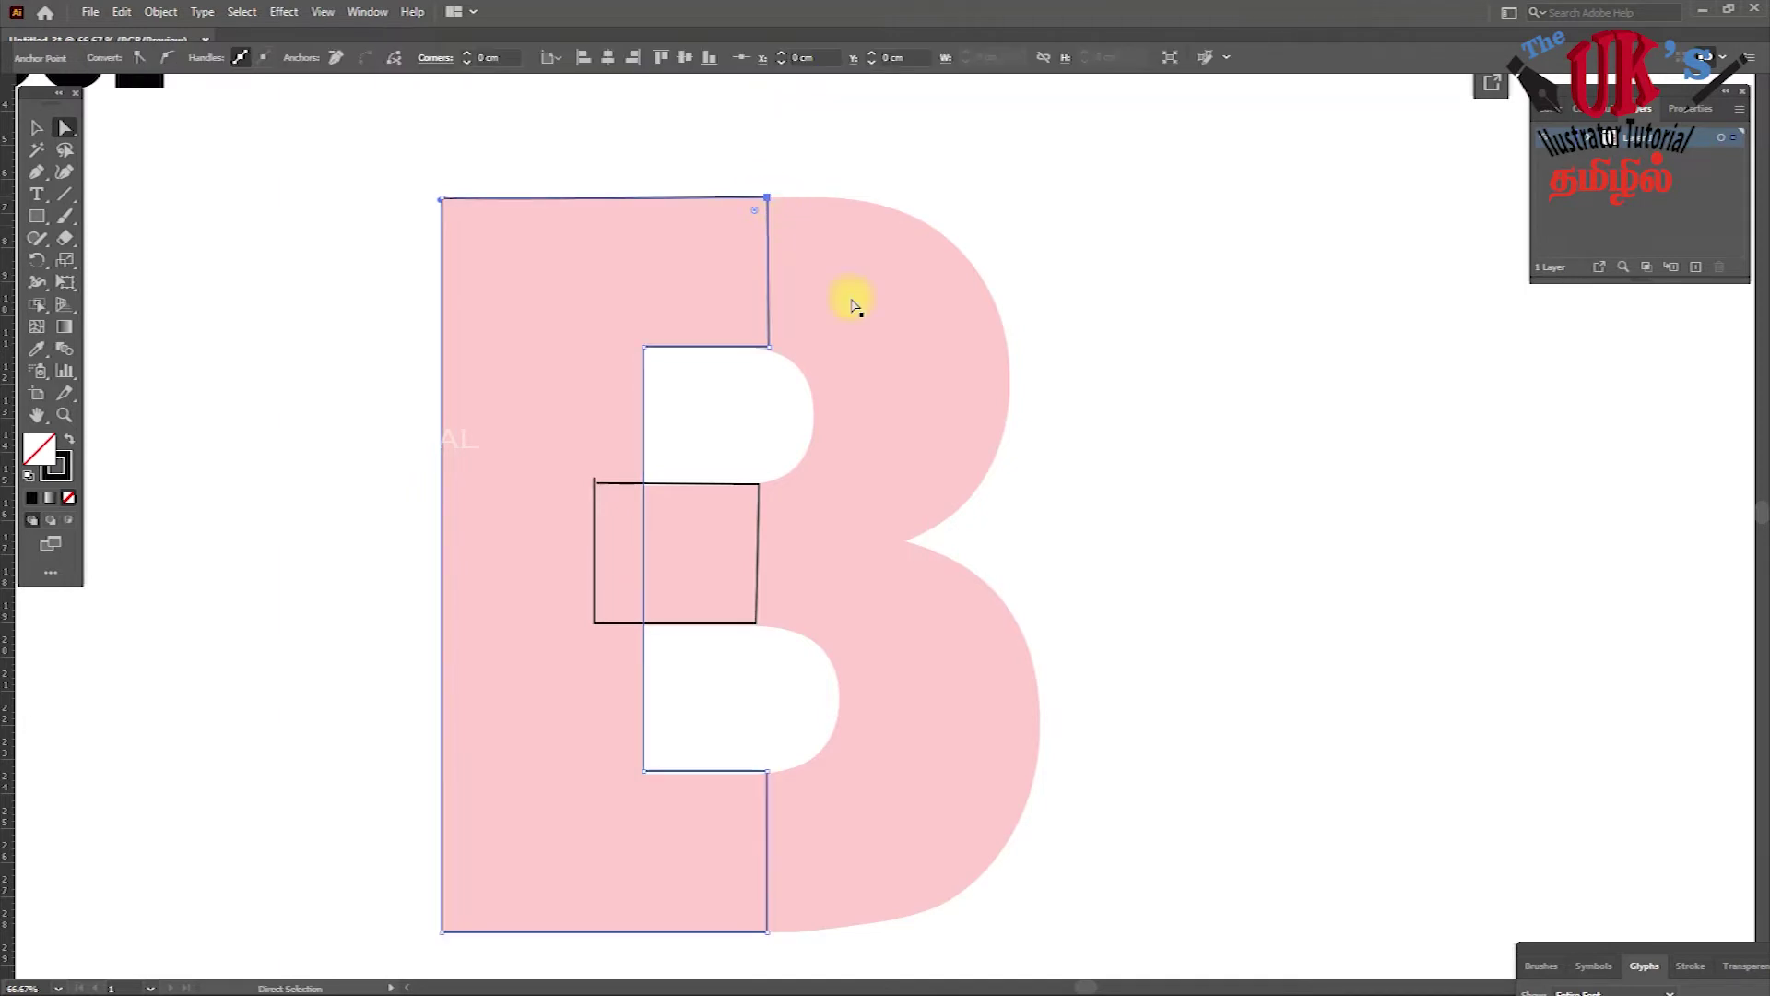
click(1089, 577)
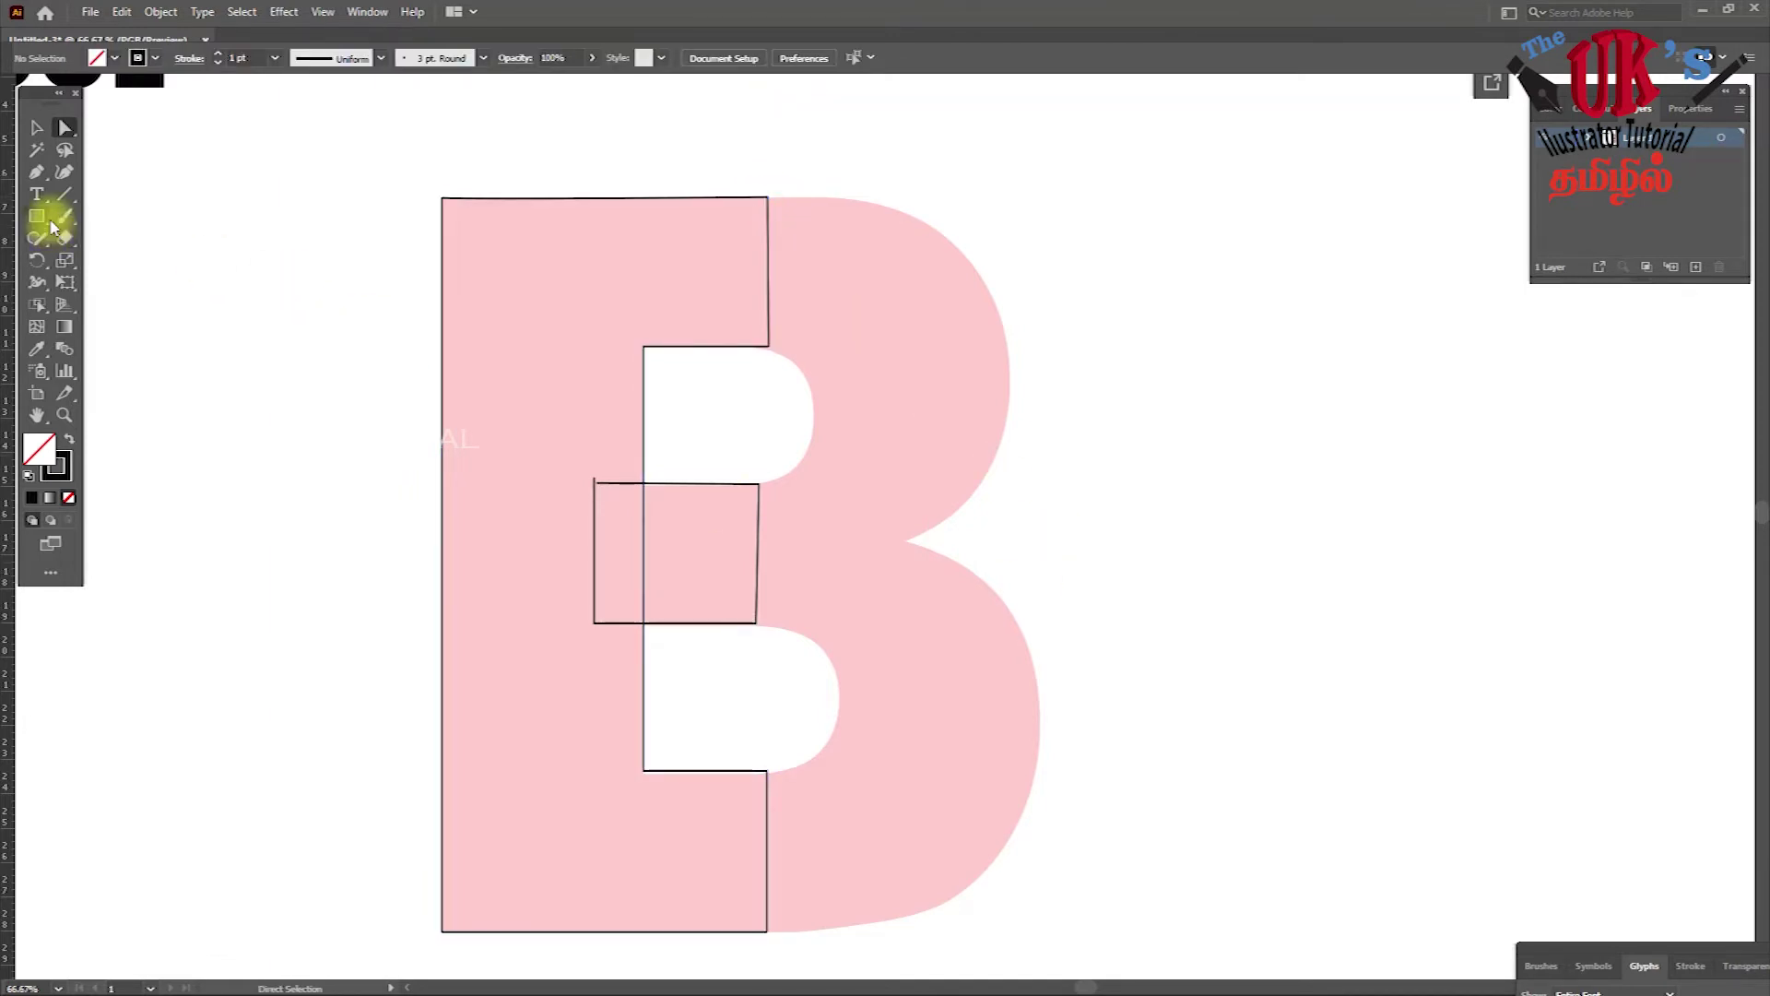
click(36, 172)
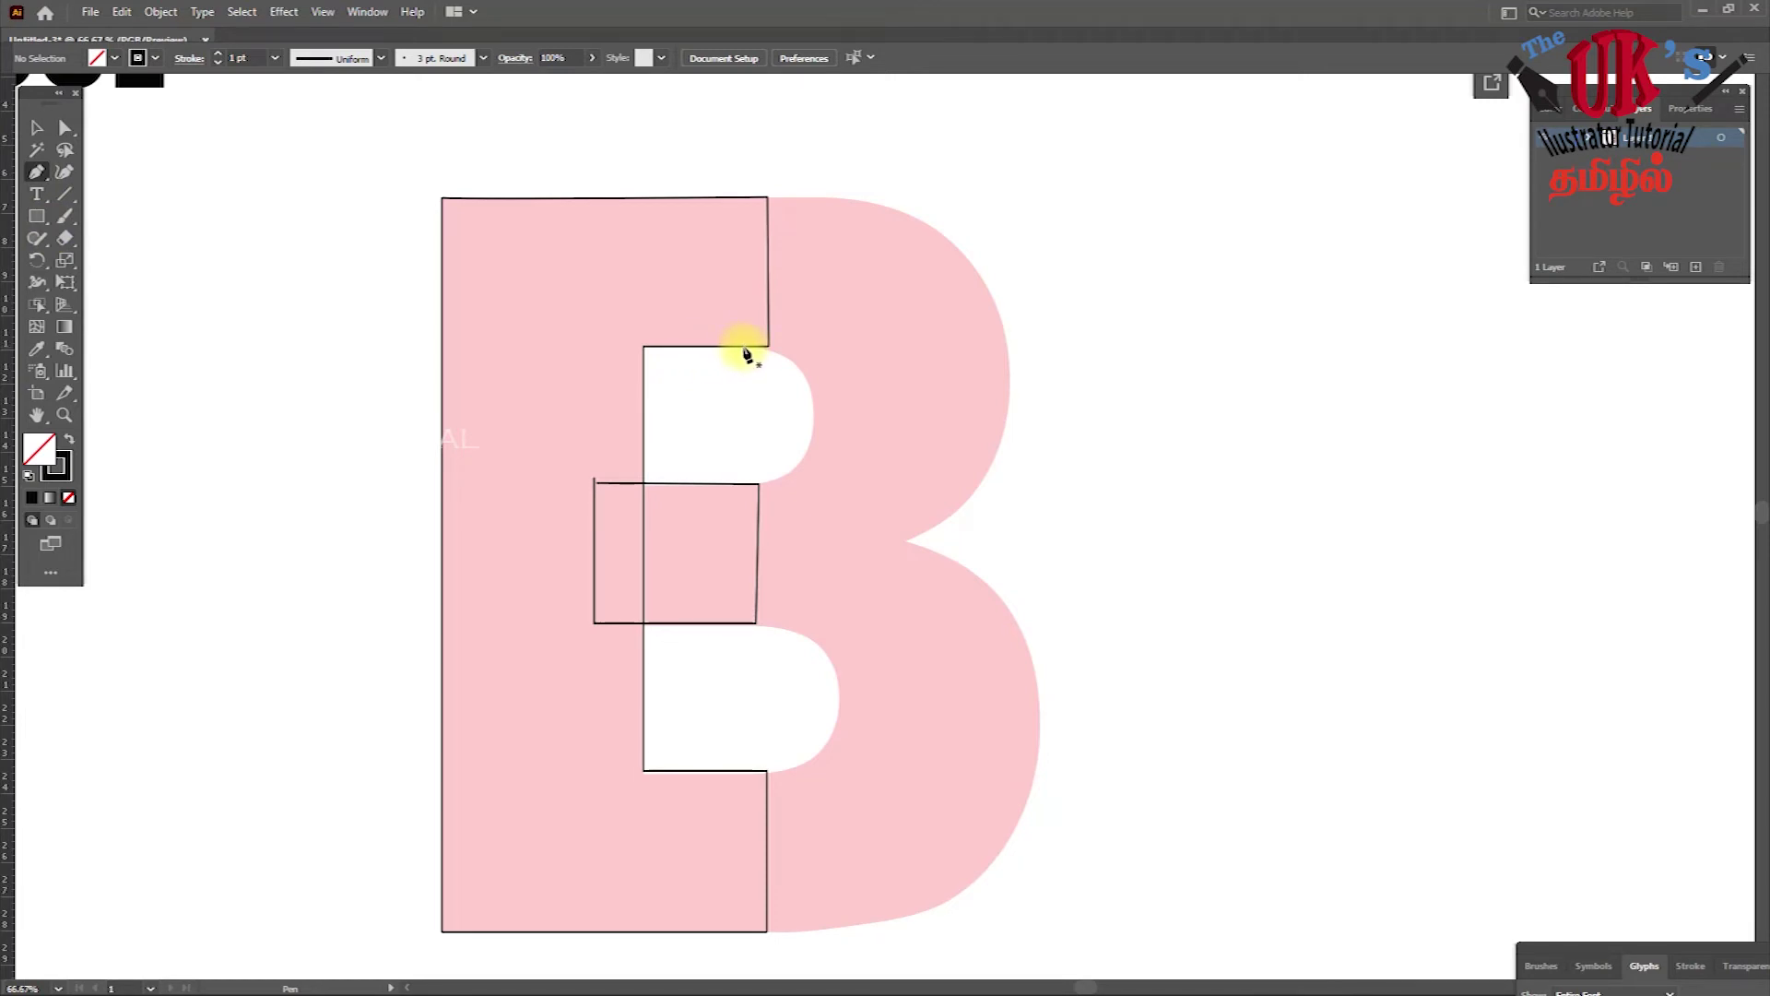
- Curve the path from the top counter's corner around the upper counter to the middle junction
click(743, 348)
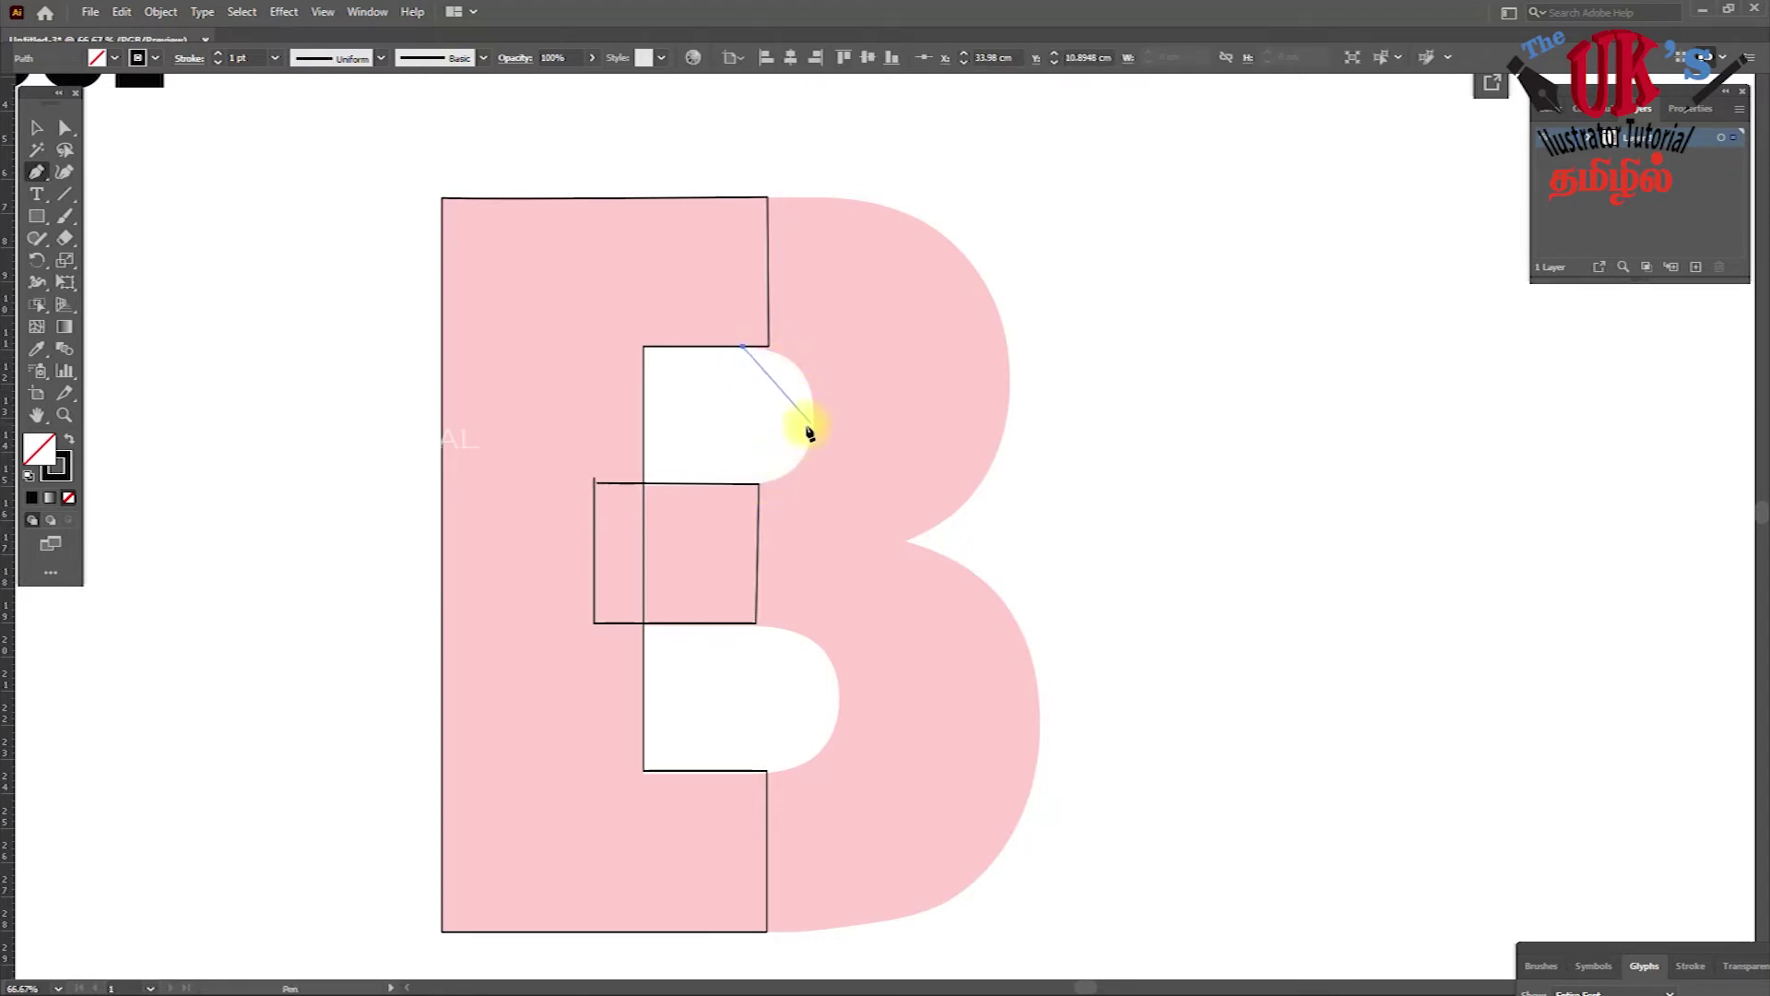
mouse_move(810, 421)
mouse_down()
mouse_move(807, 515)
mouse_move(795, 496)
mouse_up()
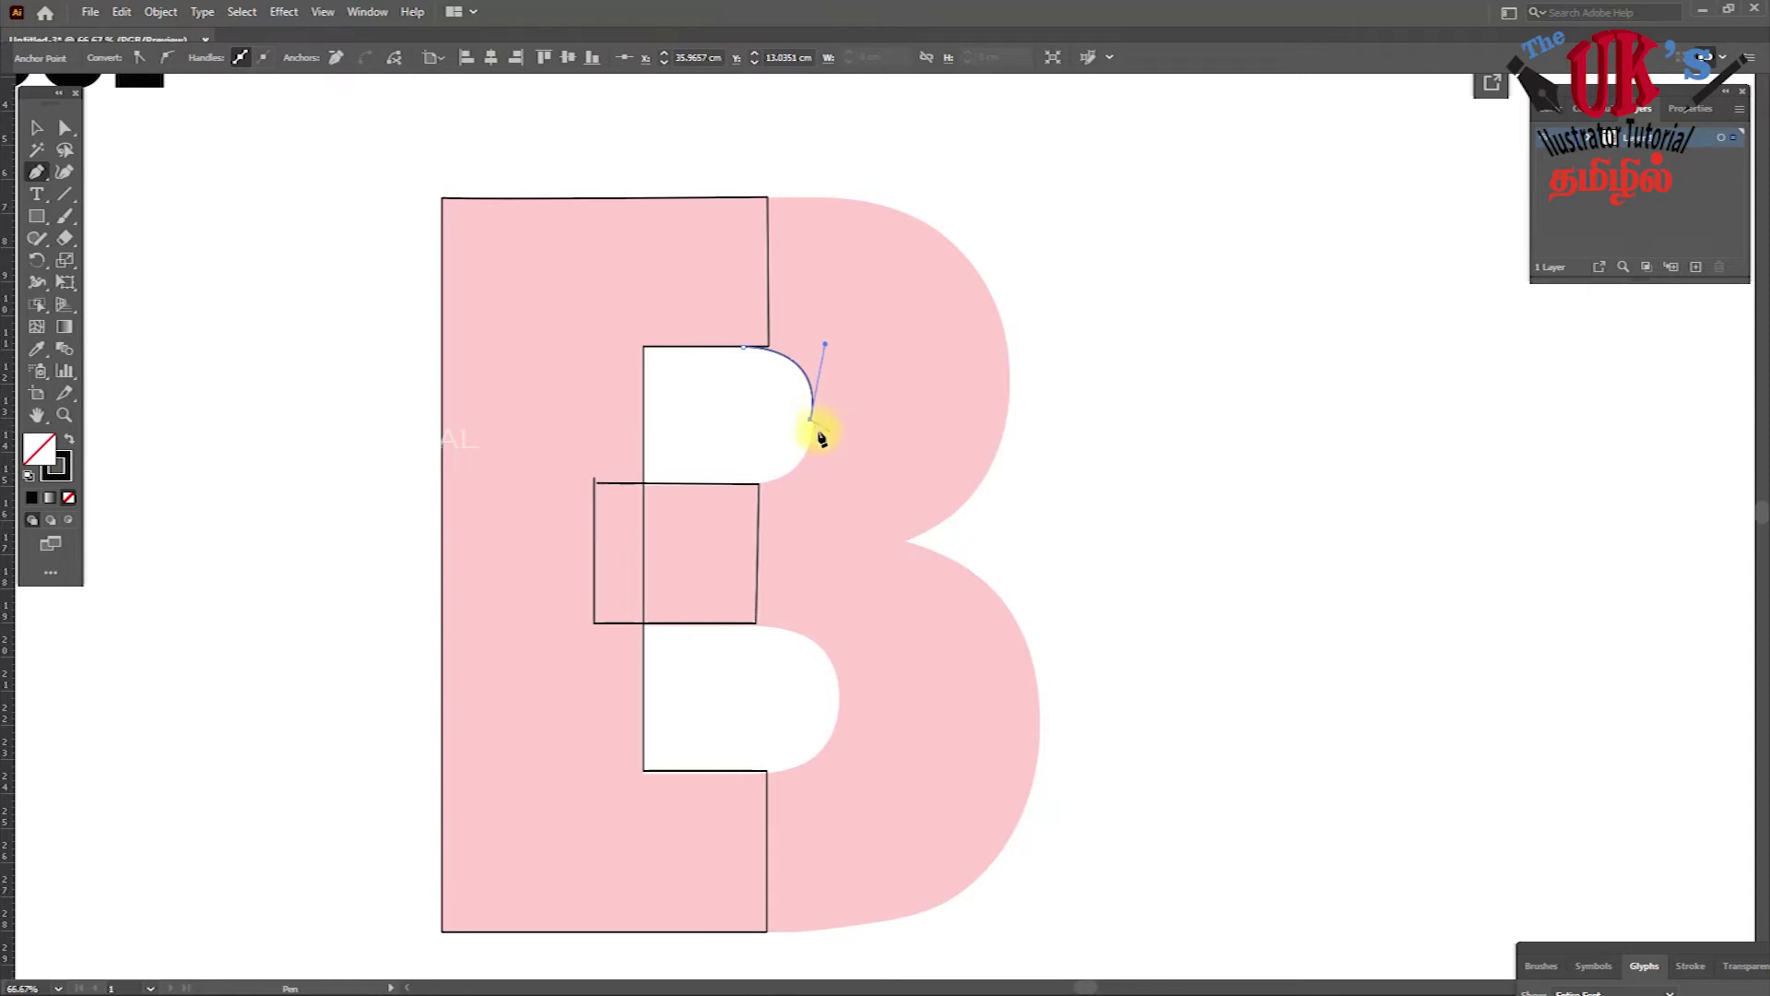
click(758, 484)
mouse_move(754, 496)
mouse_down()
mouse_move(669, 530)
mouse_move(667, 505)
mouse_up()
drag(668, 505, 691, 508)
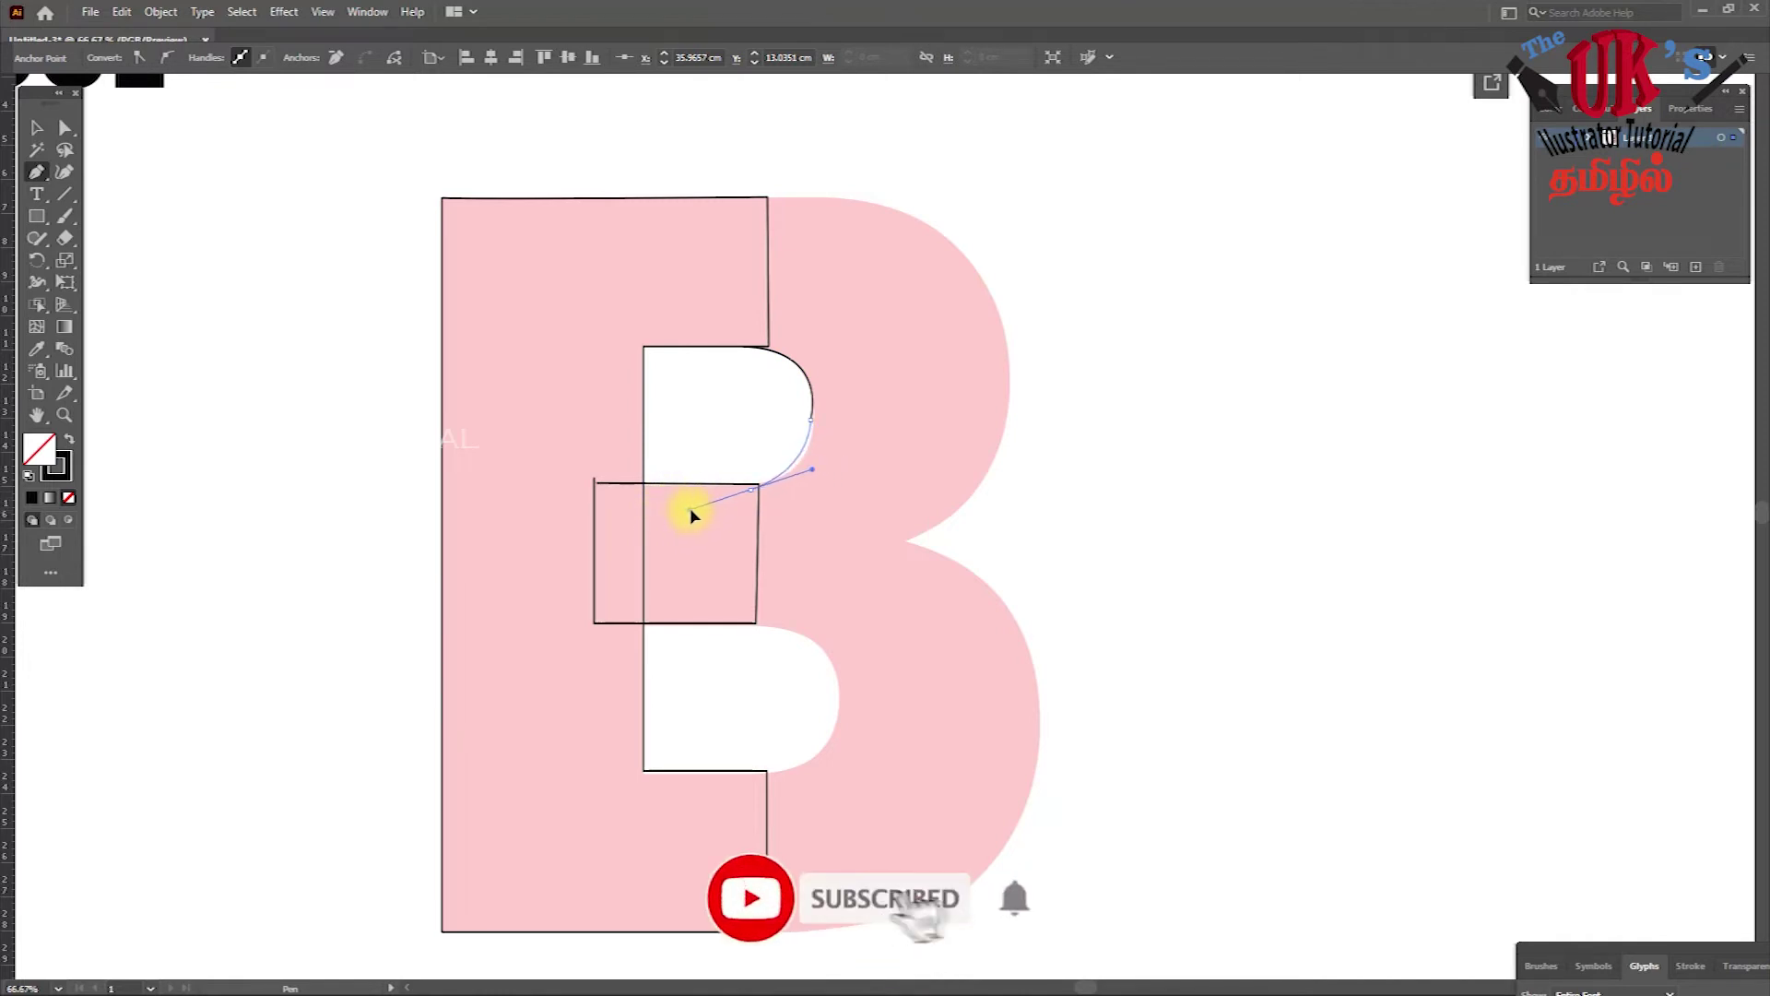
key(ctrl)
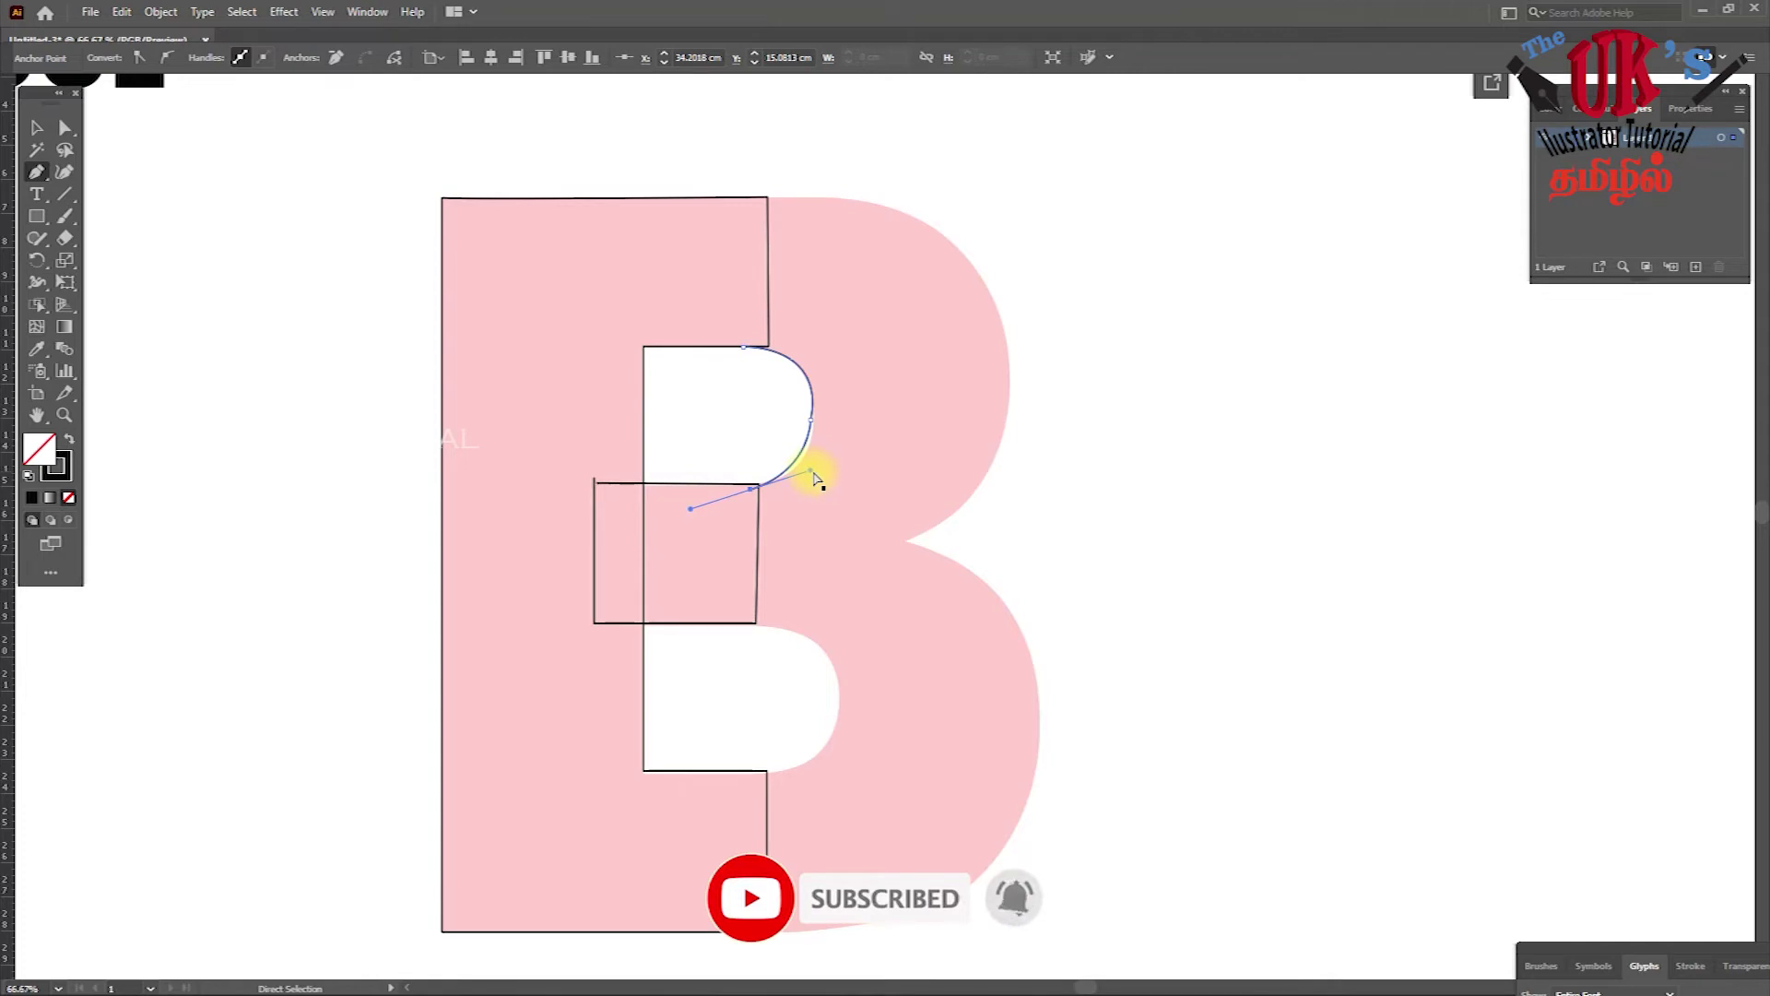
drag(815, 477, 824, 476)
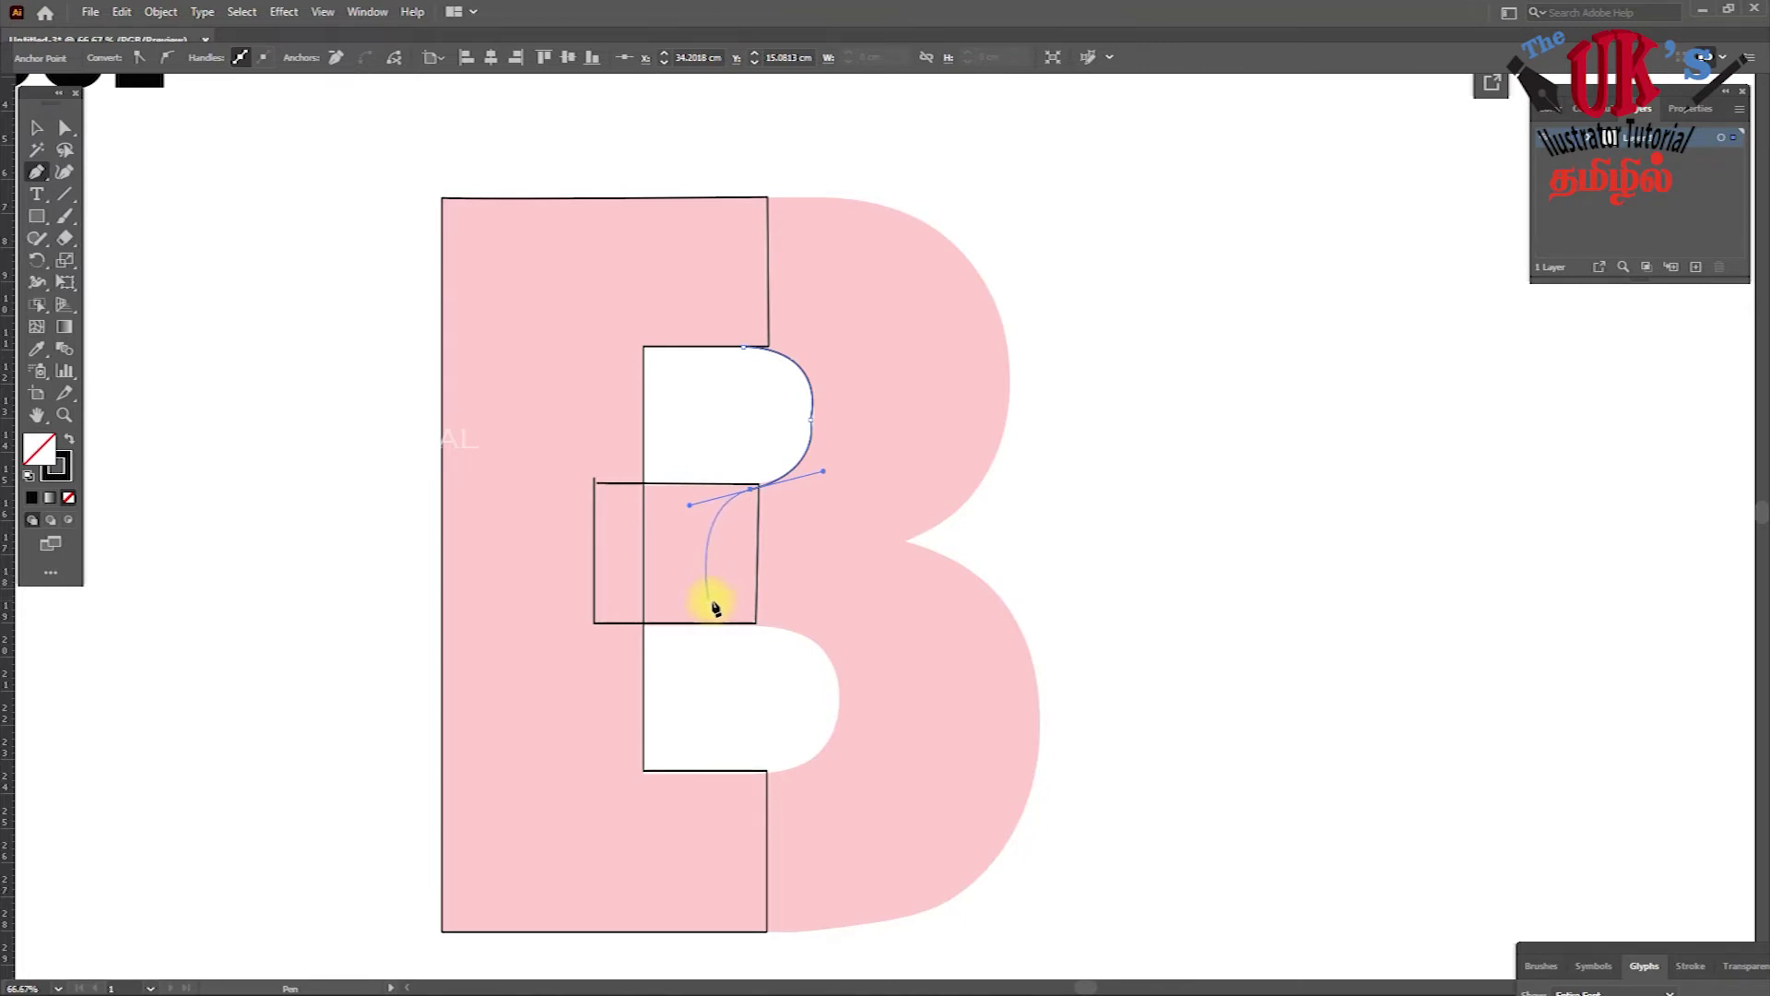
- Continue the path around the lower counter, breaking handles to make corner points
click(732, 624)
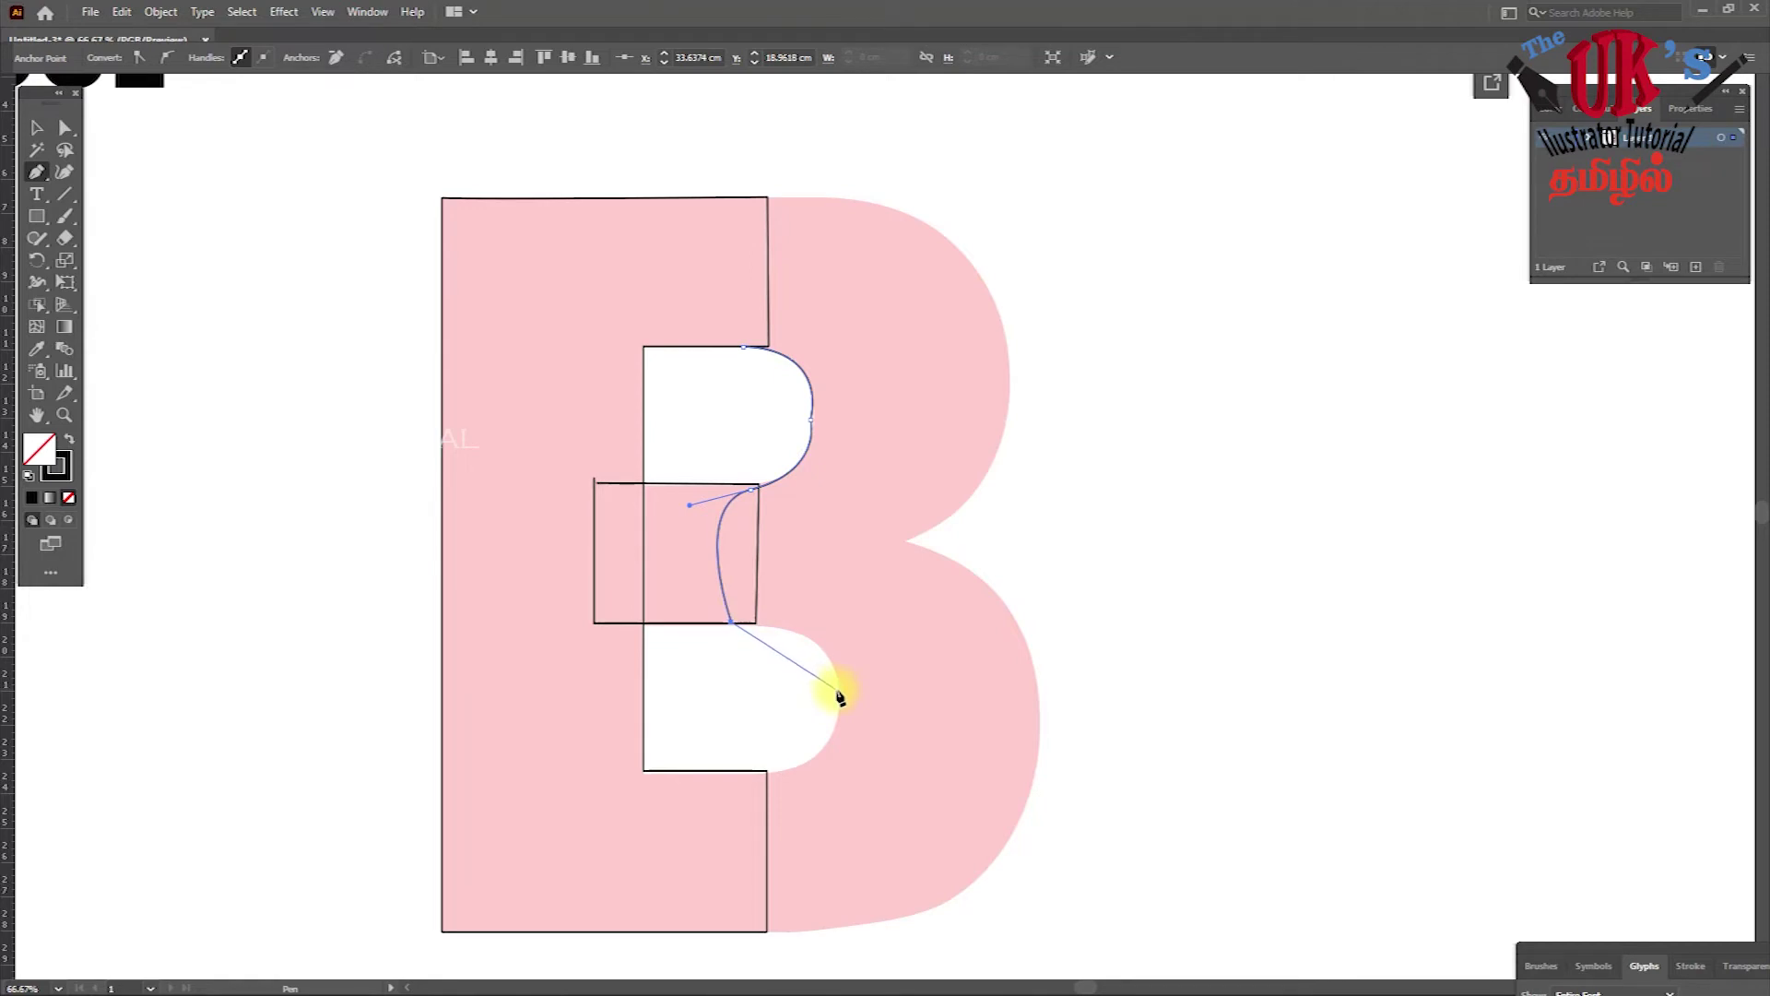
drag(837, 690, 845, 783)
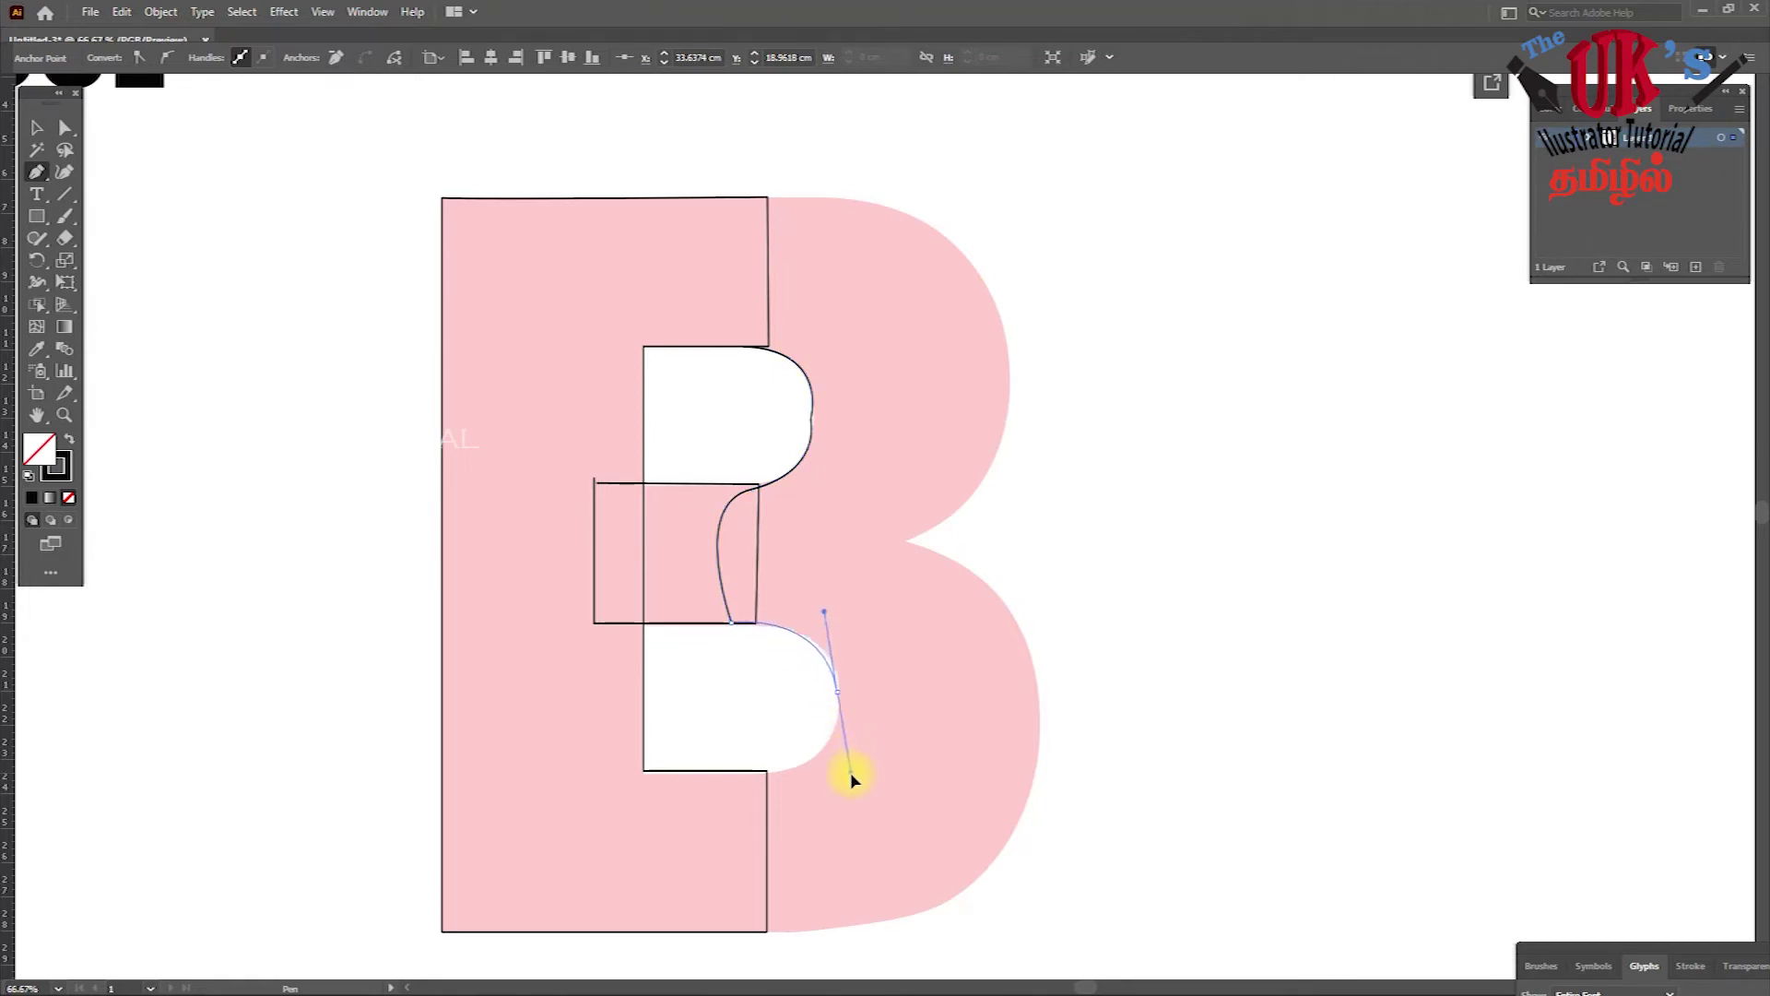
drag(843, 784, 833, 768)
click(837, 691)
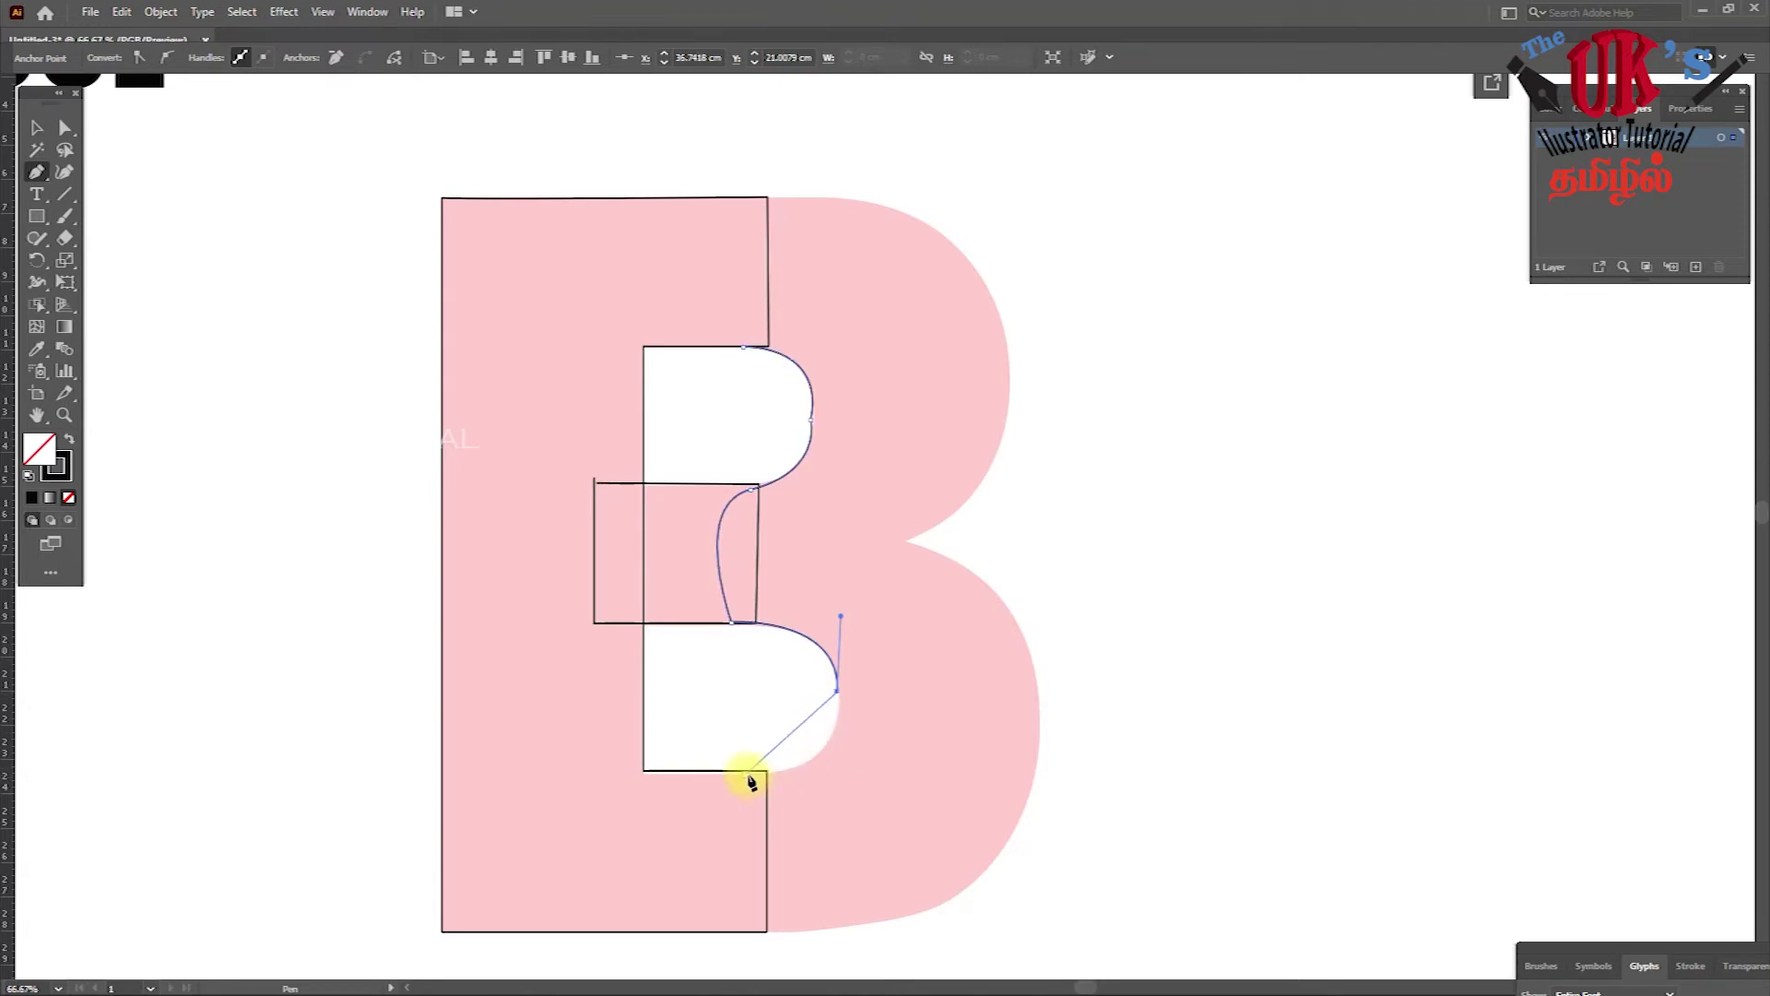
mouse_move(748, 780)
mouse_down()
mouse_move(632, 809)
mouse_move(644, 797)
mouse_up()
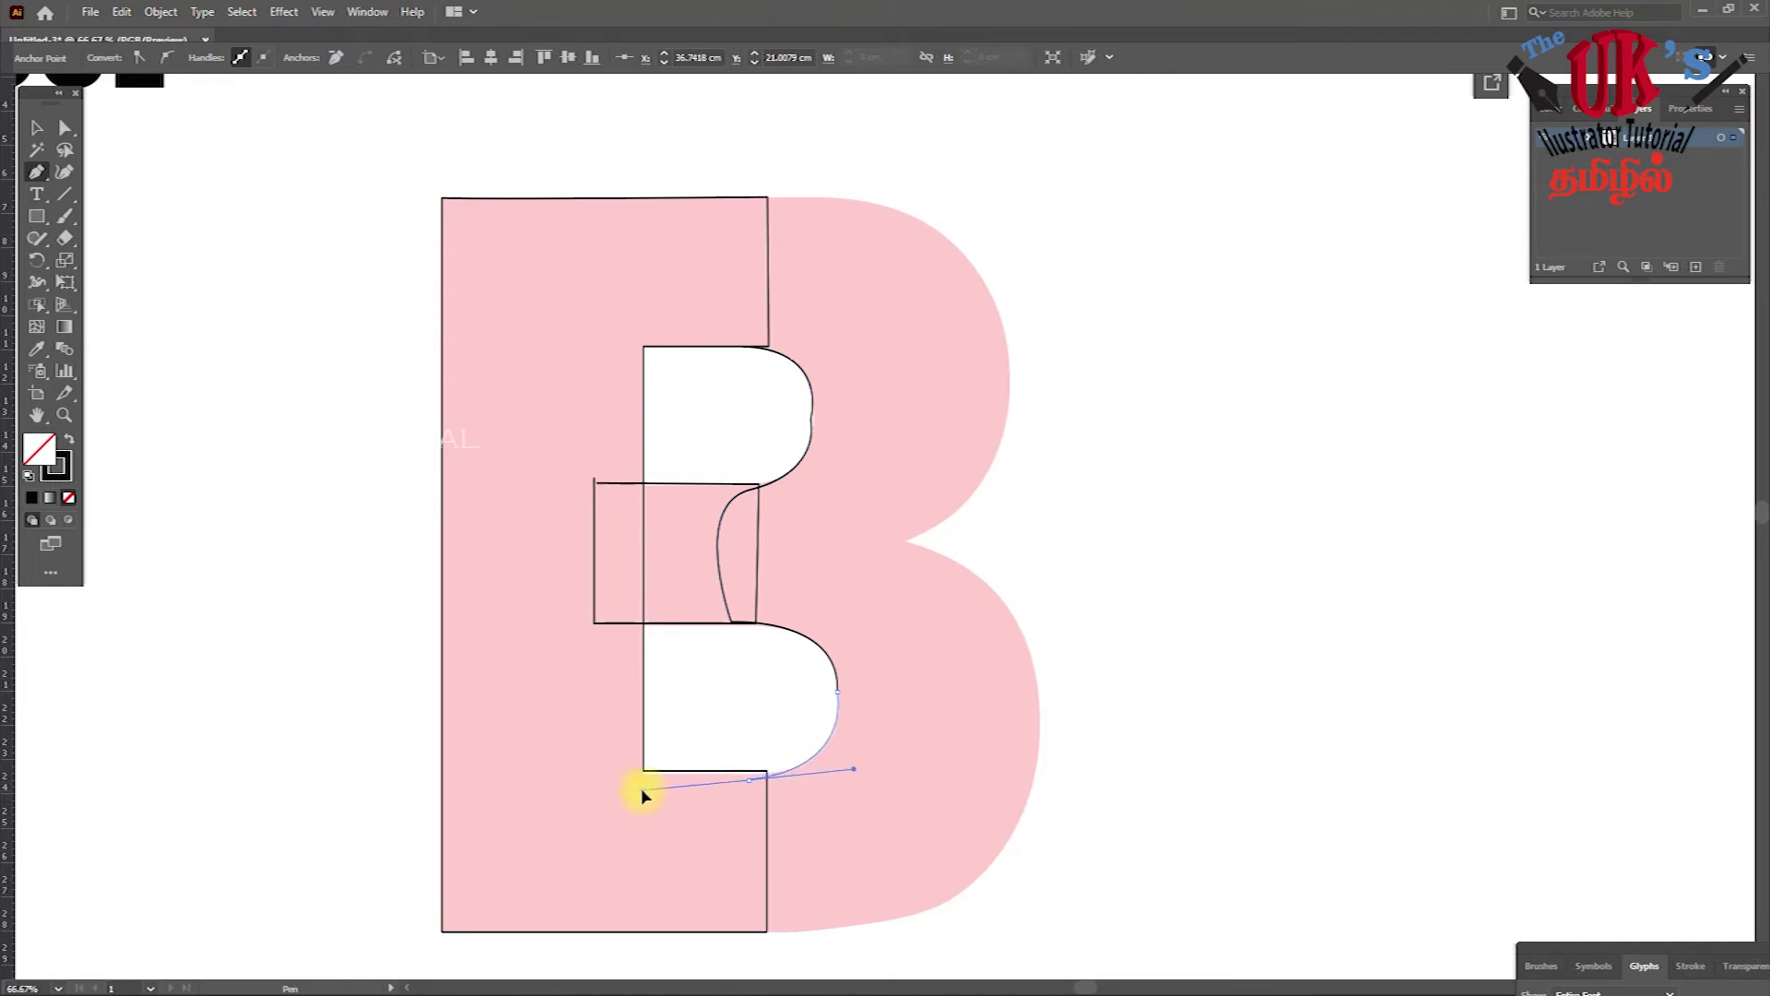
click(749, 781)
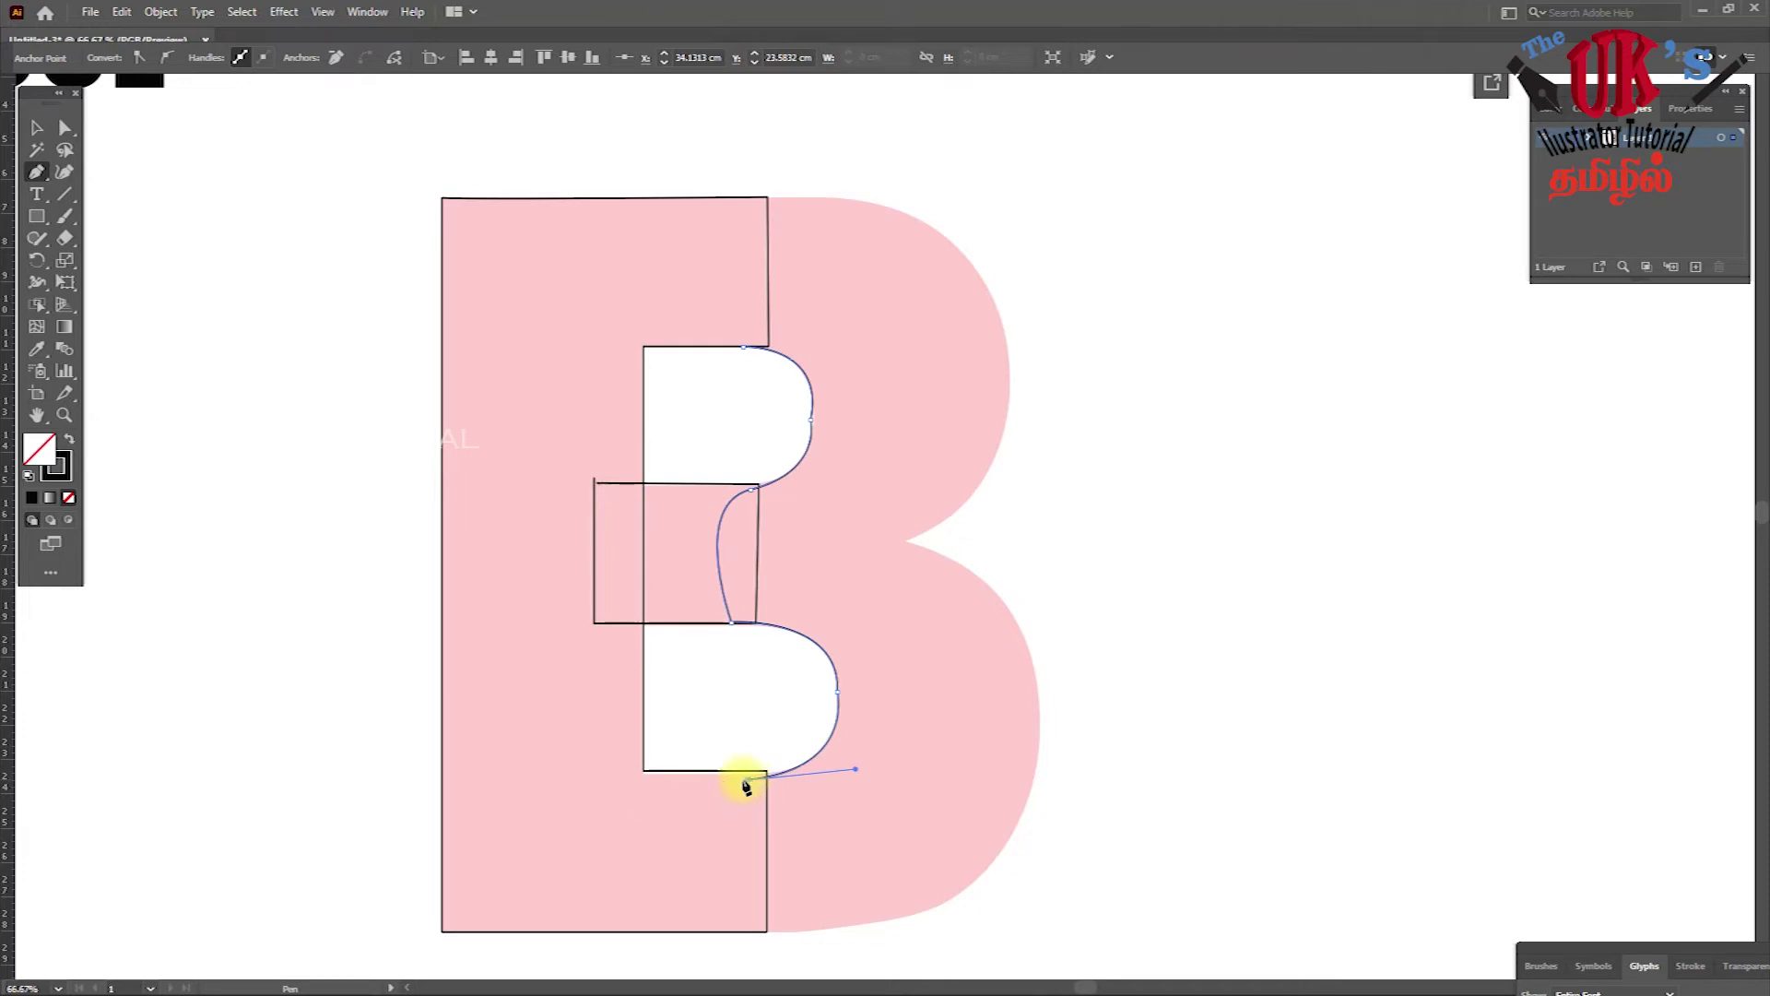
- Curve the path along the bottom-right bowl, up the right side and into the middle notch
click(748, 931)
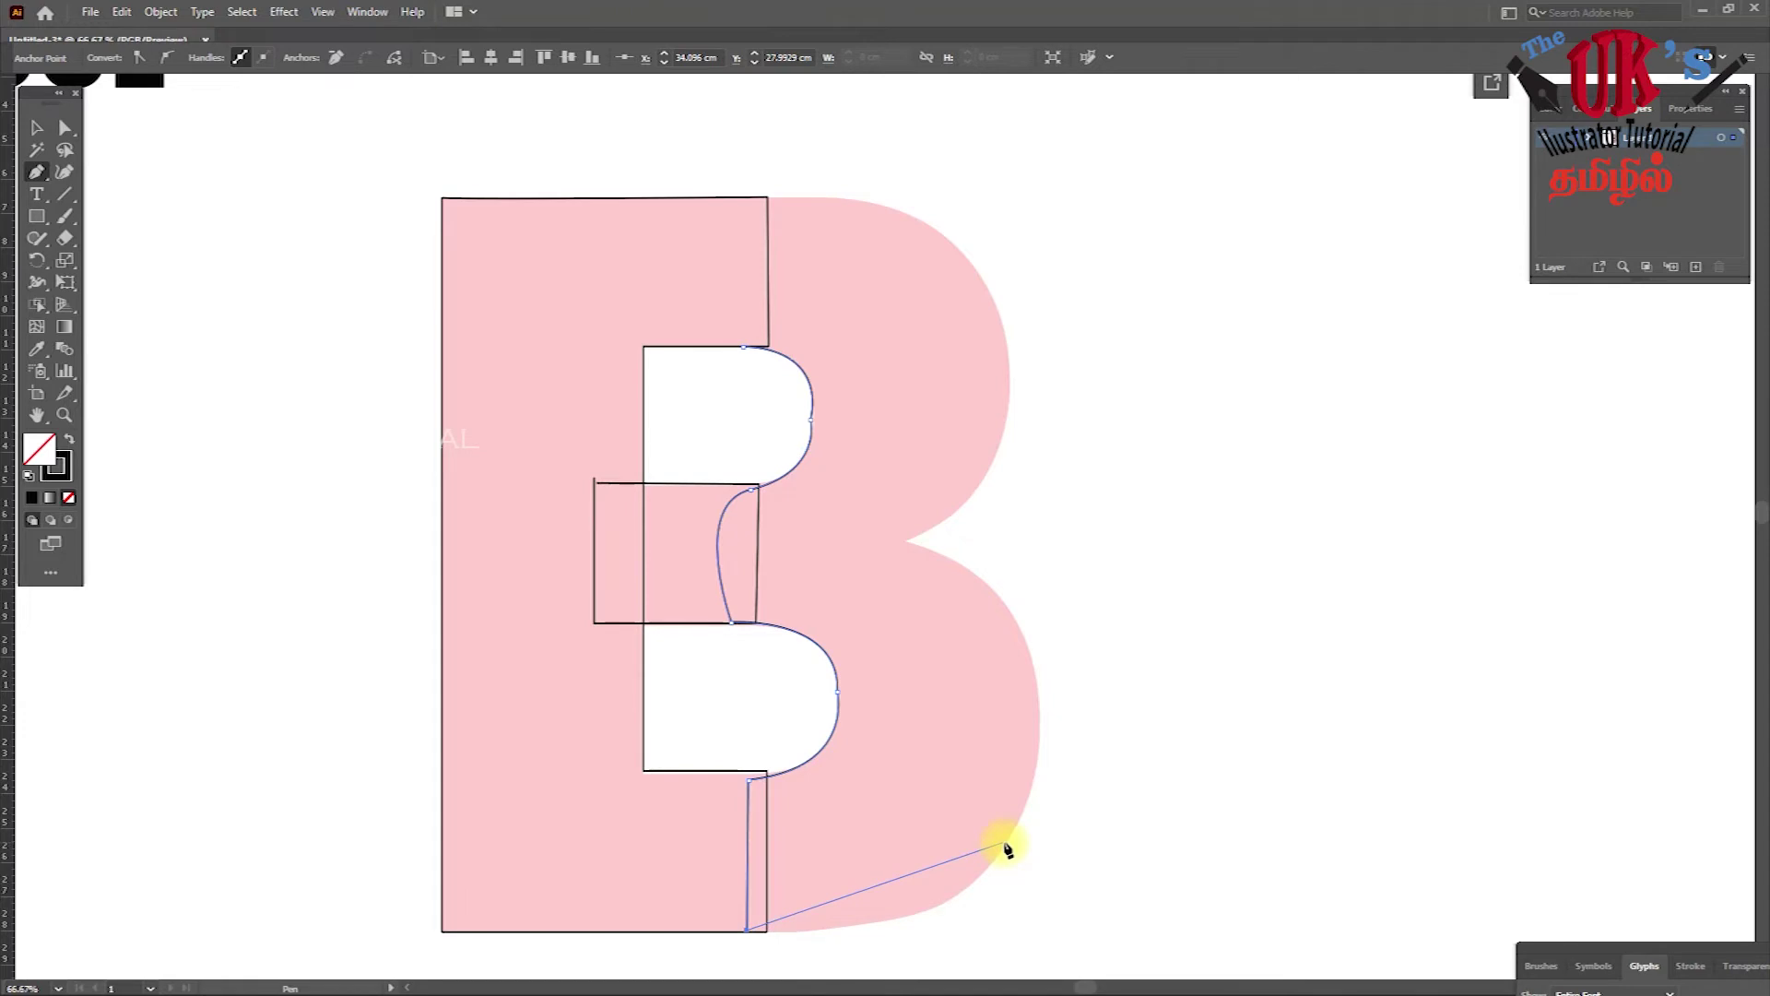
mouse_move(1005, 842)
mouse_down()
mouse_move(1069, 743)
mouse_move(1042, 729)
mouse_up()
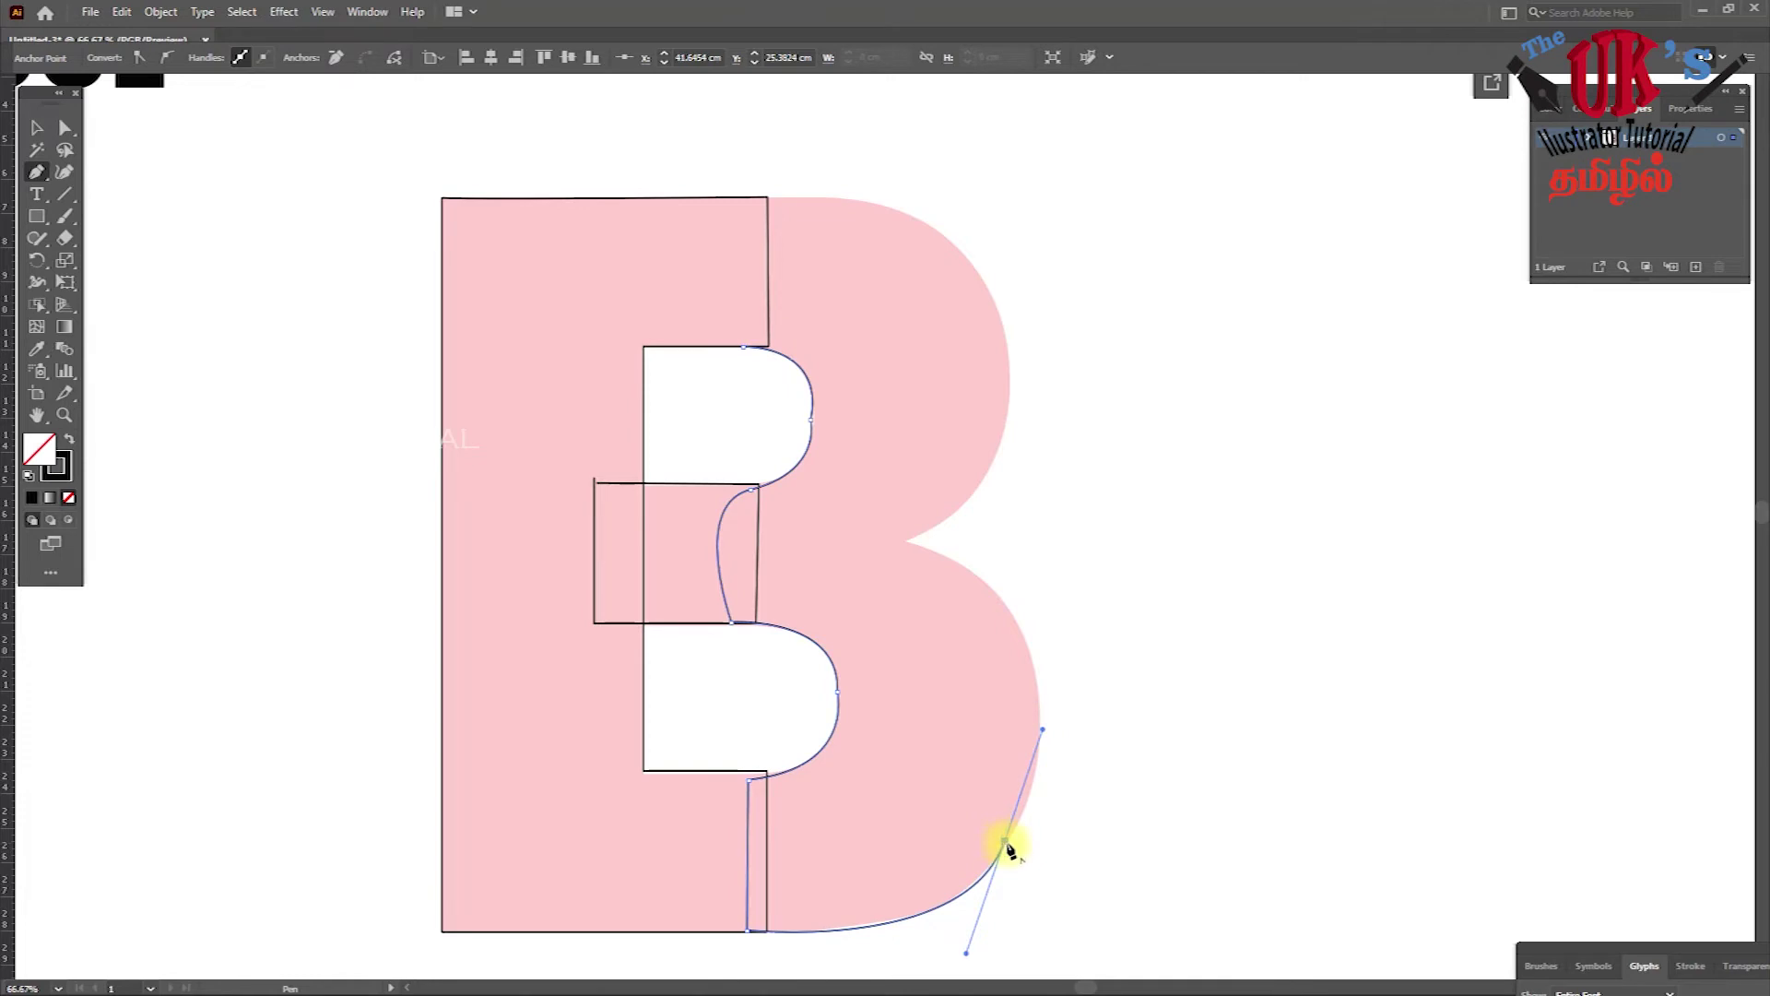
click(1006, 843)
mouse_move(1022, 635)
mouse_down()
mouse_move(981, 512)
mouse_move(992, 492)
mouse_move(973, 504)
mouse_up()
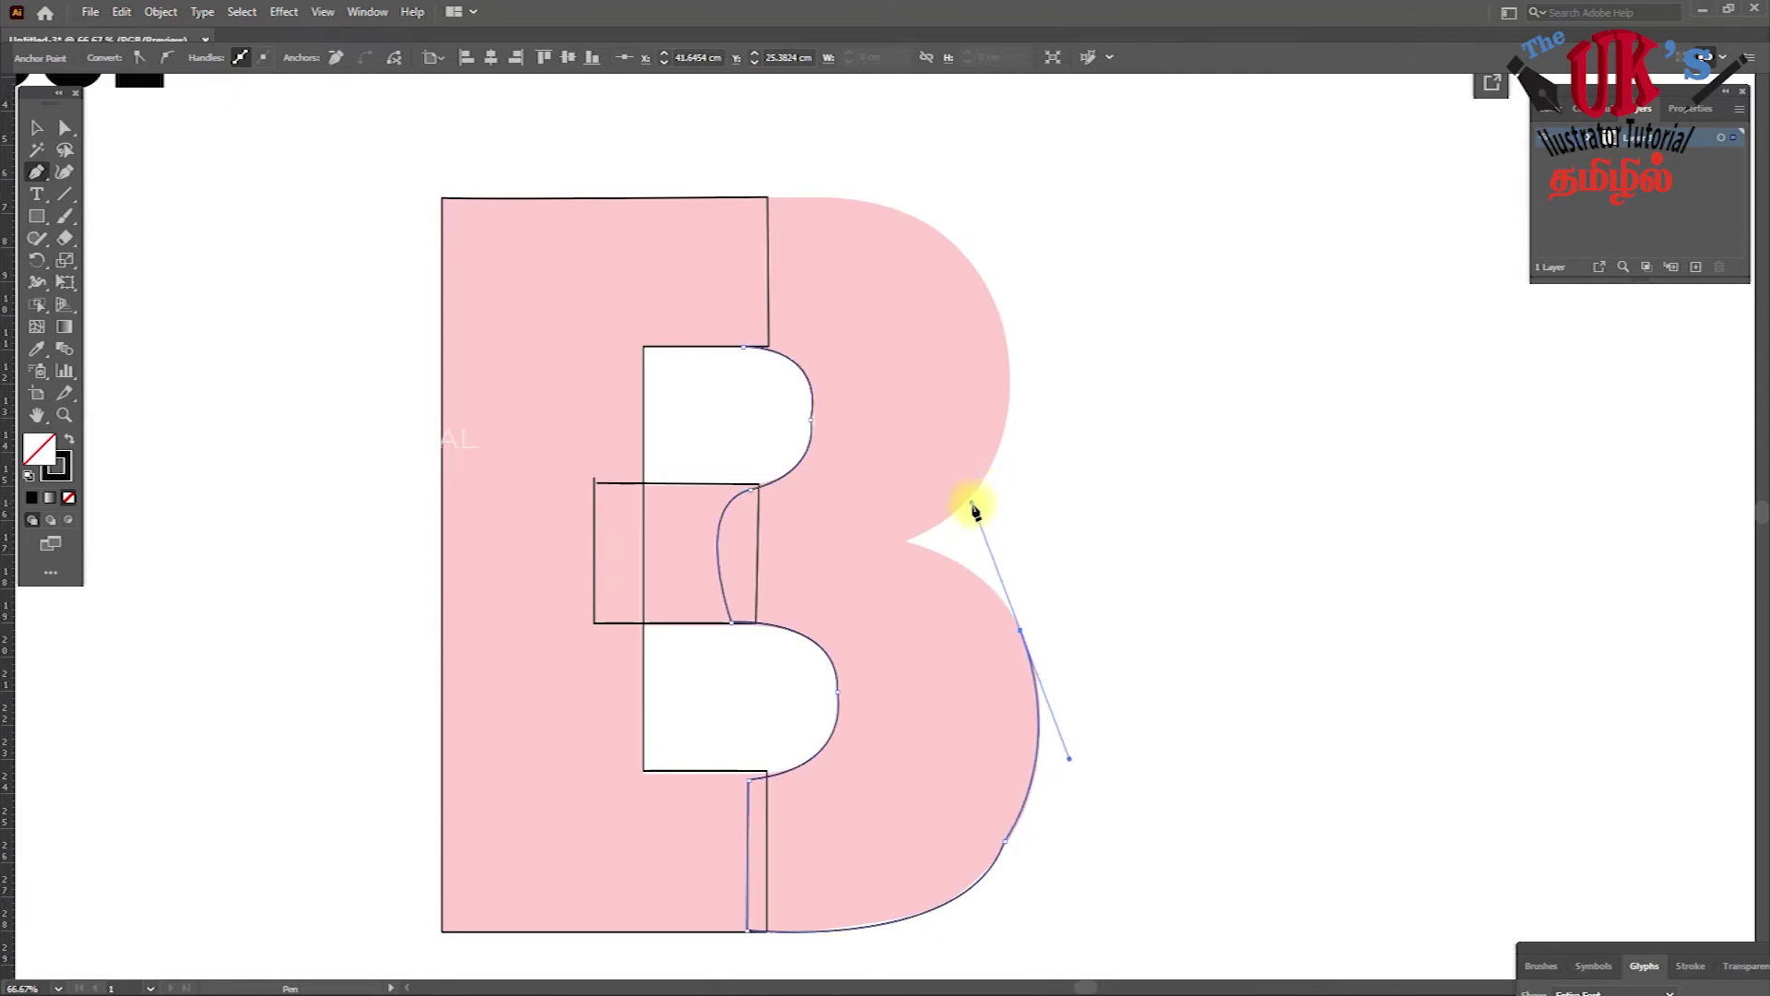
click(1020, 630)
drag(905, 545, 800, 513)
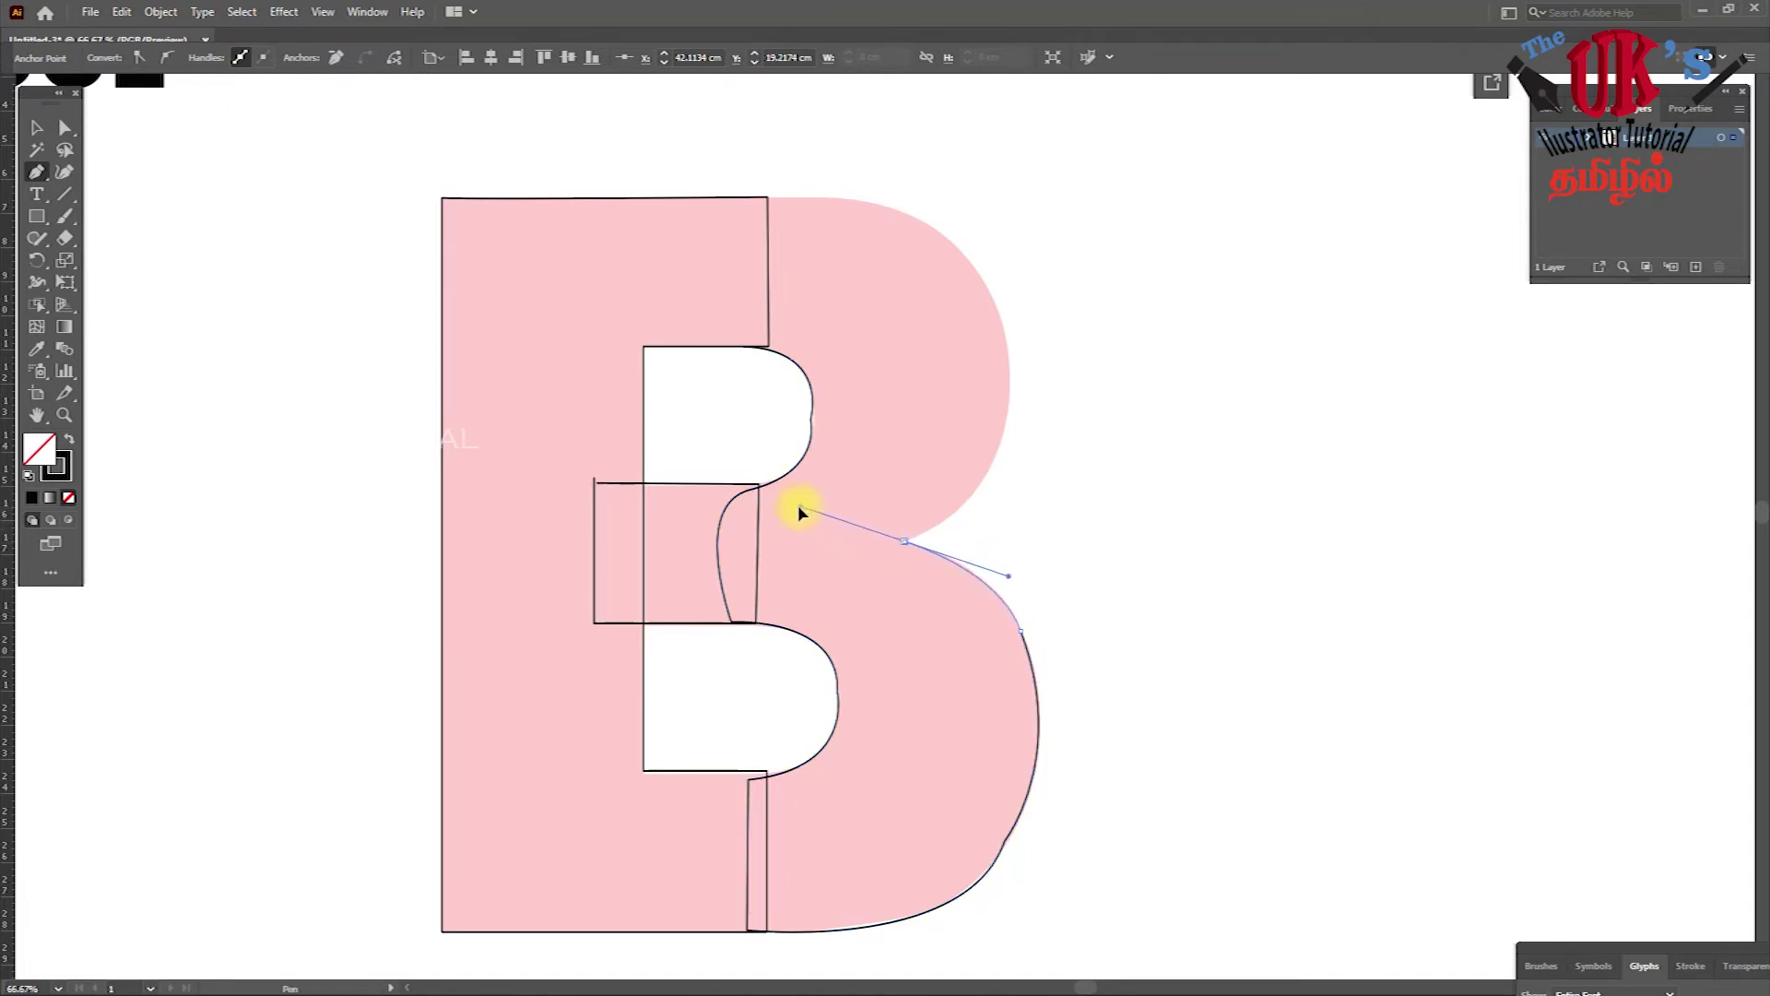
click(904, 543)
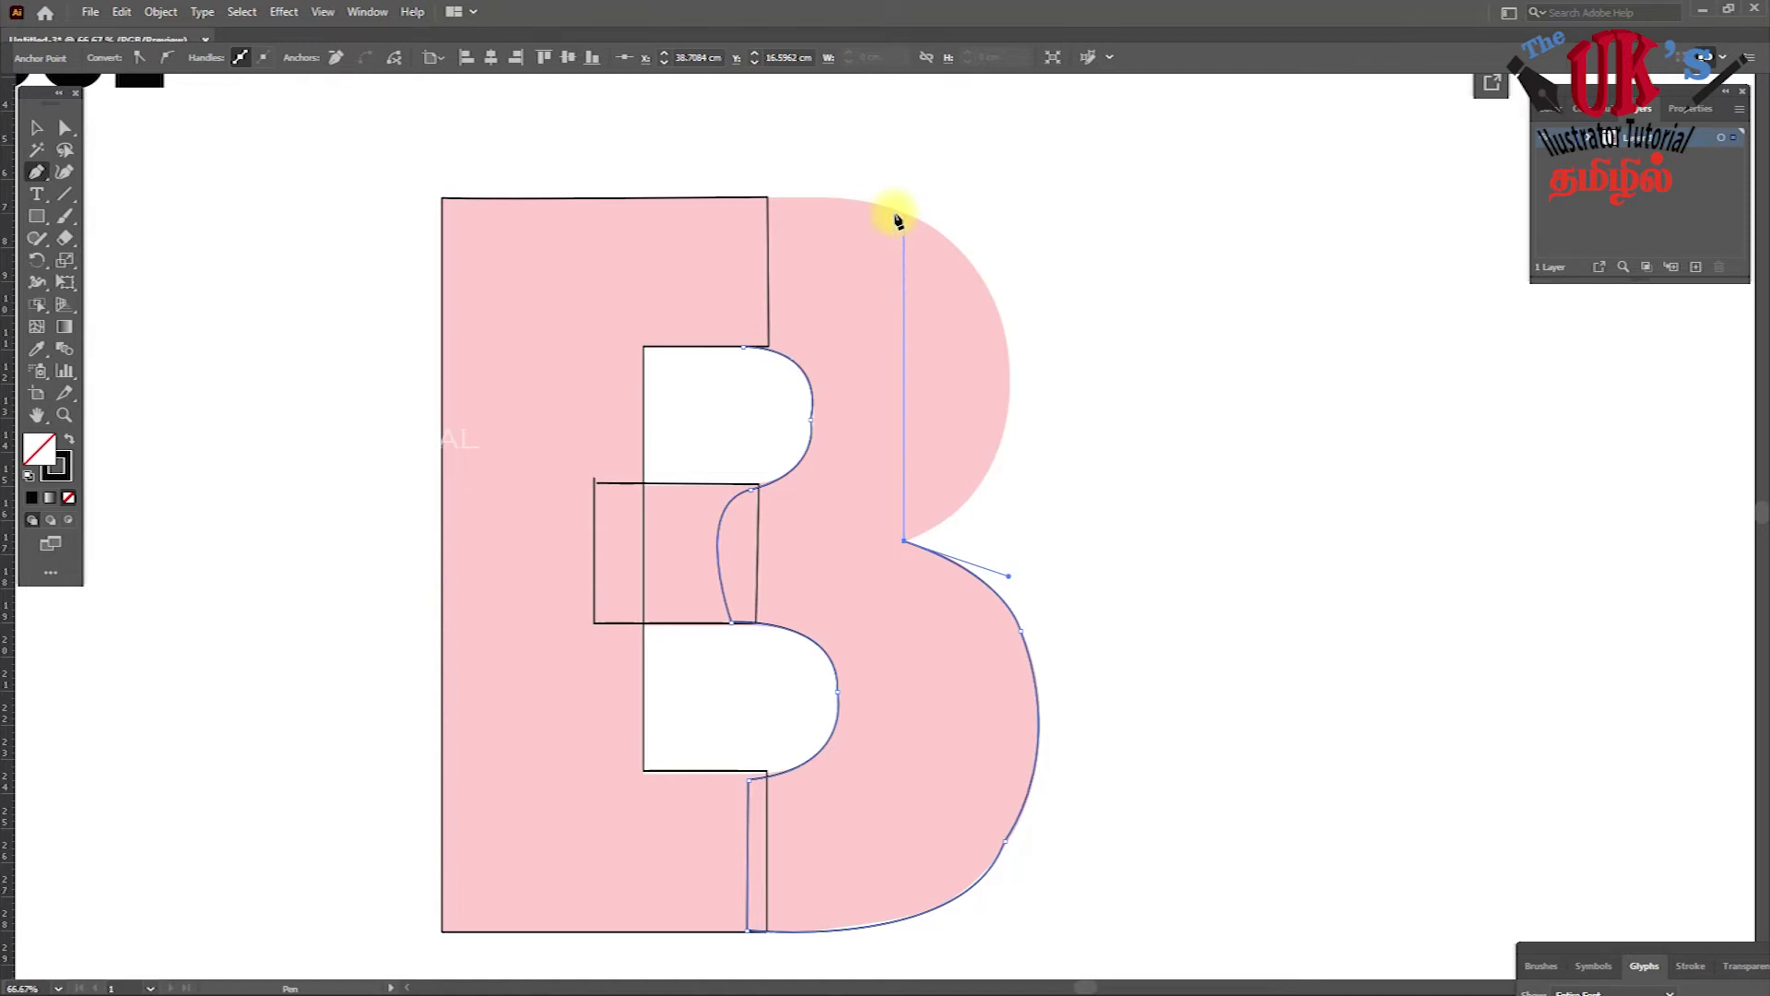
mouse_move(894, 211)
mouse_down()
mouse_move(658, 79)
mouse_move(665, 148)
mouse_up()
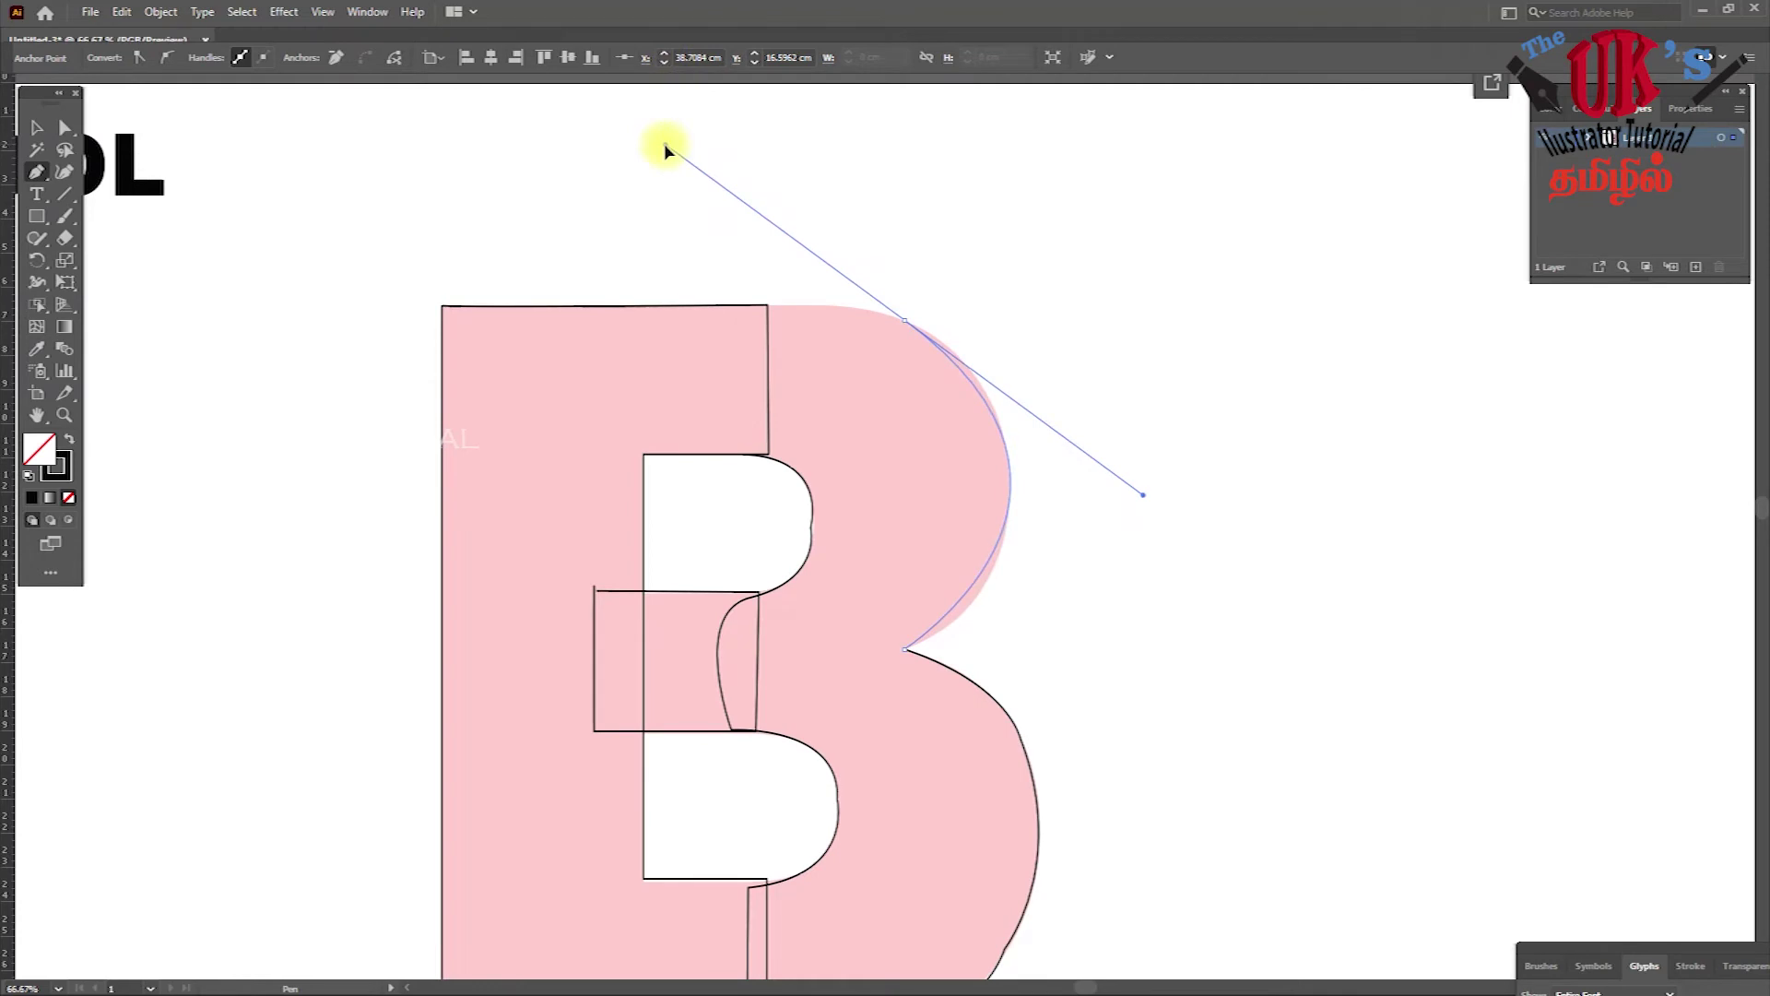
- Replace the bad curve with a new arc over the B's top bowl and close the path at its start
key(ctrl+z)
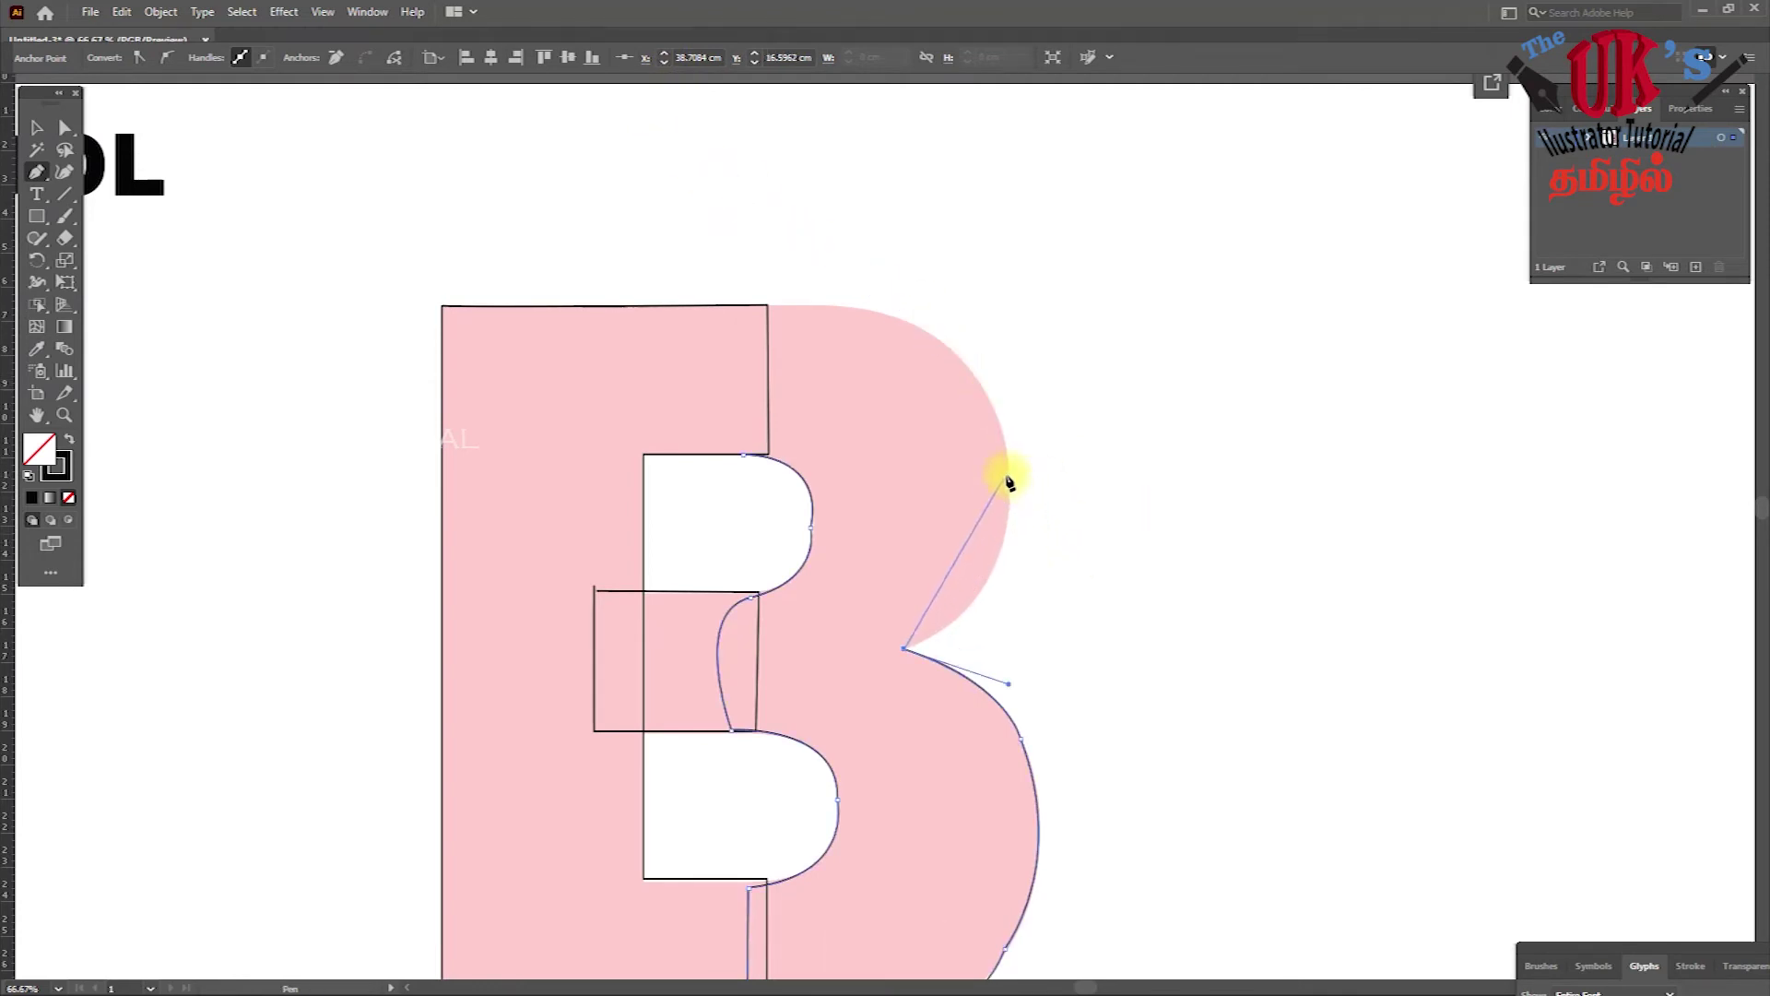
drag(1010, 478, 1015, 333)
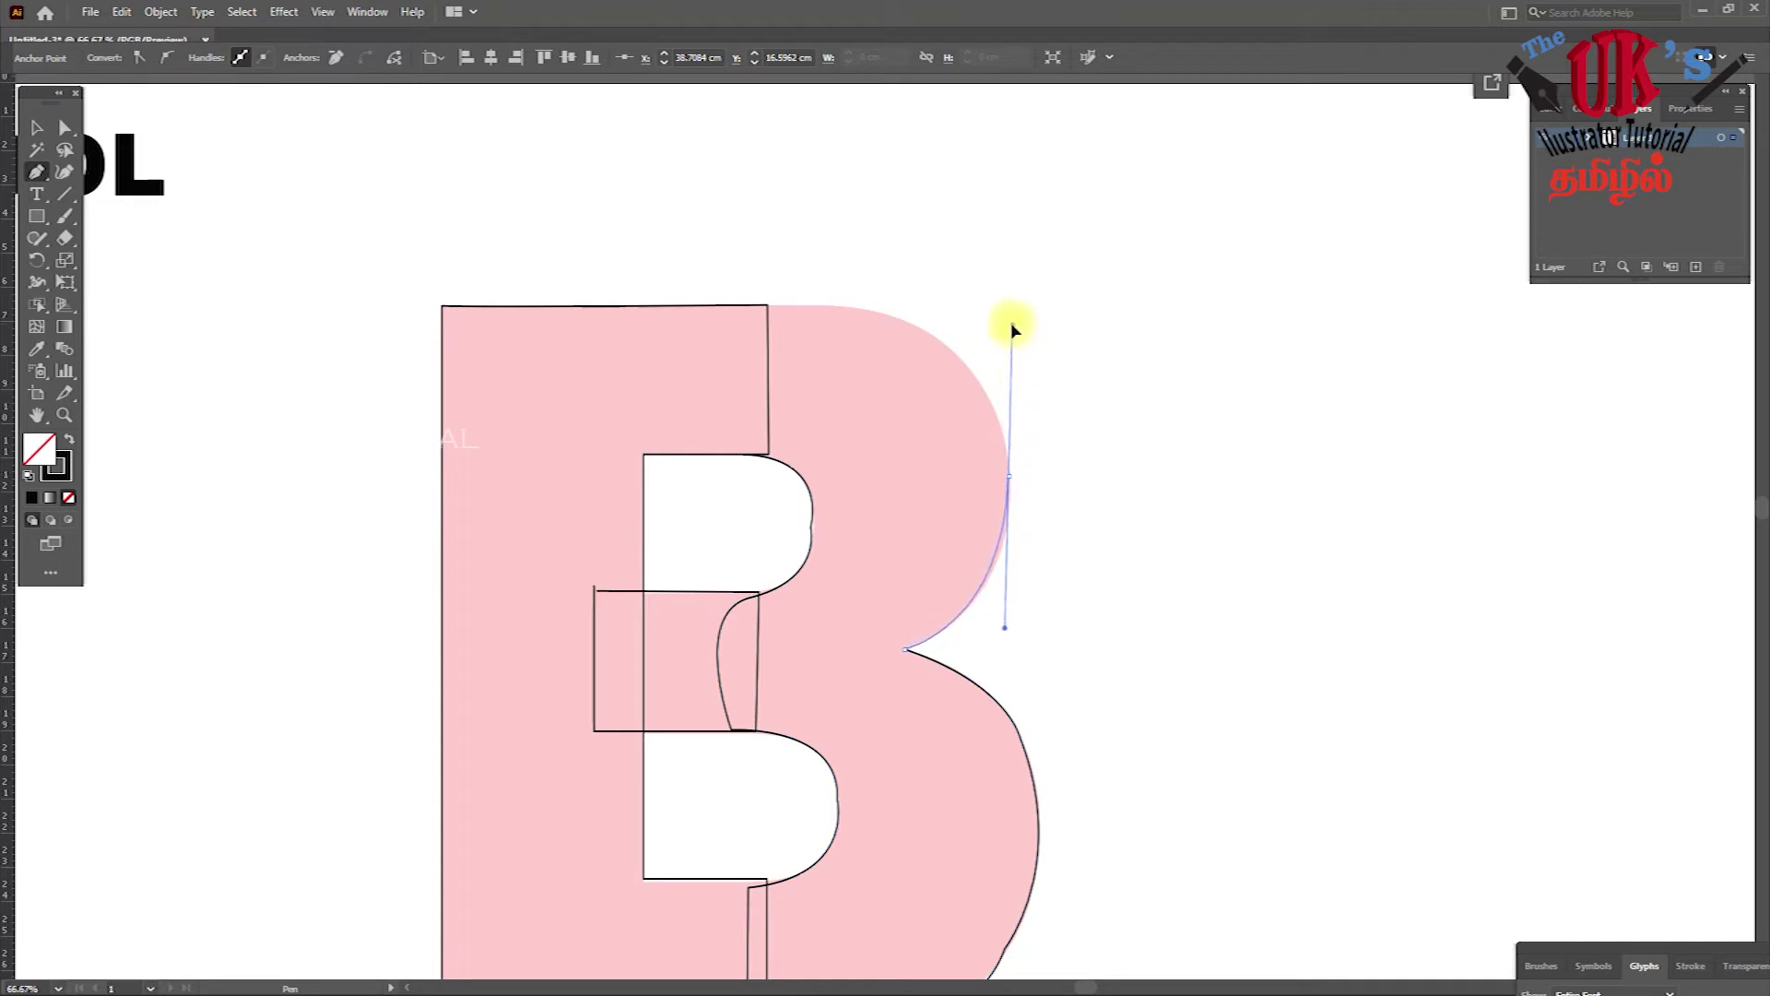
mouse_move(1014, 333)
mouse_down()
mouse_move(992, 358)
mouse_move(993, 343)
mouse_up()
click(1010, 477)
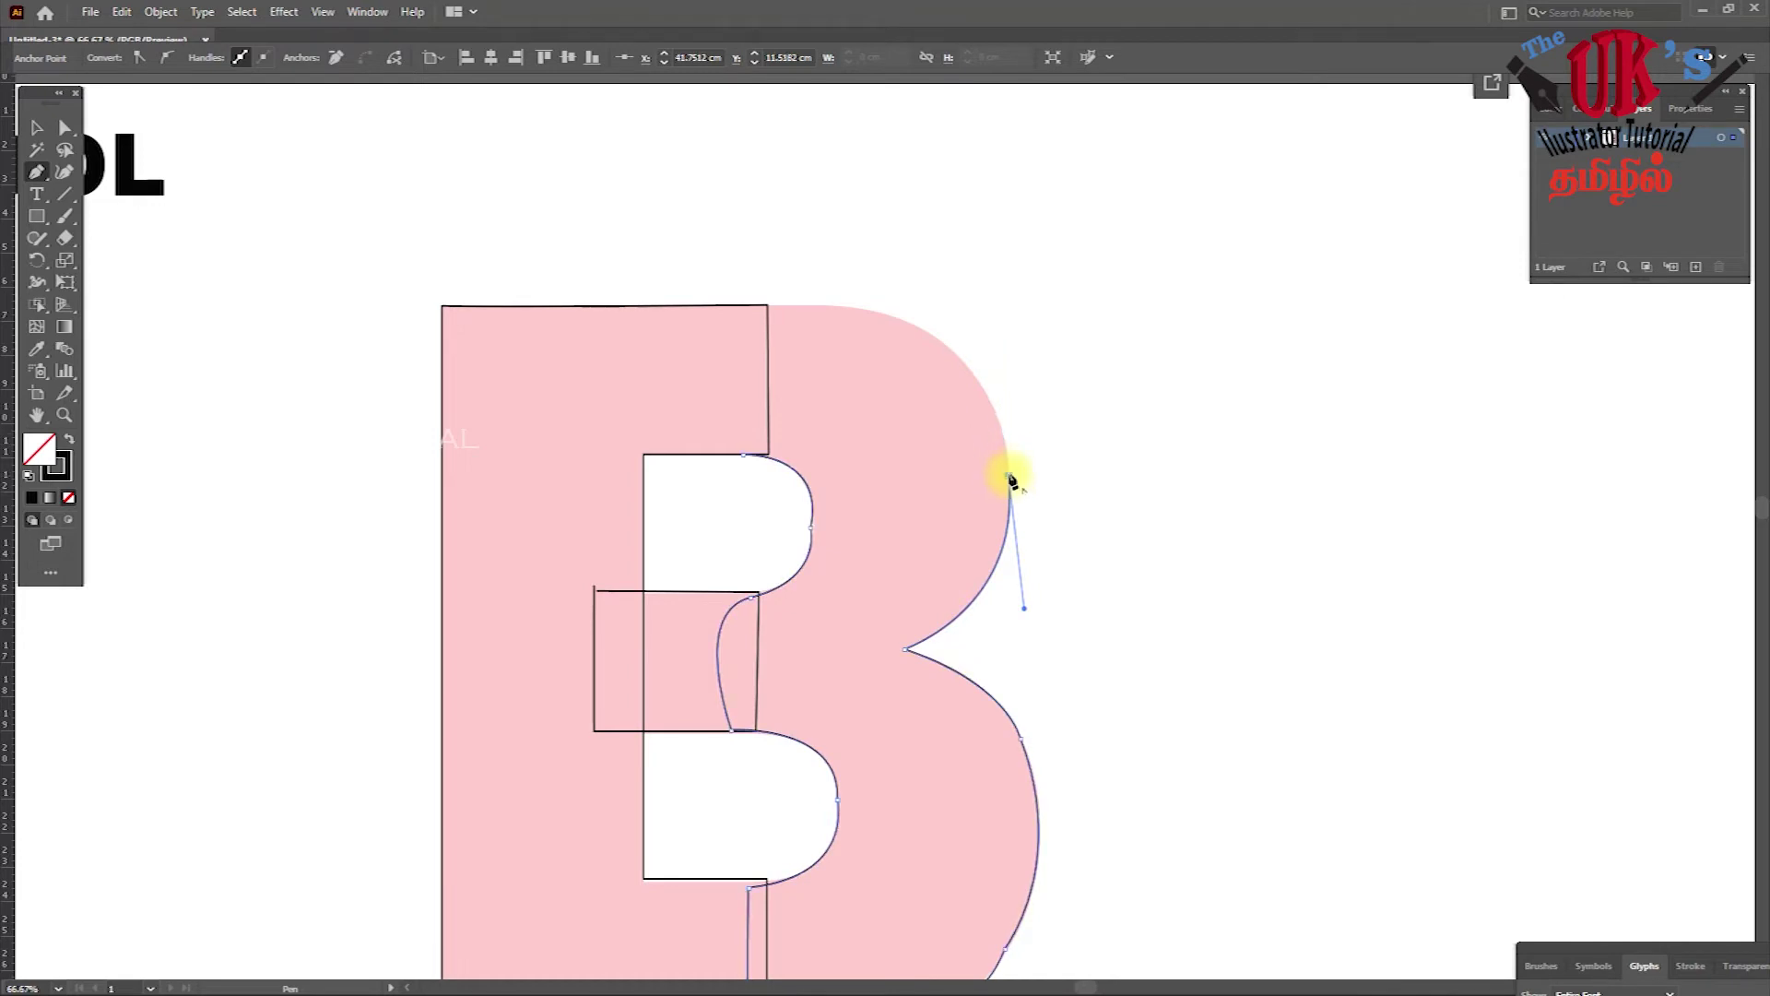
mouse_move(764, 308)
mouse_down()
mouse_move(497, 318)
mouse_move(506, 337)
mouse_move(500, 323)
mouse_up()
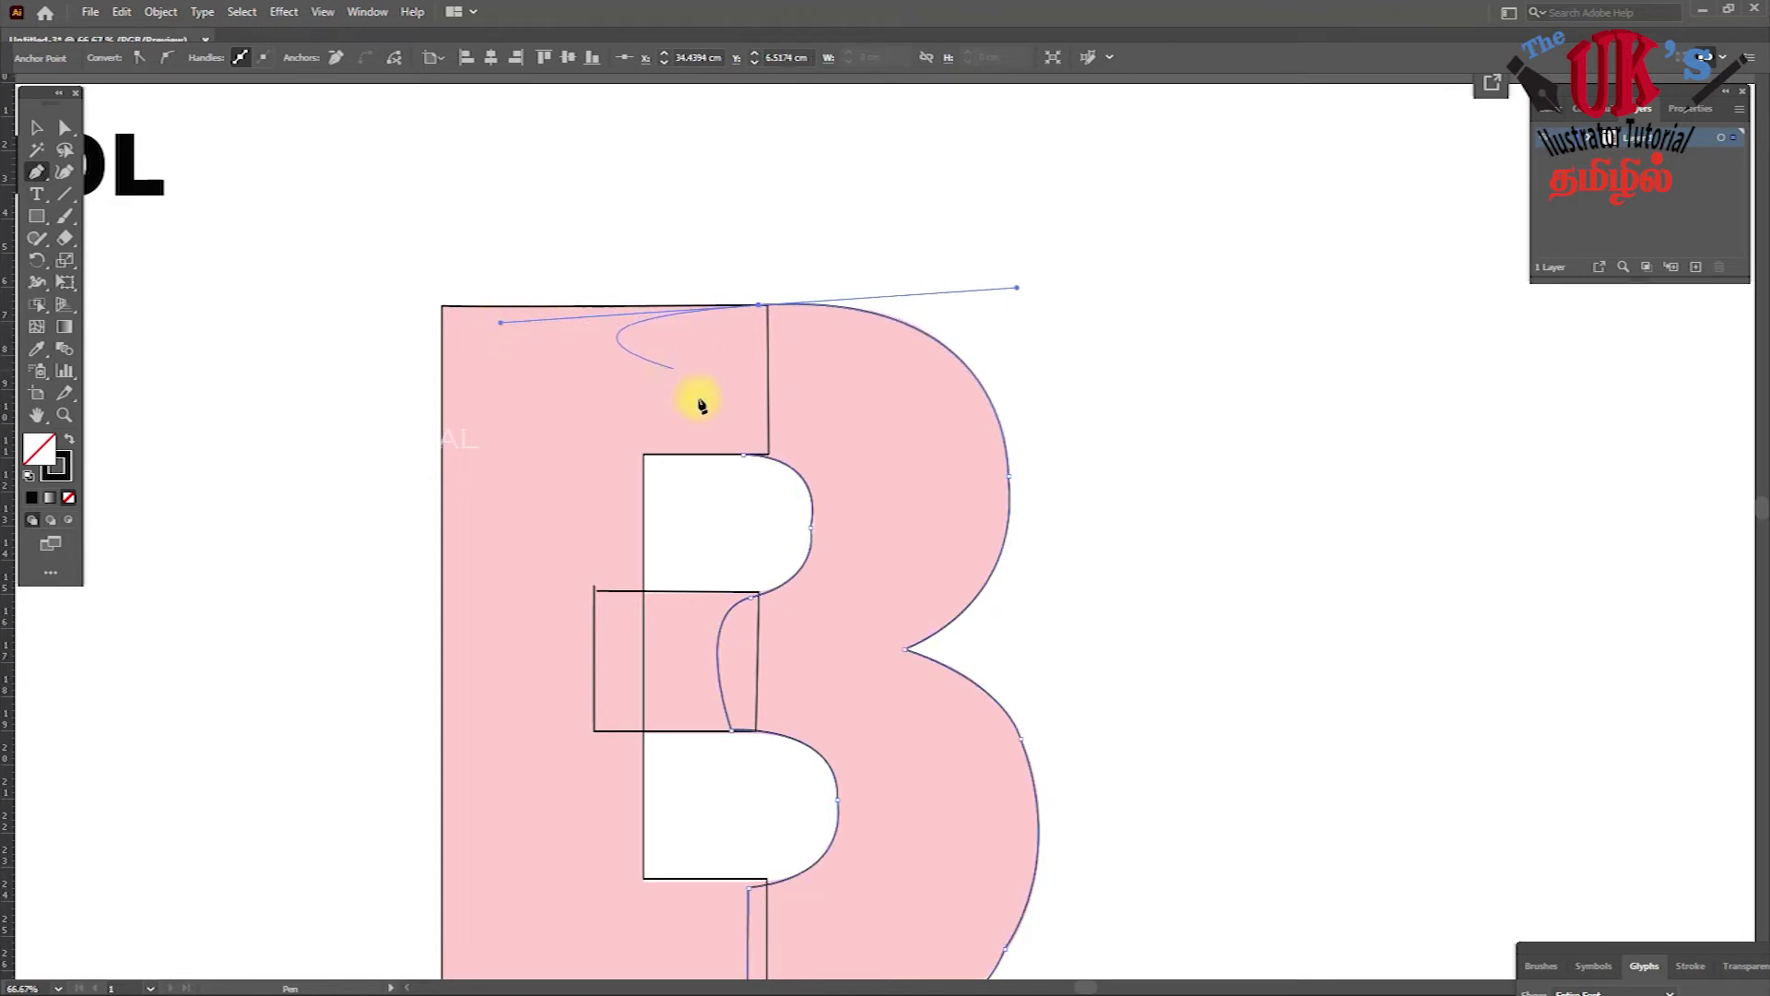
click(742, 455)
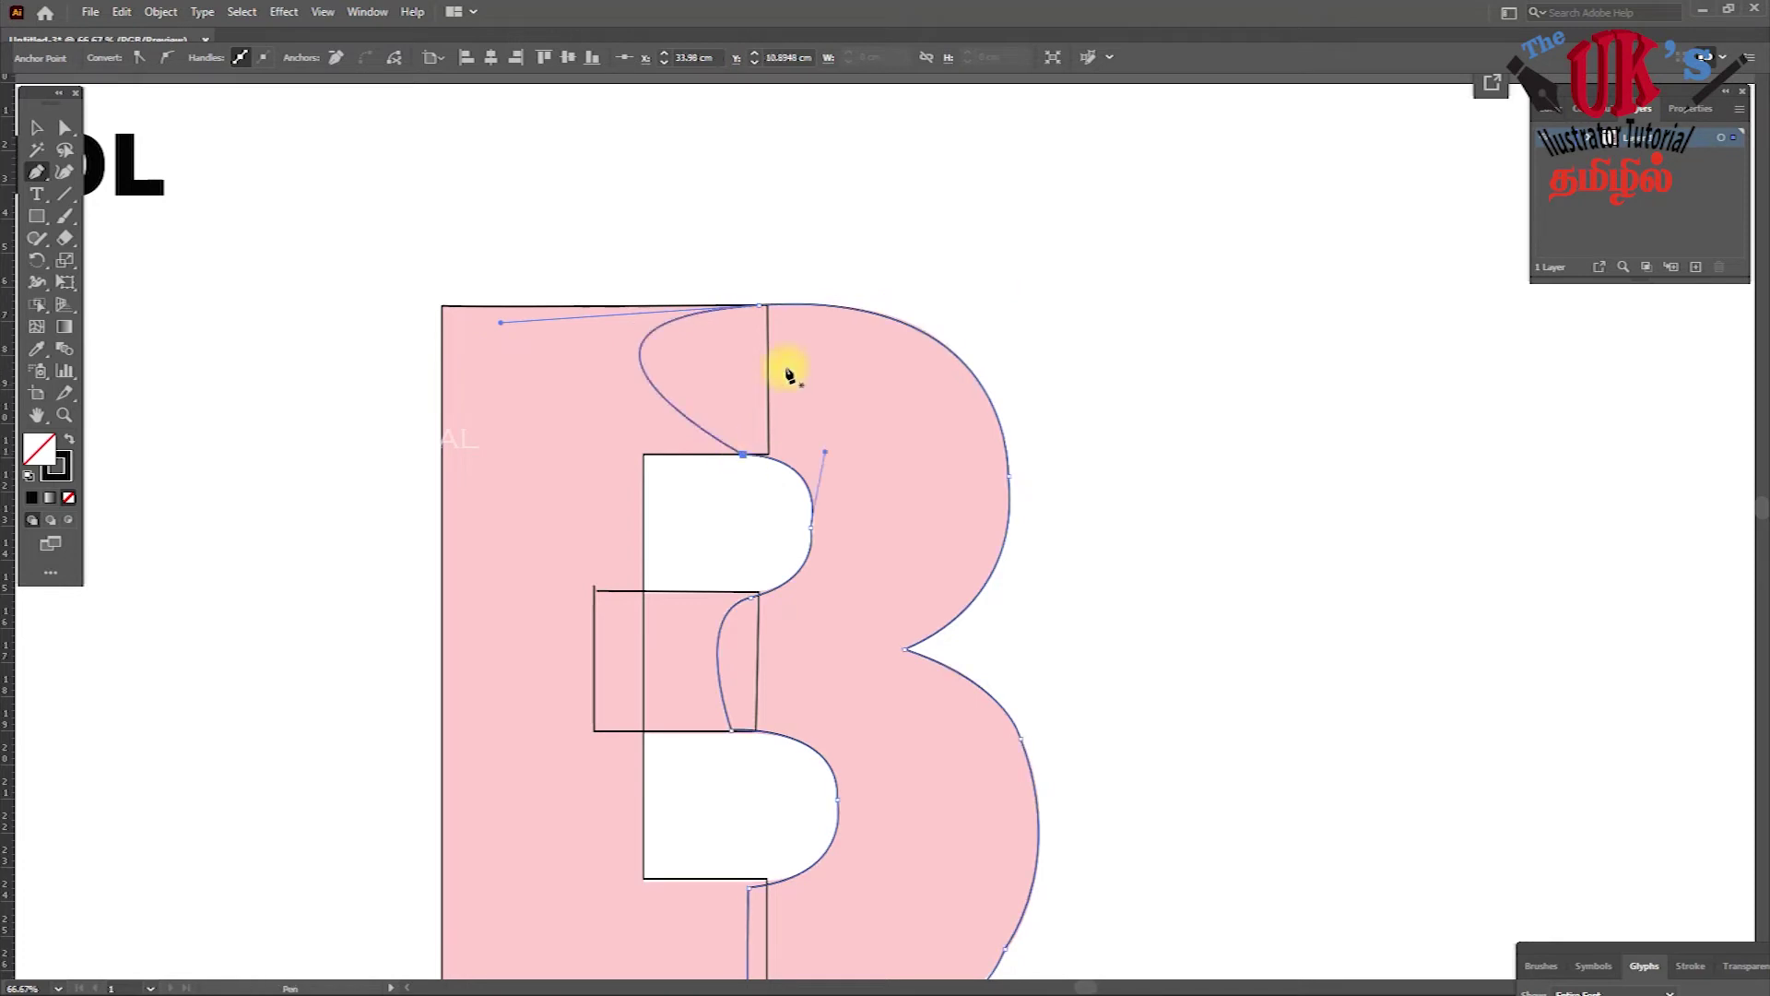
click(36, 128)
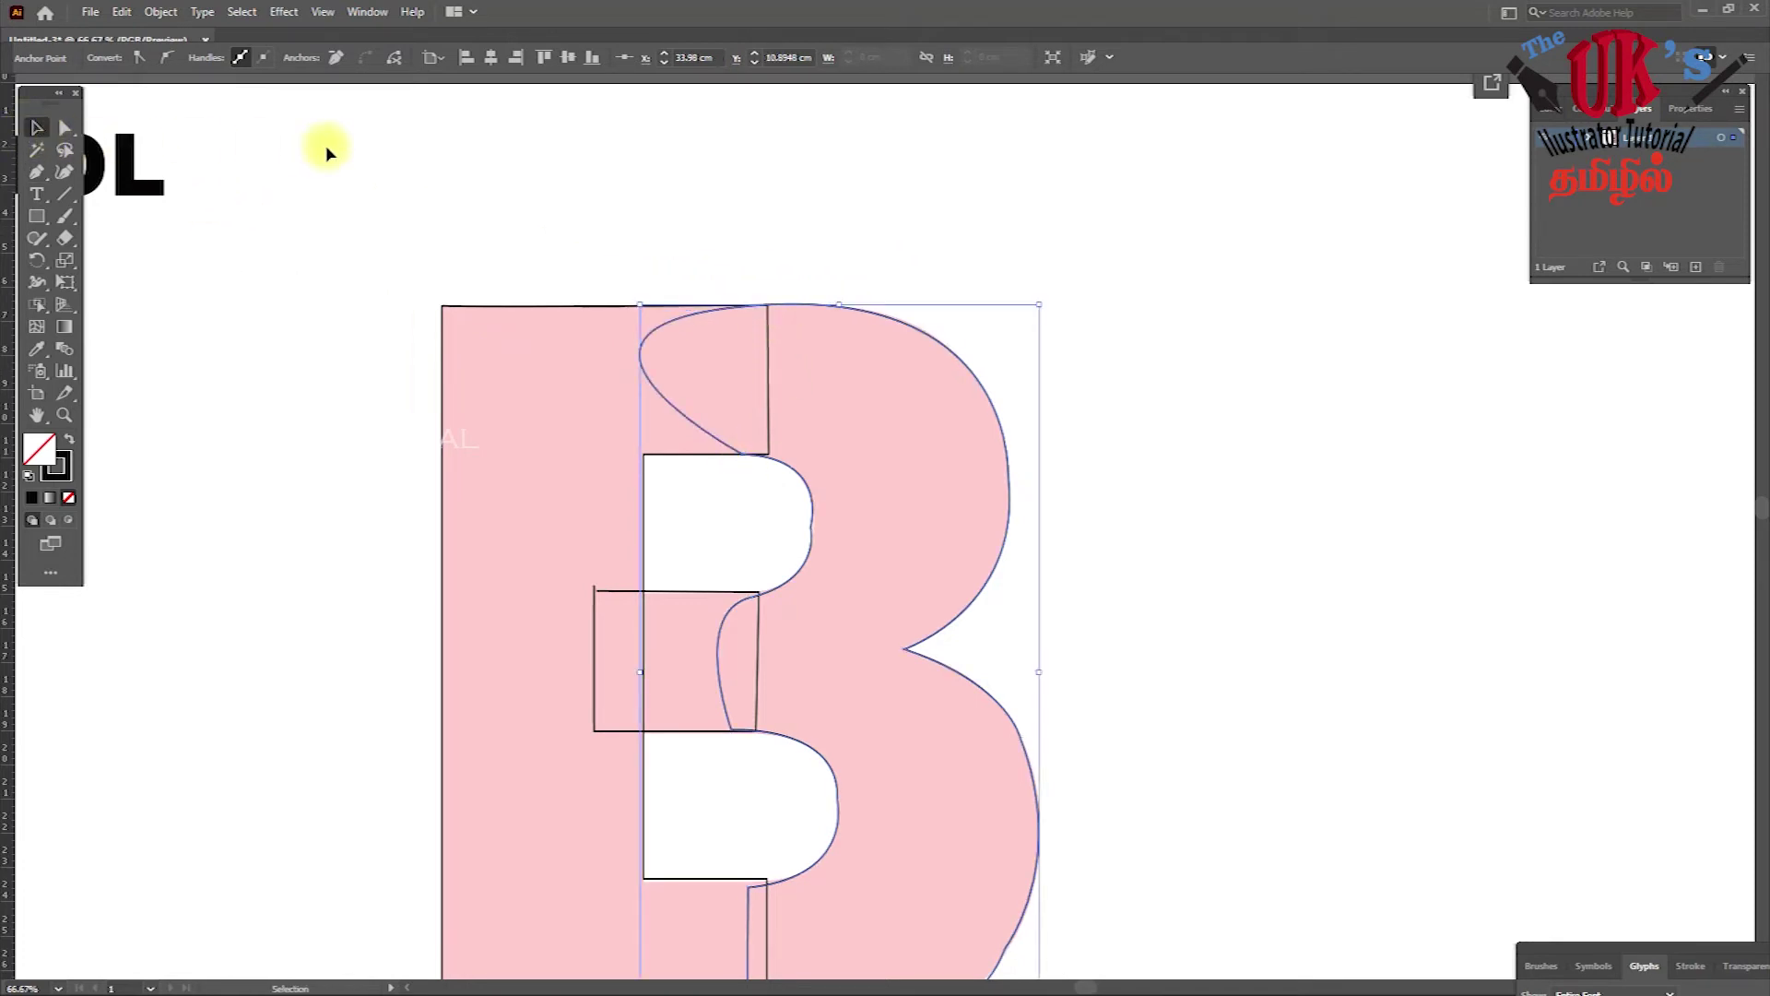
- Zoom in and shift the middle rectangle's top-left anchor slightly right with Direct Selection
shift+click(766, 361)
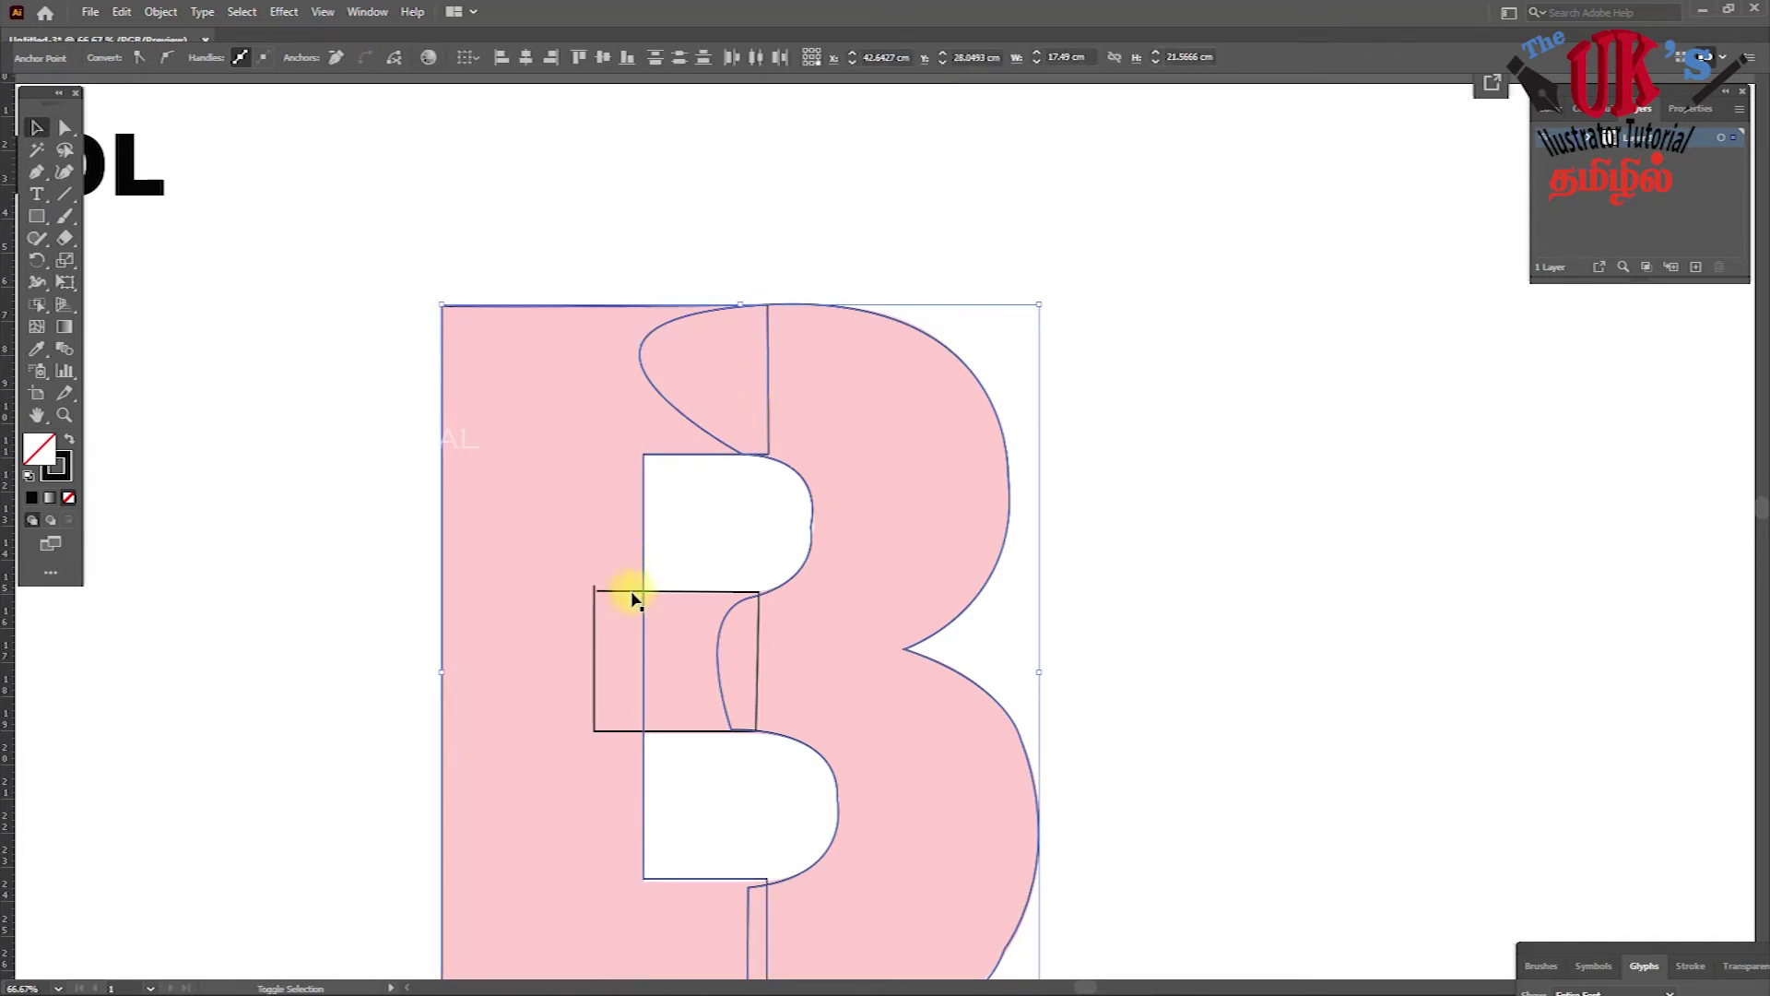
click(64, 415)
click(590, 581)
click(908, 561)
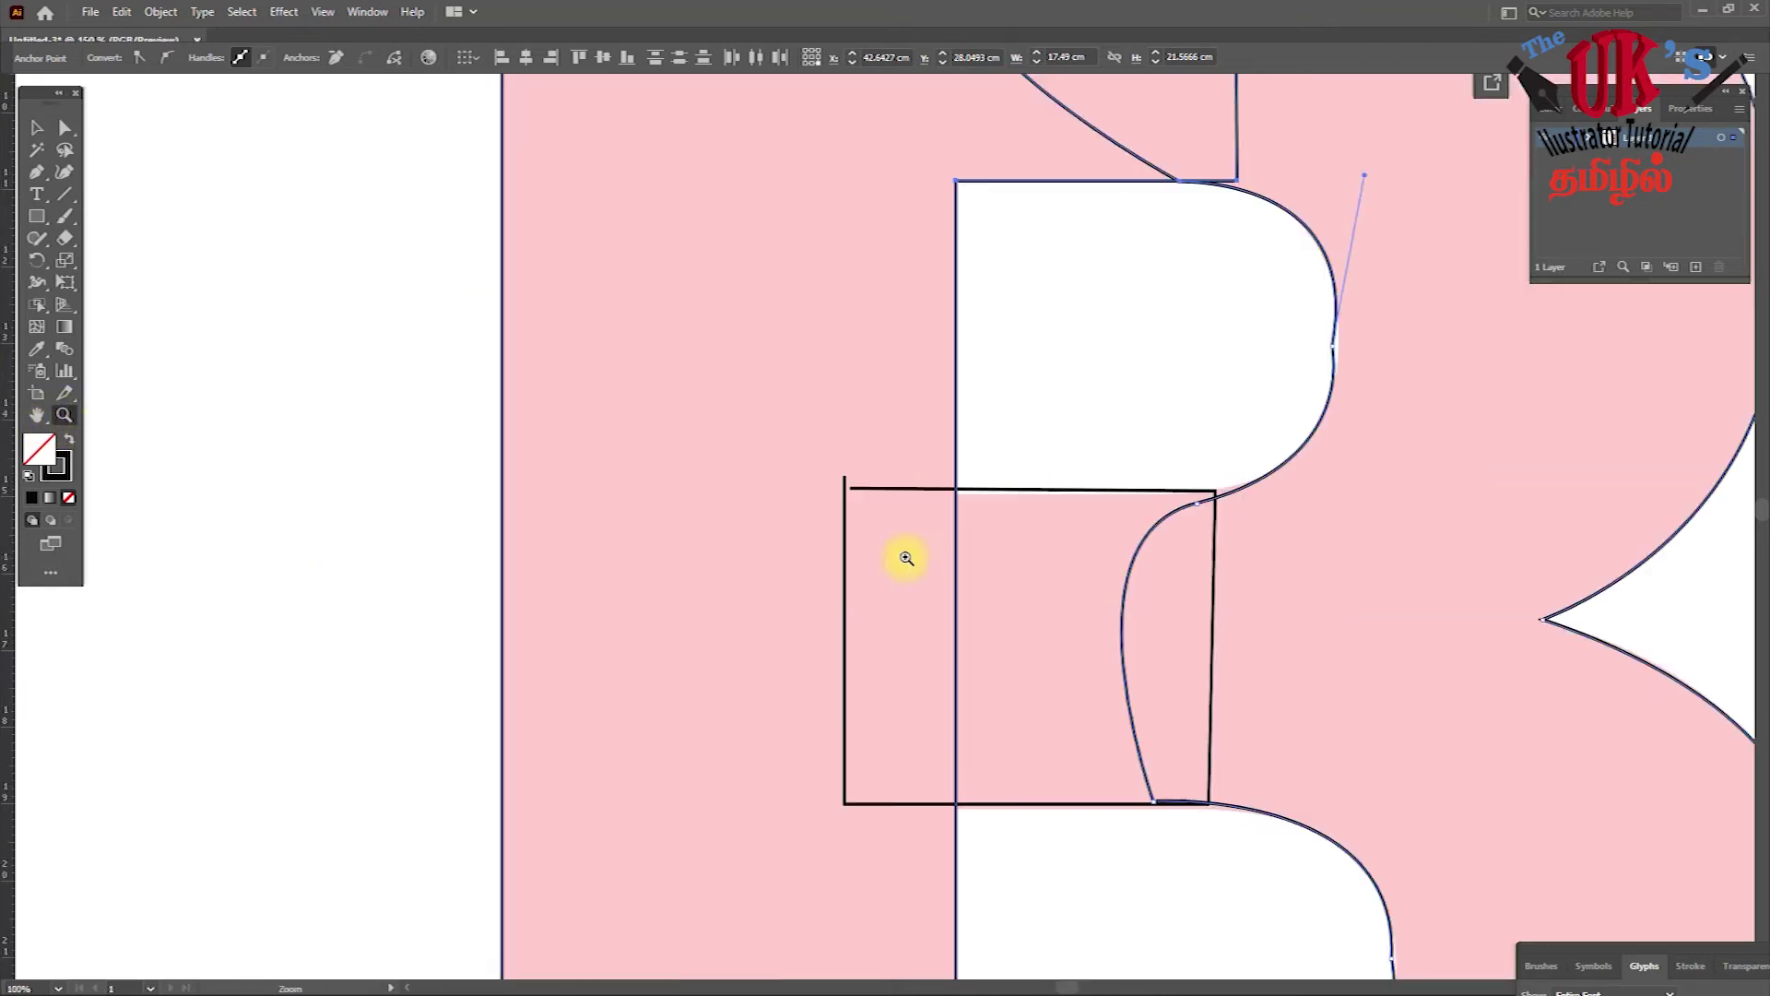
click(63, 127)
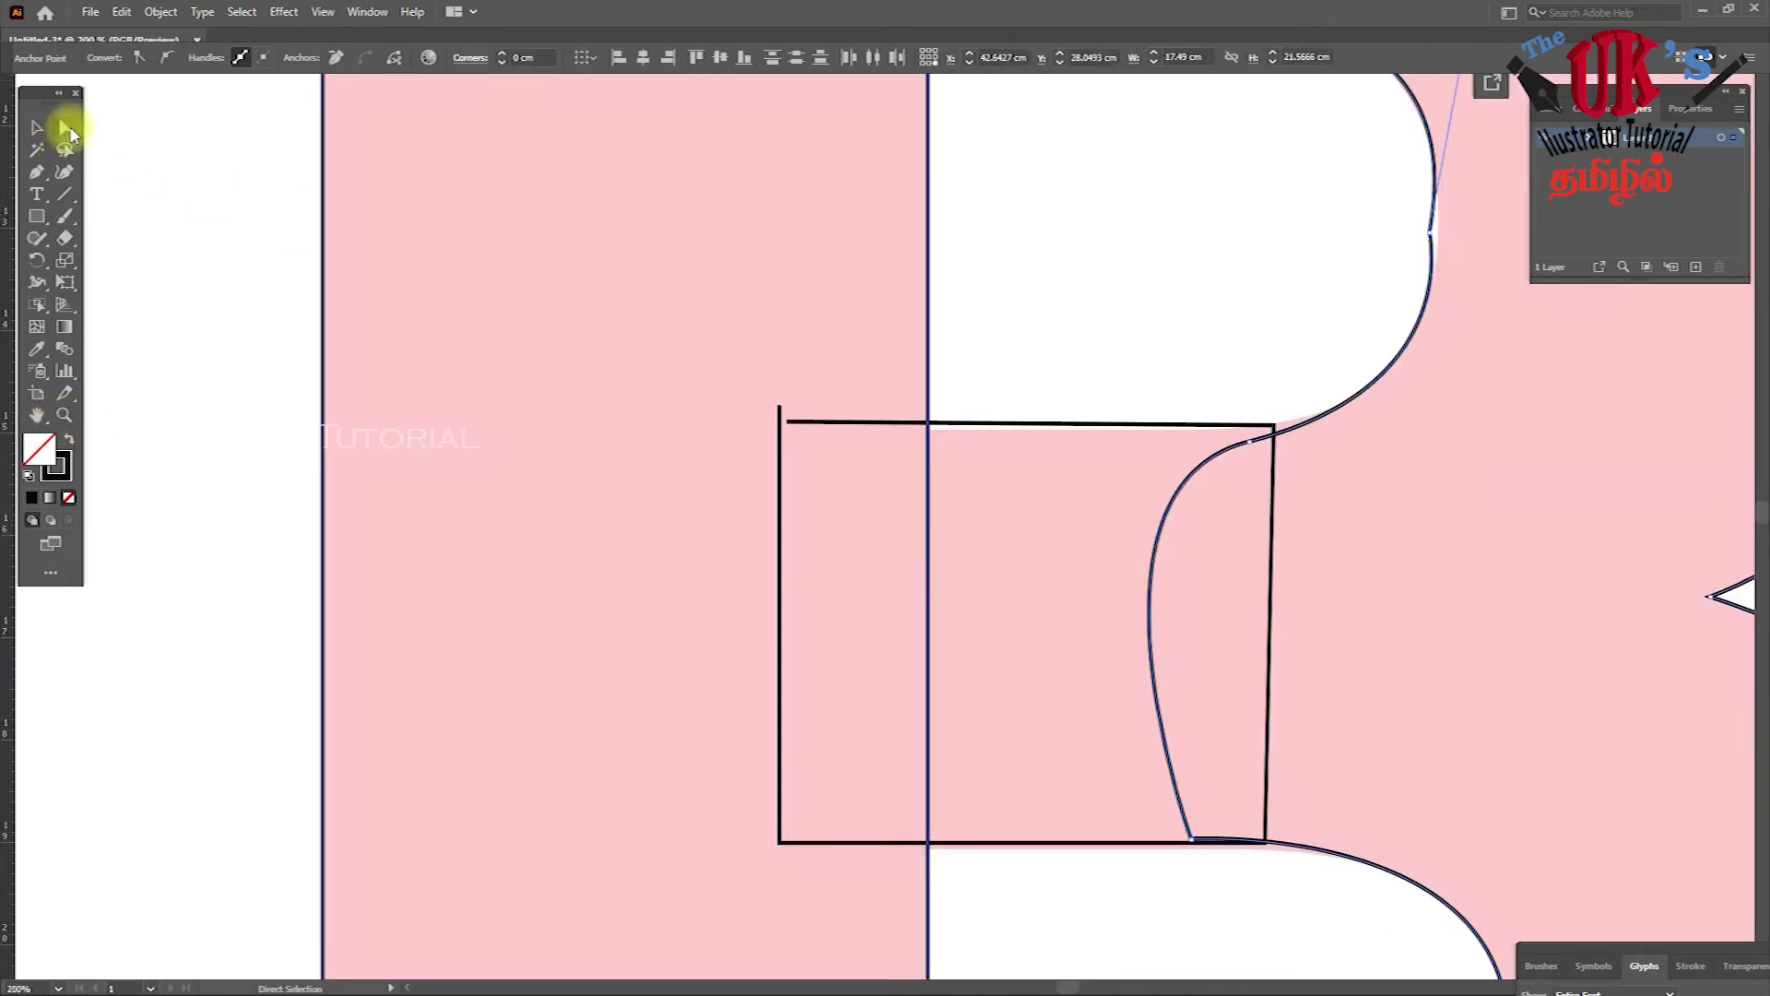
click(779, 417)
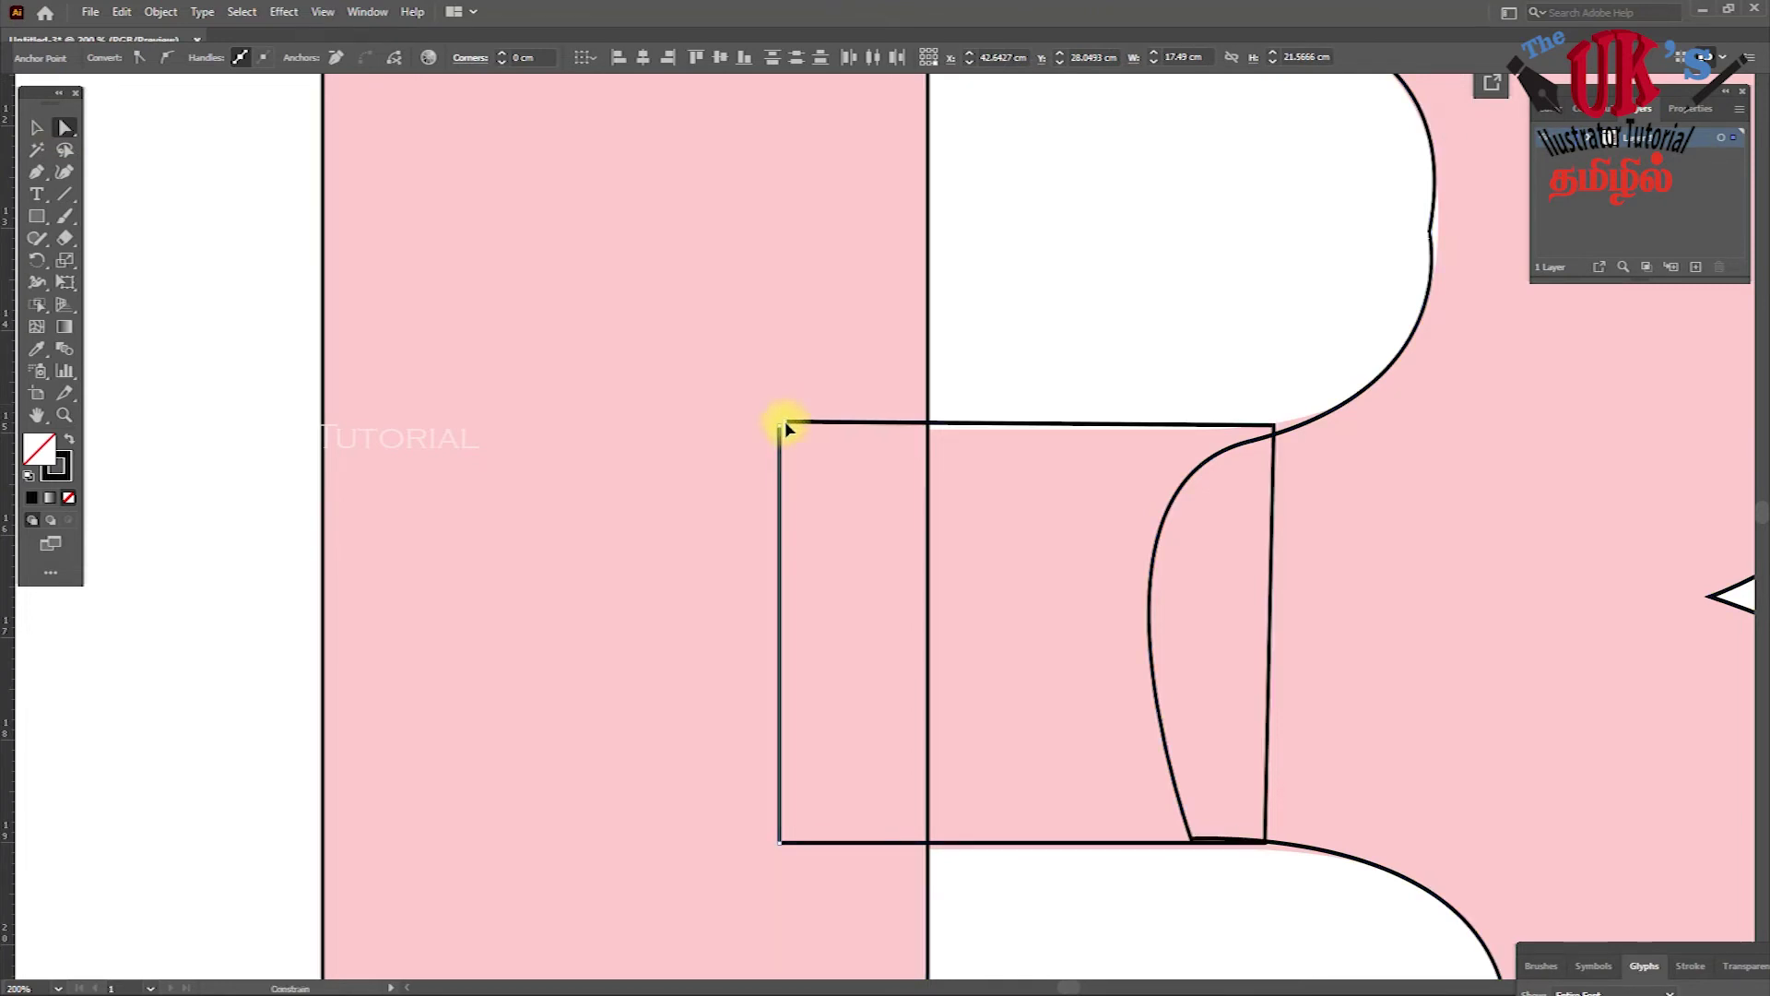
drag(784, 423, 789, 426)
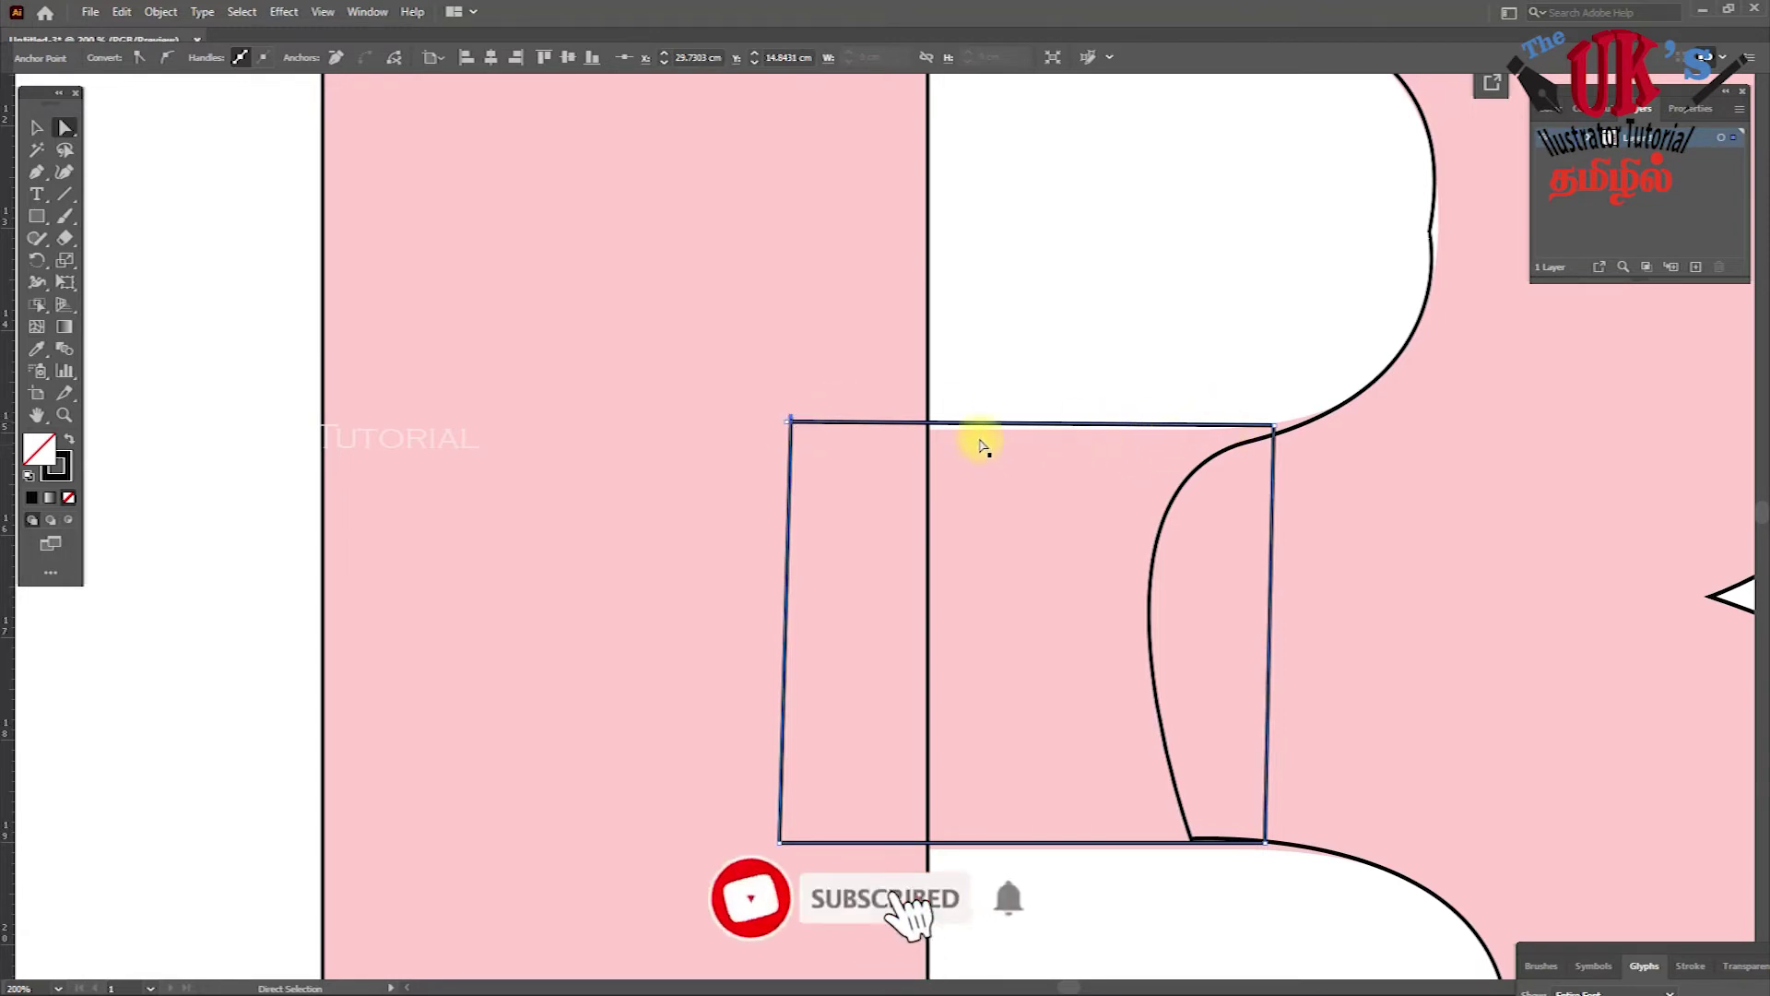
click(65, 172)
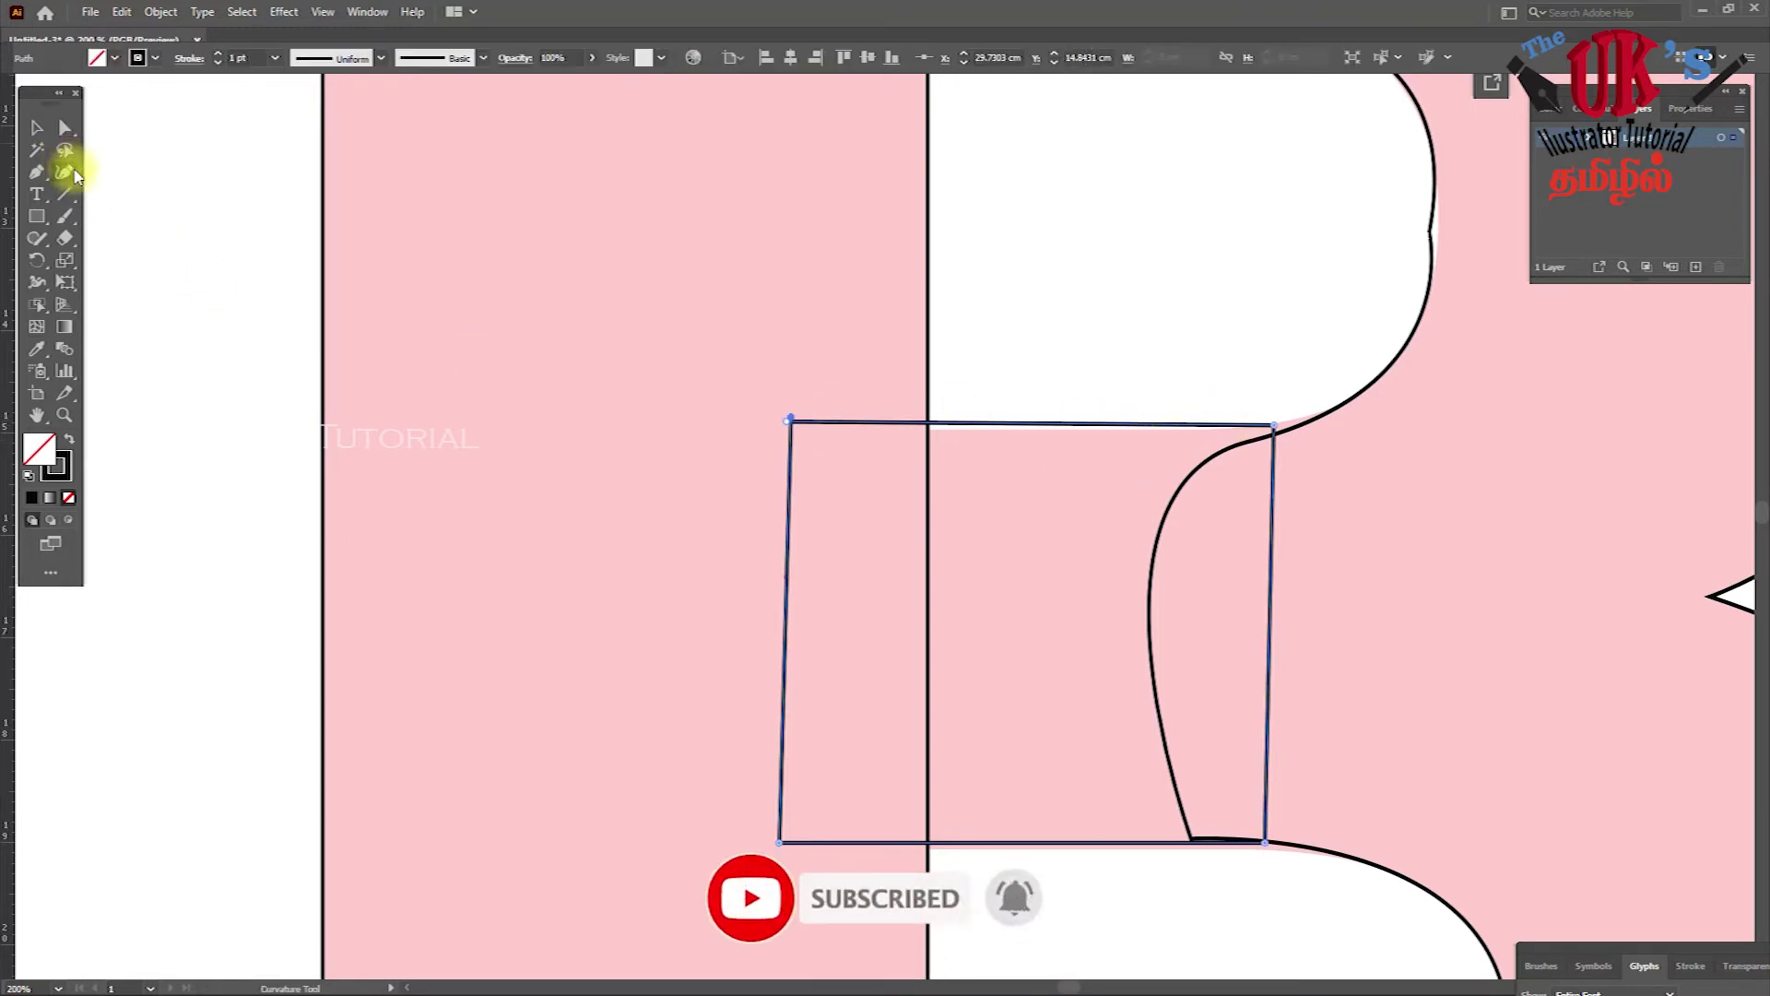
- Curve the rectangle's top edge, add a rounding point, and ease the outline's upper inner curve right
drag(1032, 423, 1036, 427)
click(1034, 427)
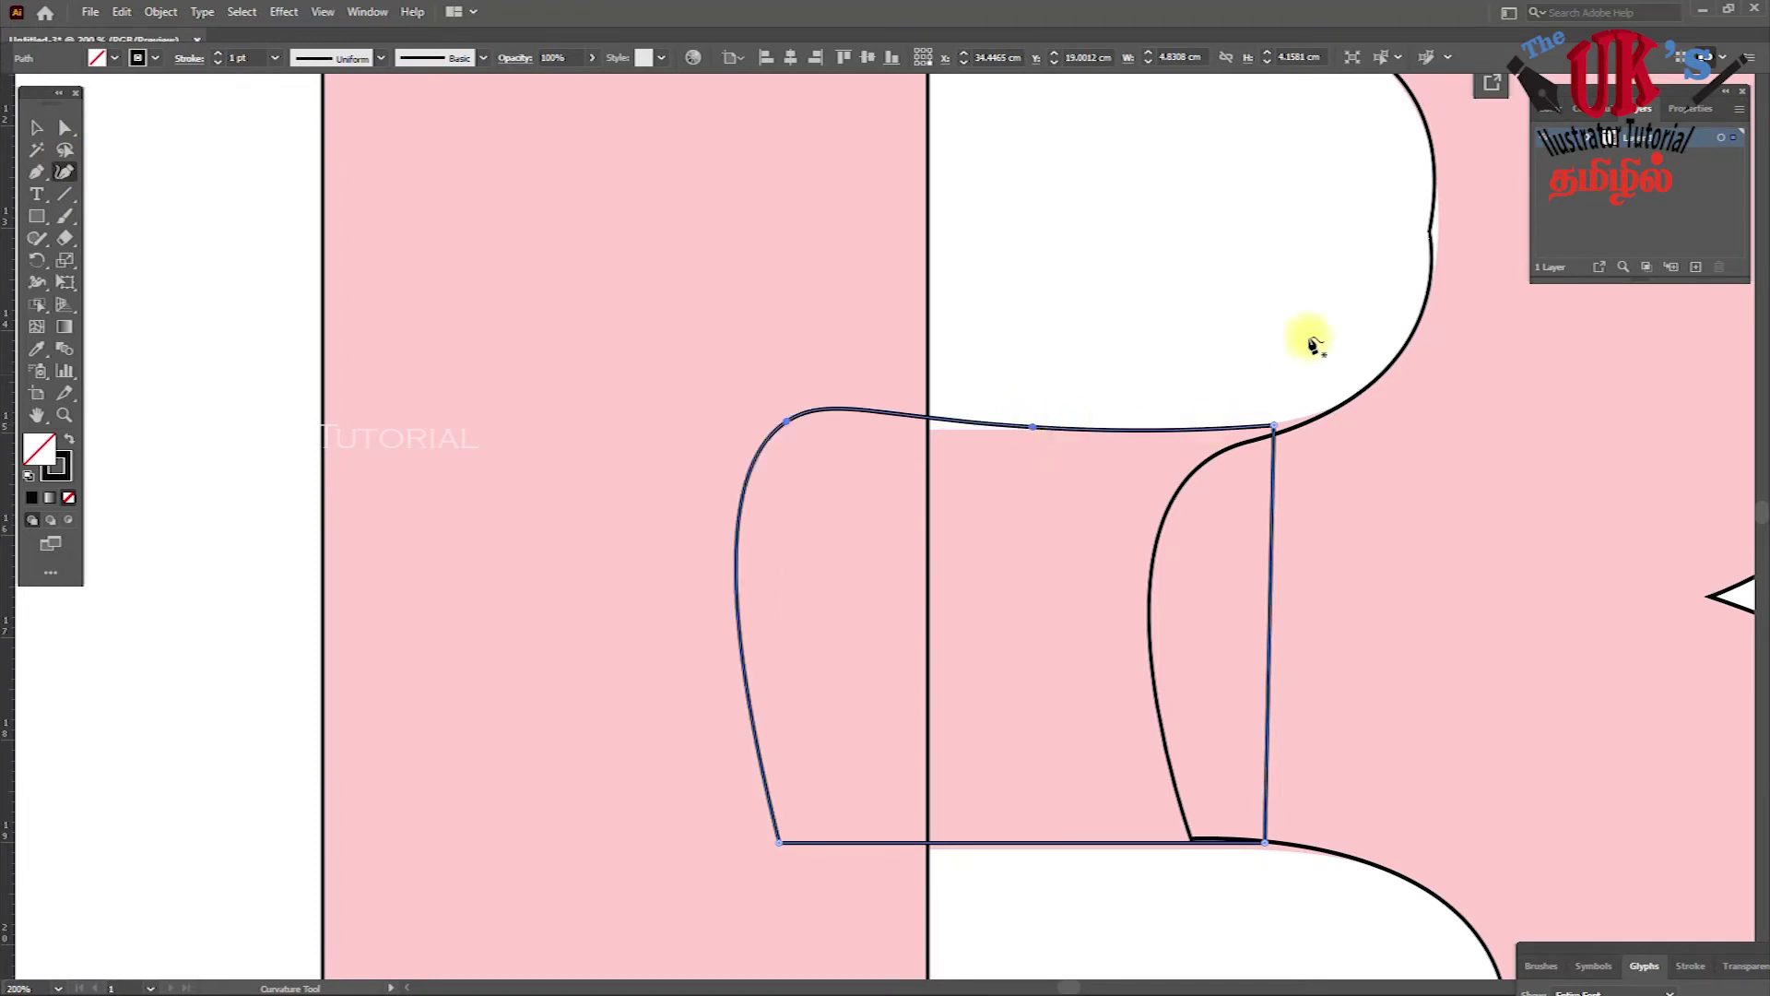
click(1432, 238)
drag(1434, 236, 1443, 244)
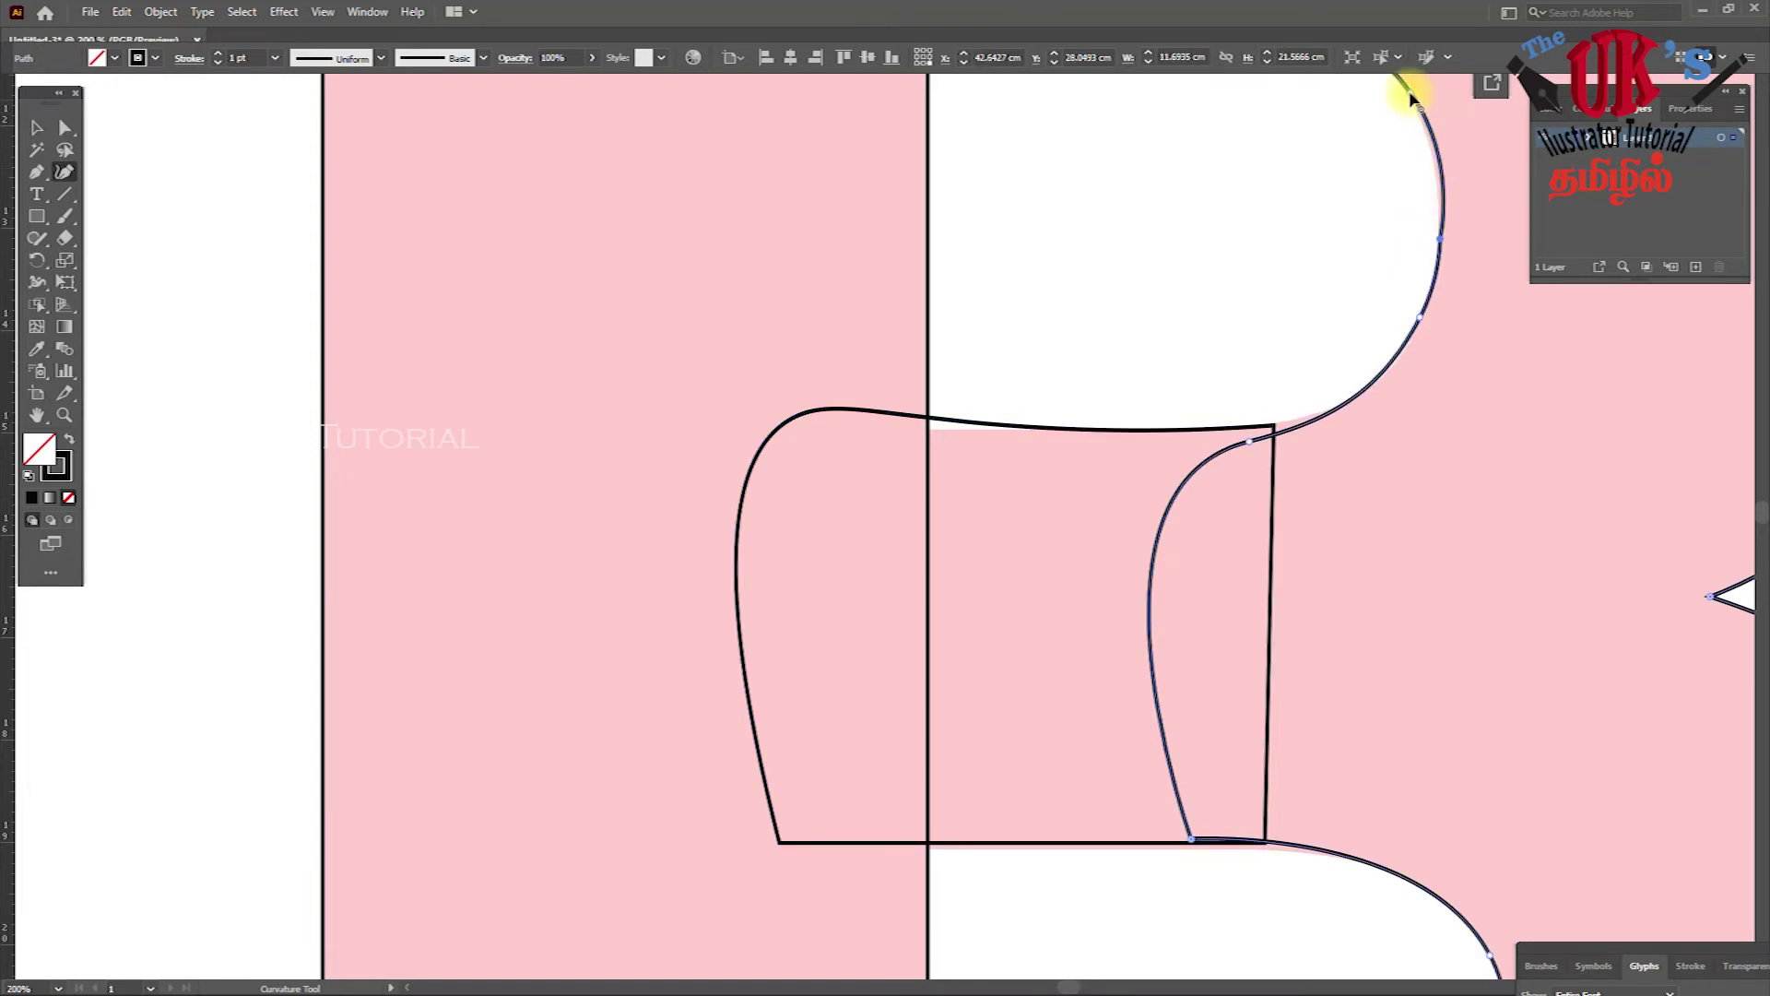
drag(1481, 303, 1237, 411)
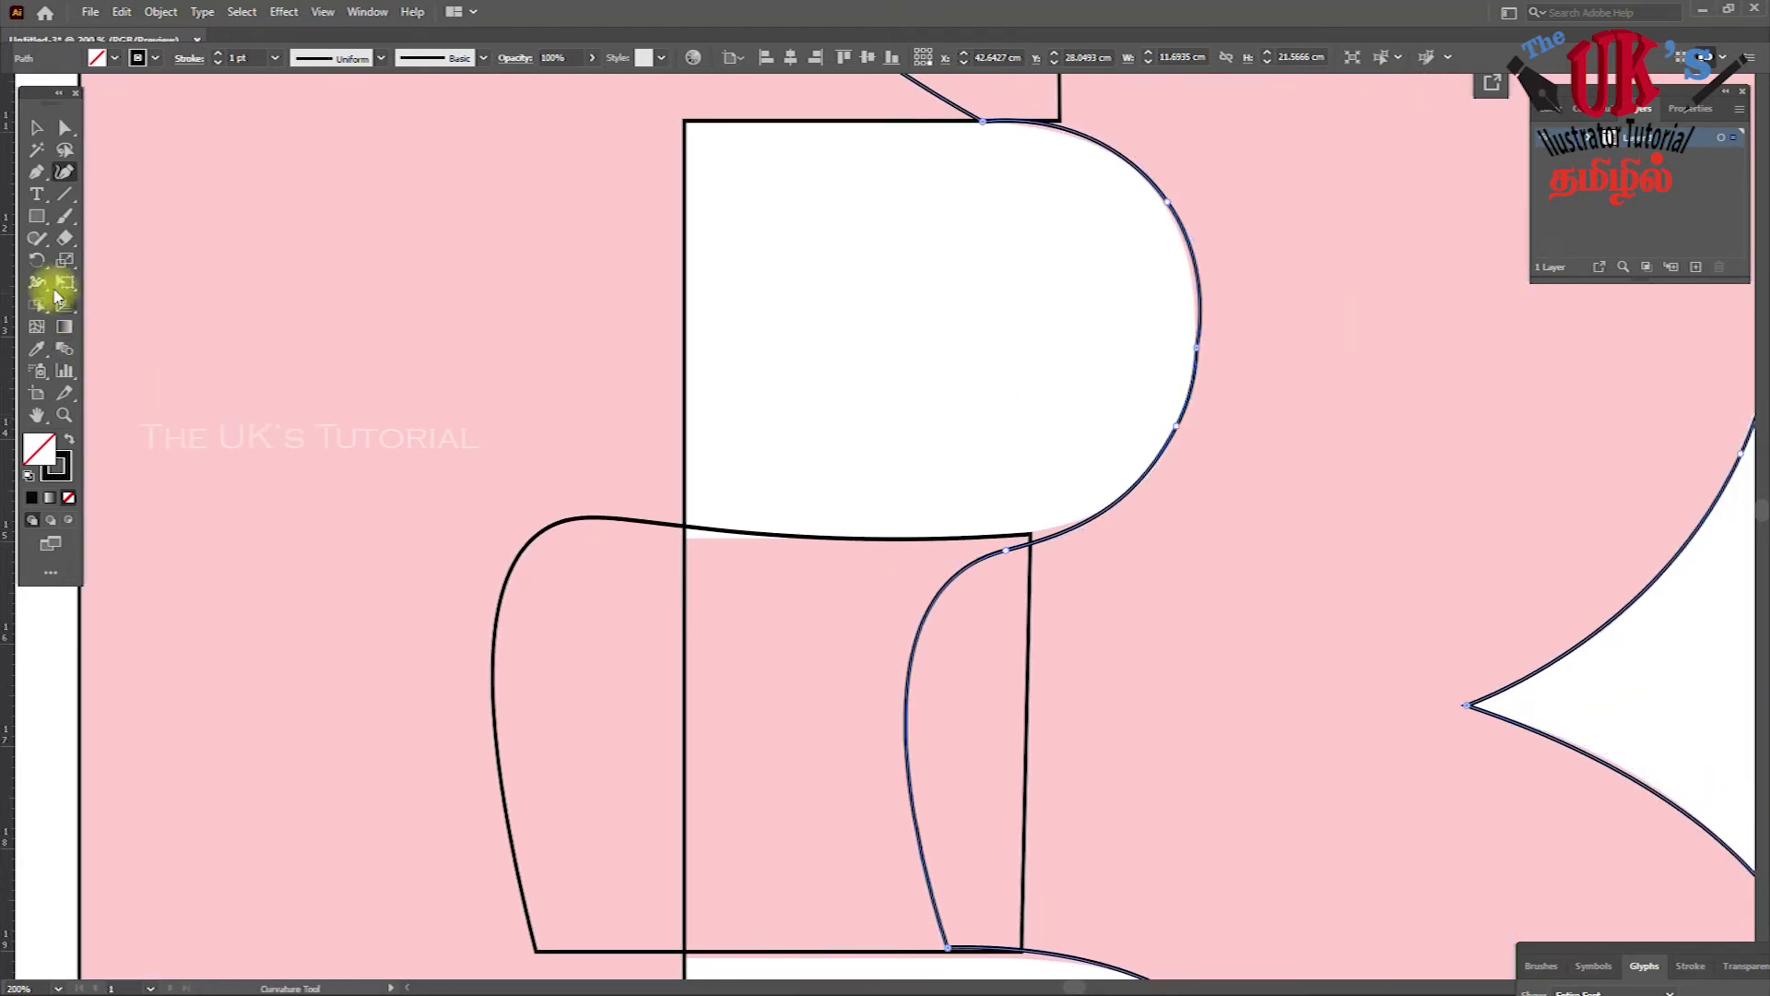
key(a)
key(ctrl+minus)
key(ctrl+minus)
key(ctrl+minus)
key(ctrl+minus)
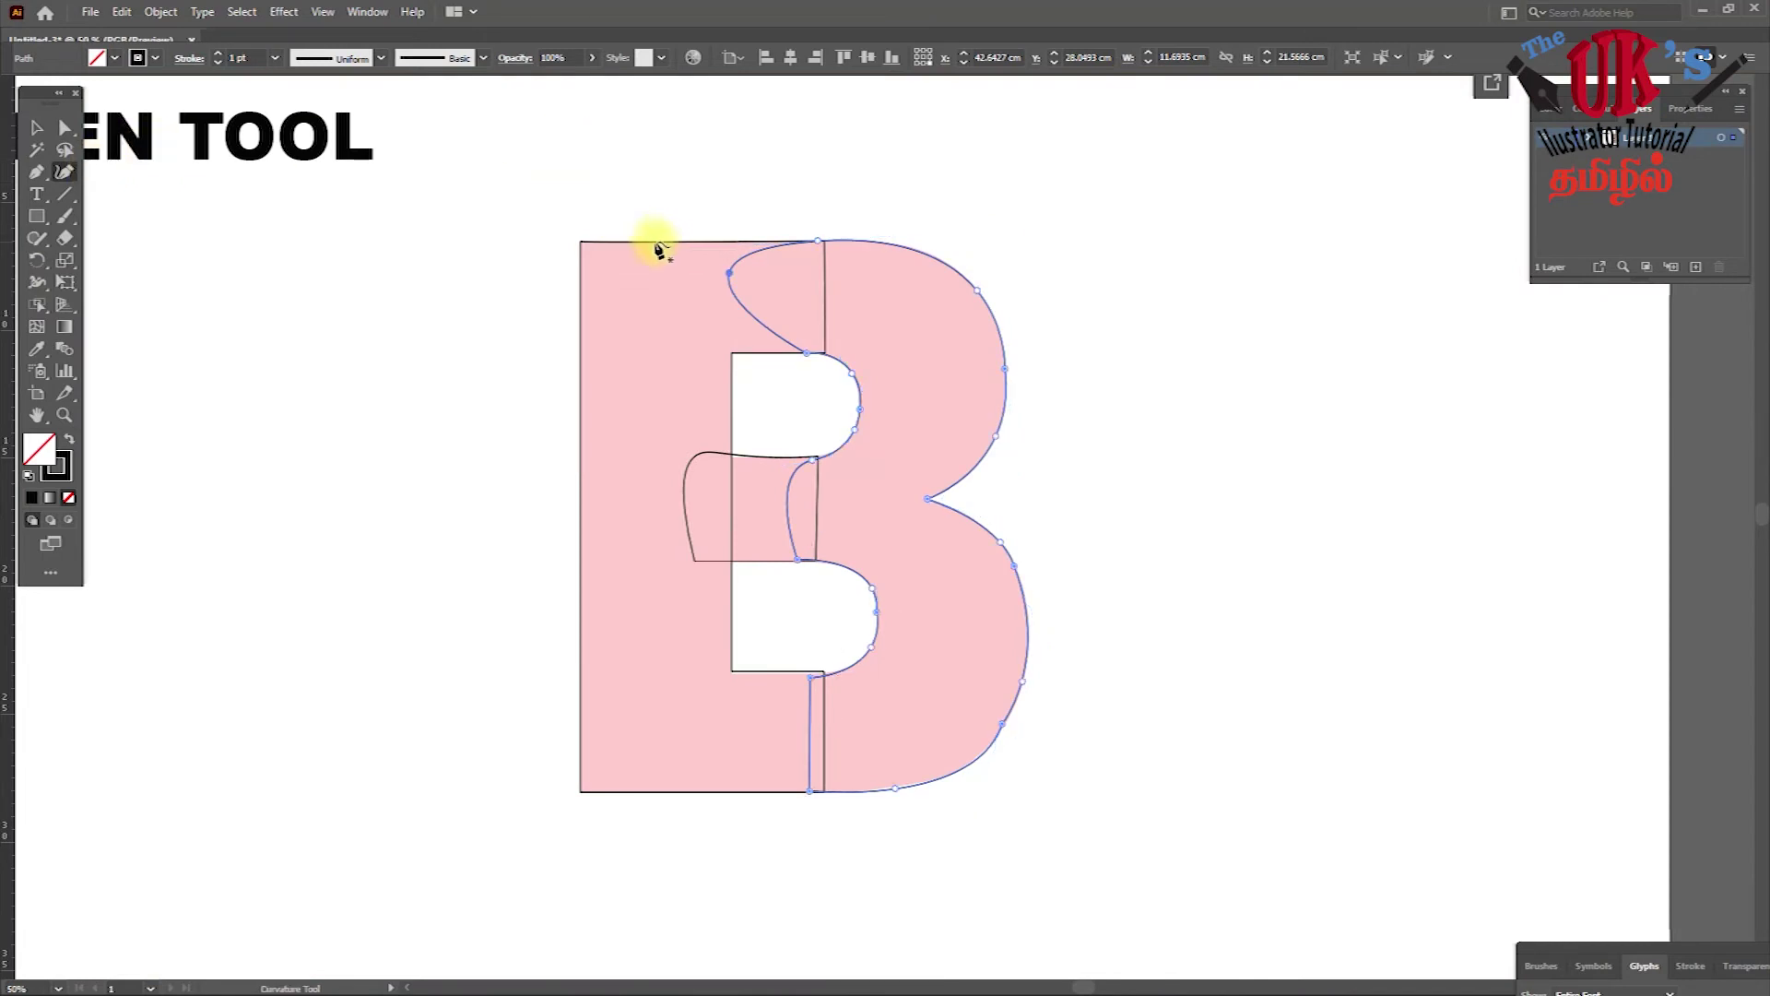
- Select all three traced shapes and combine them with Pathfinder Unite
click(37, 129)
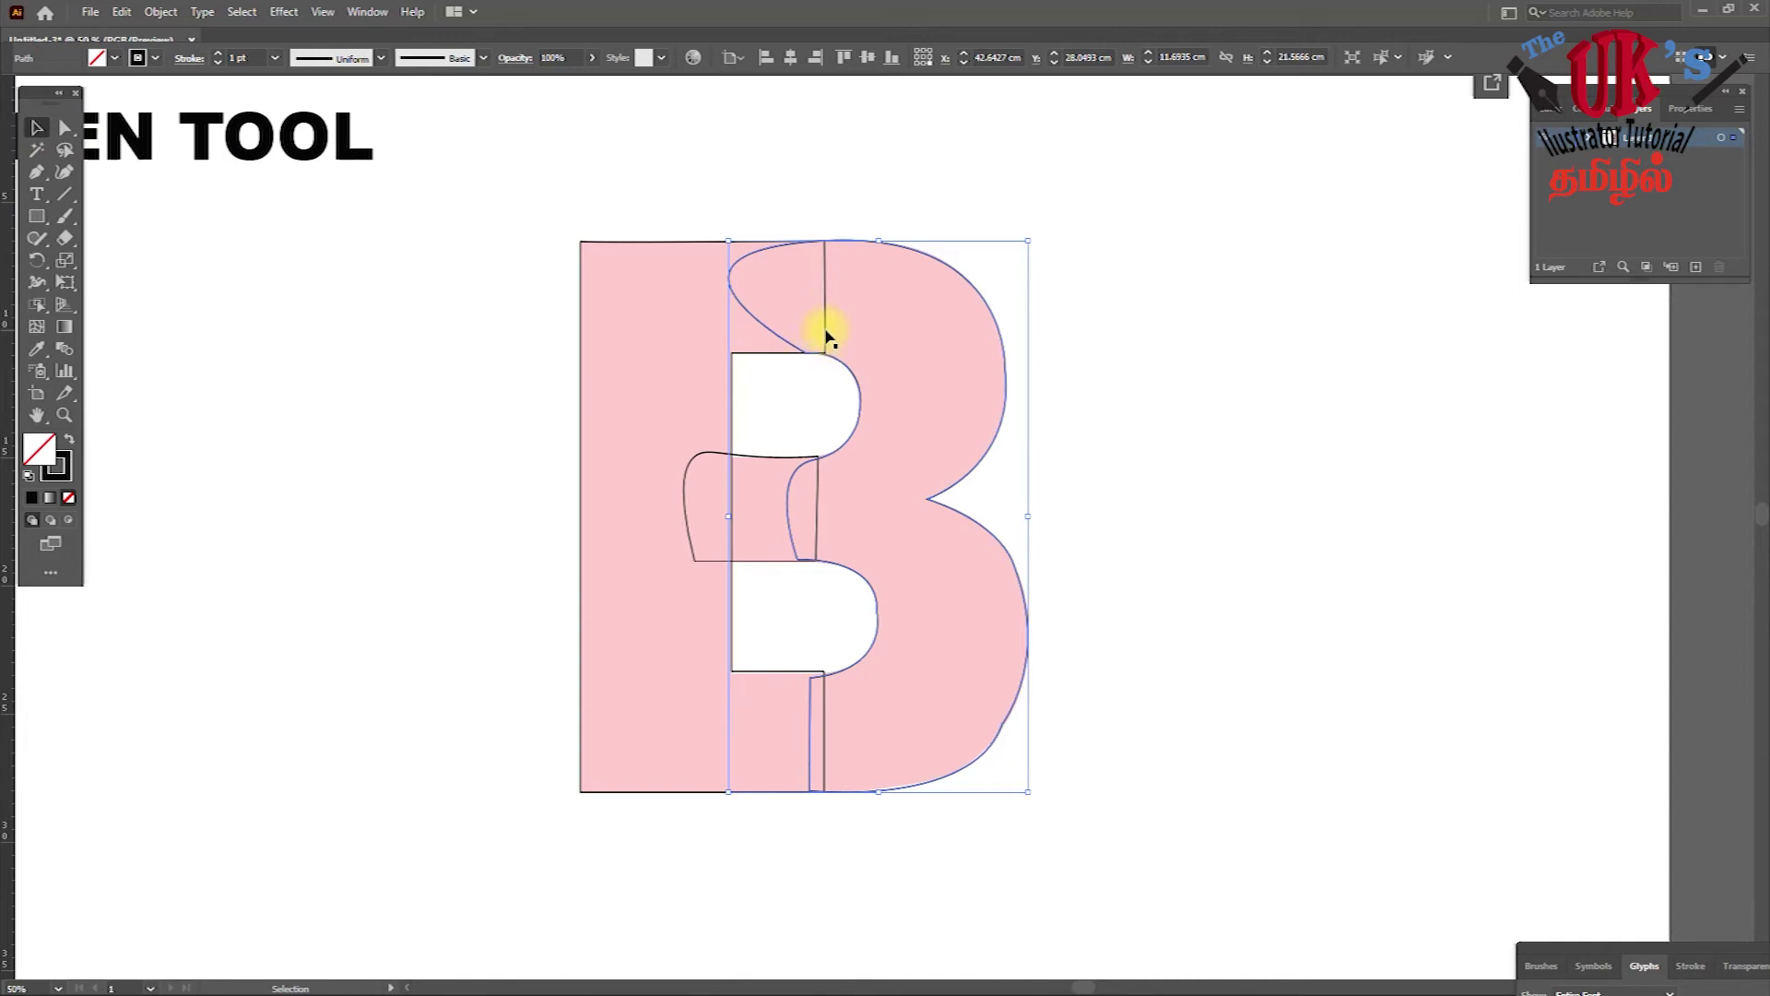
shift+click(826, 338)
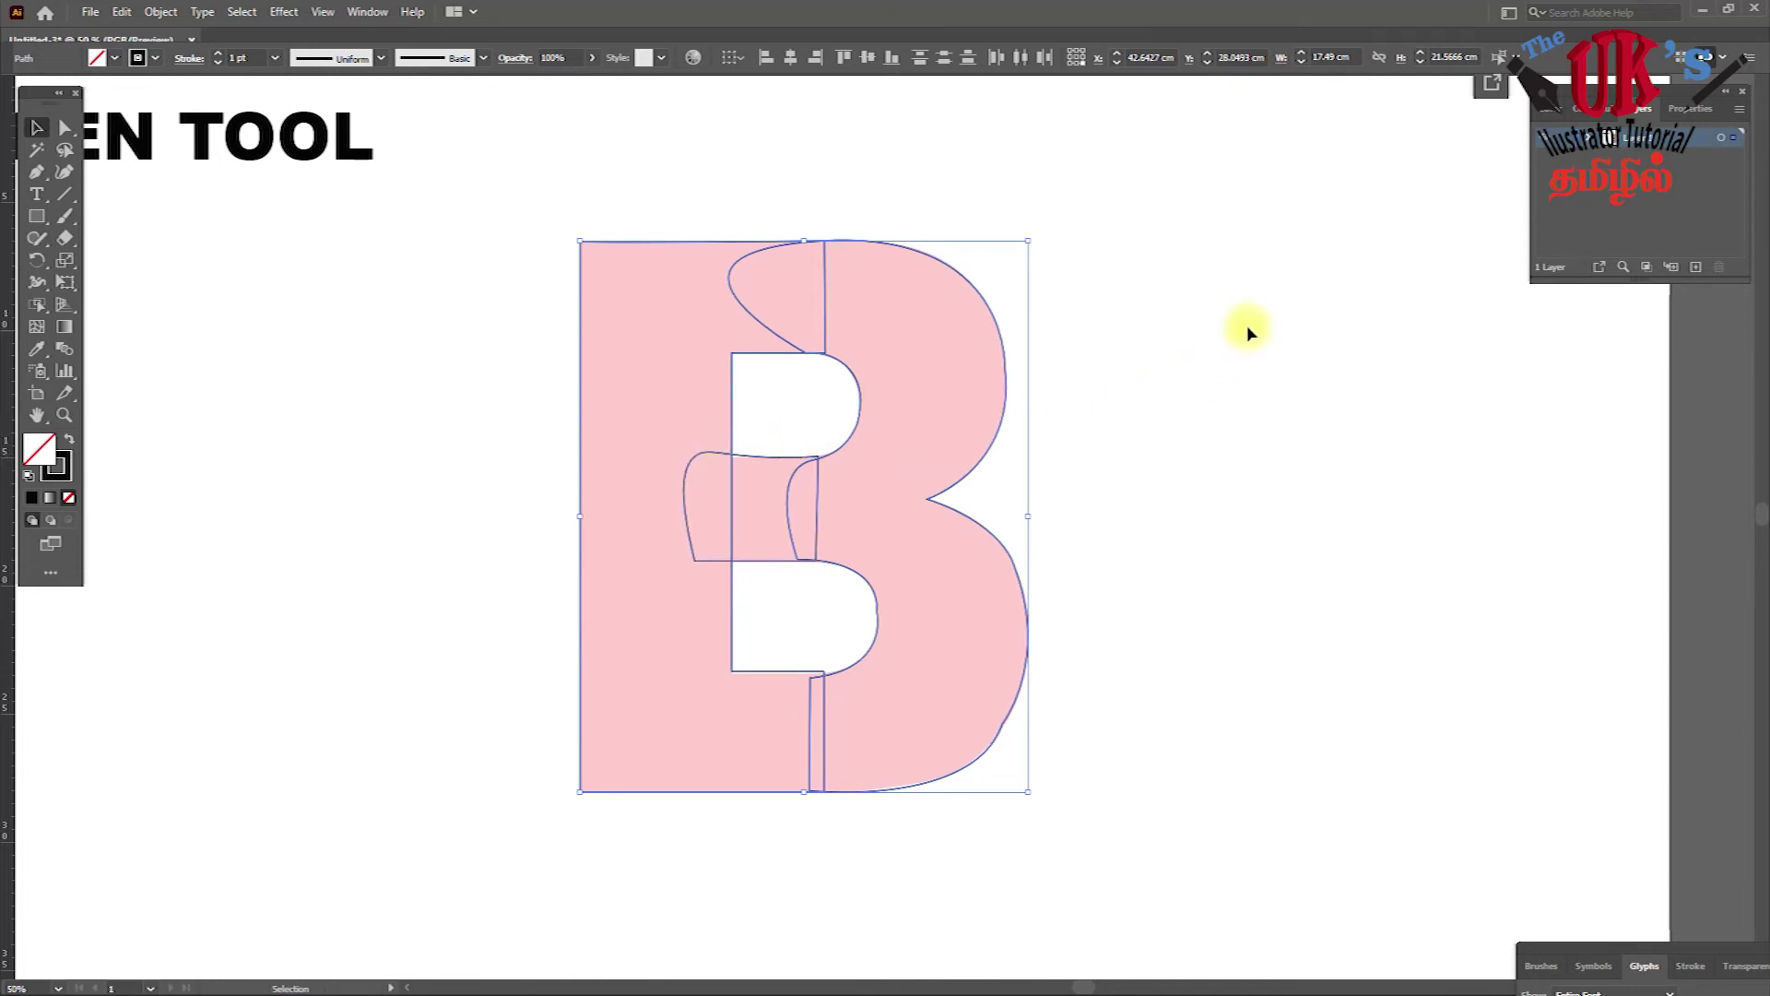
click(366, 13)
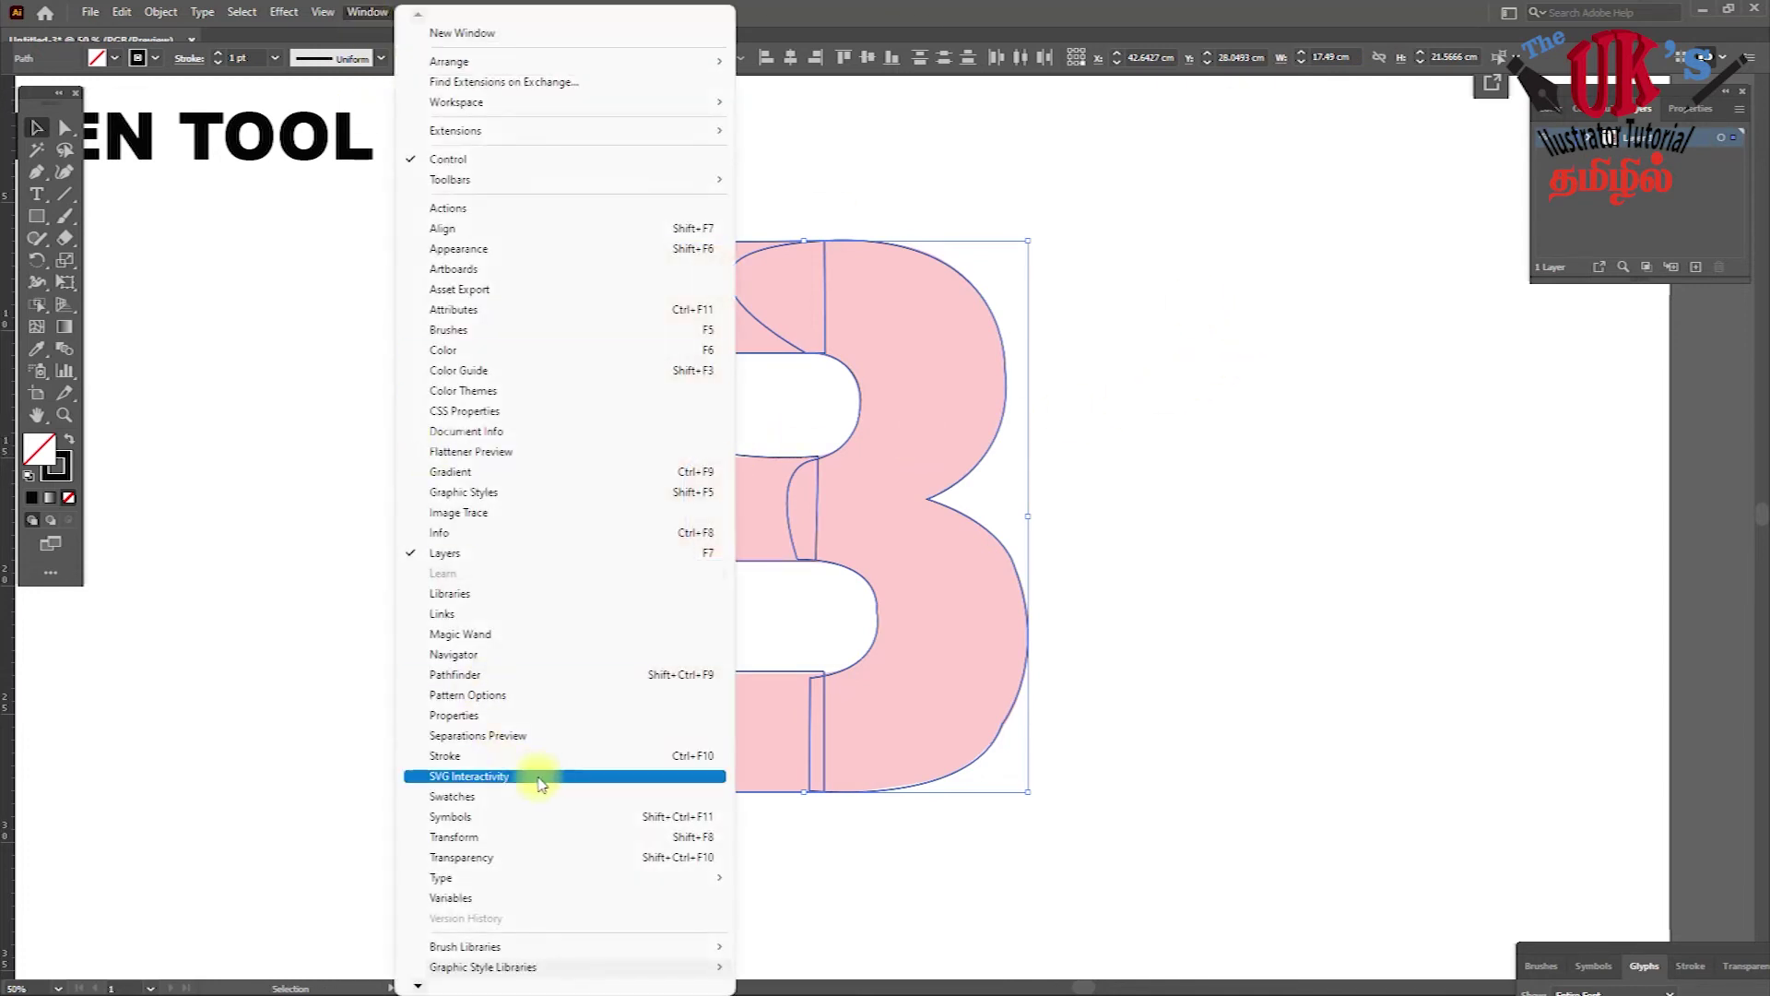
click(476, 676)
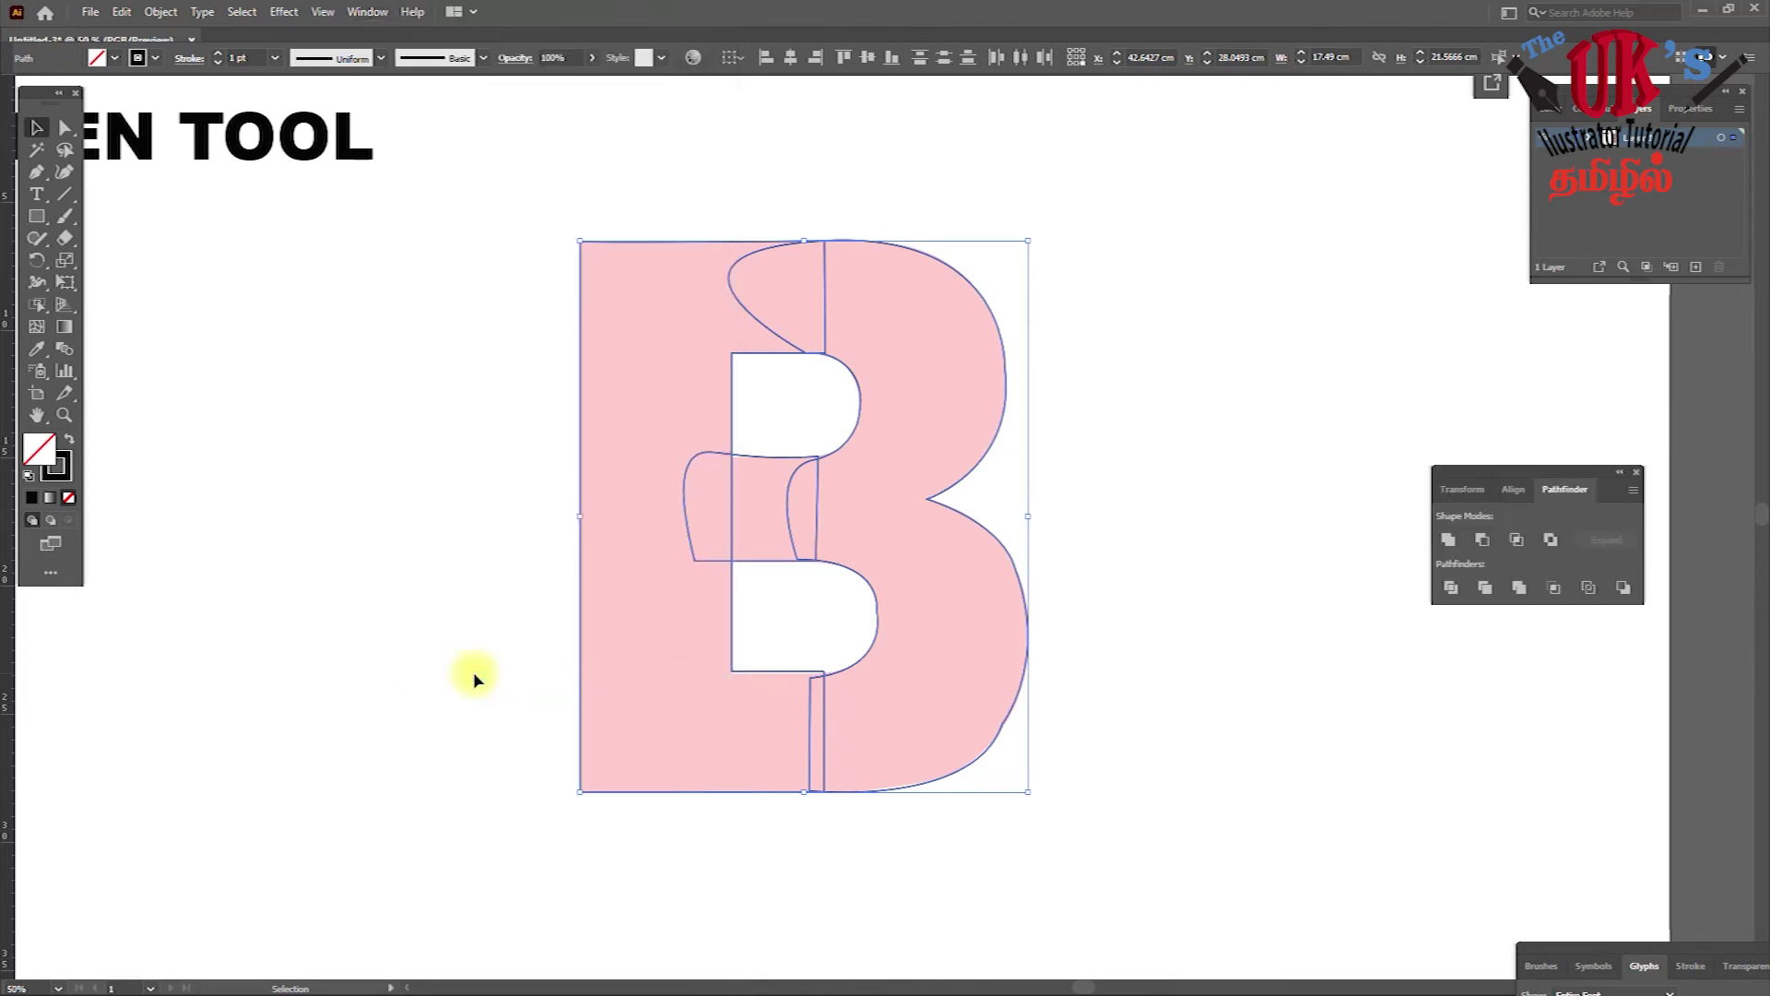
click(1449, 540)
click(1227, 360)
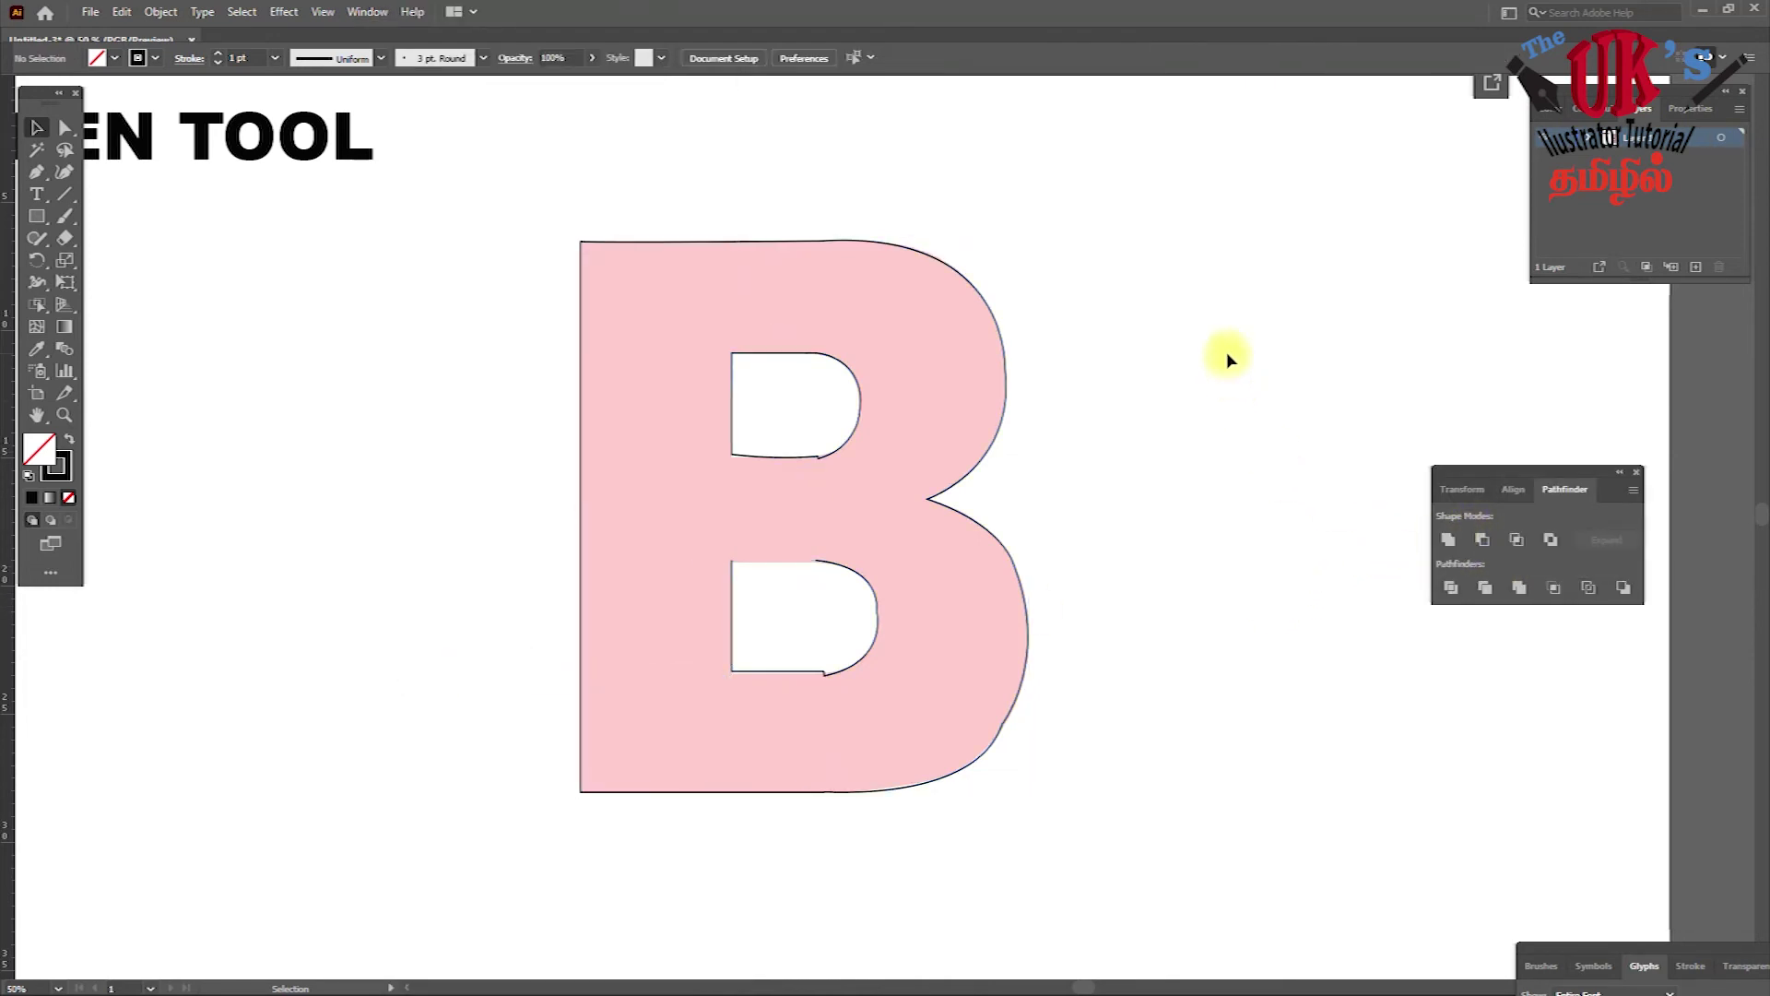
- Zoom in on the lower counter, straighten its corner segment, and nudge the bottom anchors down
click(61, 417)
click(824, 687)
click(891, 513)
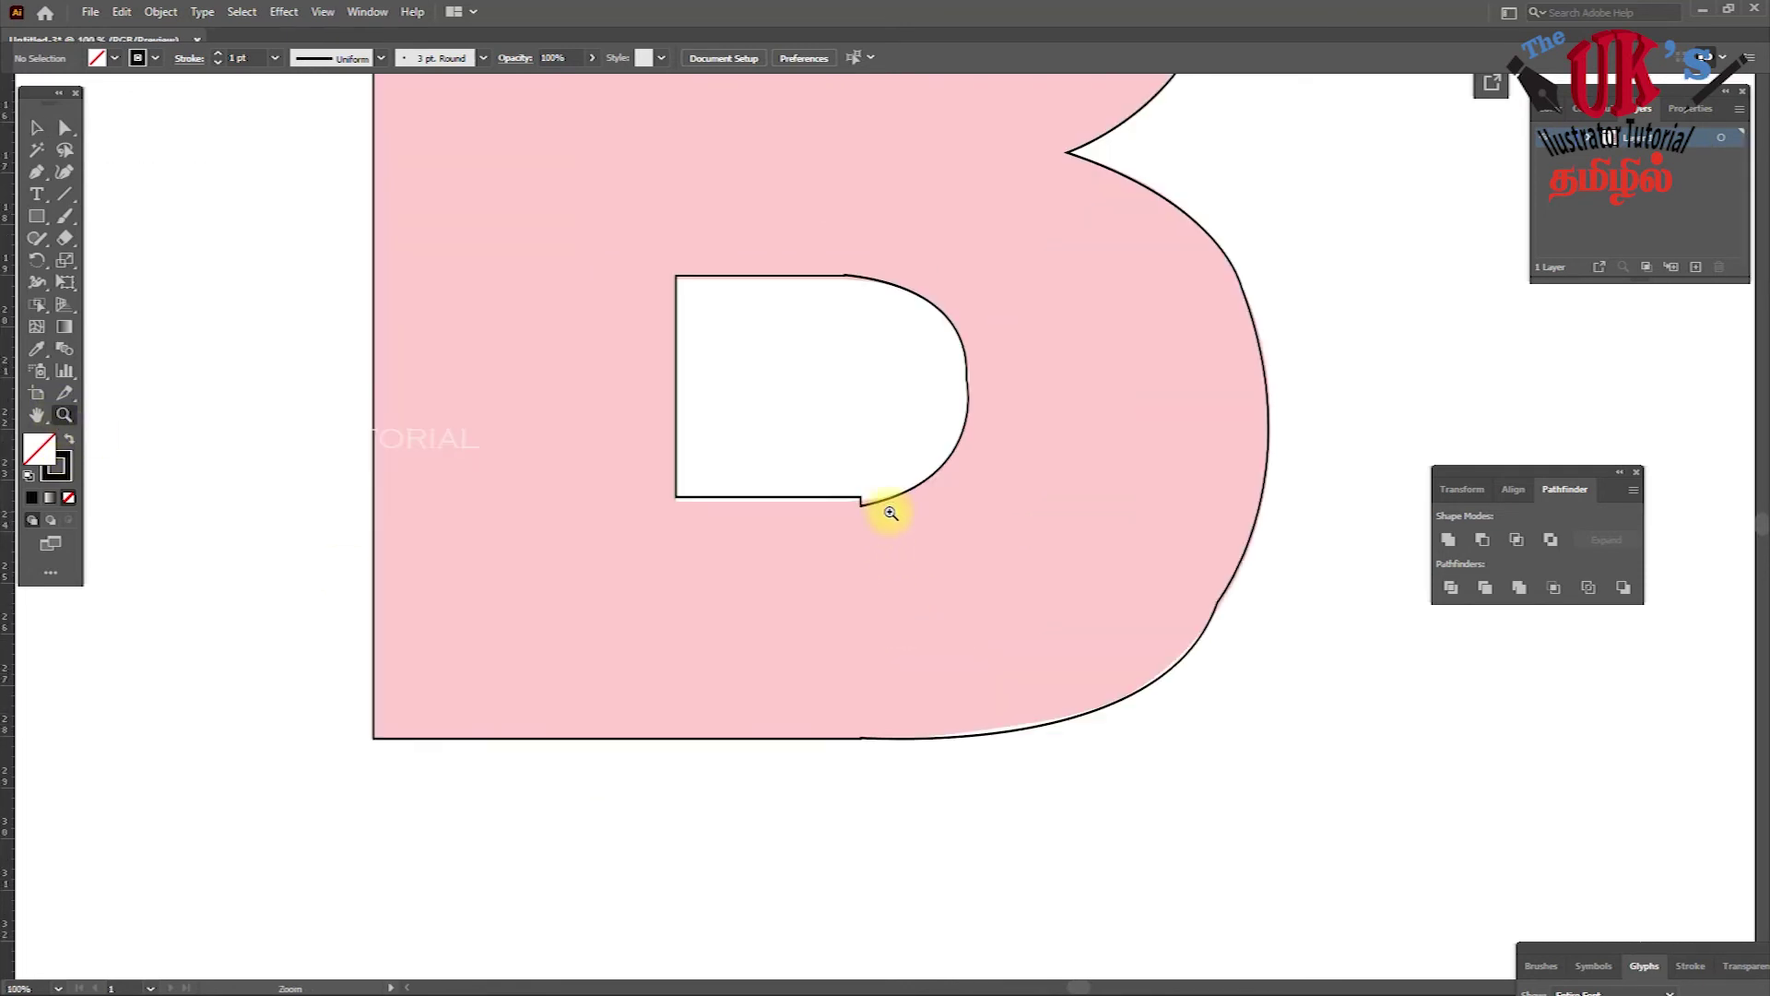
click(900, 508)
click(64, 127)
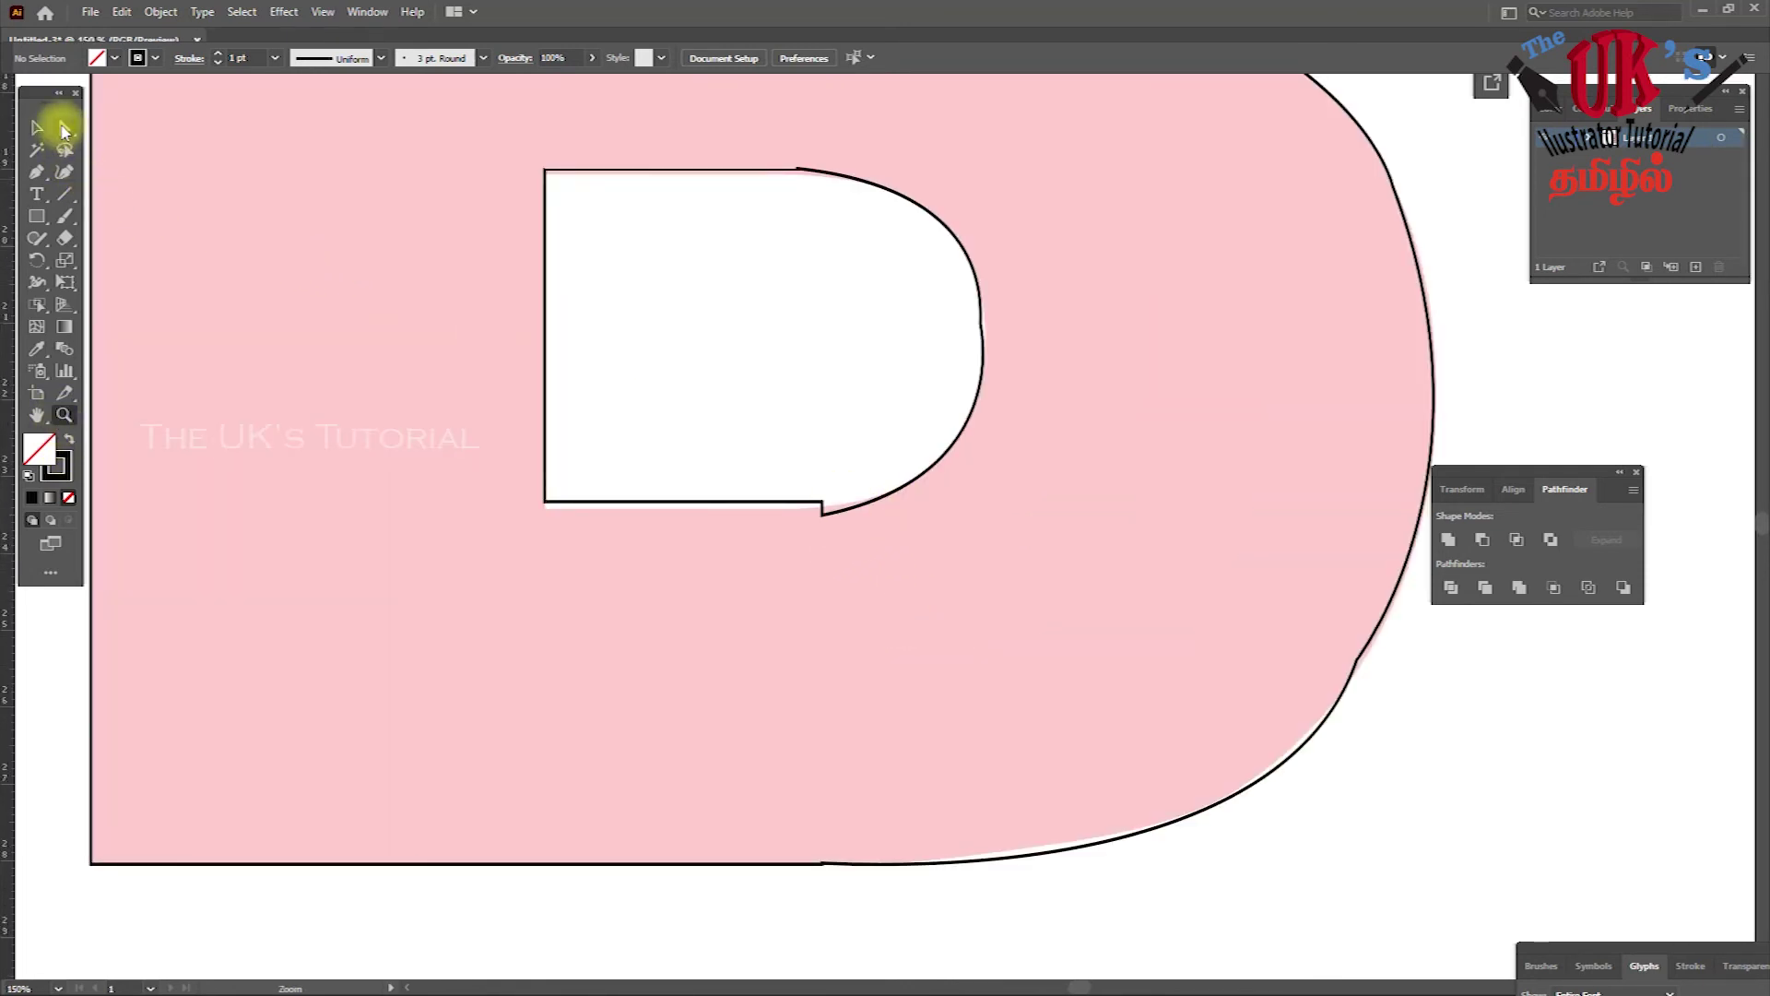
click(825, 516)
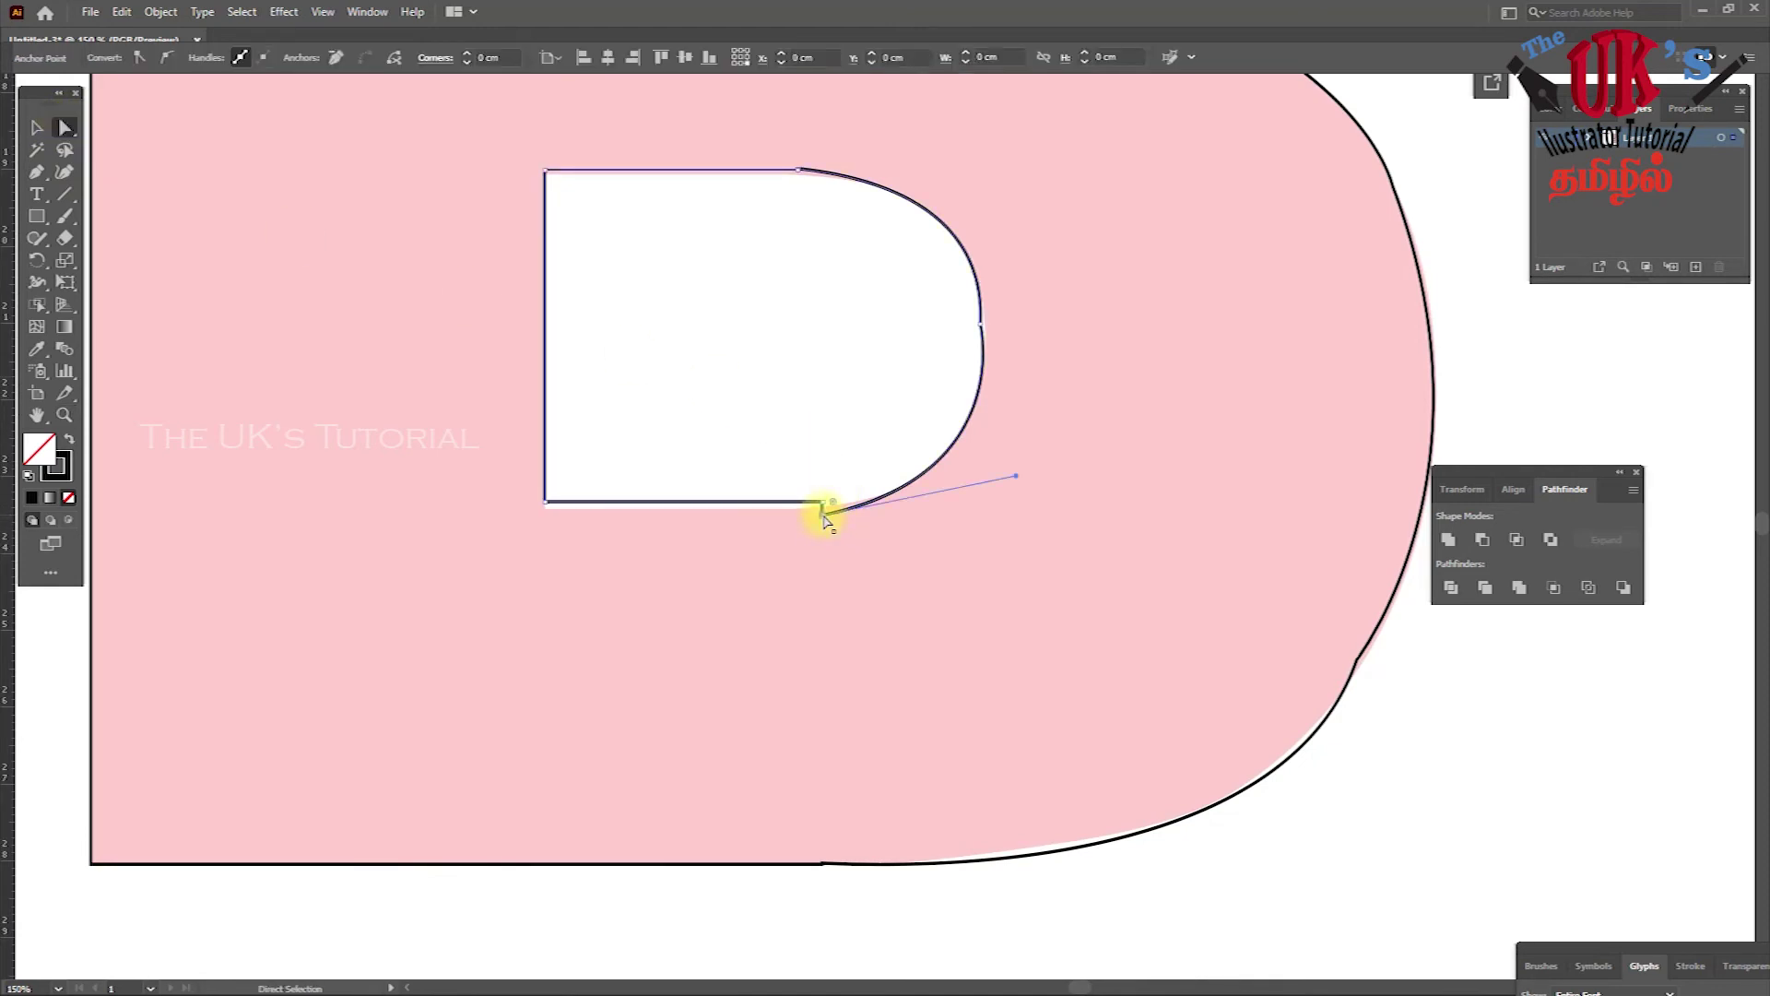
click(338, 58)
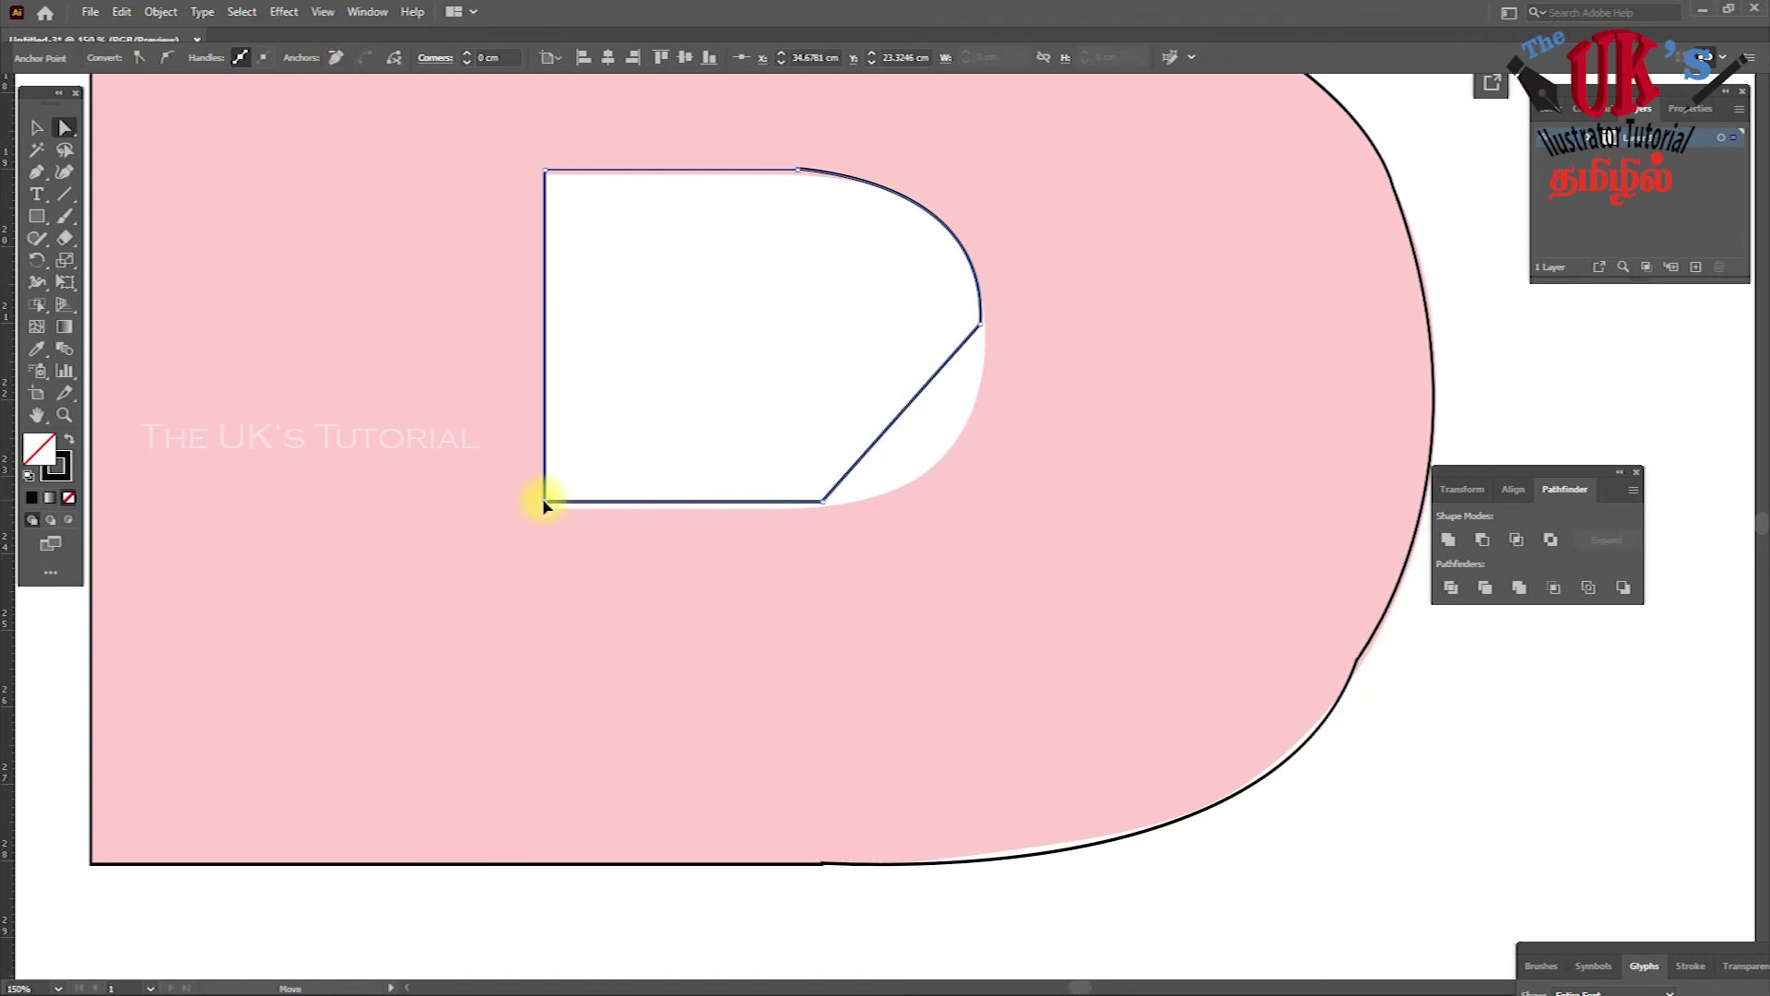
drag(544, 505, 545, 510)
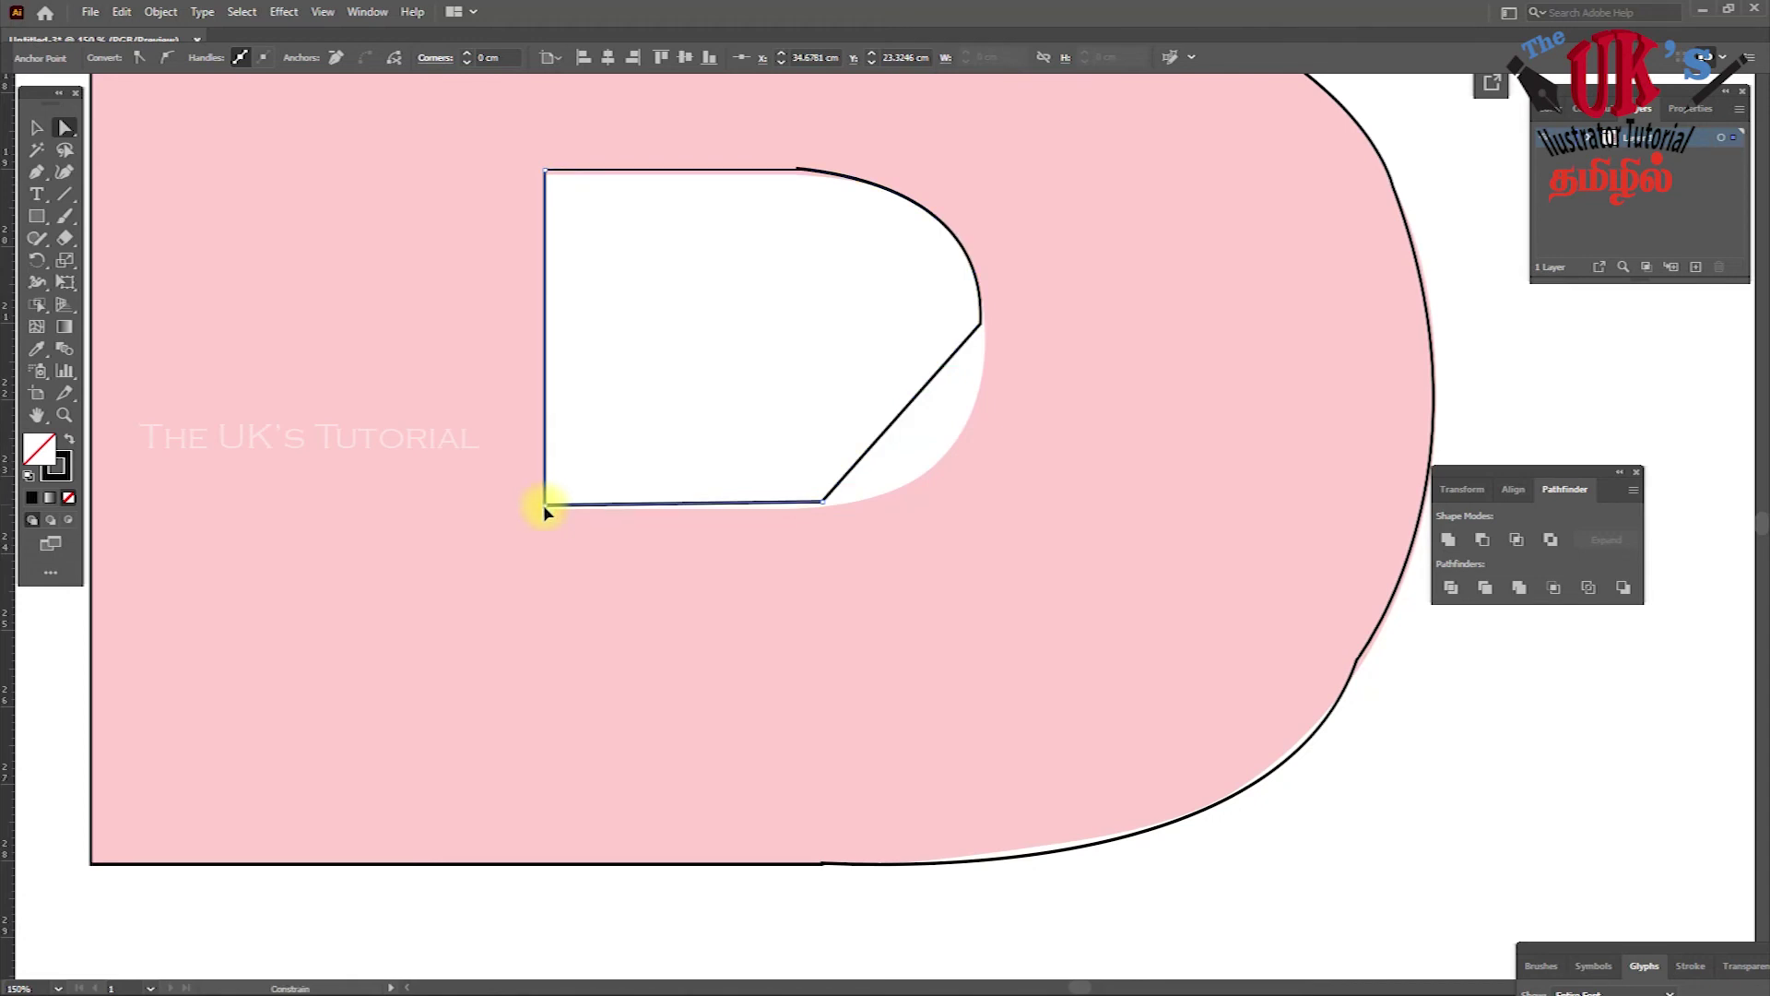
click(825, 503)
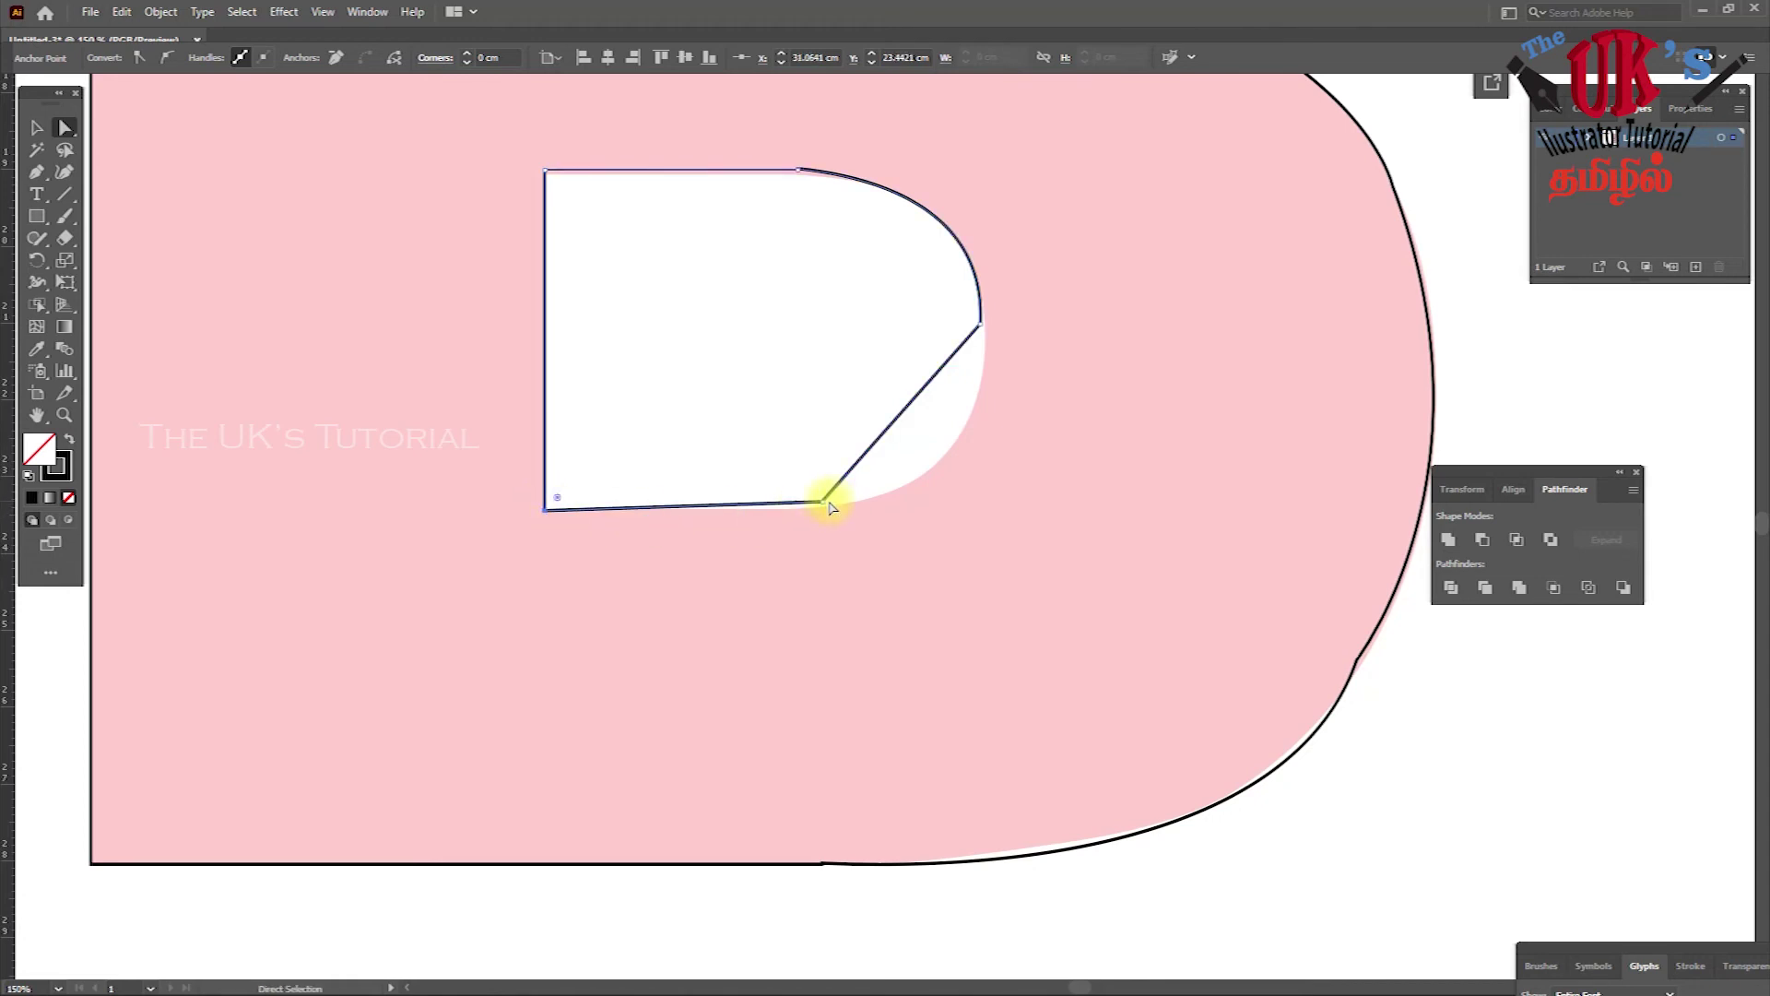
drag(823, 507, 828, 513)
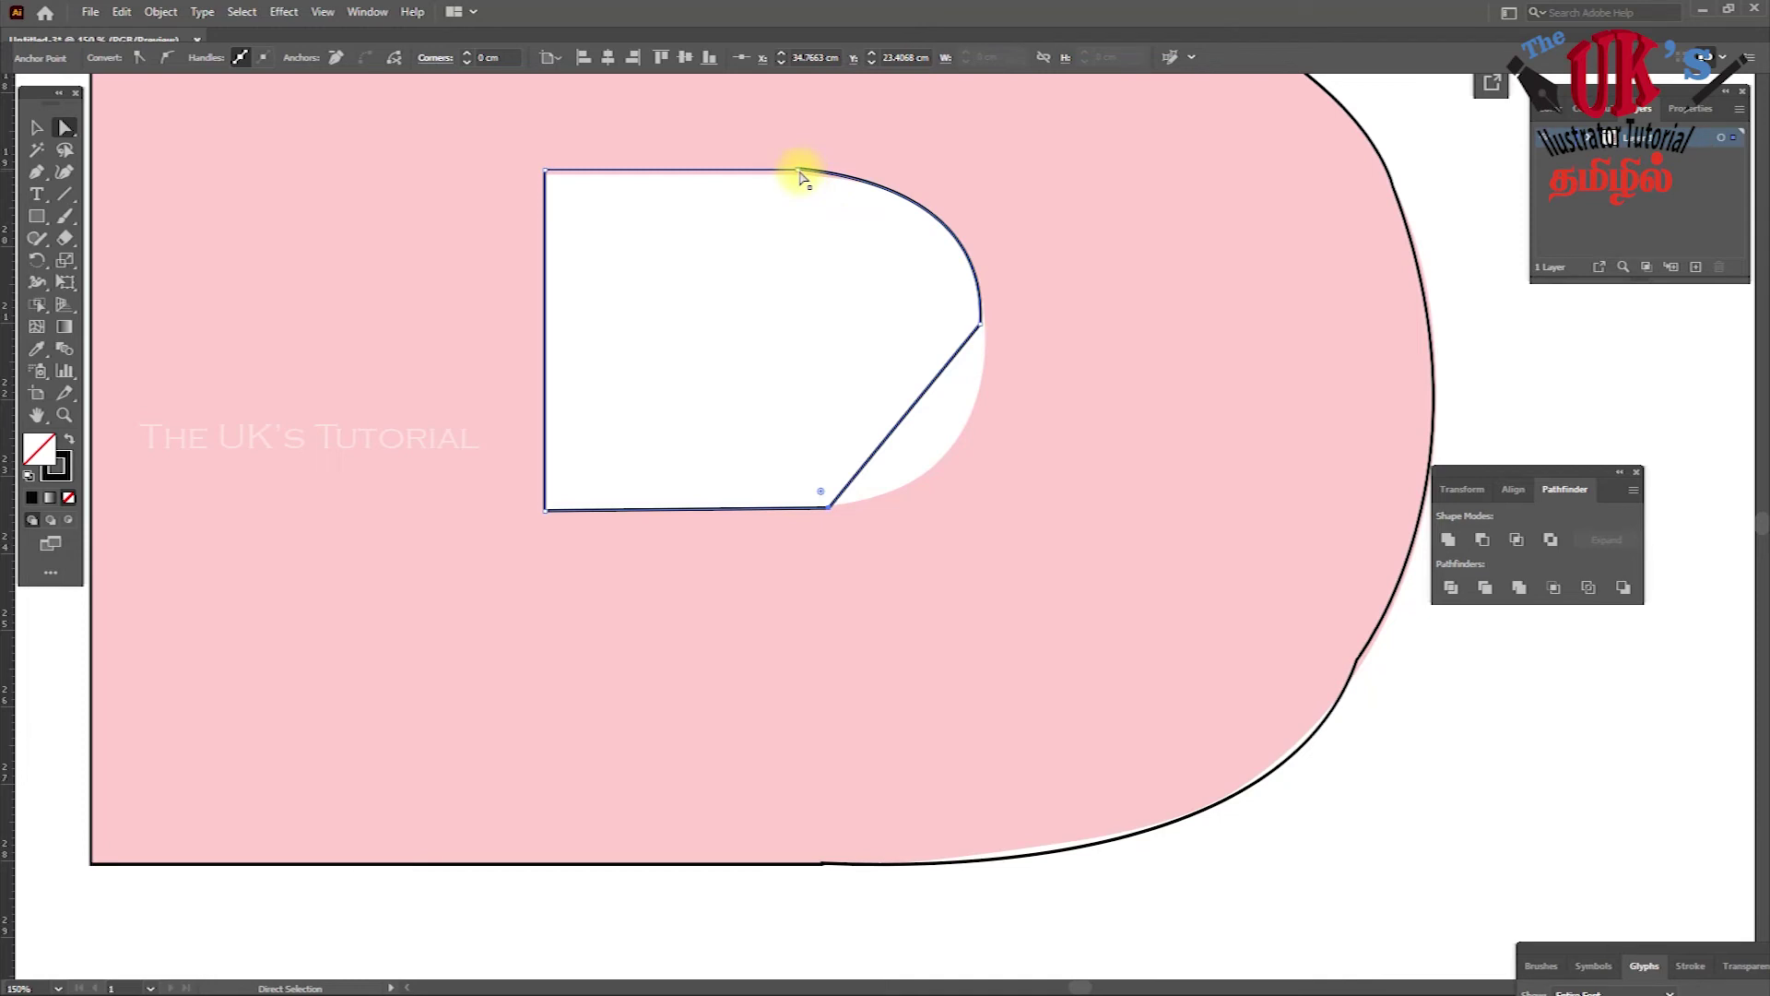
- Remove the extra top anchor and drag handles so the counter's top edge curves smoothly
drag(800, 172, 784, 171)
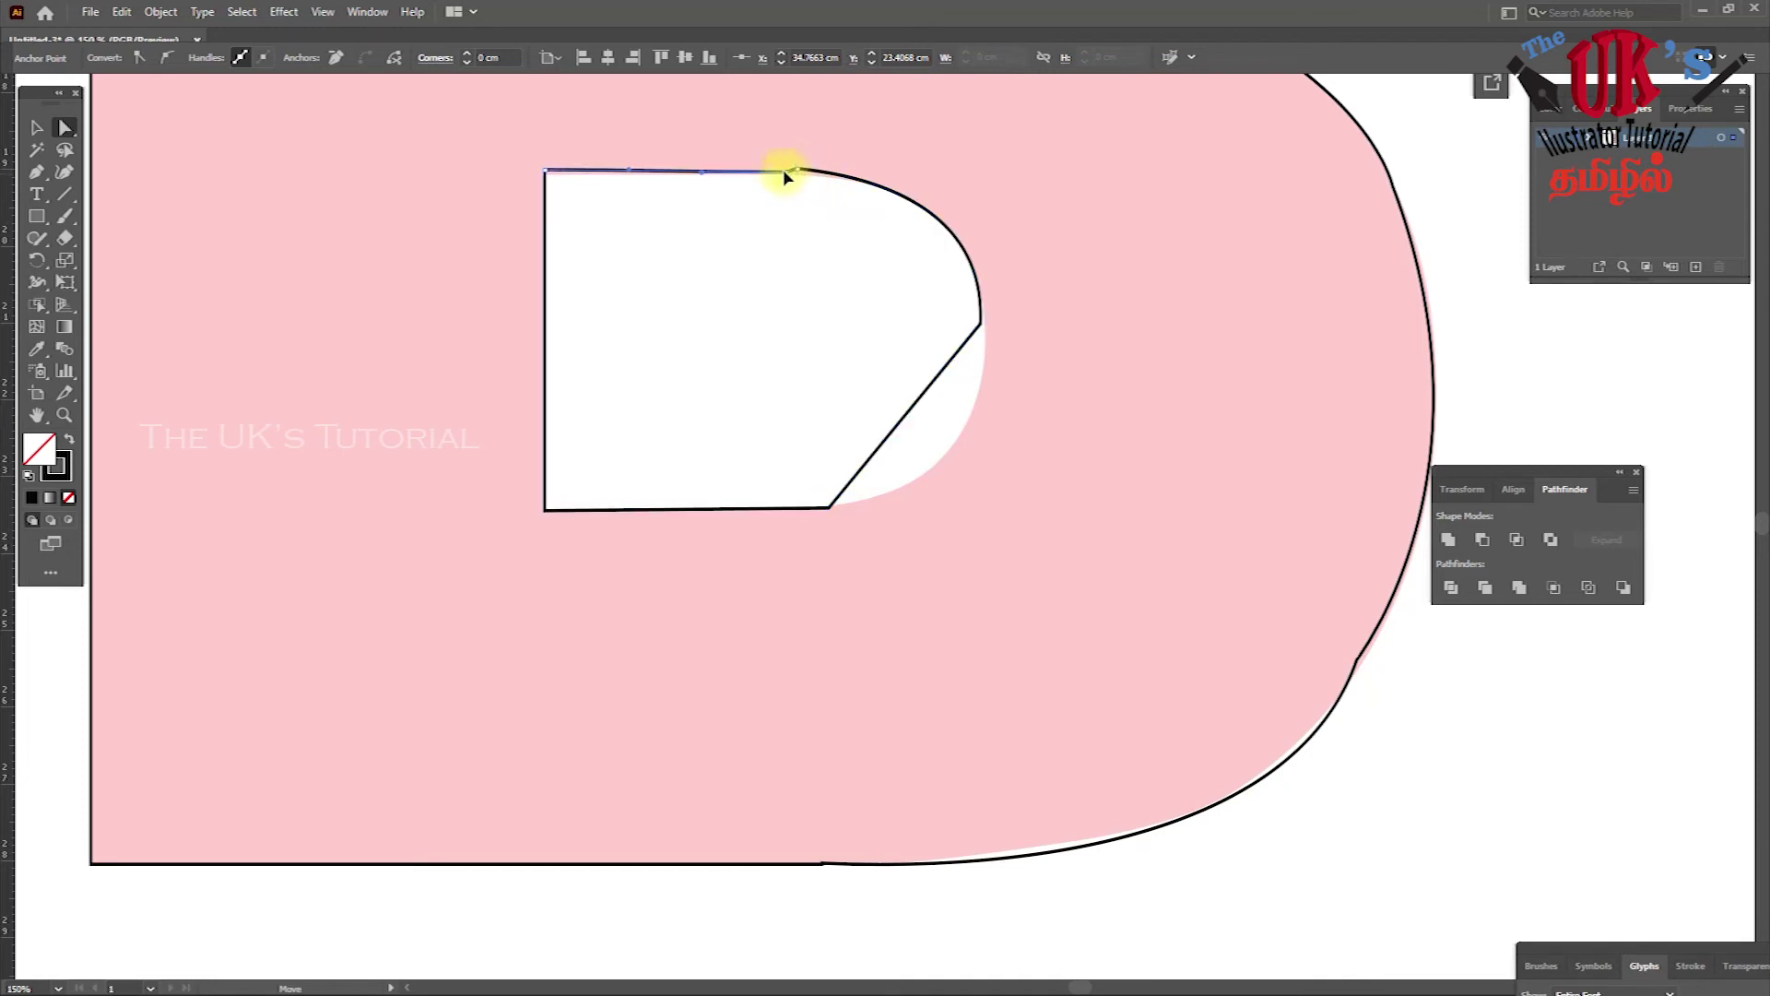
click(335, 57)
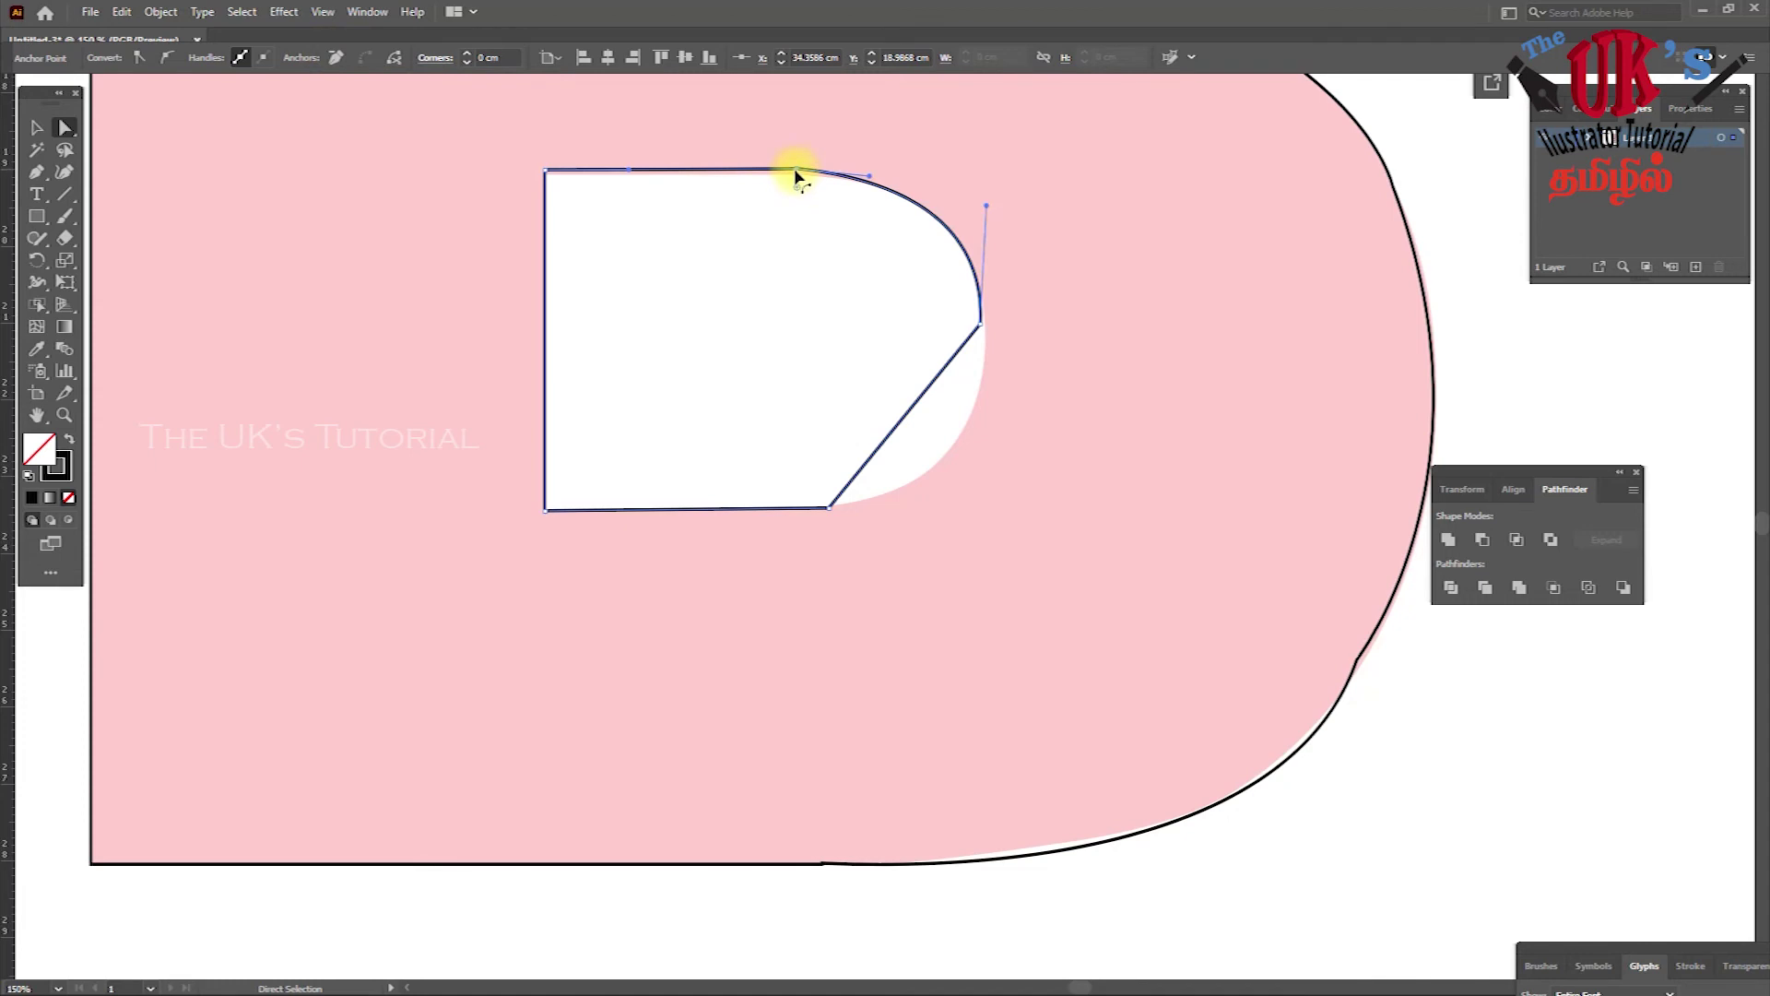
drag(791, 173, 779, 169)
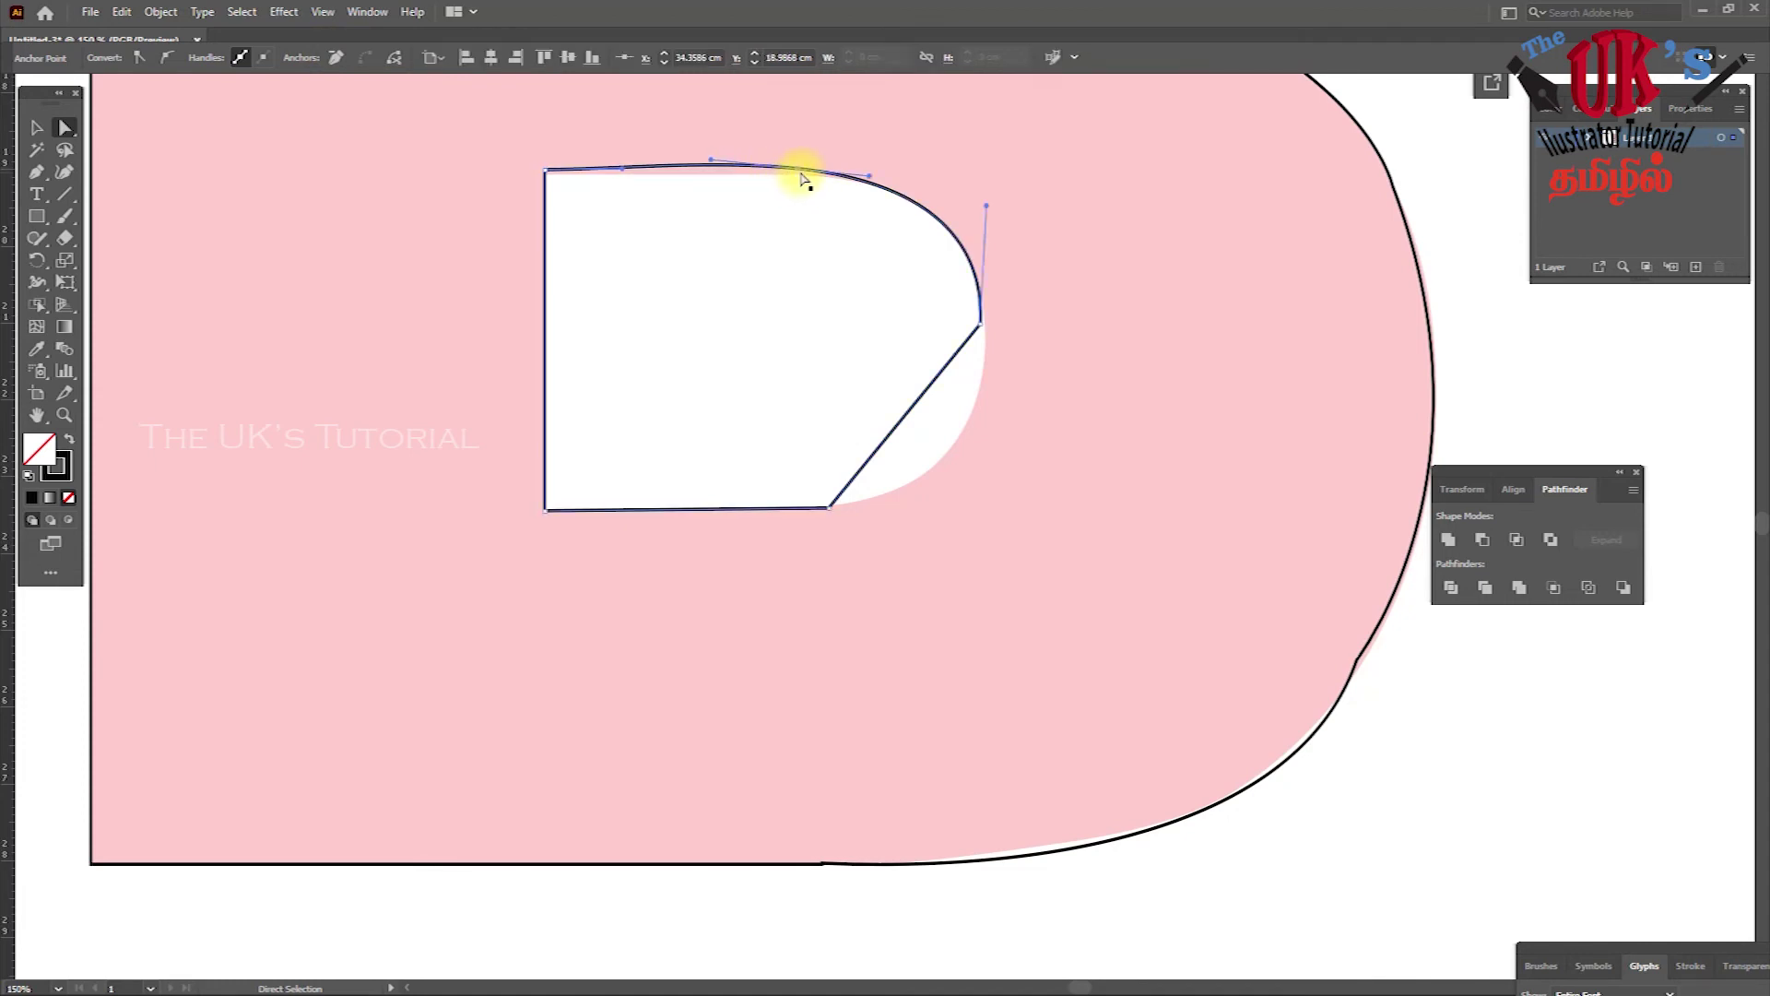
click(337, 57)
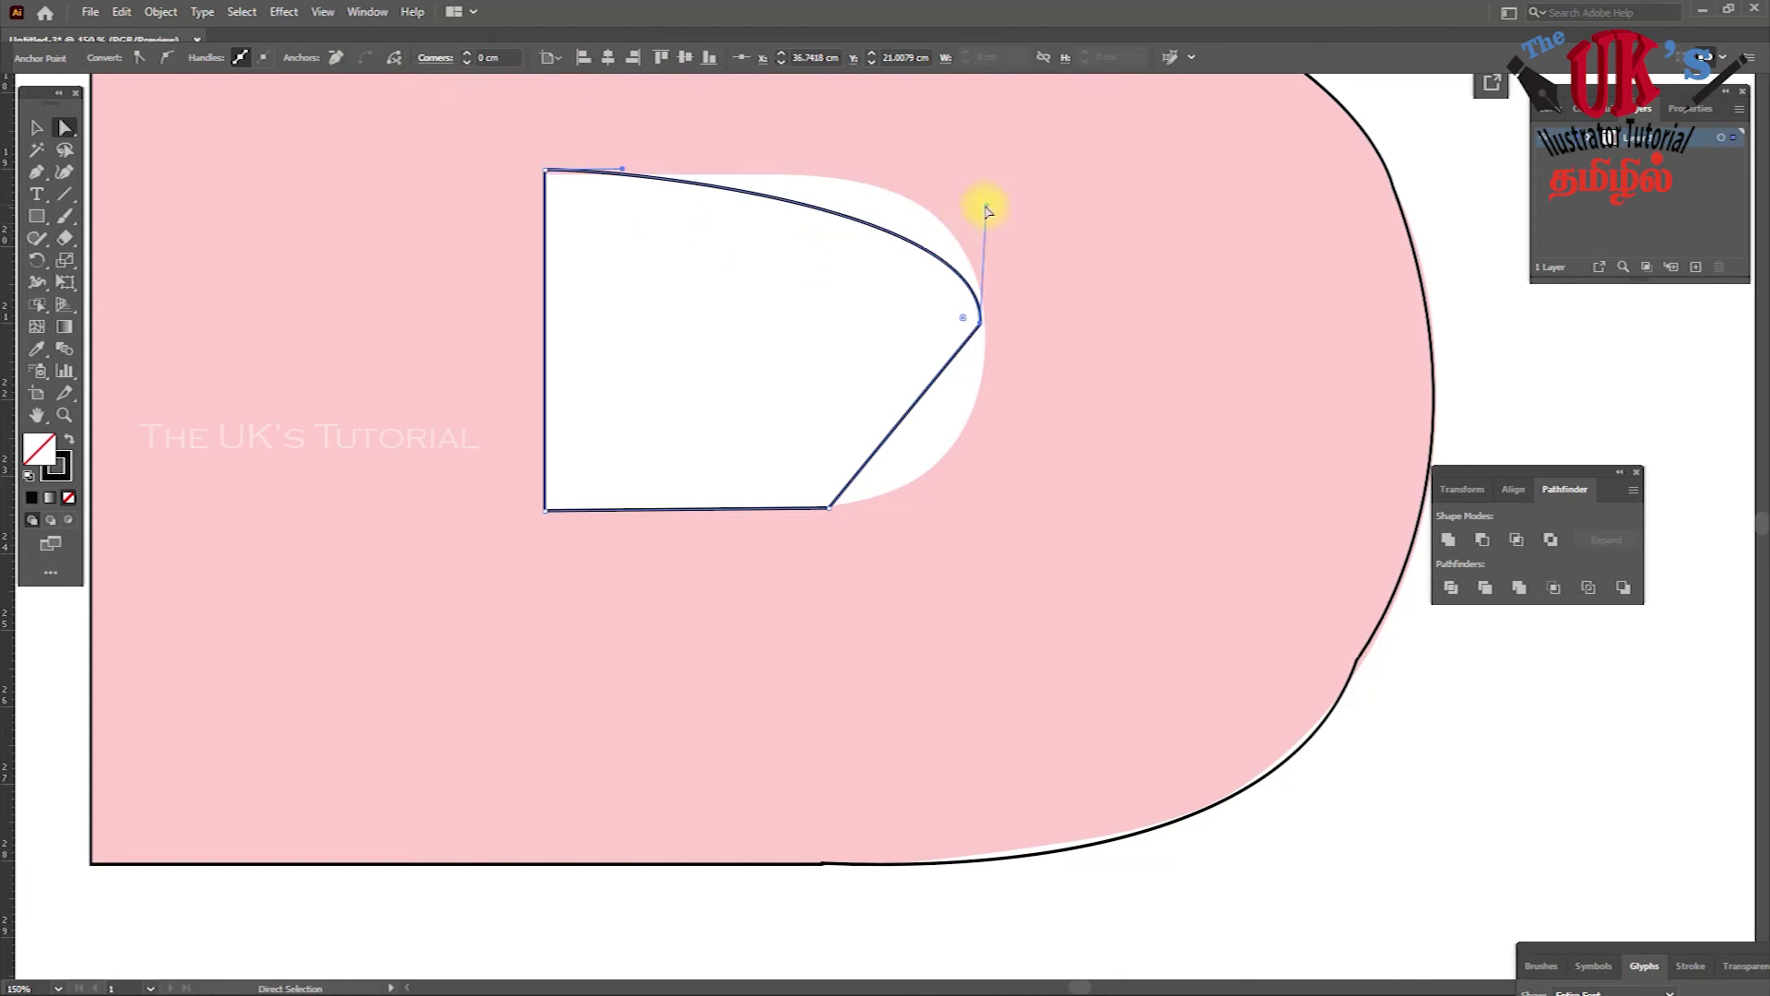
drag(986, 206, 994, 131)
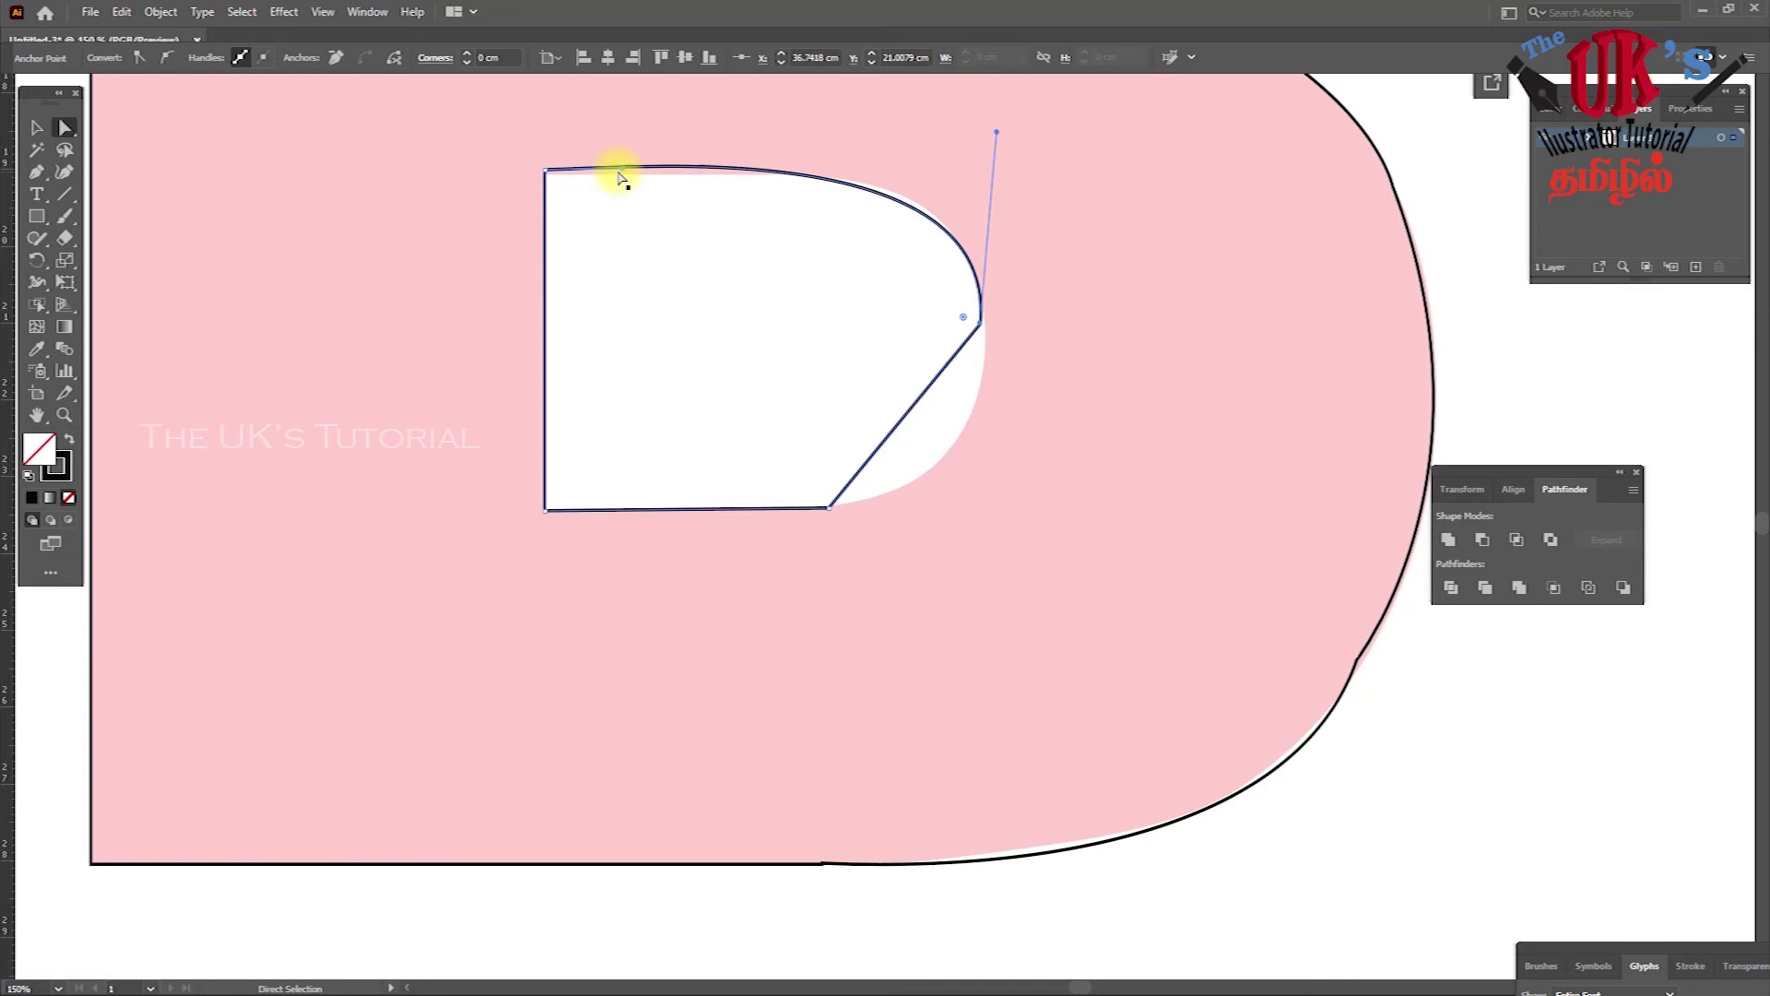
drag(624, 173, 695, 177)
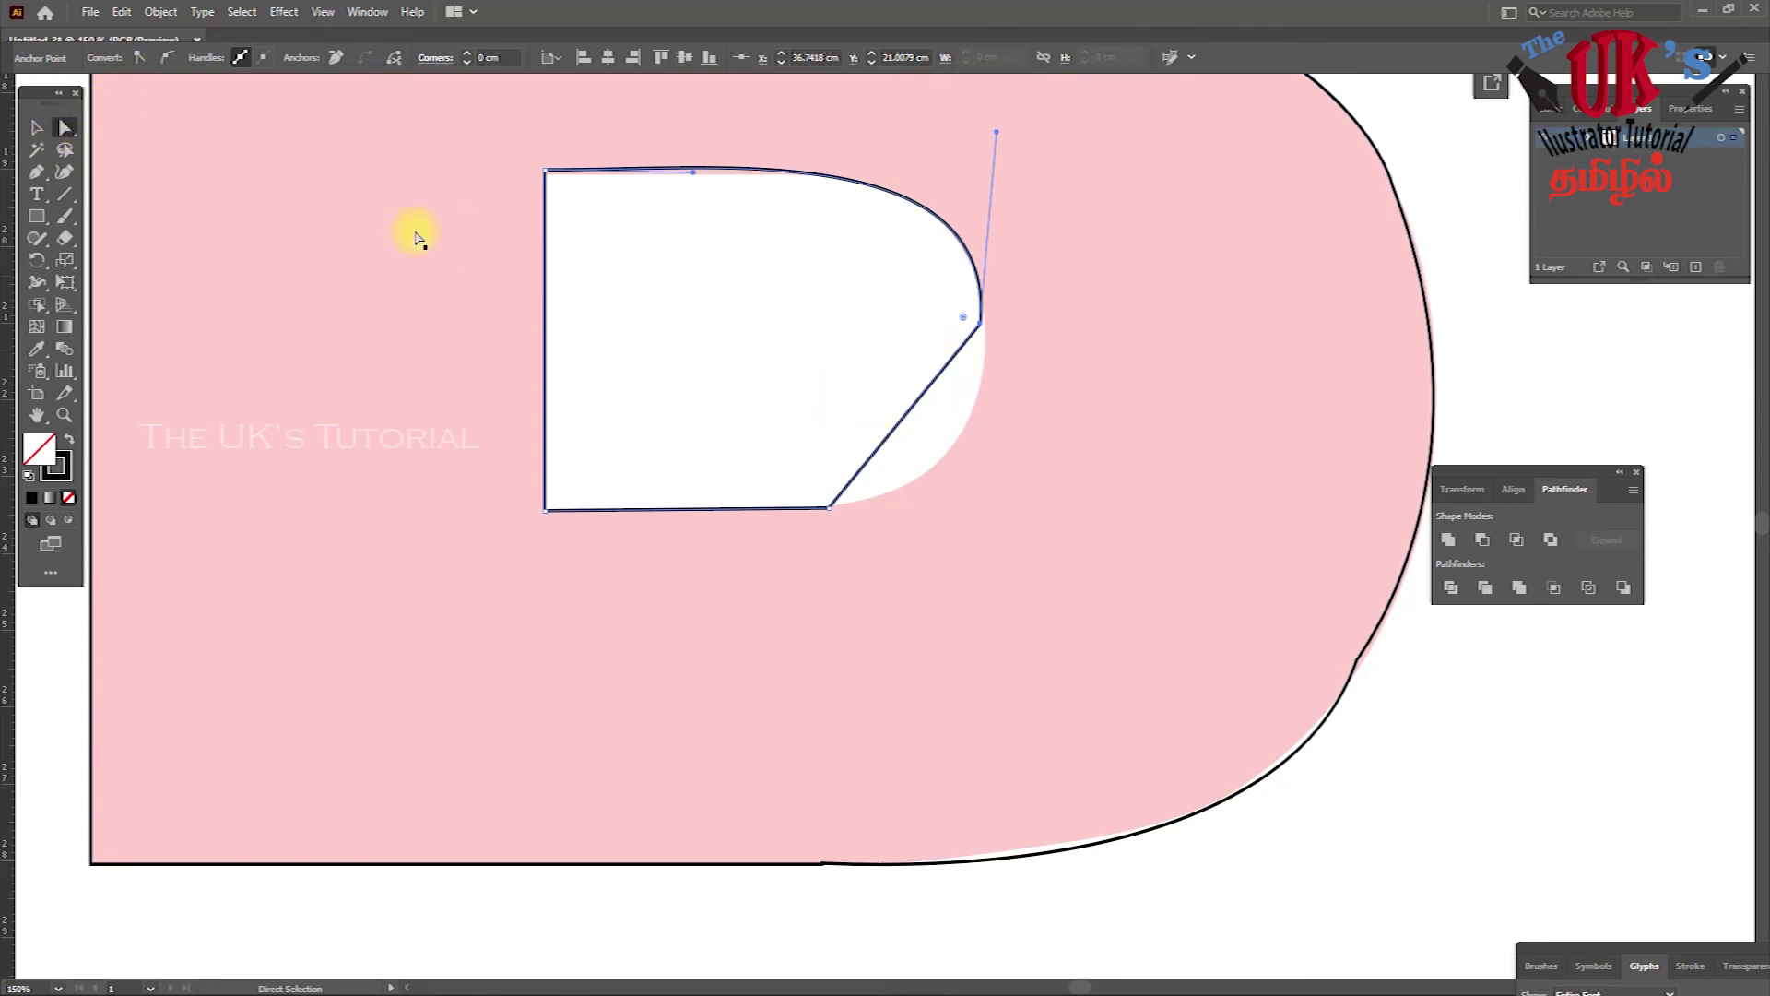
click(63, 174)
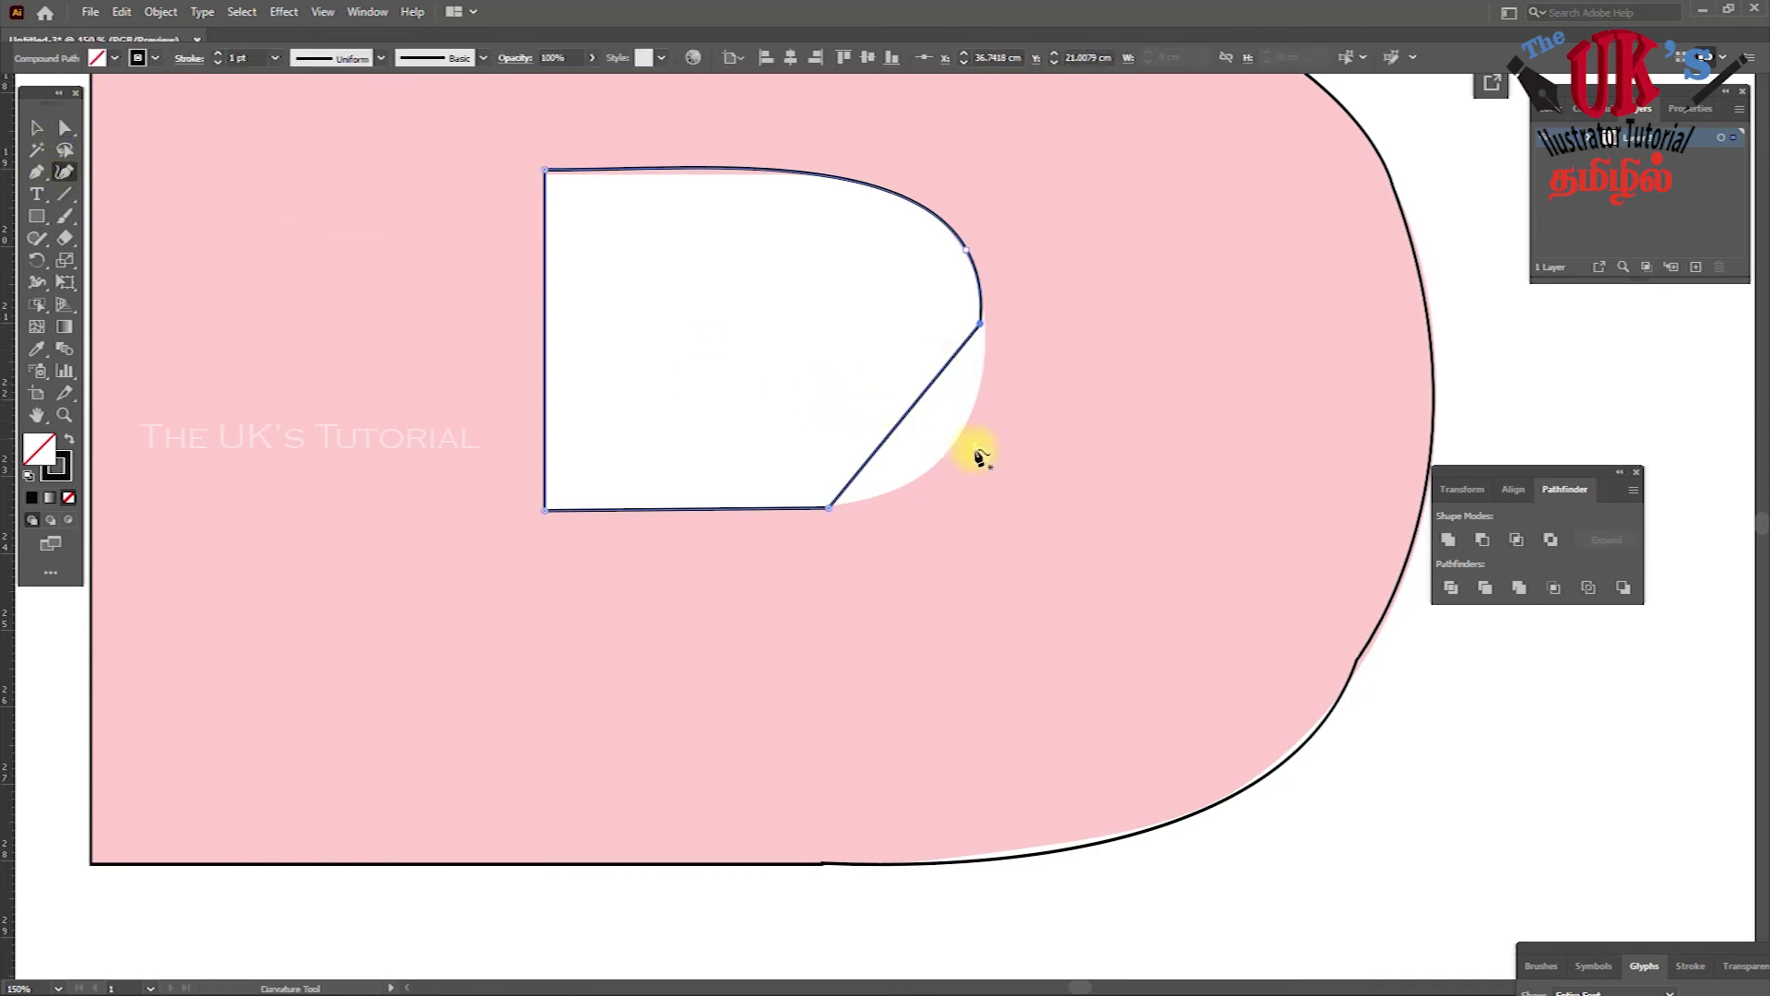
- Bend the lower counter's diagonal edge into a smooth curve and flatten its top edge with the Curvature tool
drag(919, 408, 959, 448)
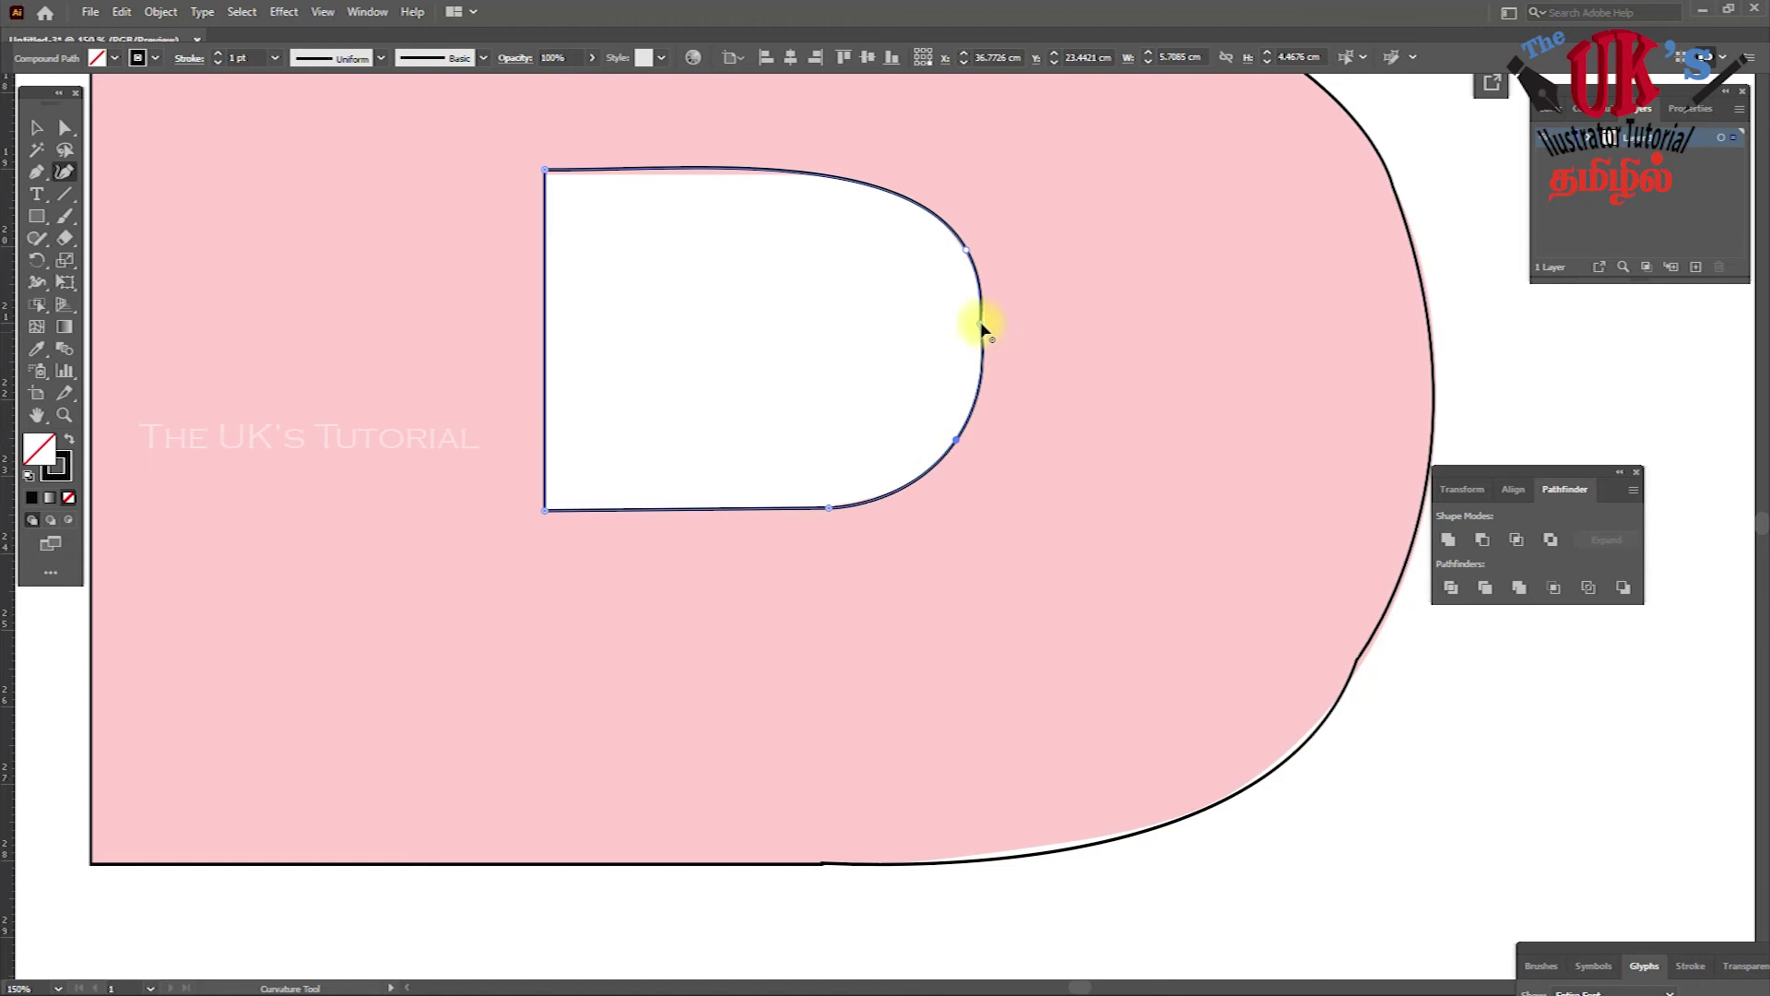
drag(982, 327, 984, 328)
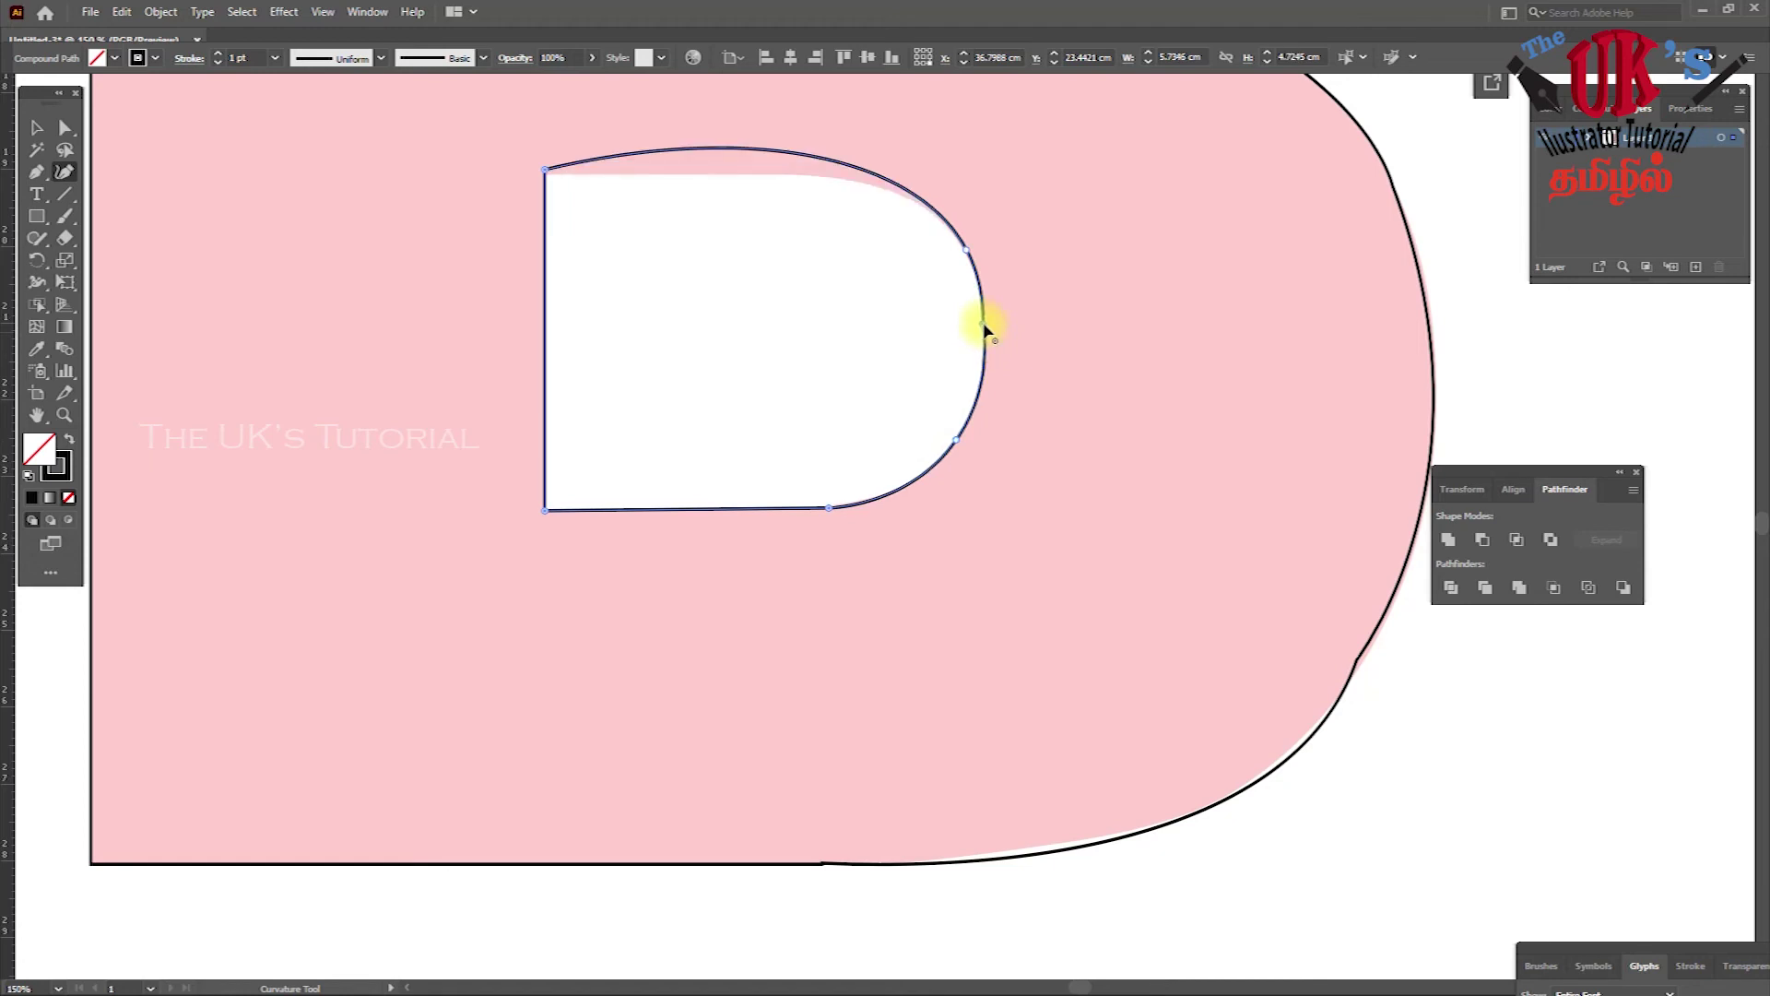
drag(775, 155, 778, 172)
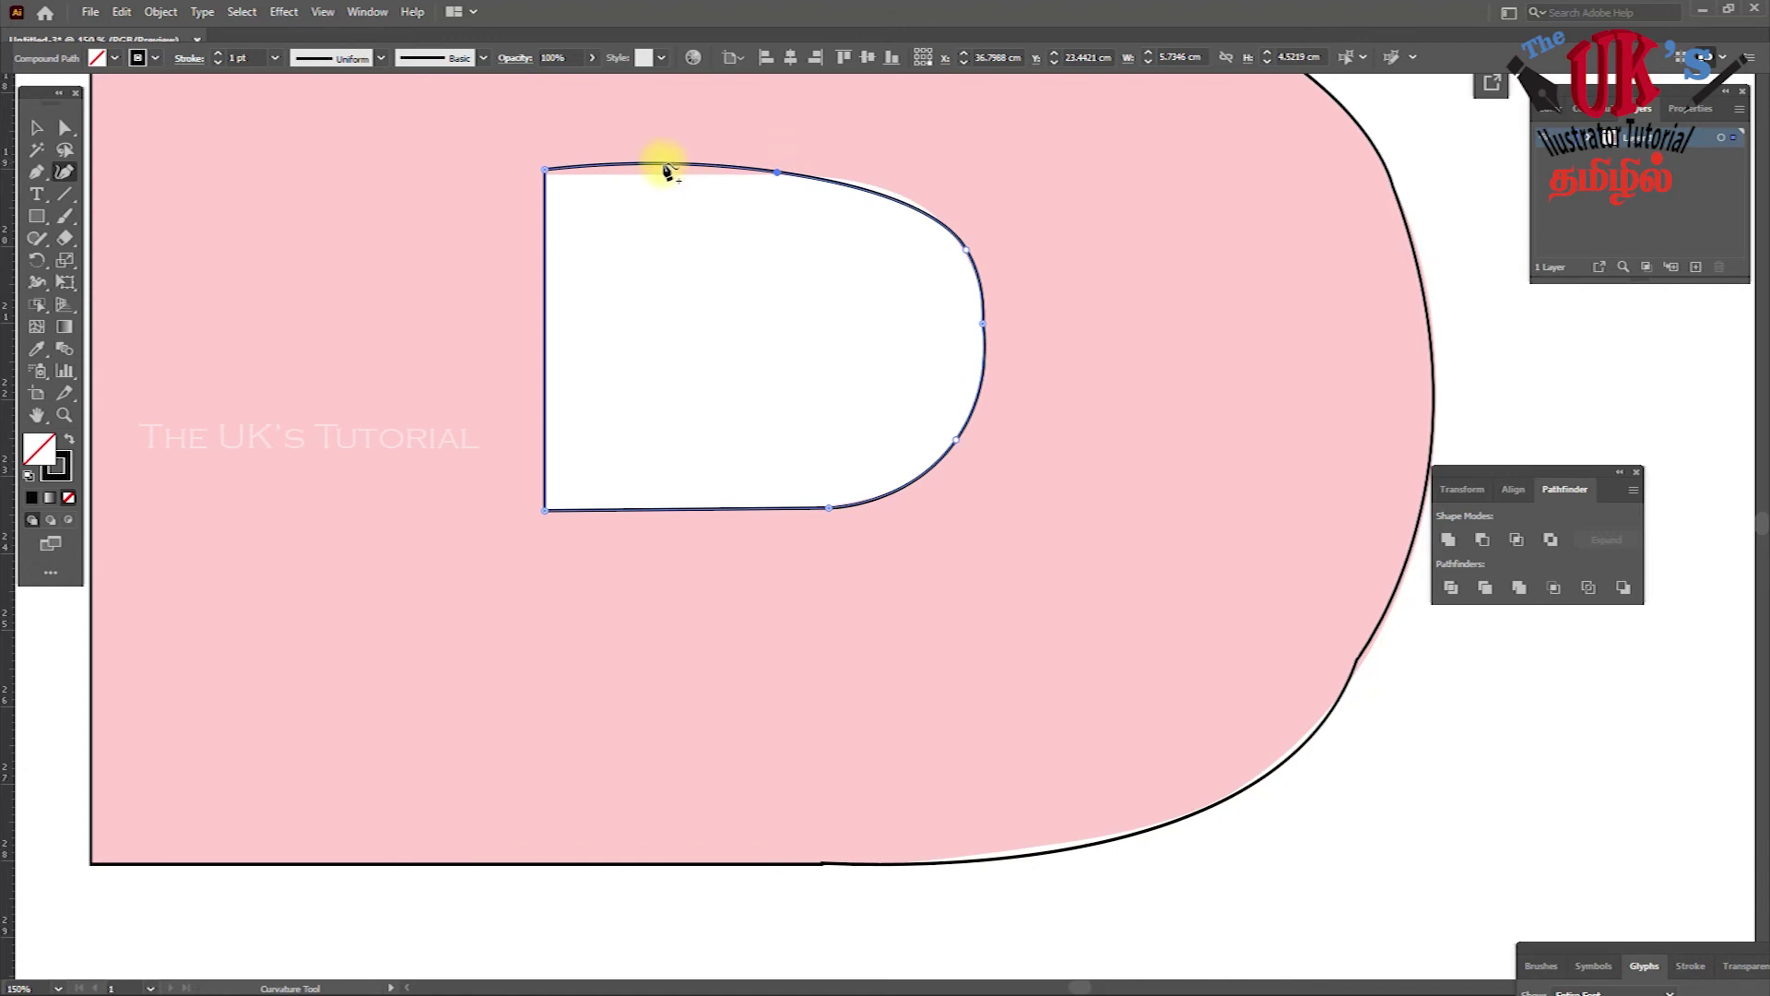
drag(666, 168, 671, 178)
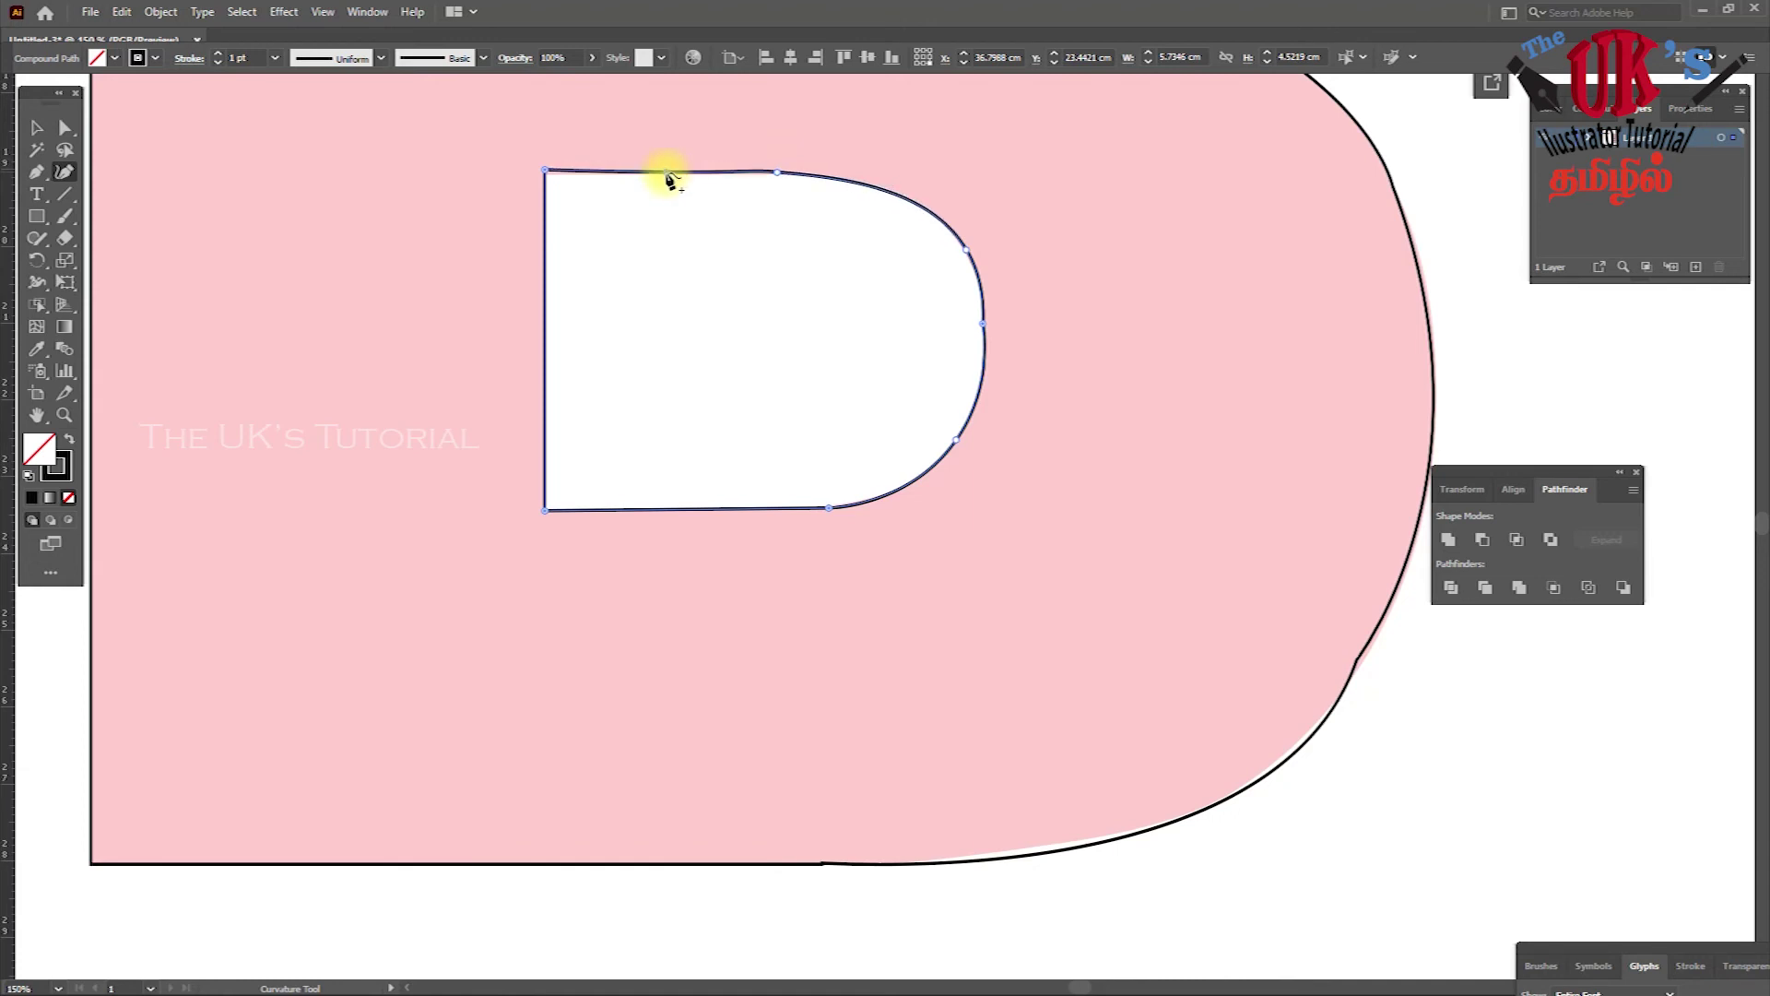
click(39, 134)
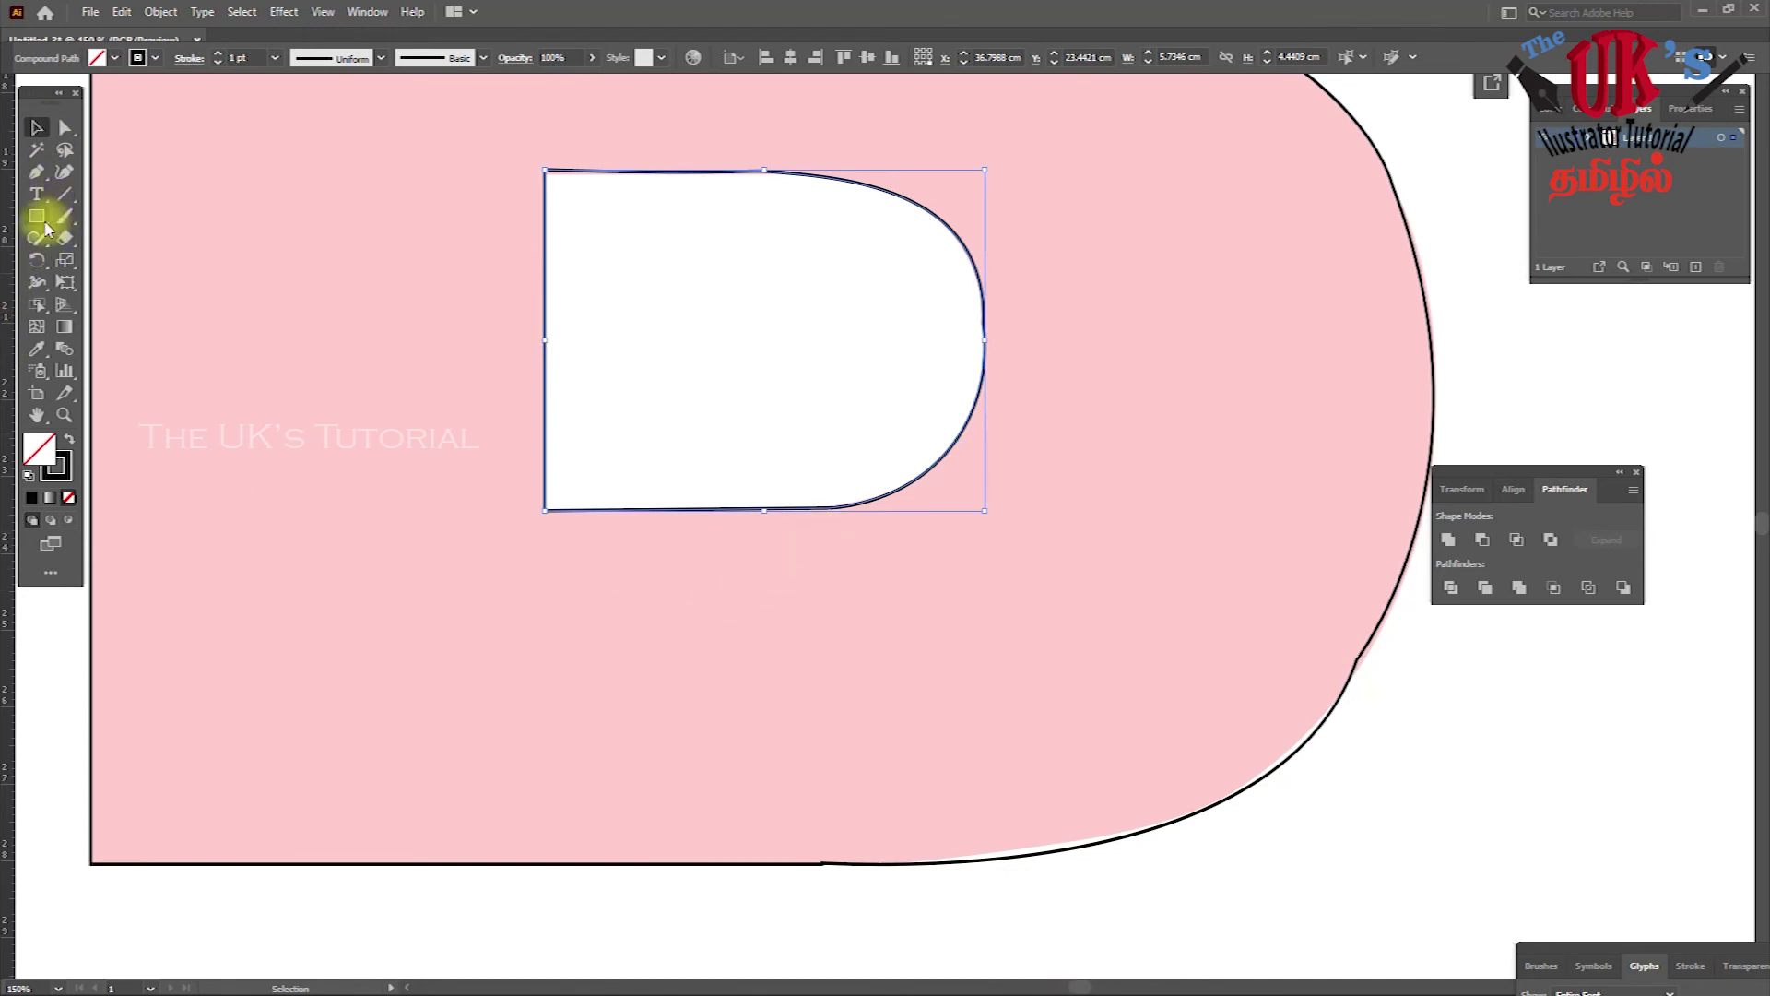
- Smooth the upper counter's right side, lower-right curve and top edge with the Smooth tool
click(45, 226)
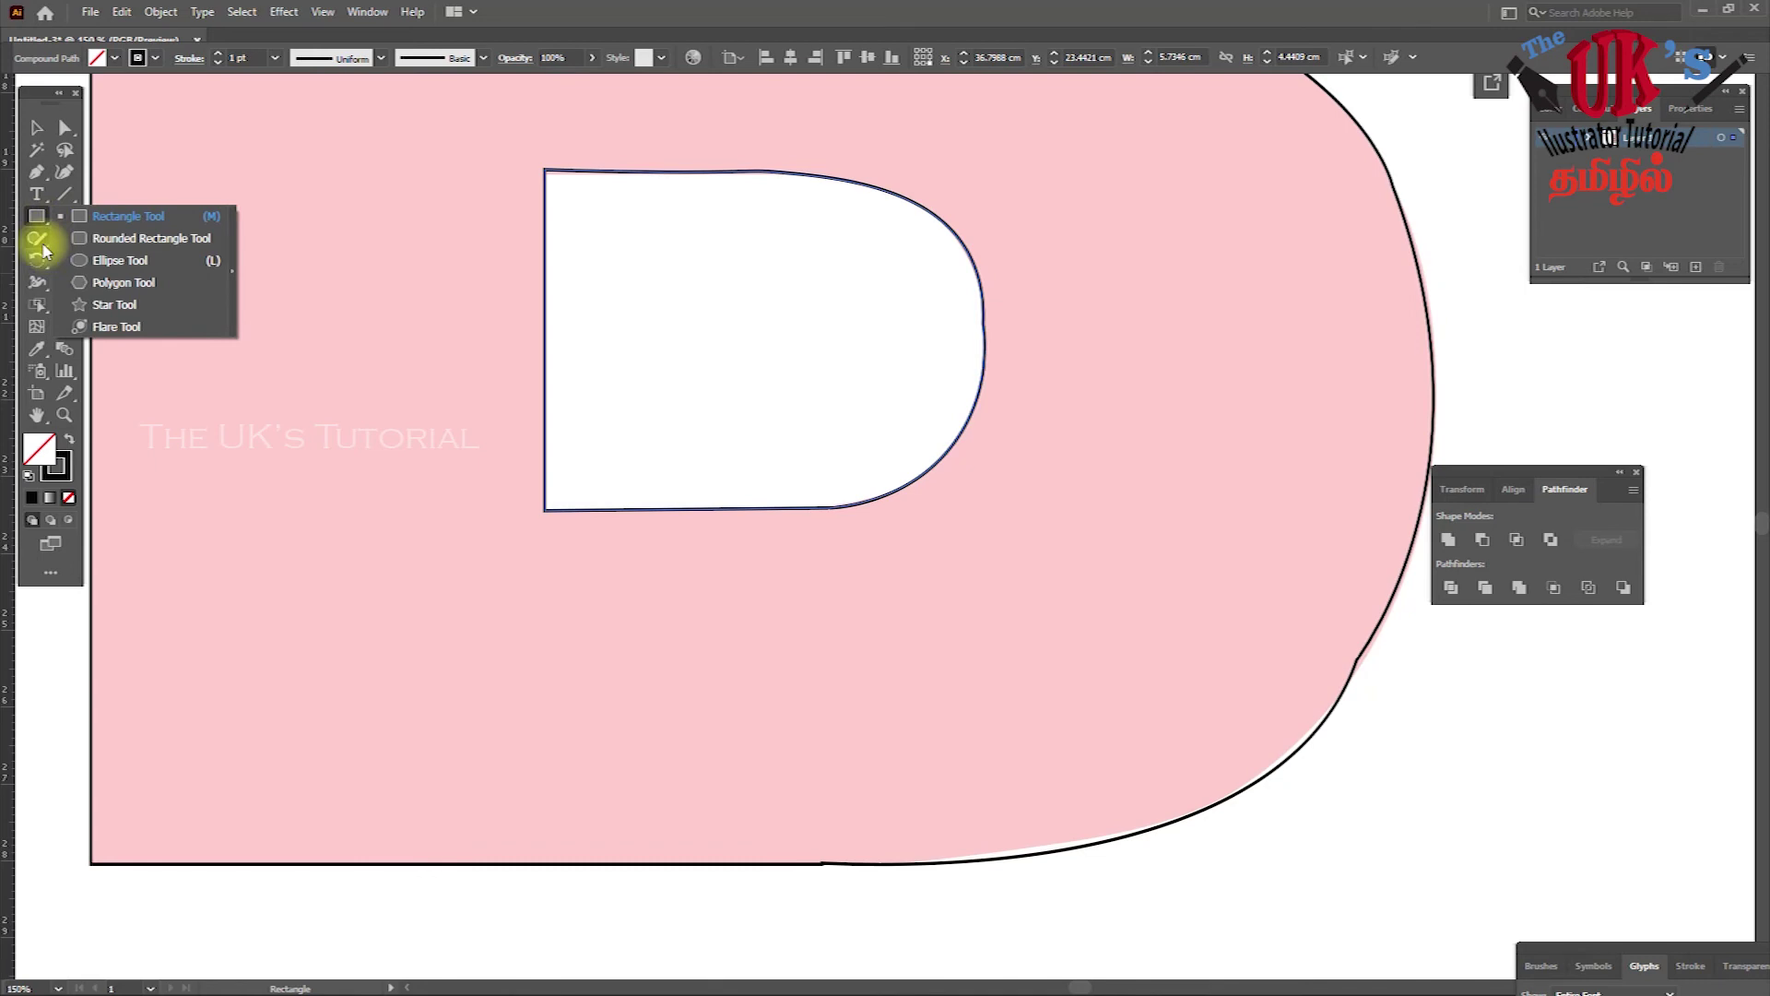
click(40, 242)
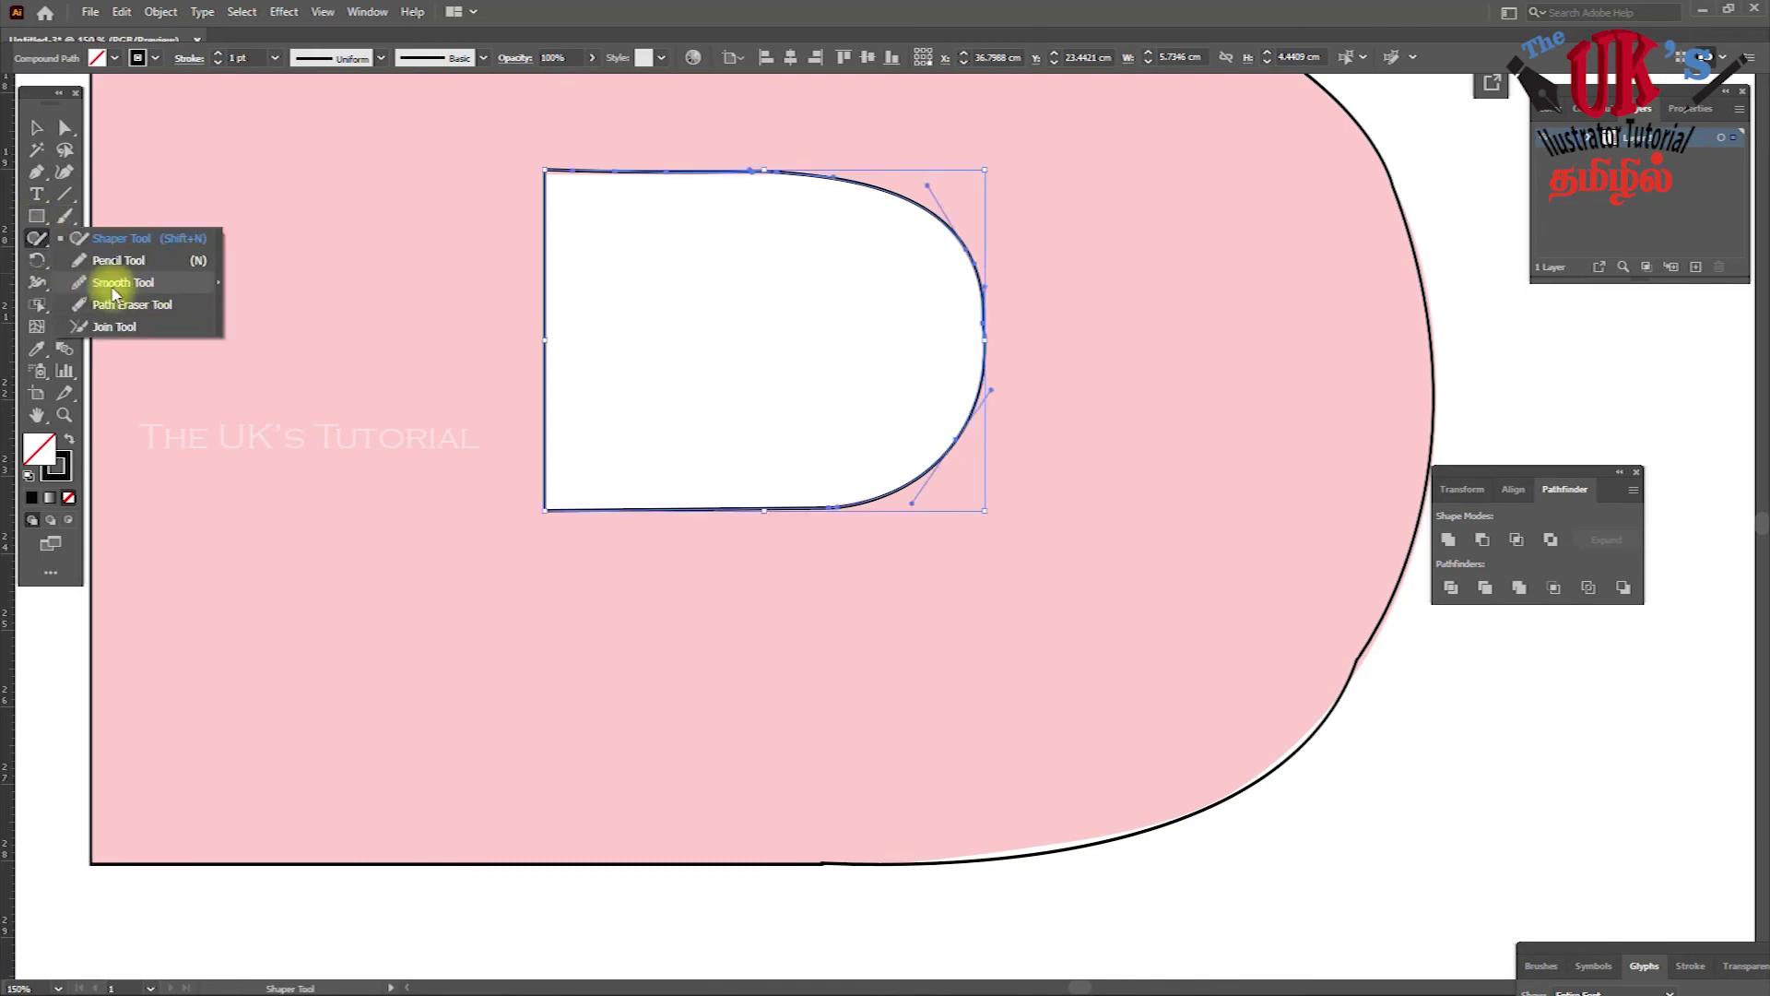
click(108, 283)
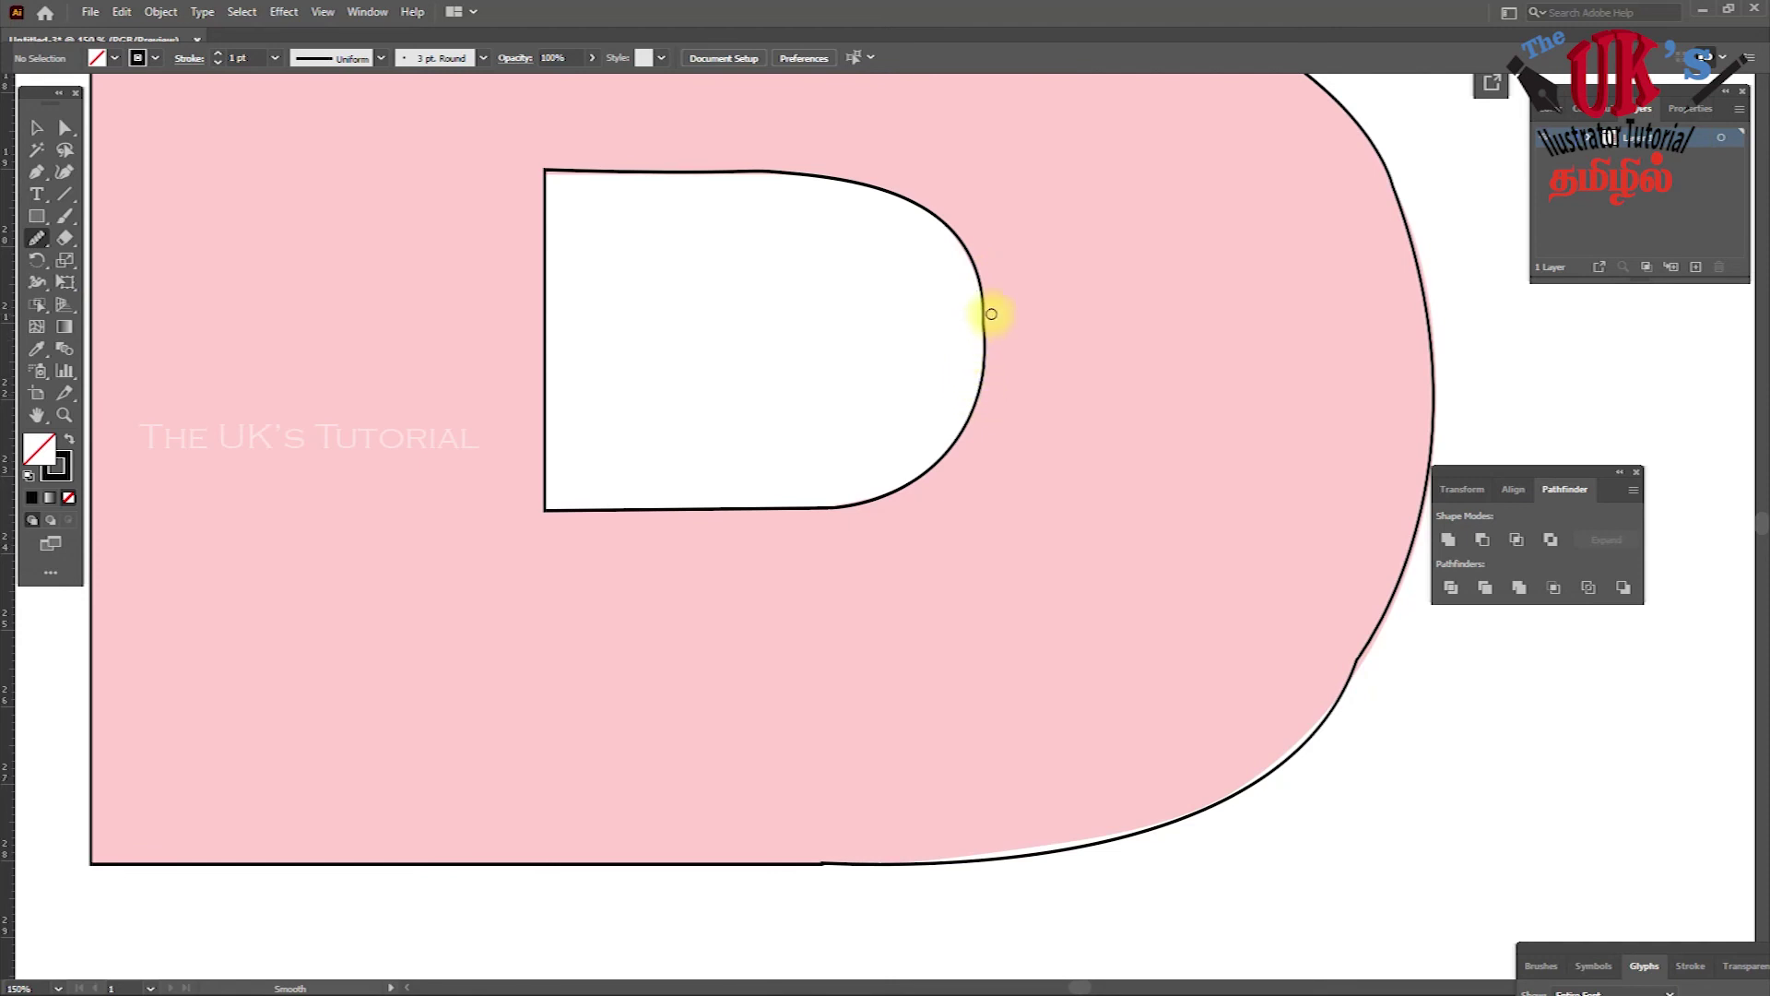
mouse_move(986, 311)
mouse_down()
mouse_move(929, 470)
mouse_move(822, 502)
mouse_up()
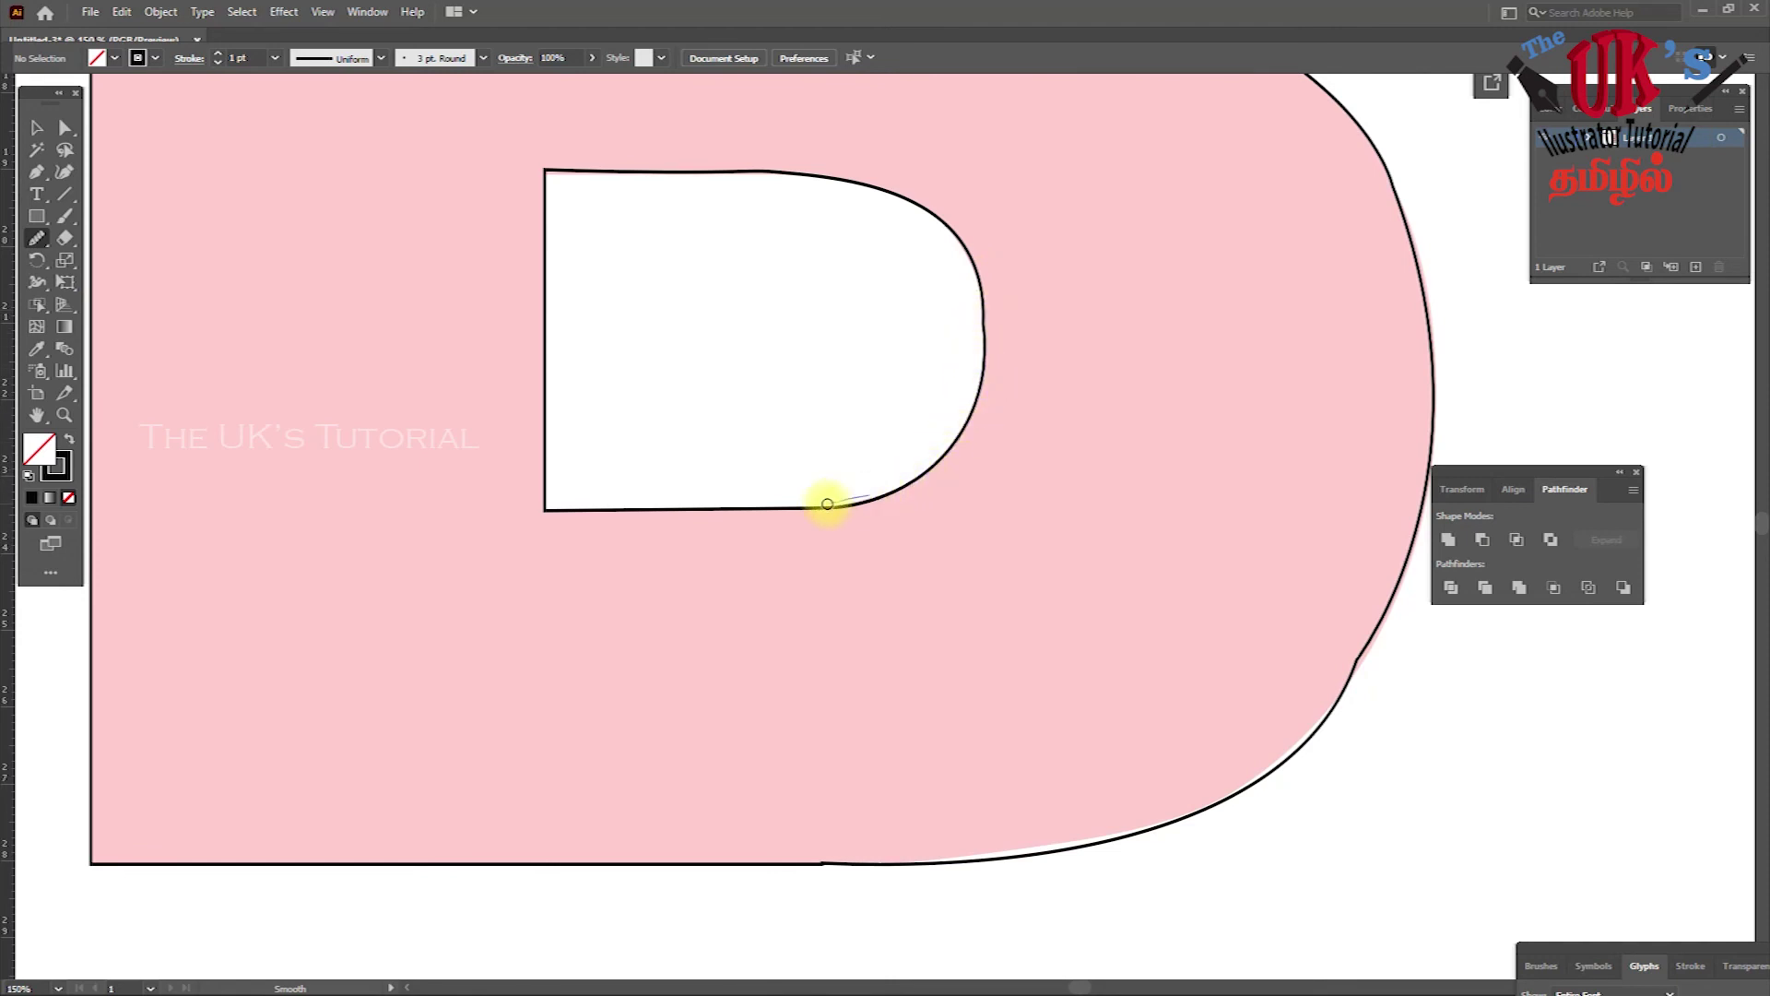
mouse_move(1000, 318)
mouse_down()
mouse_move(968, 347)
mouse_move(987, 356)
mouse_up()
drag(902, 205, 679, 169)
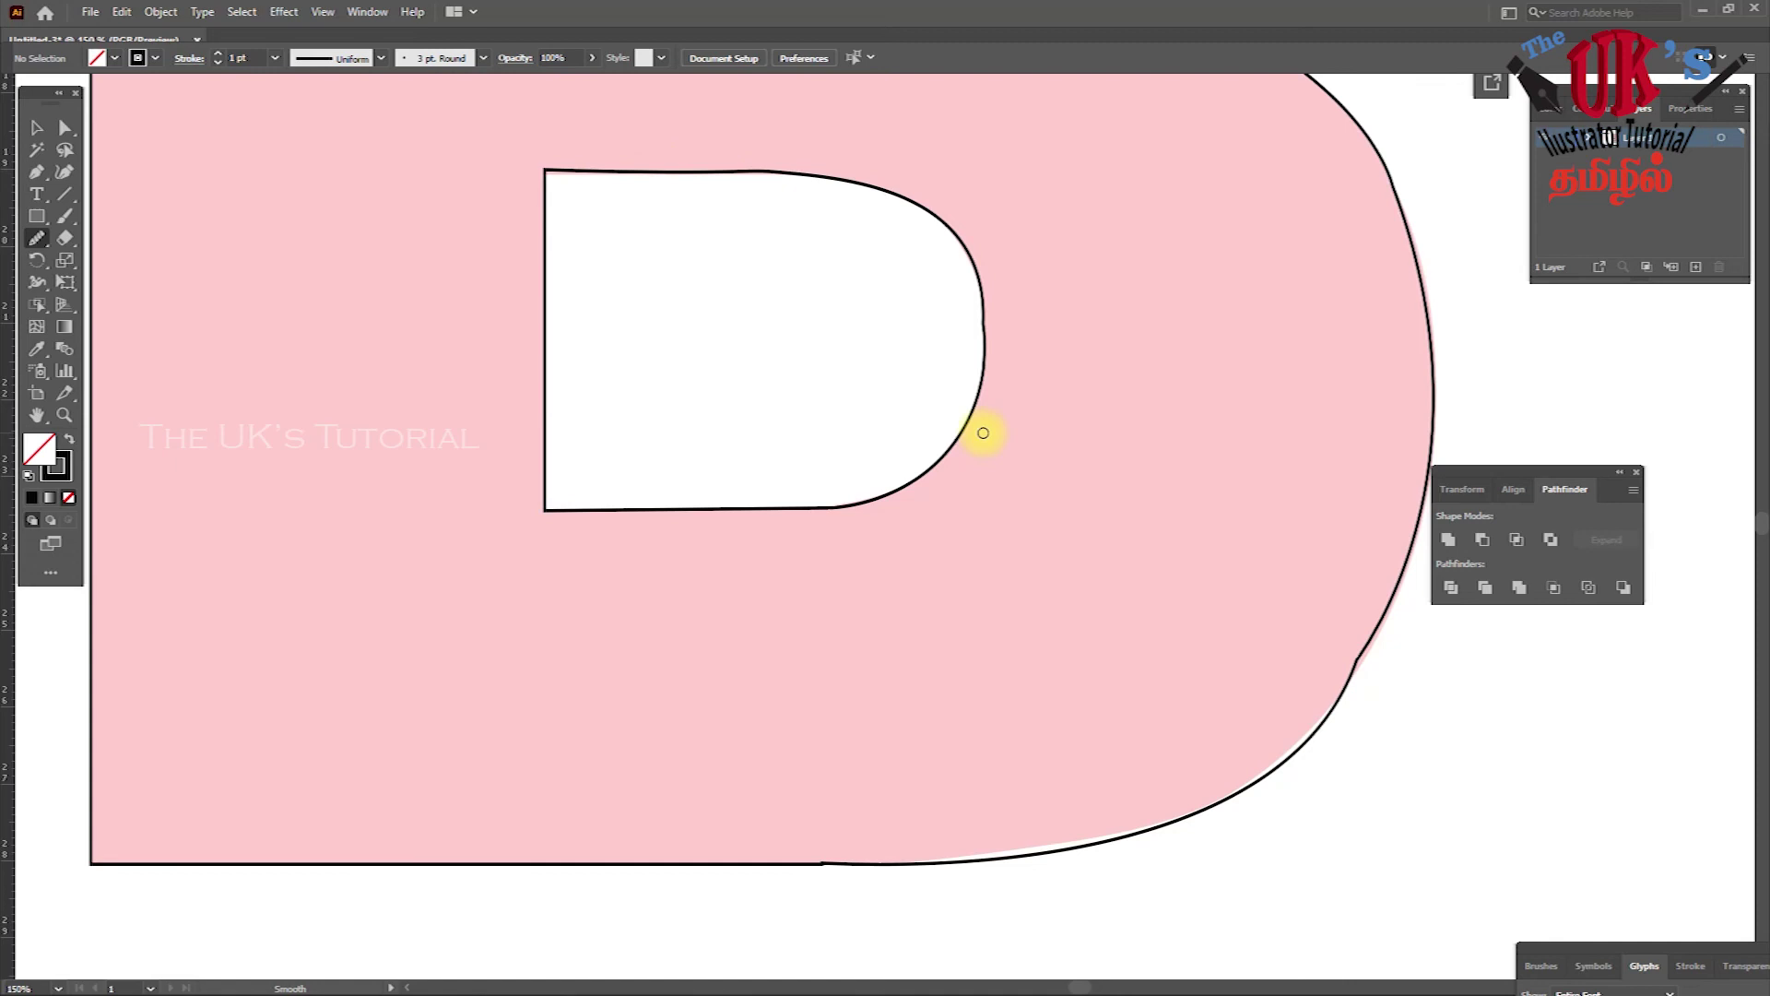
drag(1067, 351, 949, 544)
drag(937, 327, 980, 613)
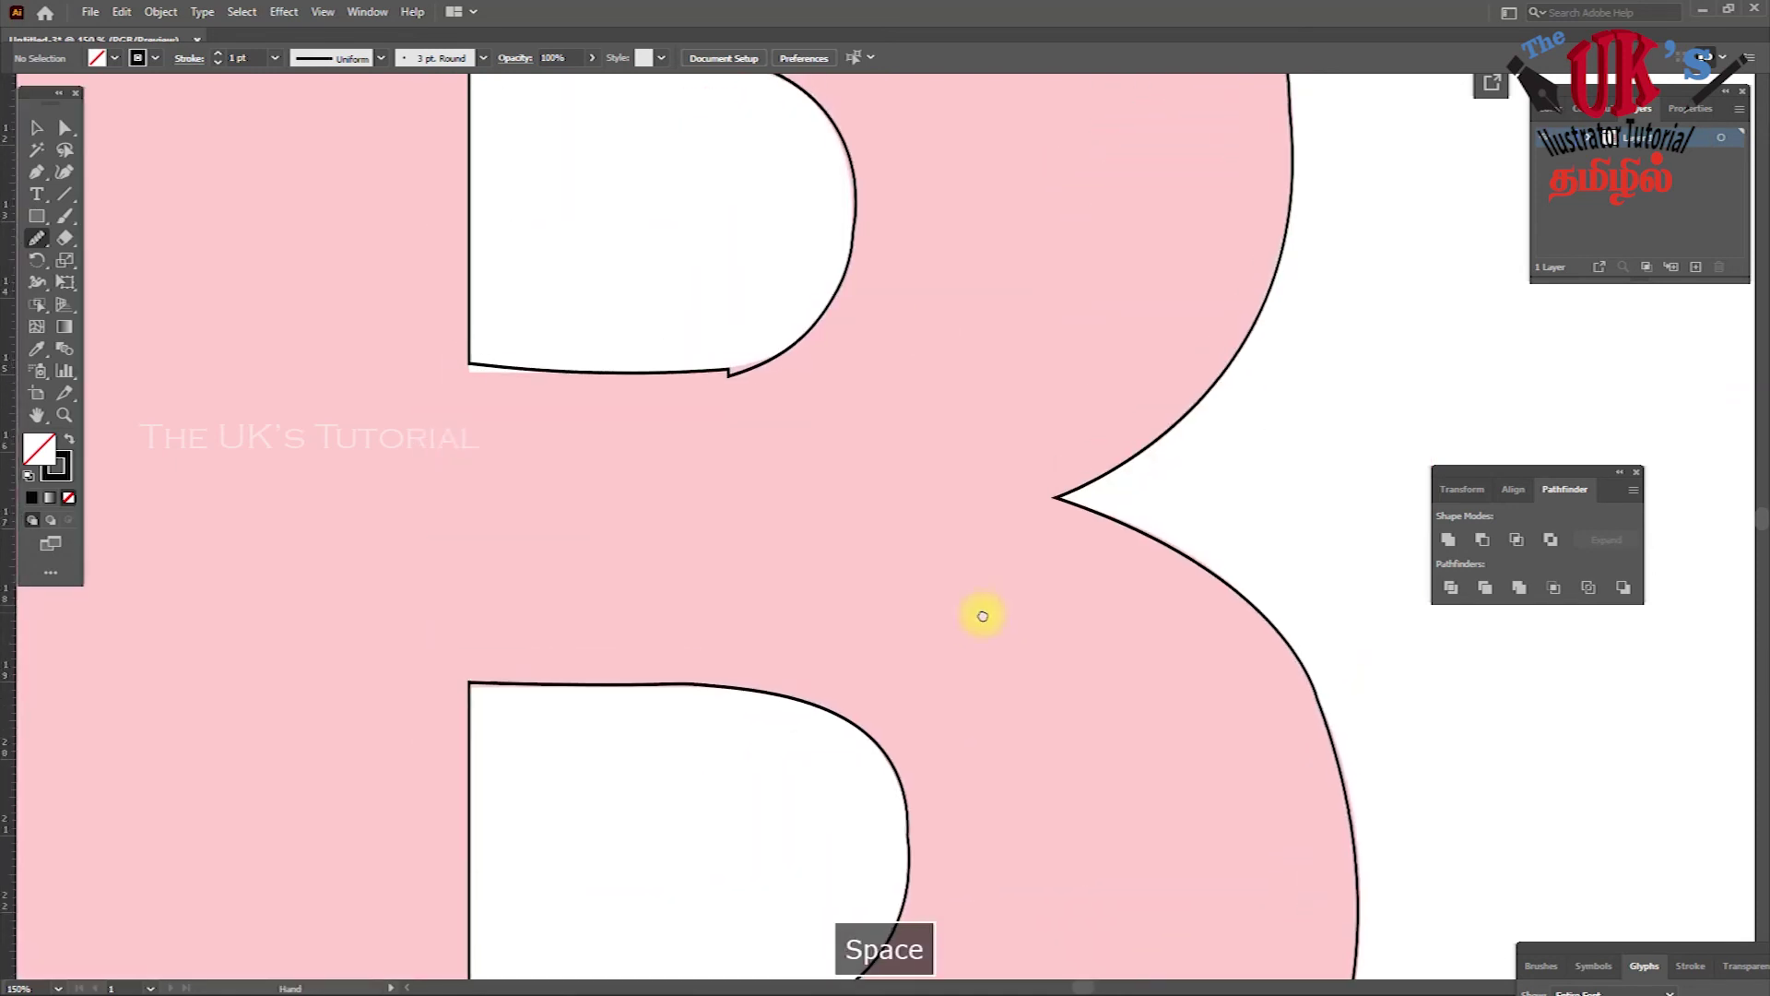
- Try removing anchors on the upper counter's bottom curve, undoing the unwanted edits
drag(940, 411, 955, 633)
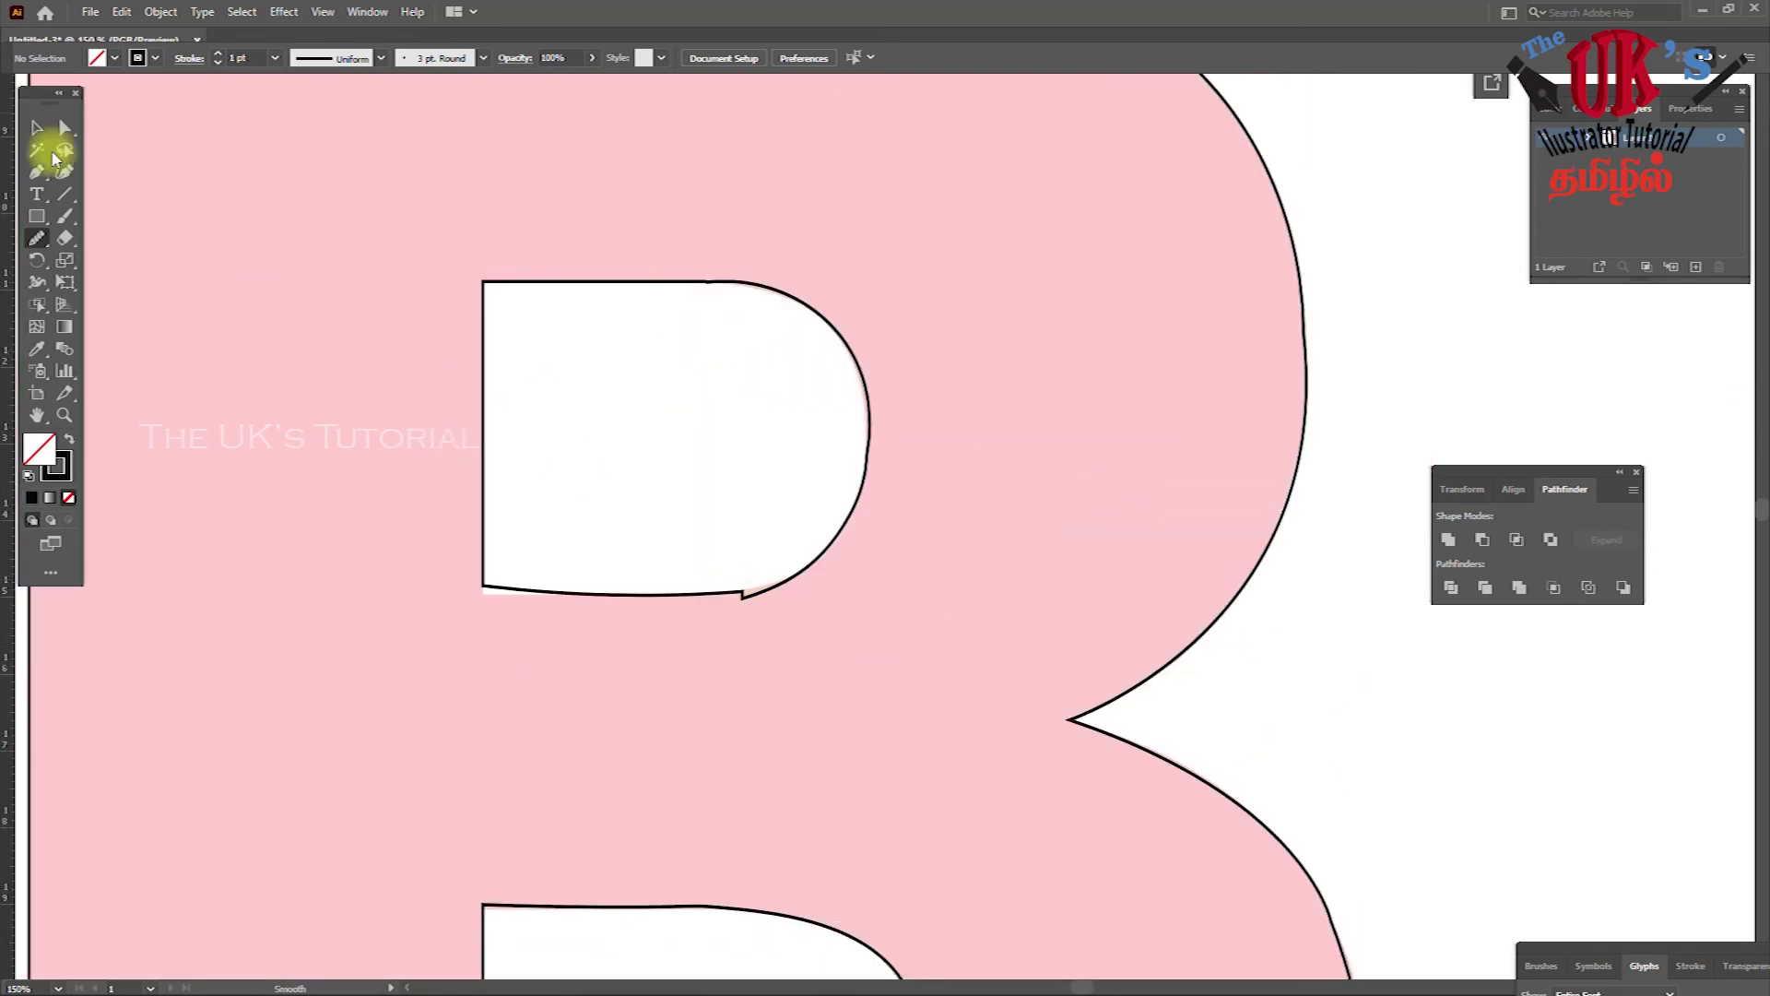
click(40, 131)
mouse_move(1170, 585)
mouse_down()
mouse_move(1174, 363)
mouse_move(1249, 169)
mouse_move(1069, 531)
mouse_move(768, 703)
mouse_up()
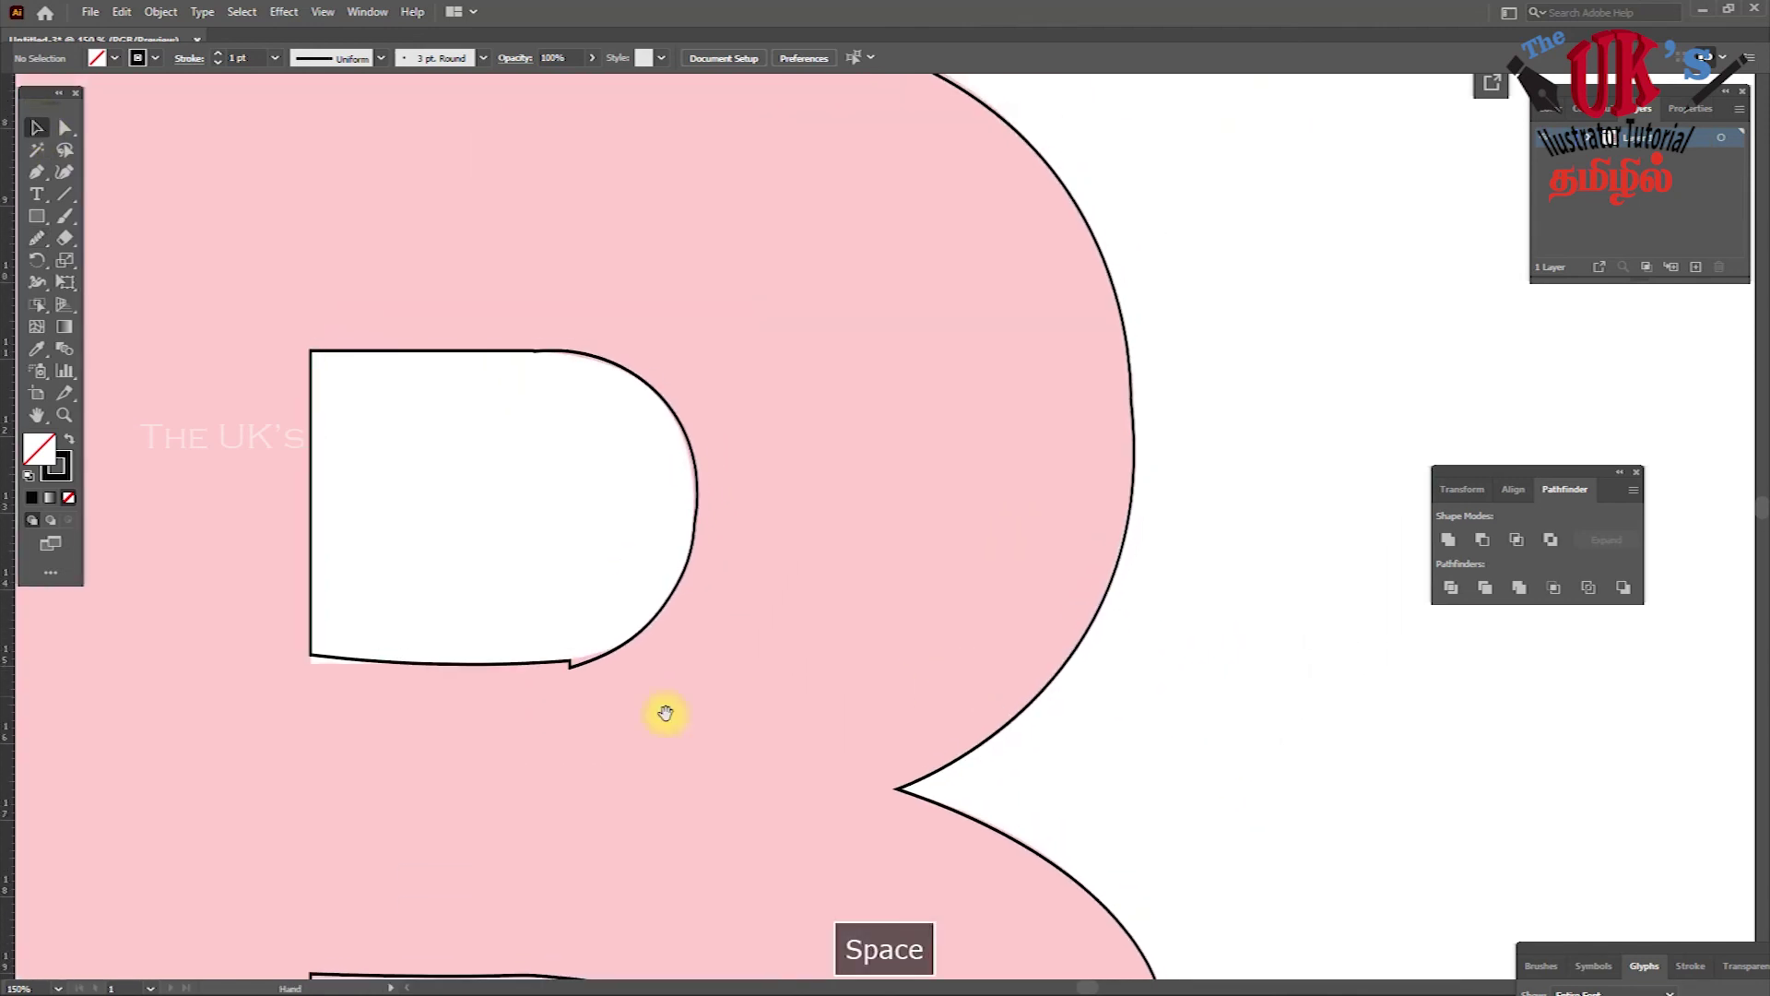
click(65, 128)
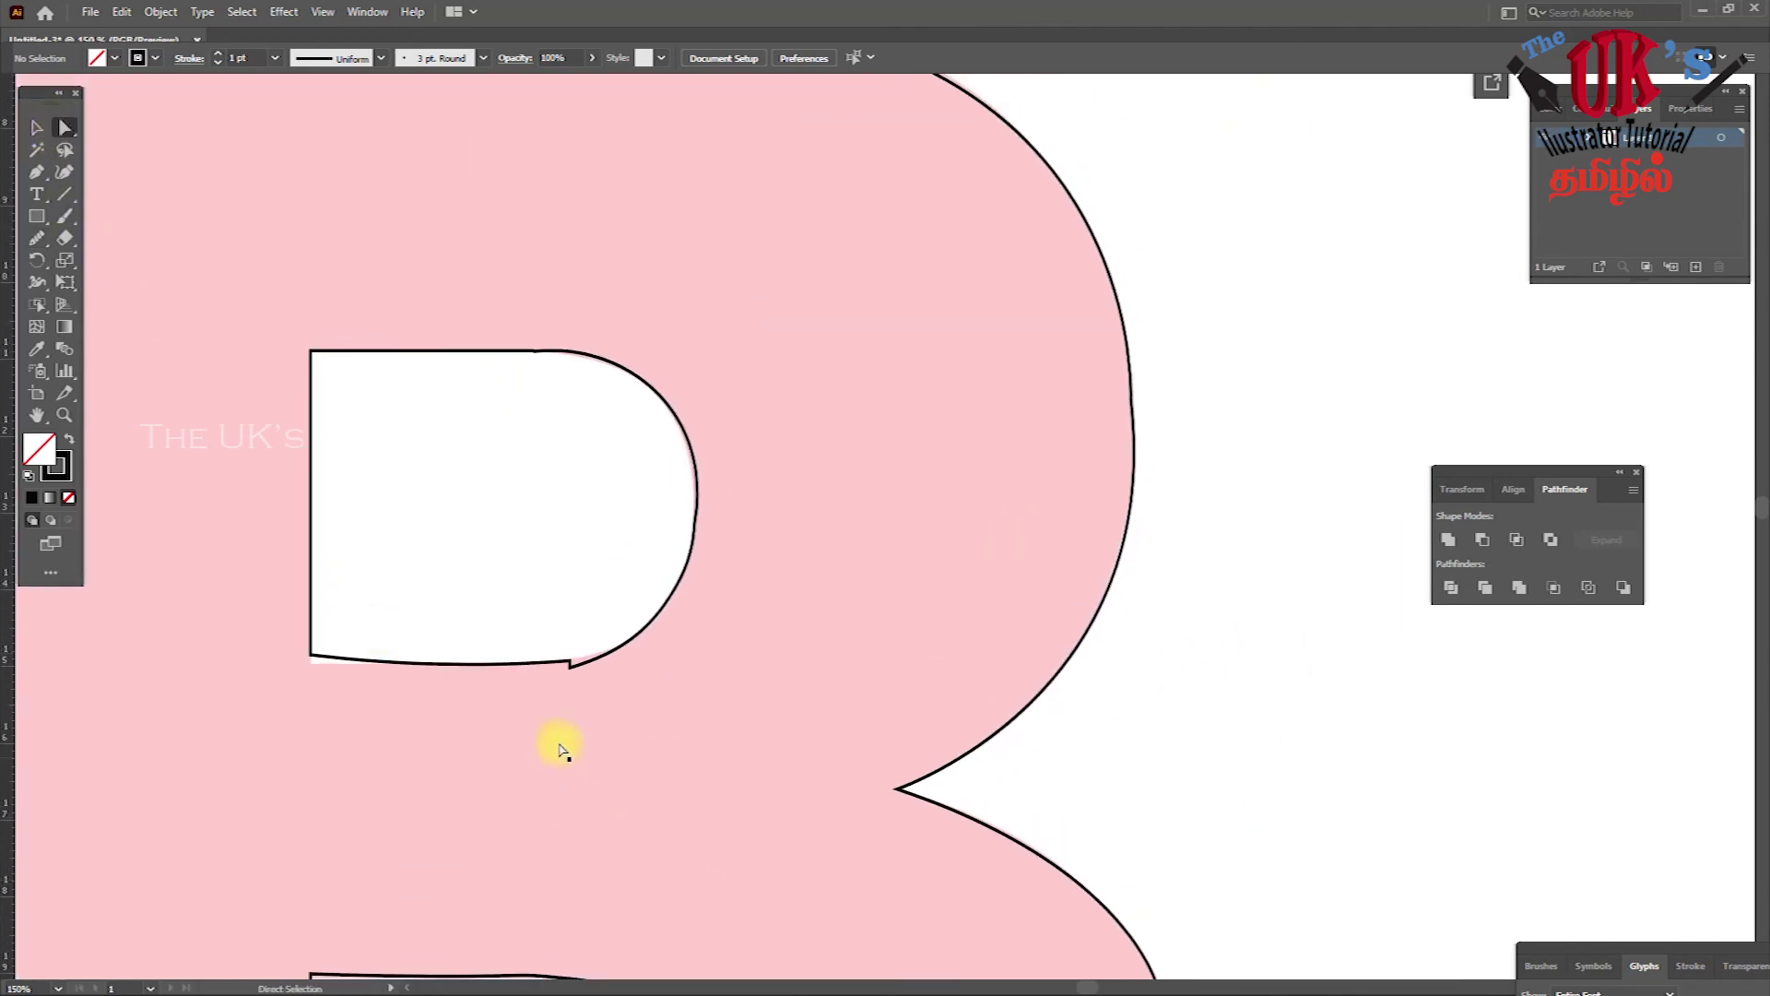
click(570, 666)
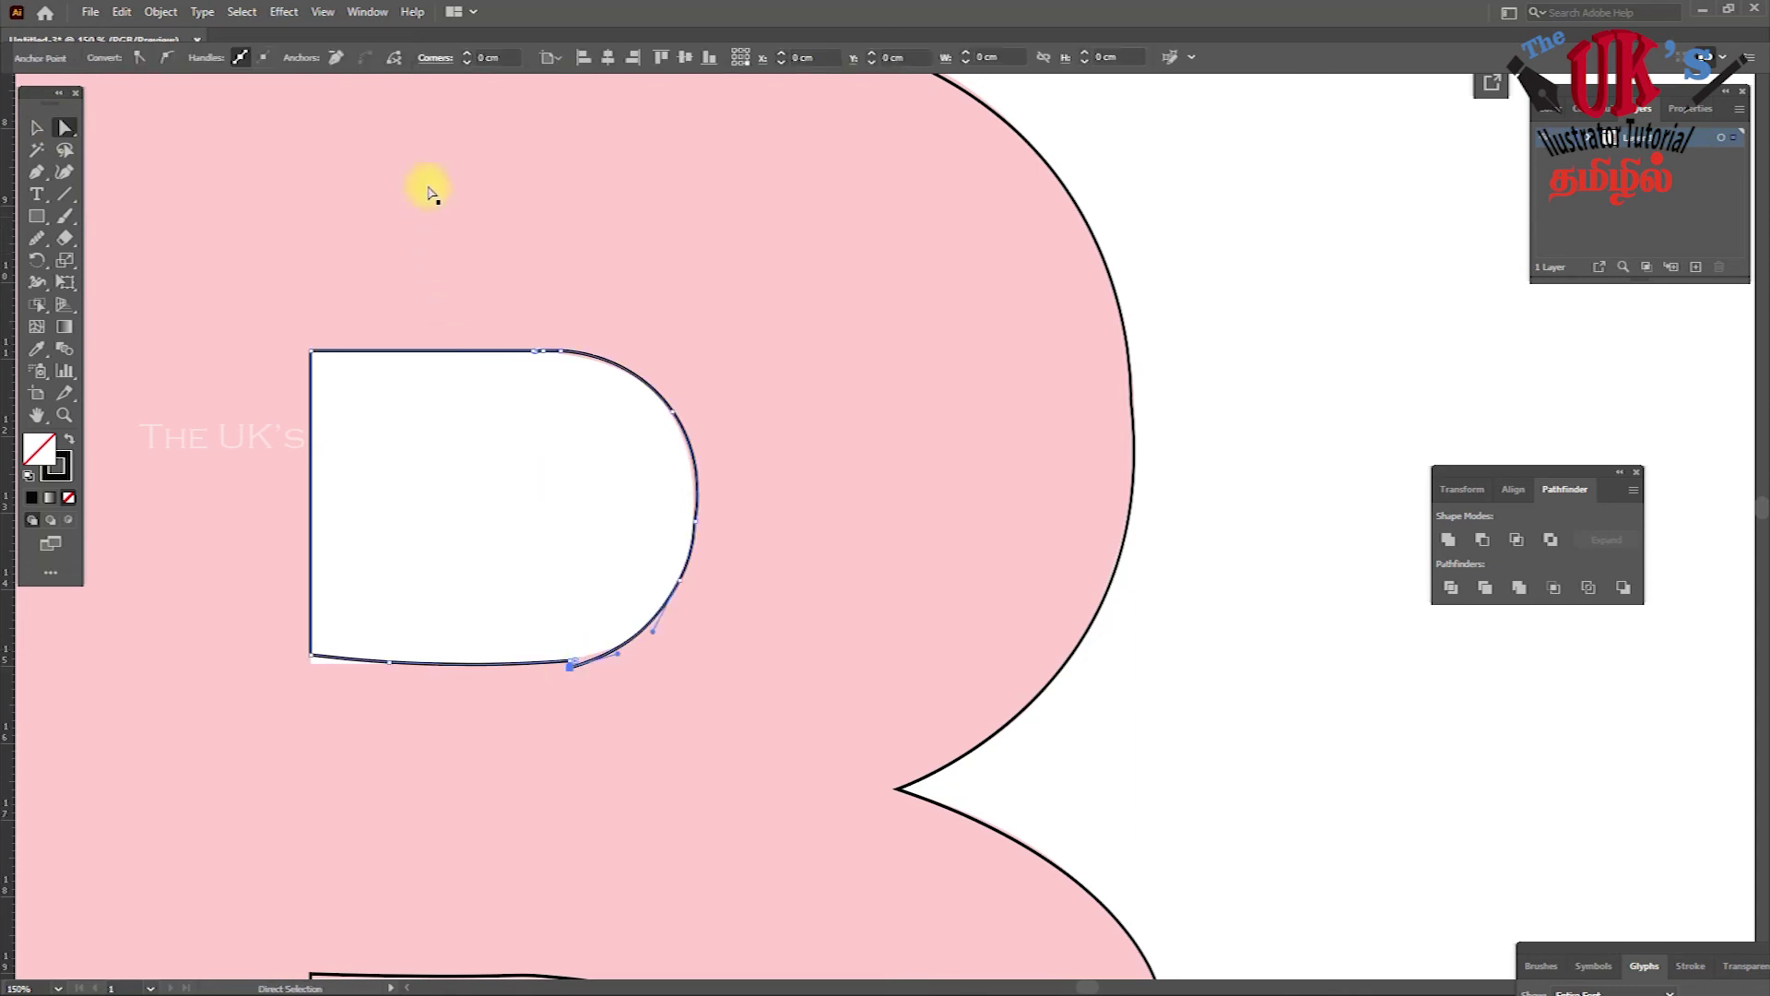
click(339, 57)
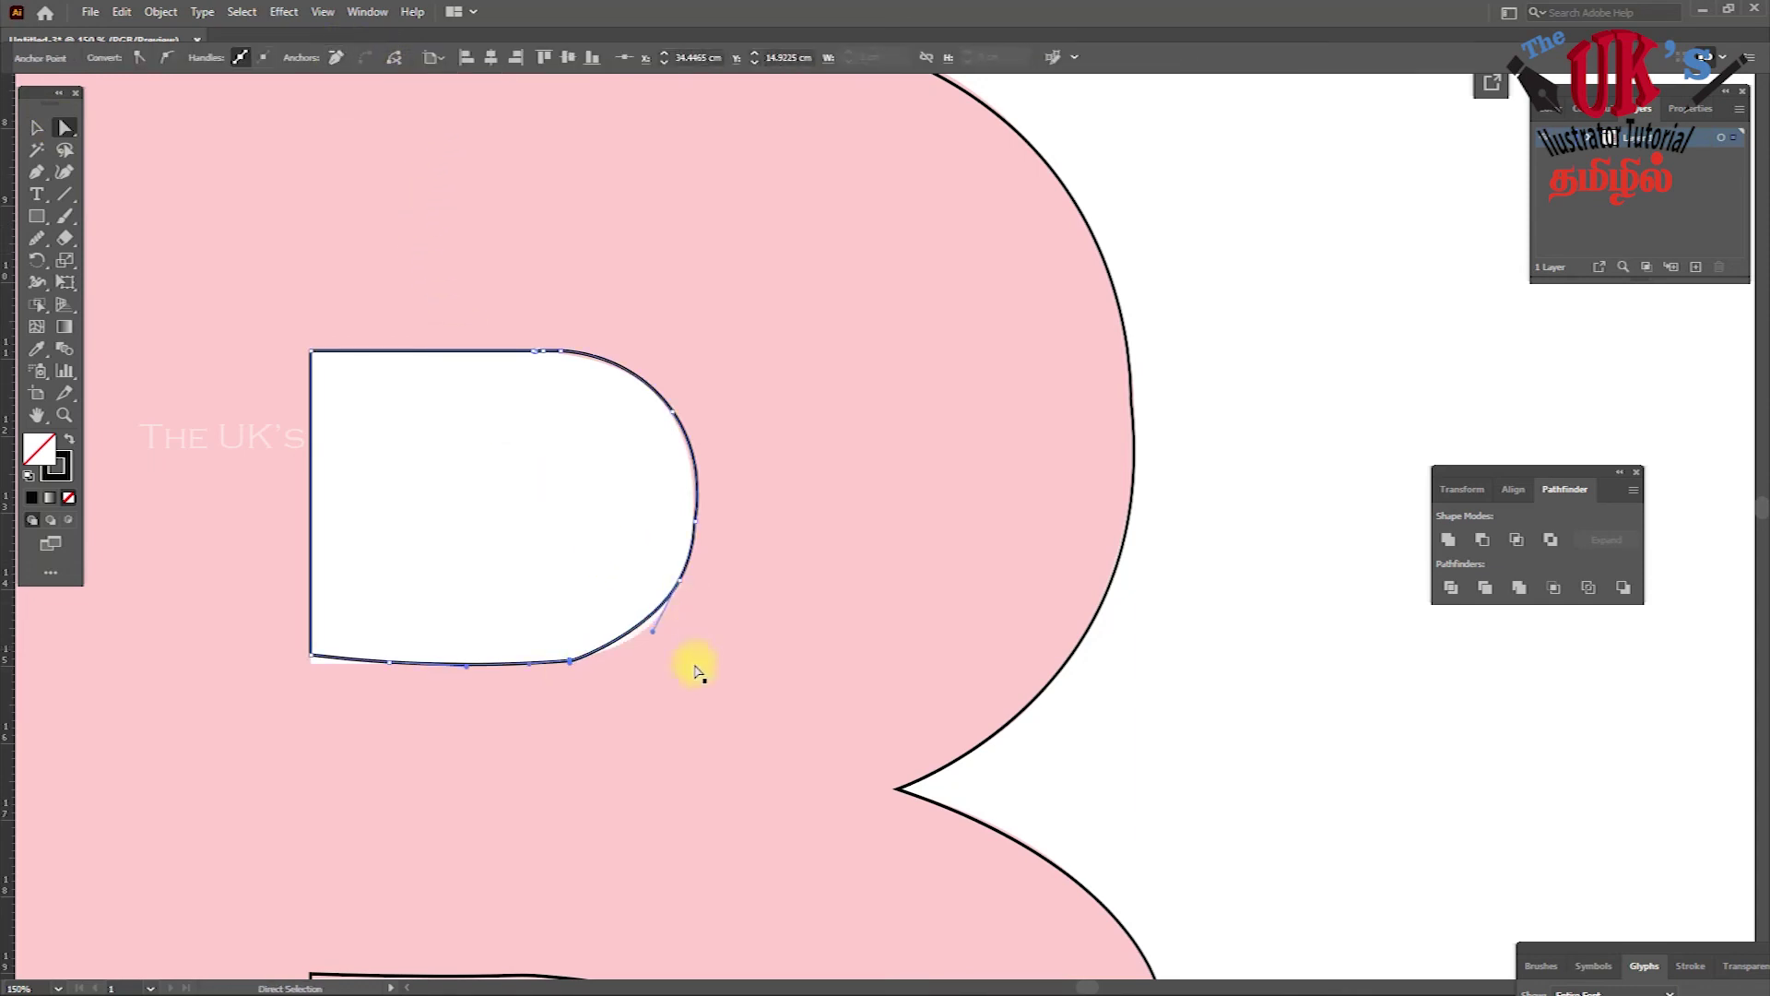
ctrl+click(654, 642)
key(ctrl+z)
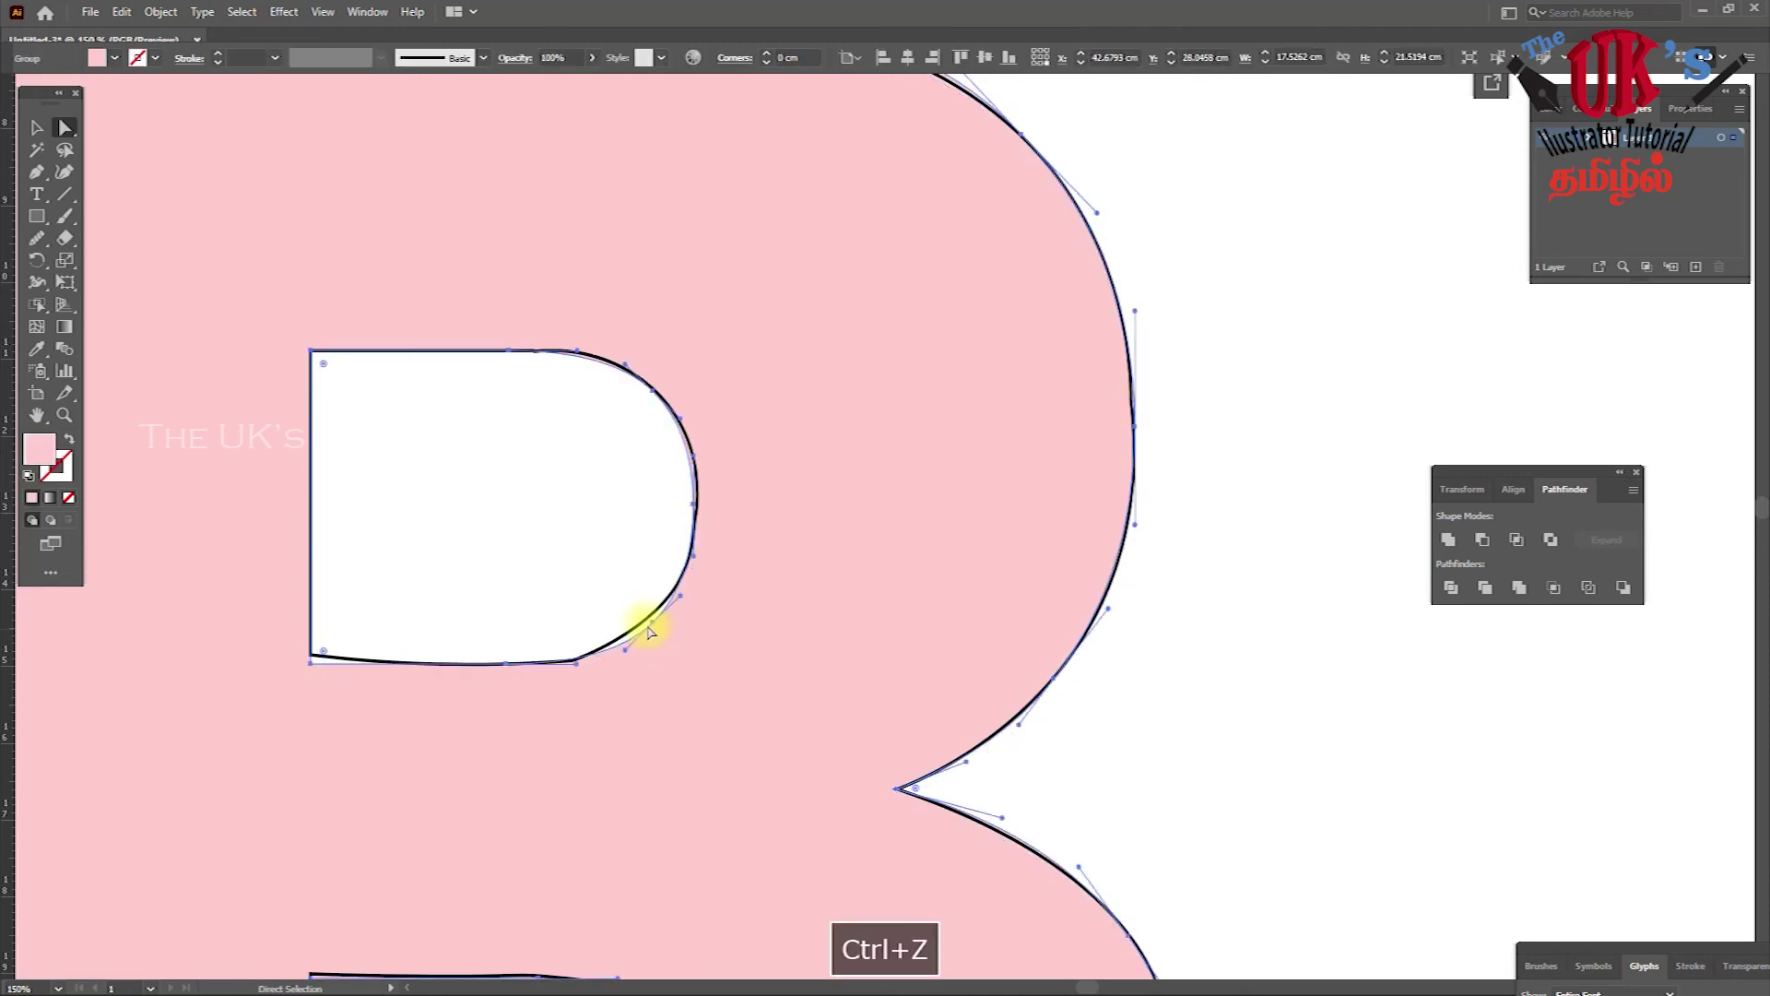
click(677, 613)
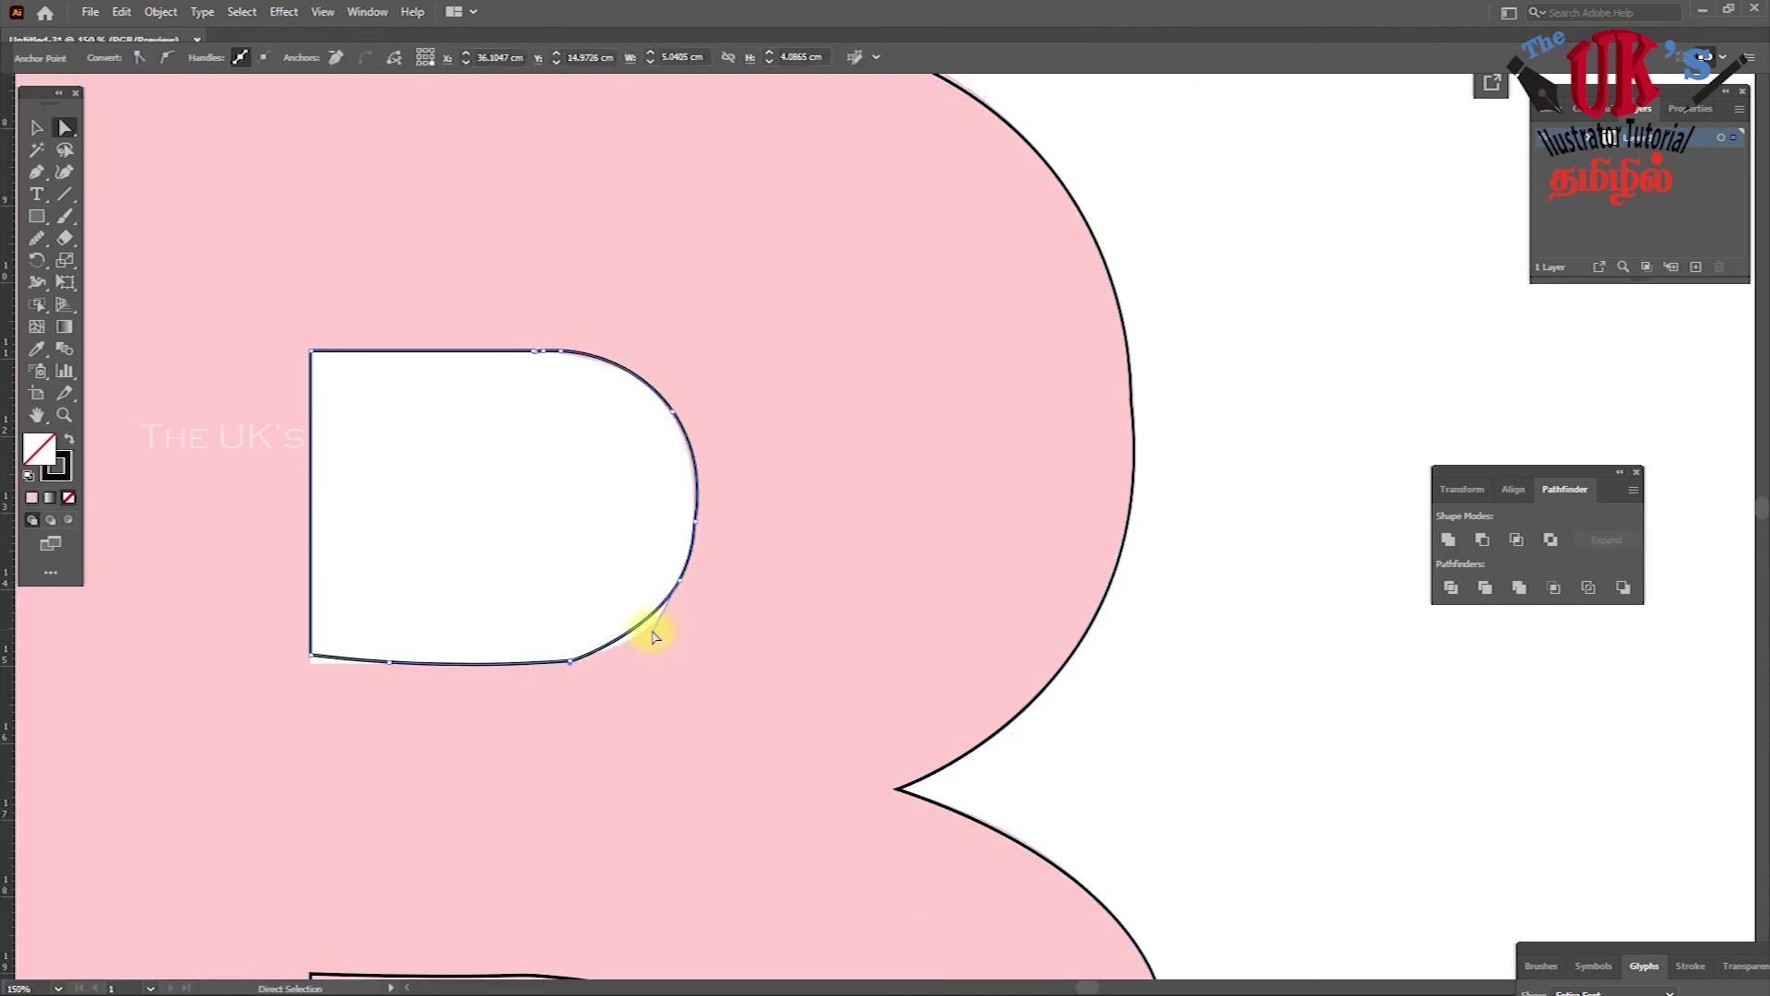
ctrl+click(655, 636)
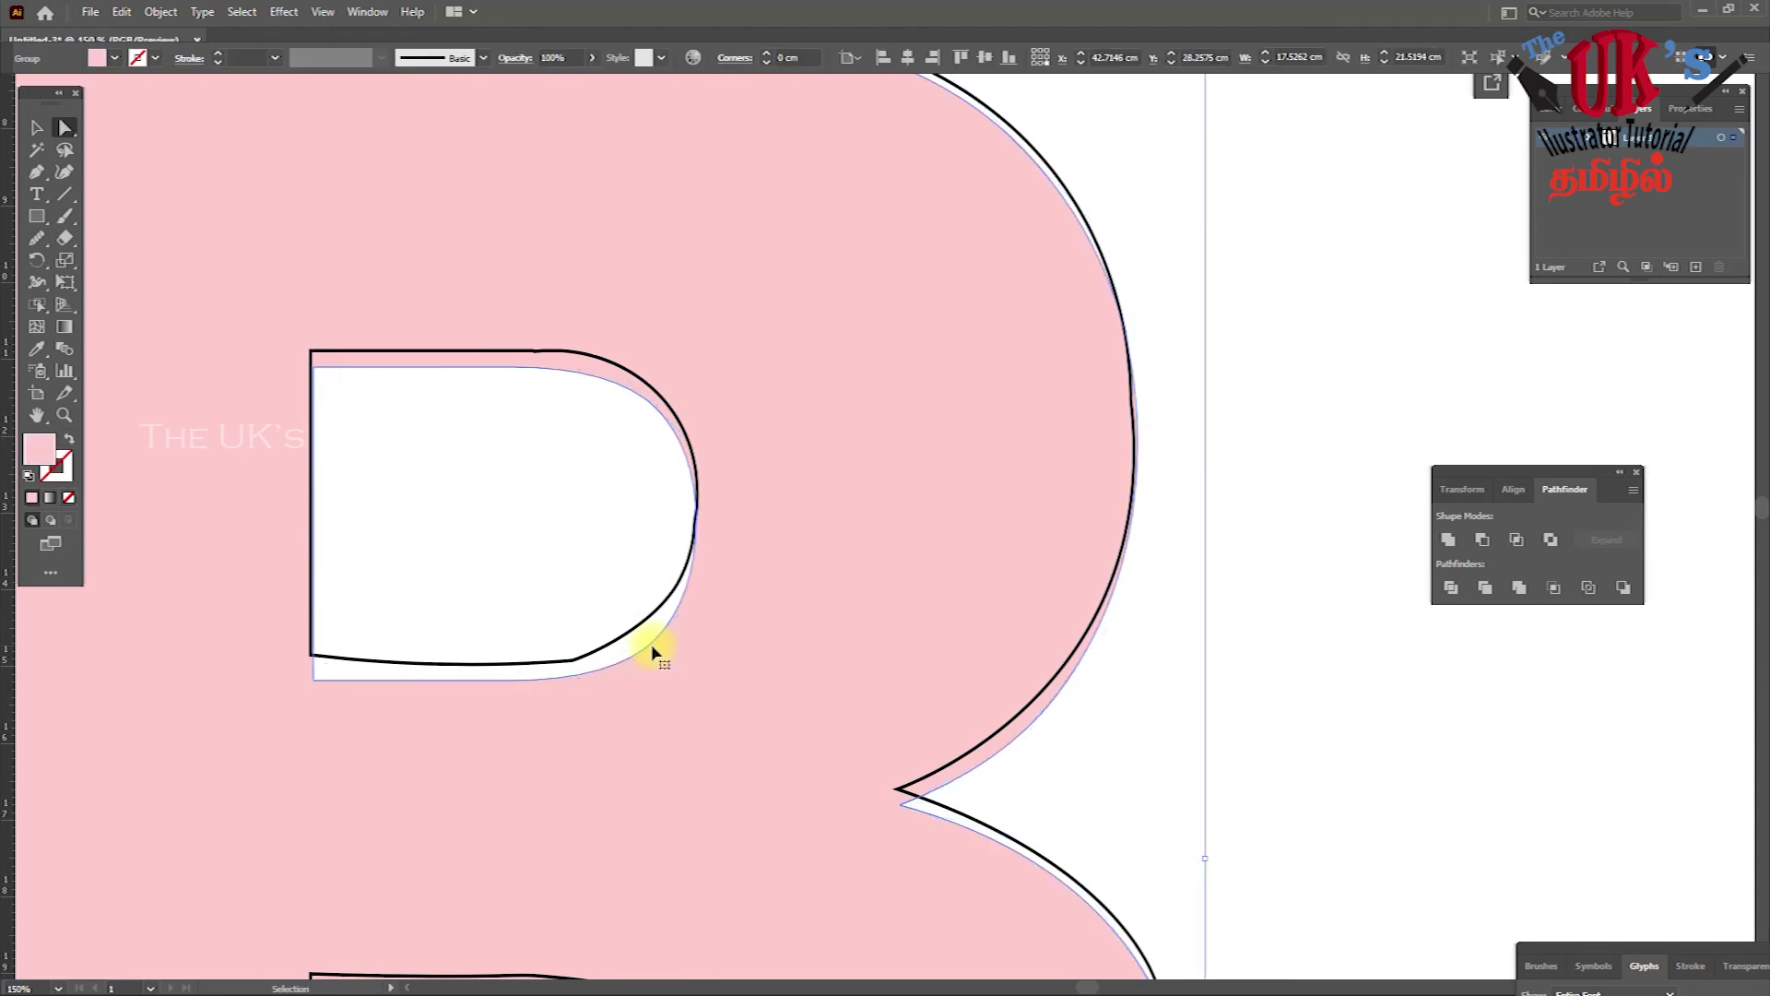
key(ctrl+z)
key(ctrl+z)
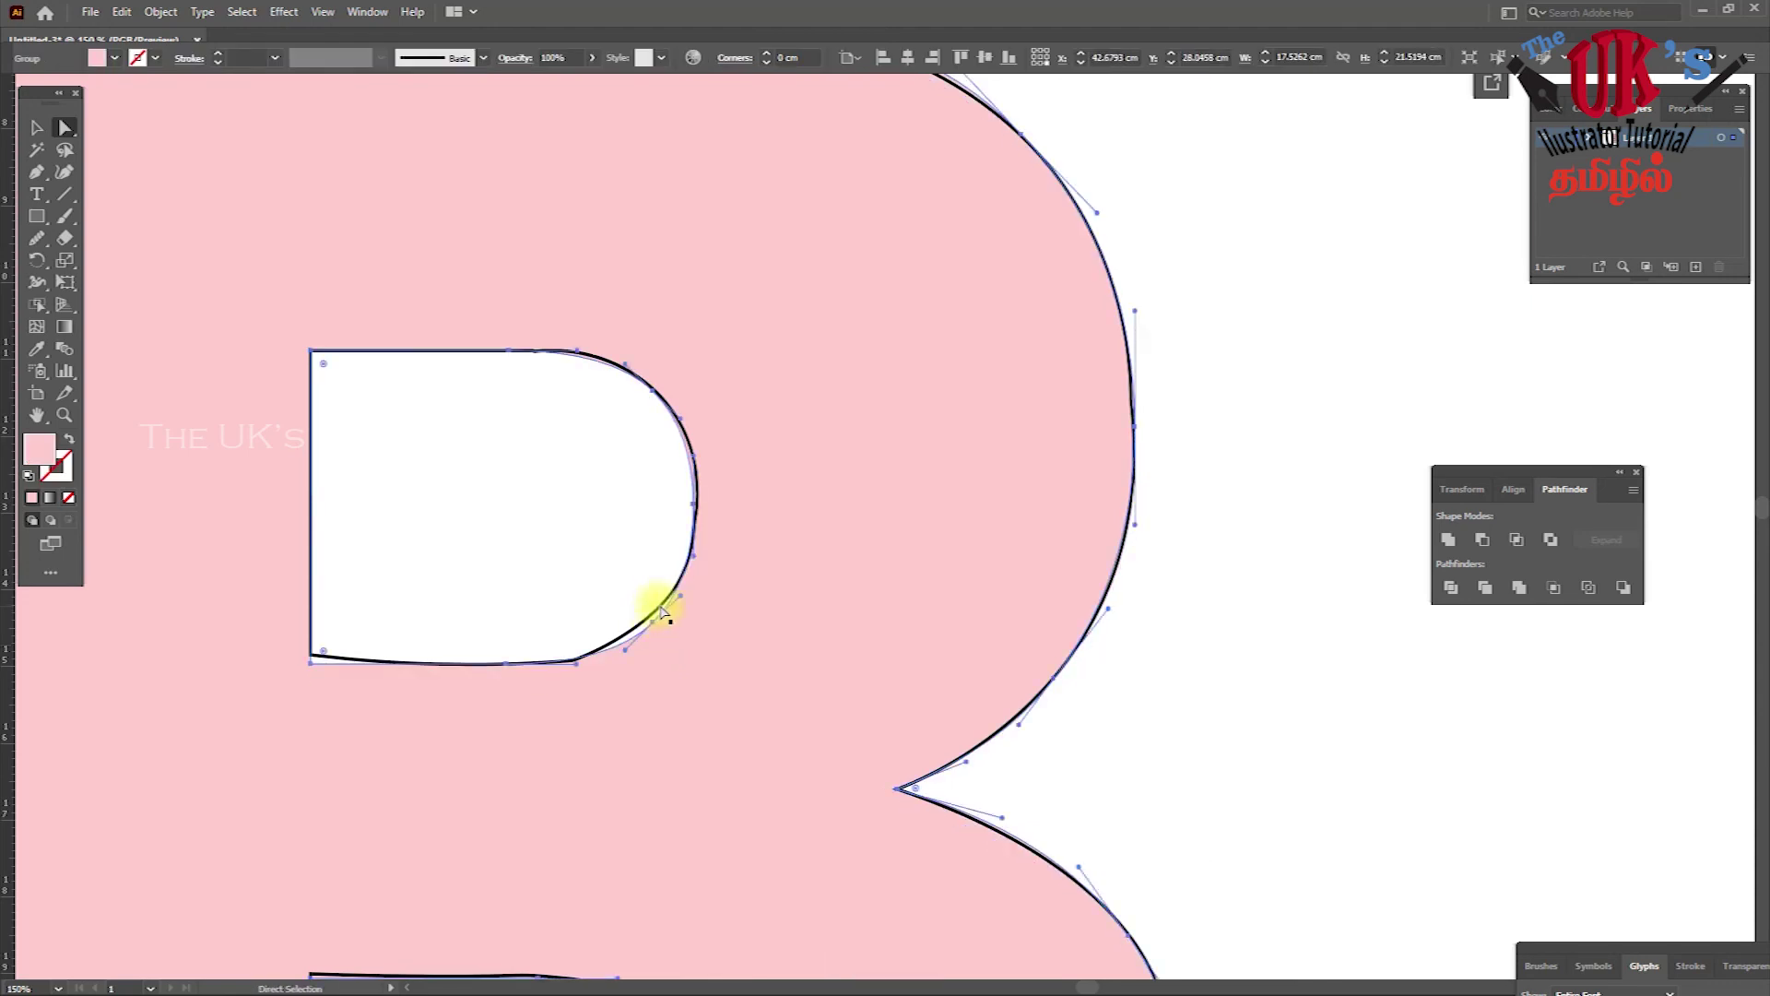
- Lengthen the counter's lower-right anchor handle and smooth that curve into the bottom edge, then deselect
click(666, 616)
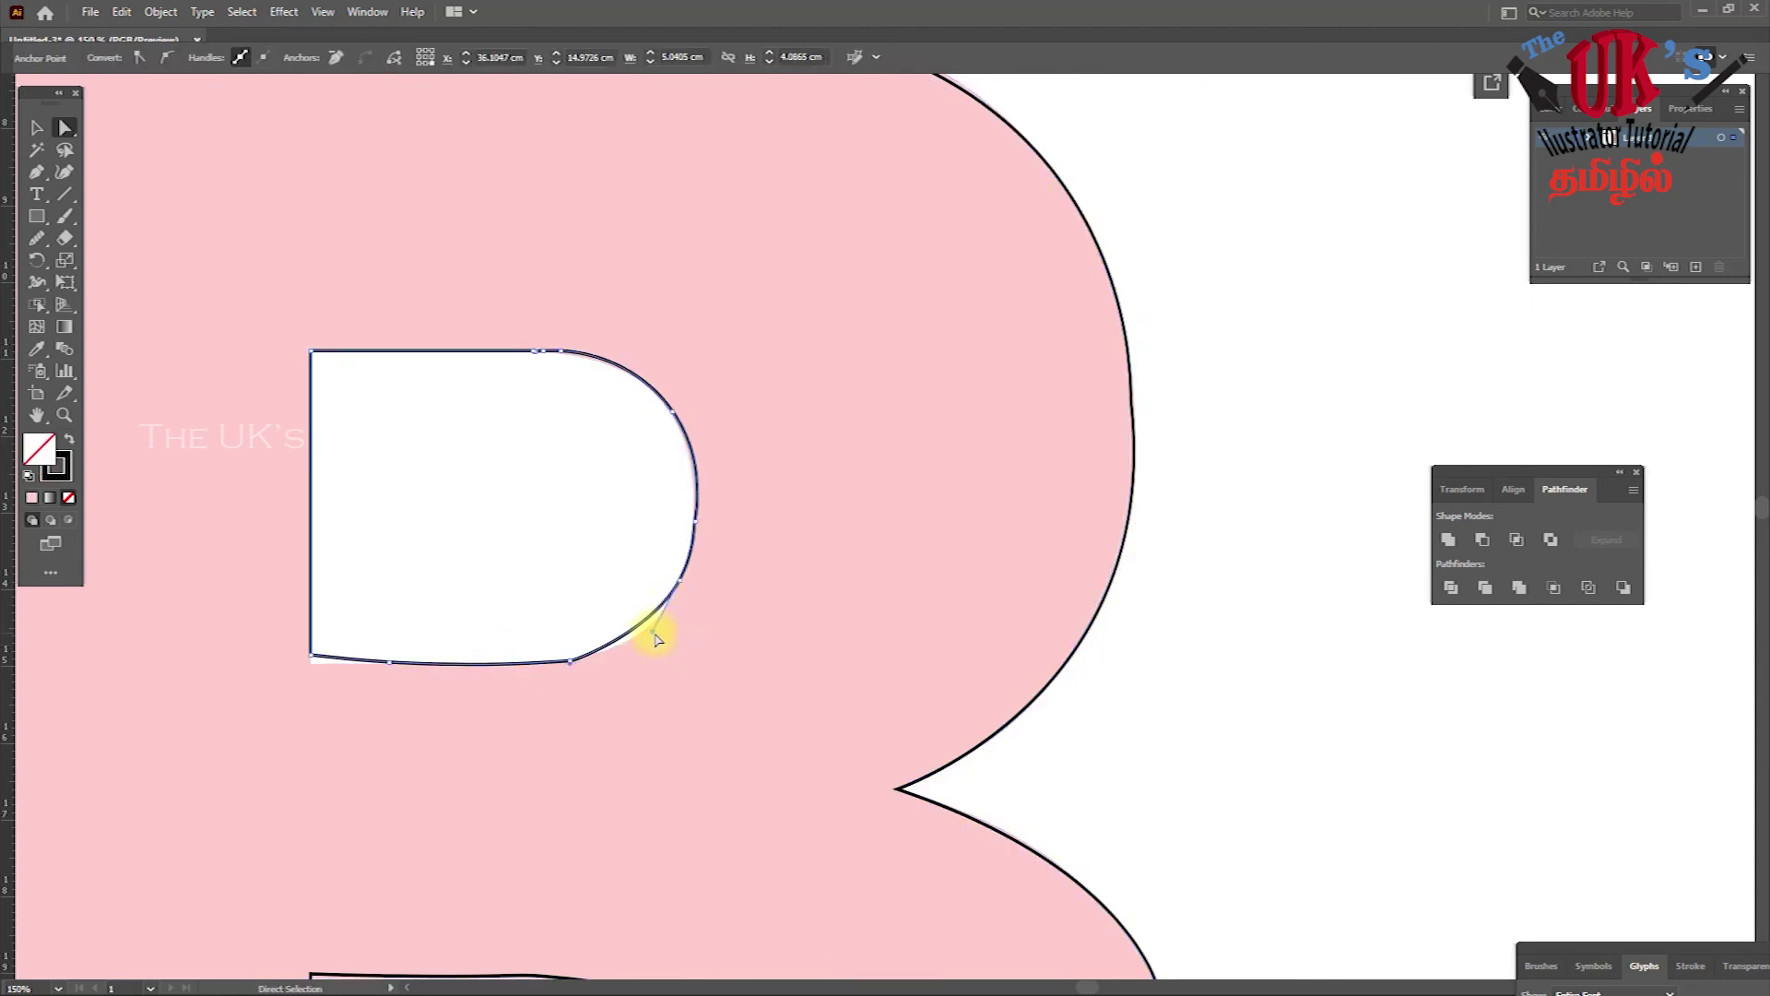
drag(654, 642, 652, 657)
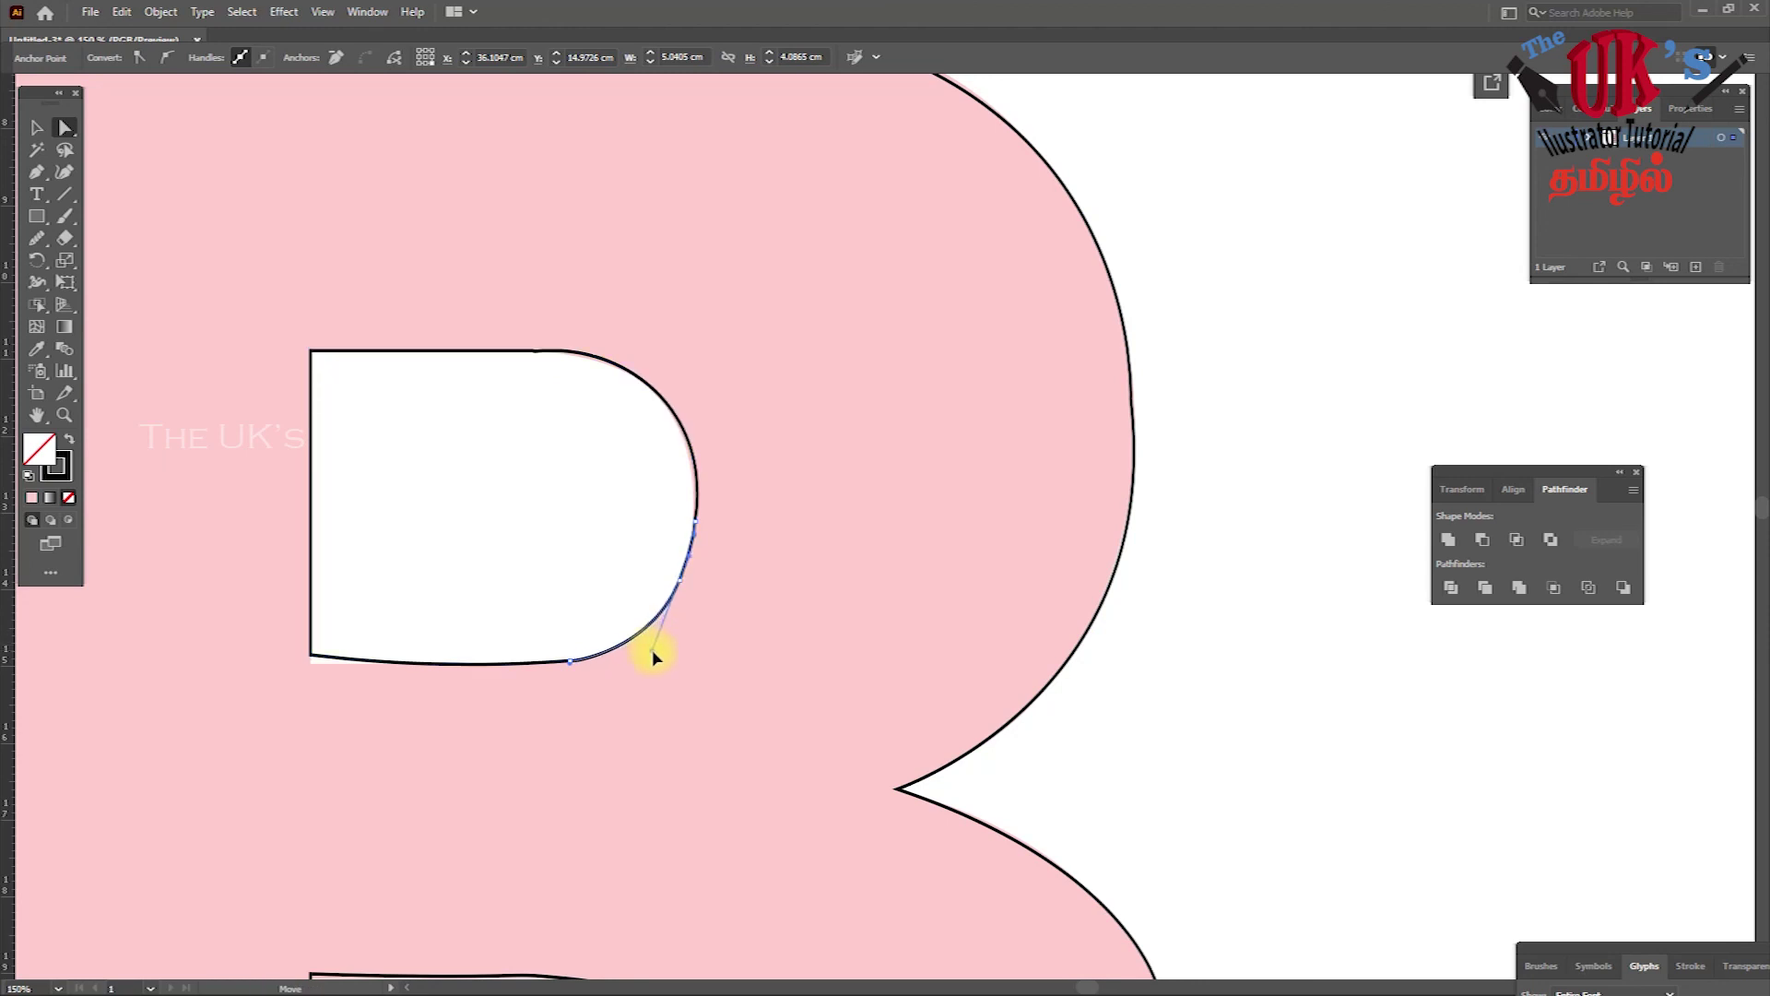
drag(652, 651, 663, 656)
click(36, 238)
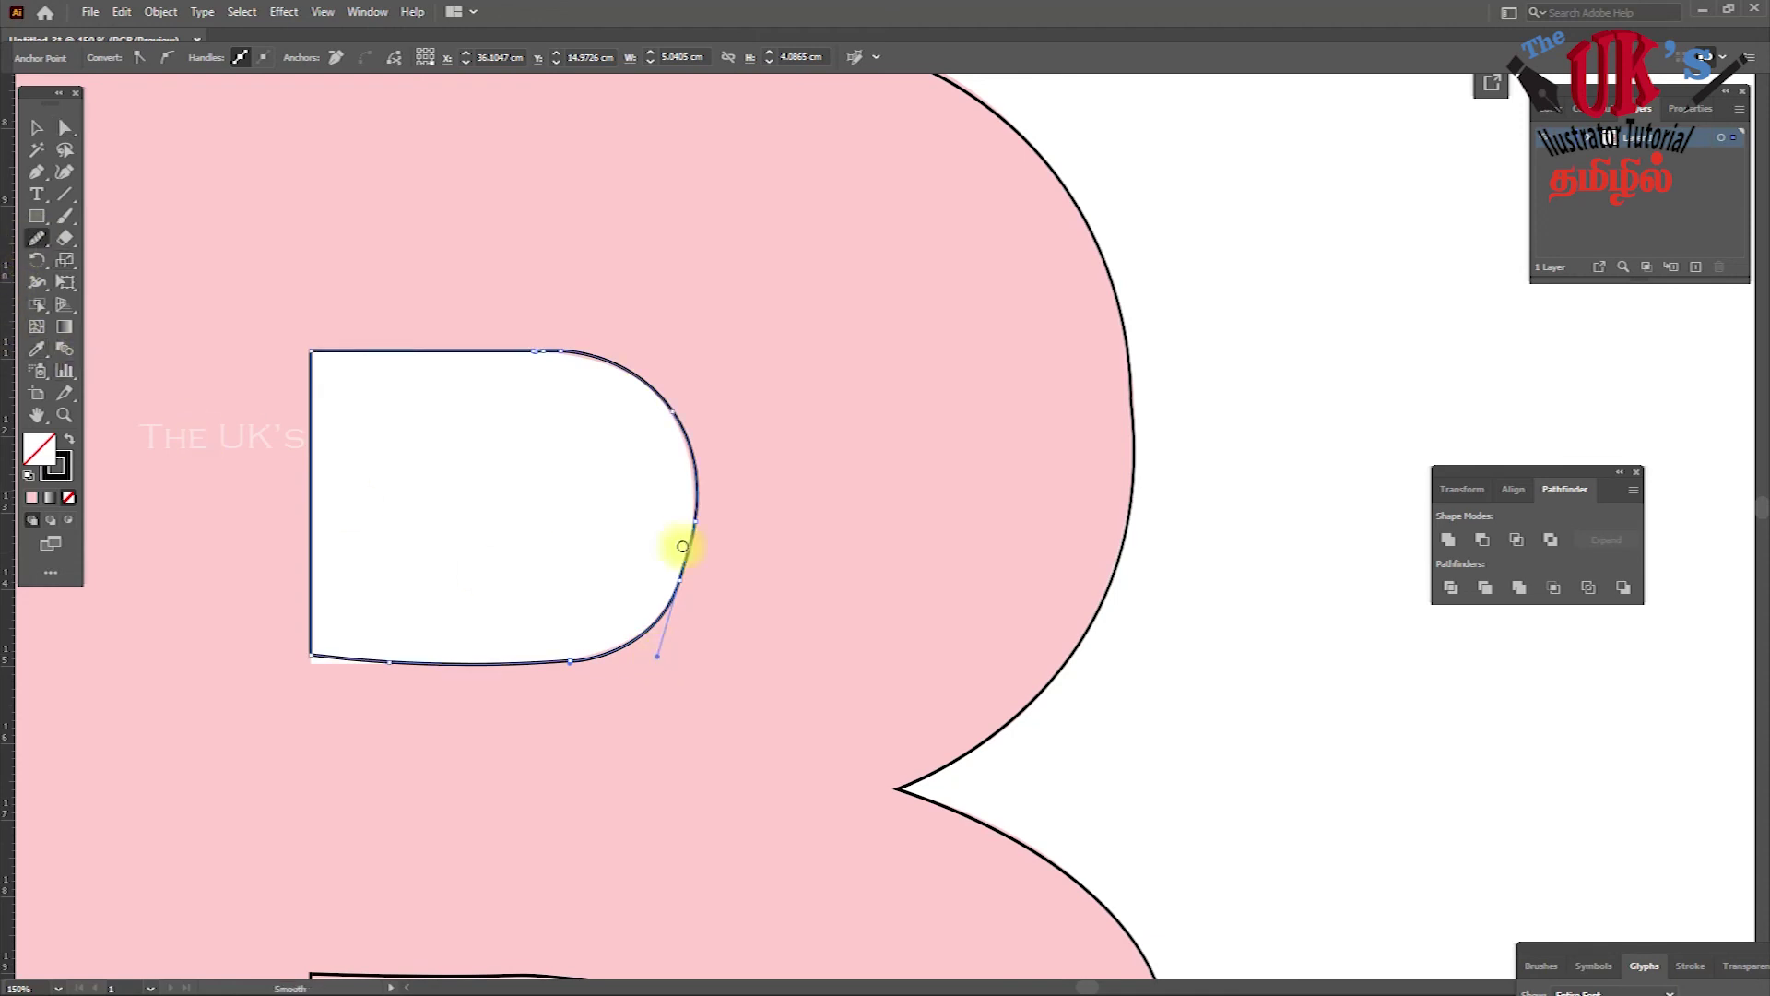
mouse_move(701, 516)
mouse_down()
mouse_move(731, 494)
mouse_move(665, 411)
mouse_move(690, 586)
mouse_up()
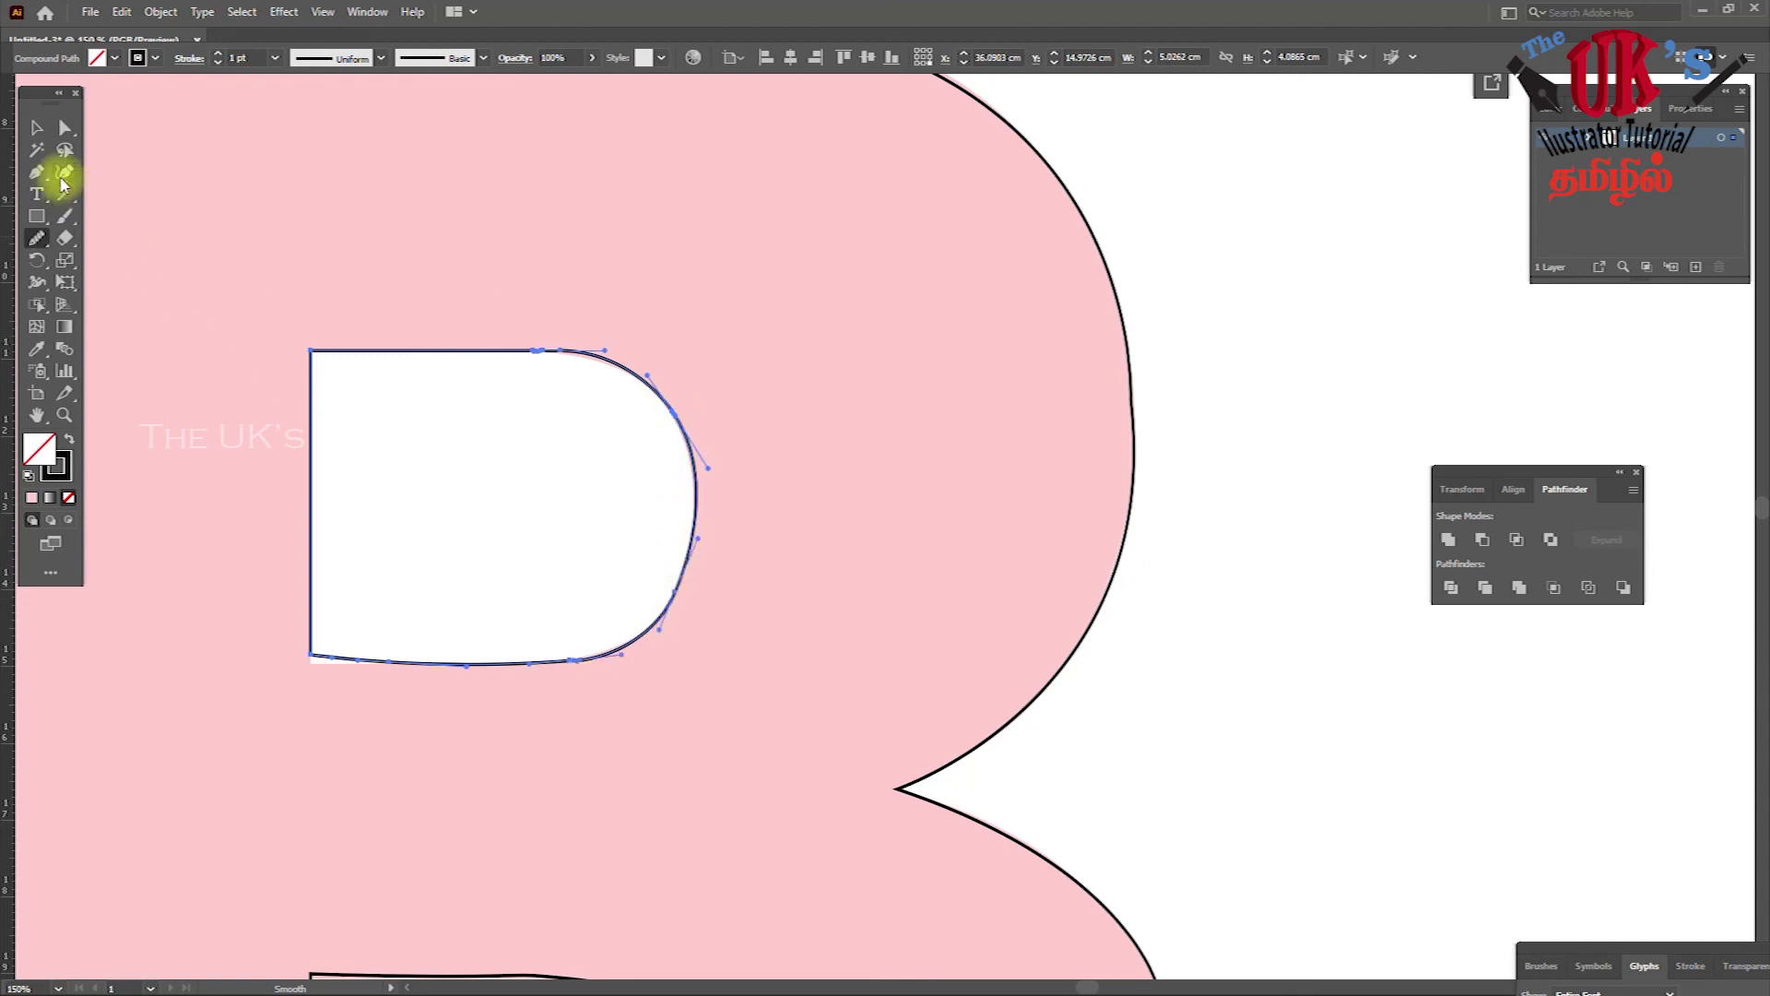
click(37, 128)
click(1221, 265)
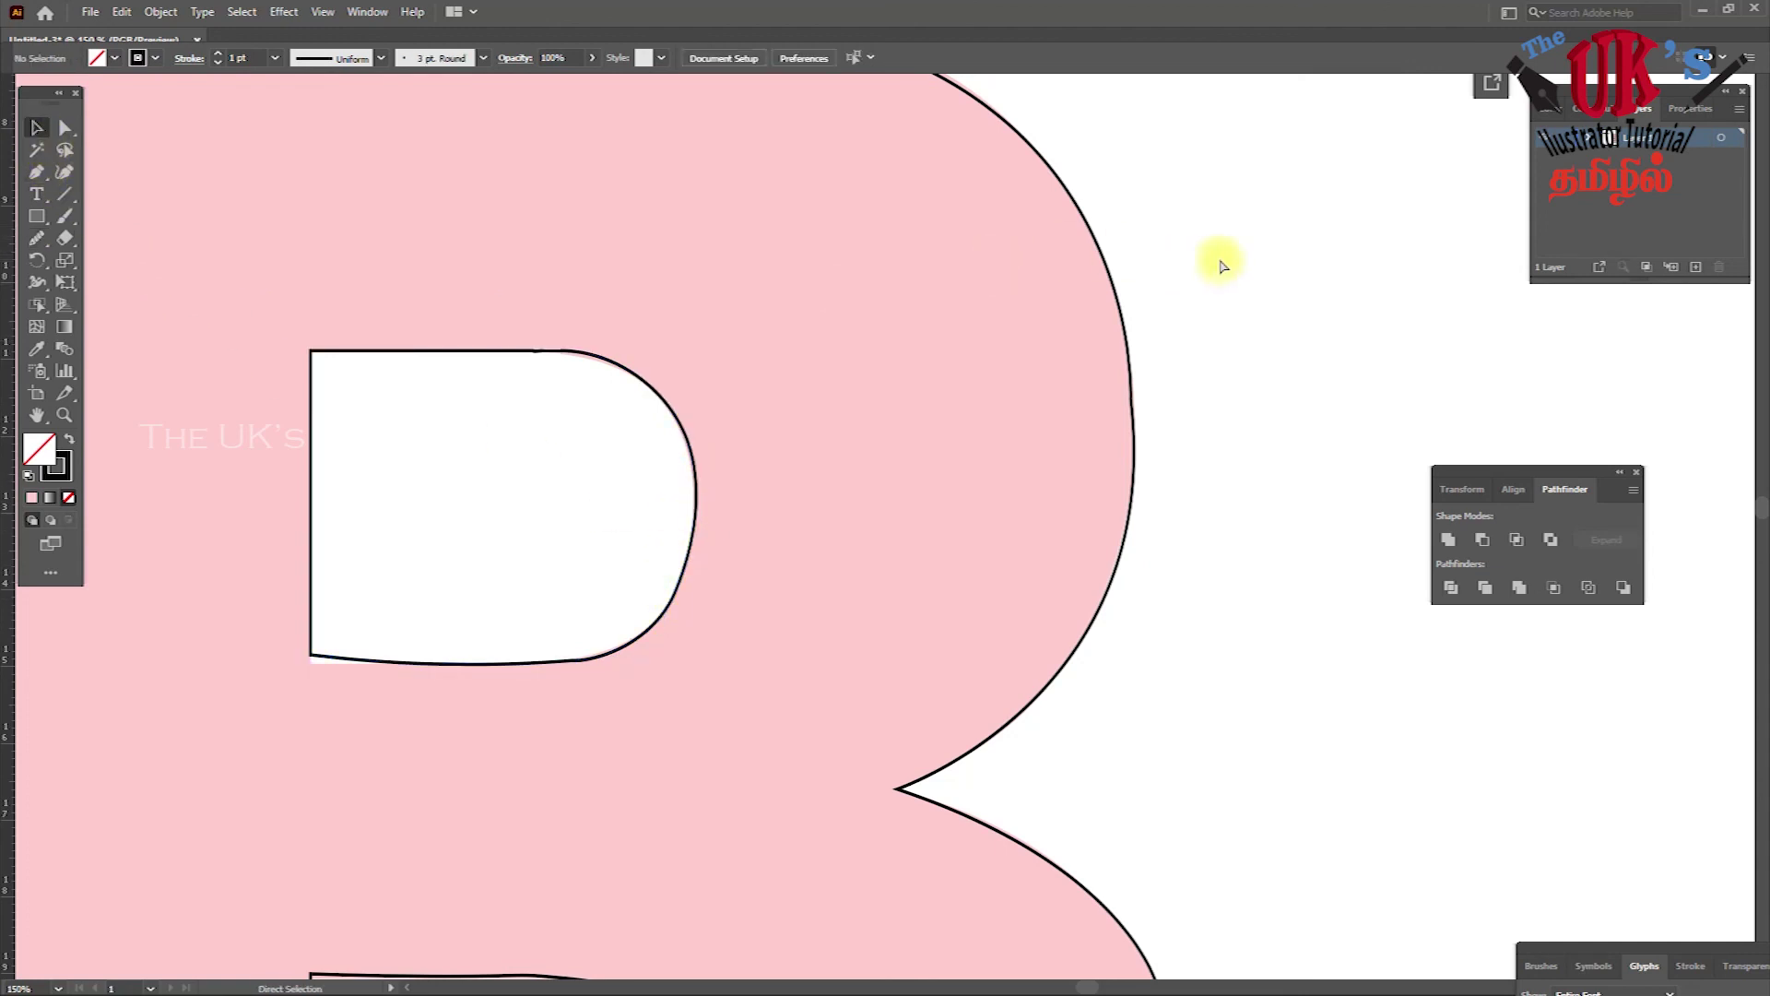
- Zoom out and place a duplicate of the B to the right of the original
key(ctrl+minus)
key(ctrl+minus)
key(ctrl+minus)
key(ctrl+minus)
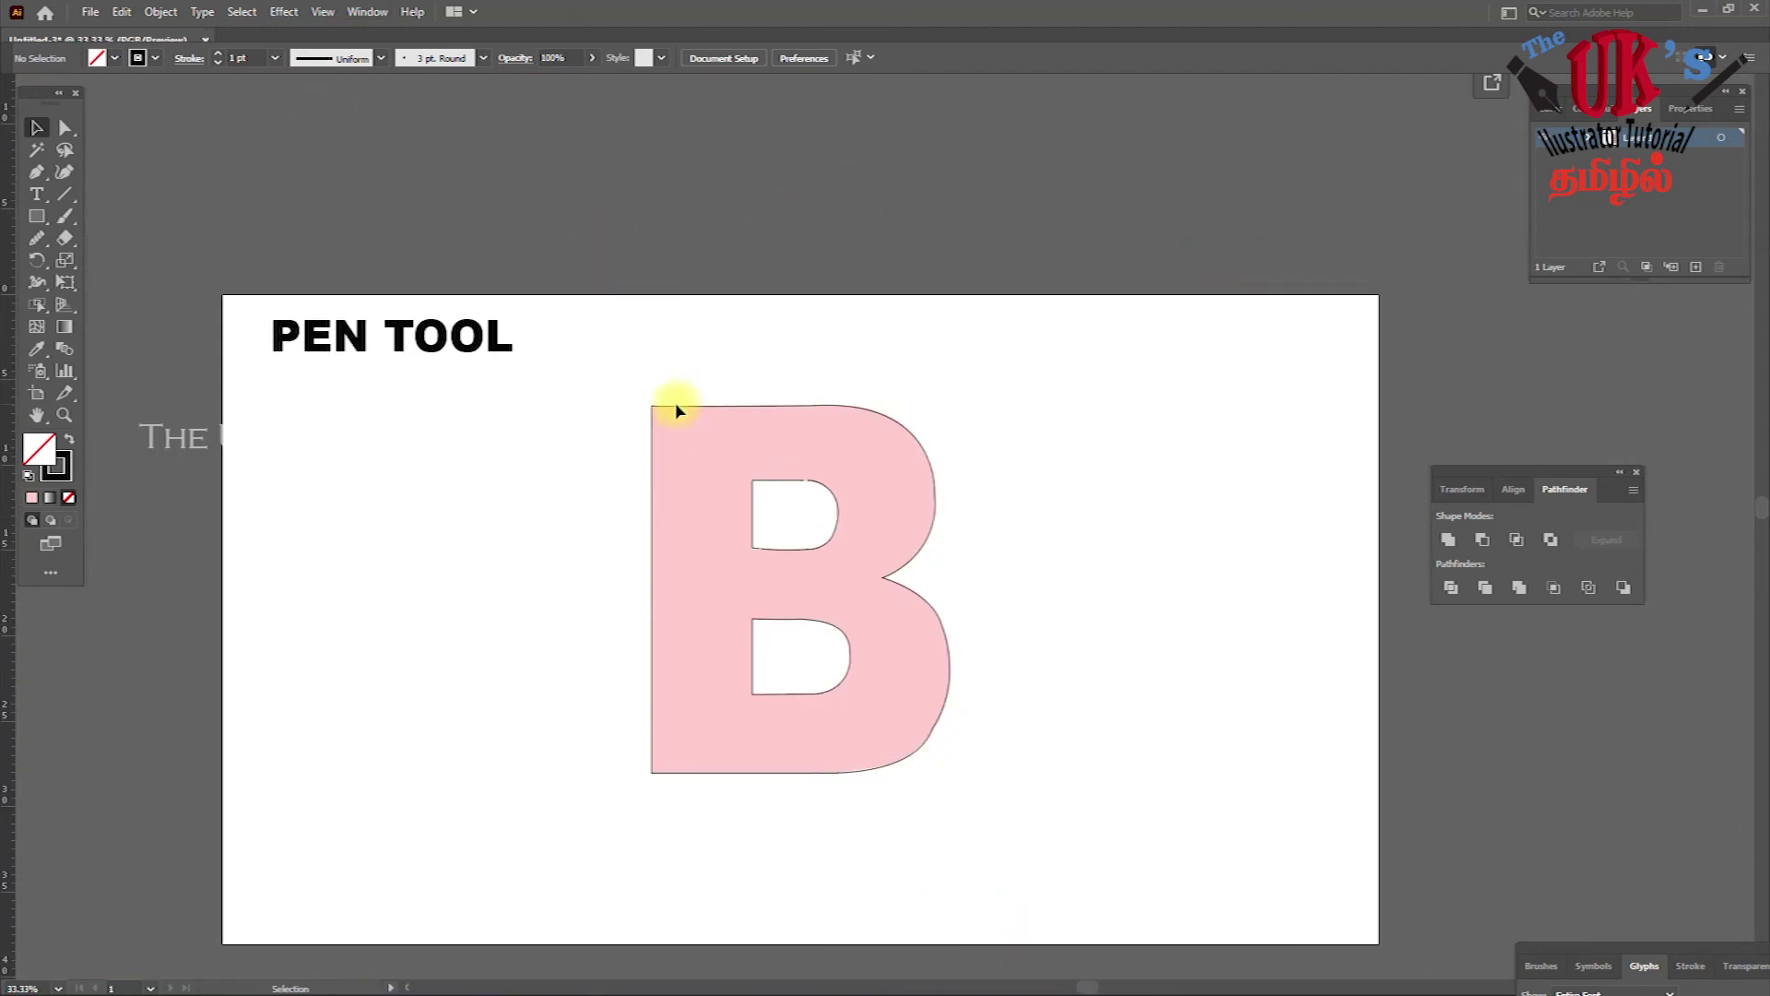
drag(680, 402, 1043, 408)
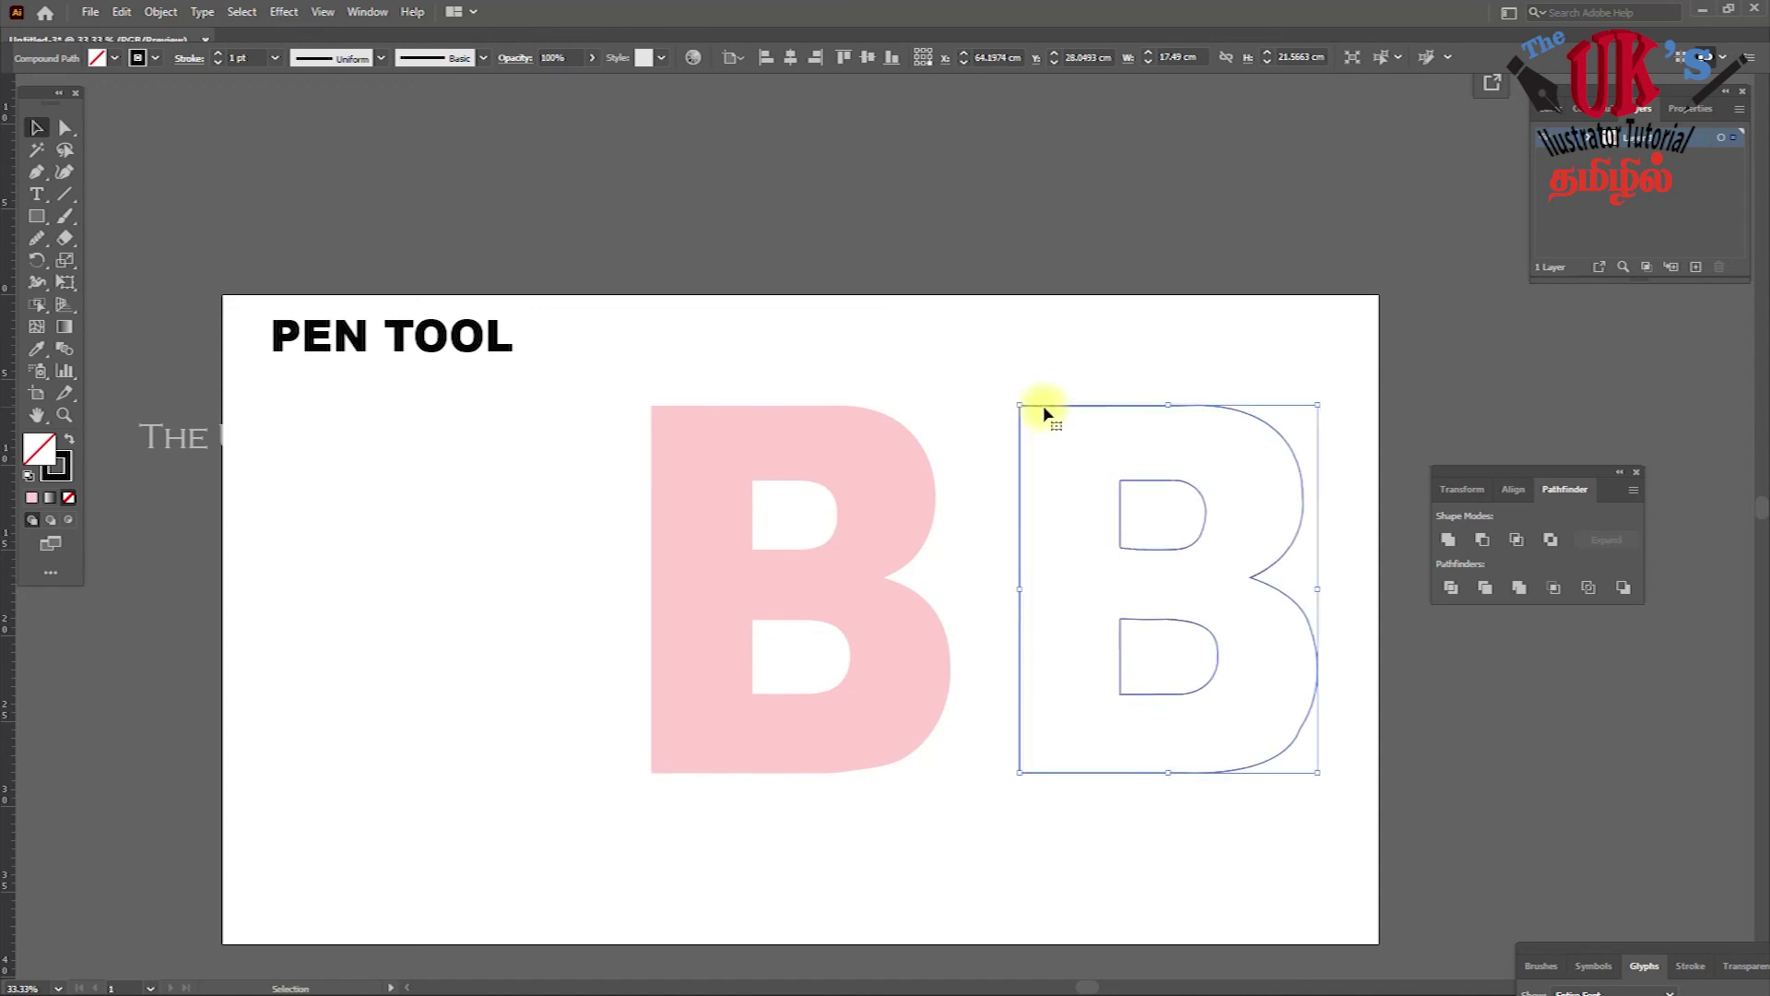
click(1045, 391)
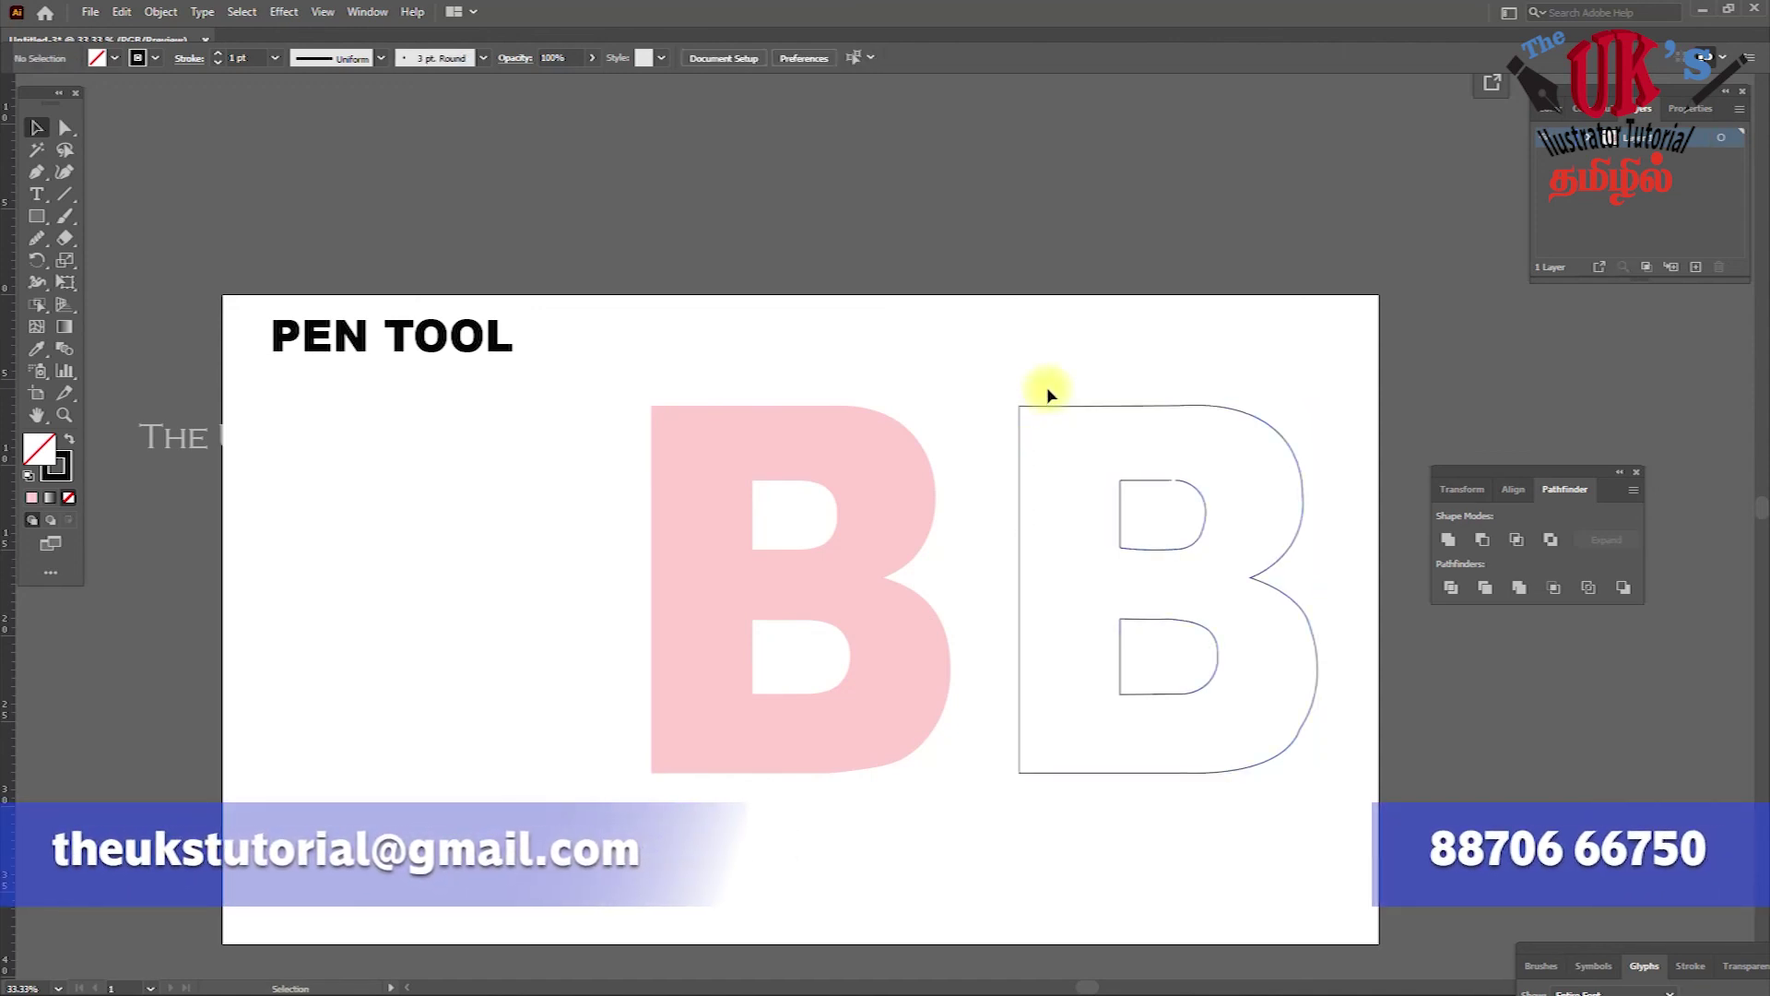
- Fill the copied B with the original's pink using the Eyedropper
click(1106, 440)
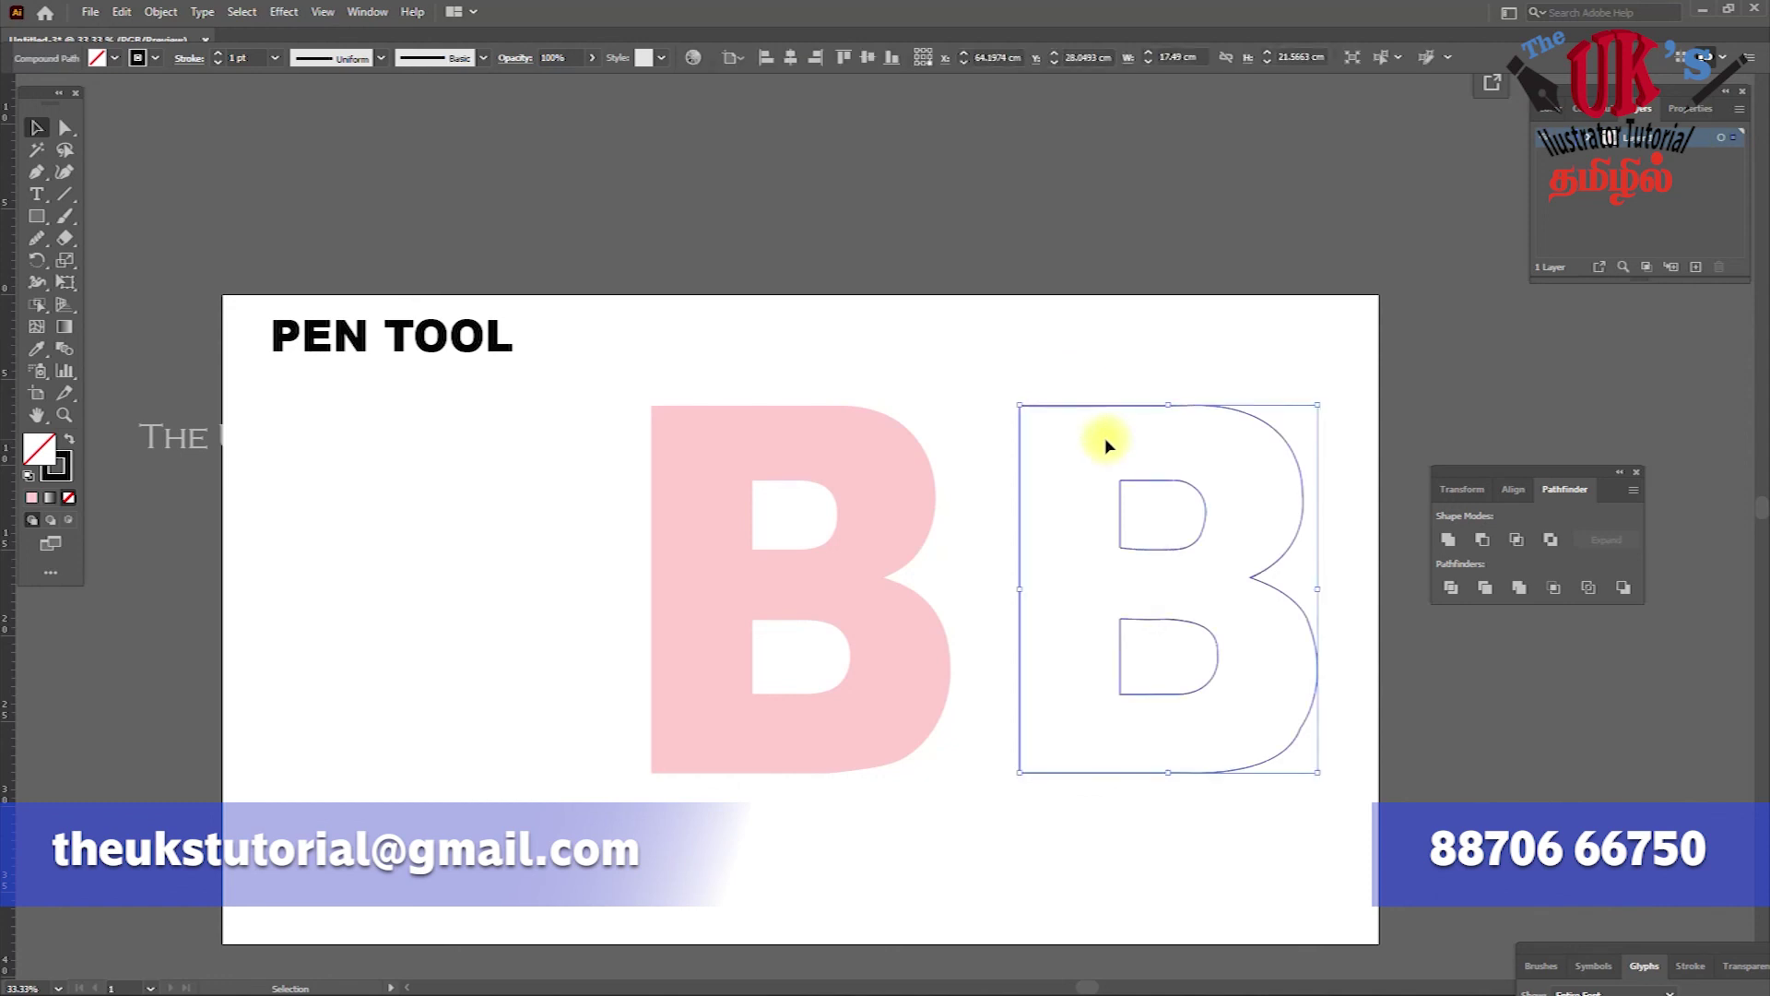
click(37, 348)
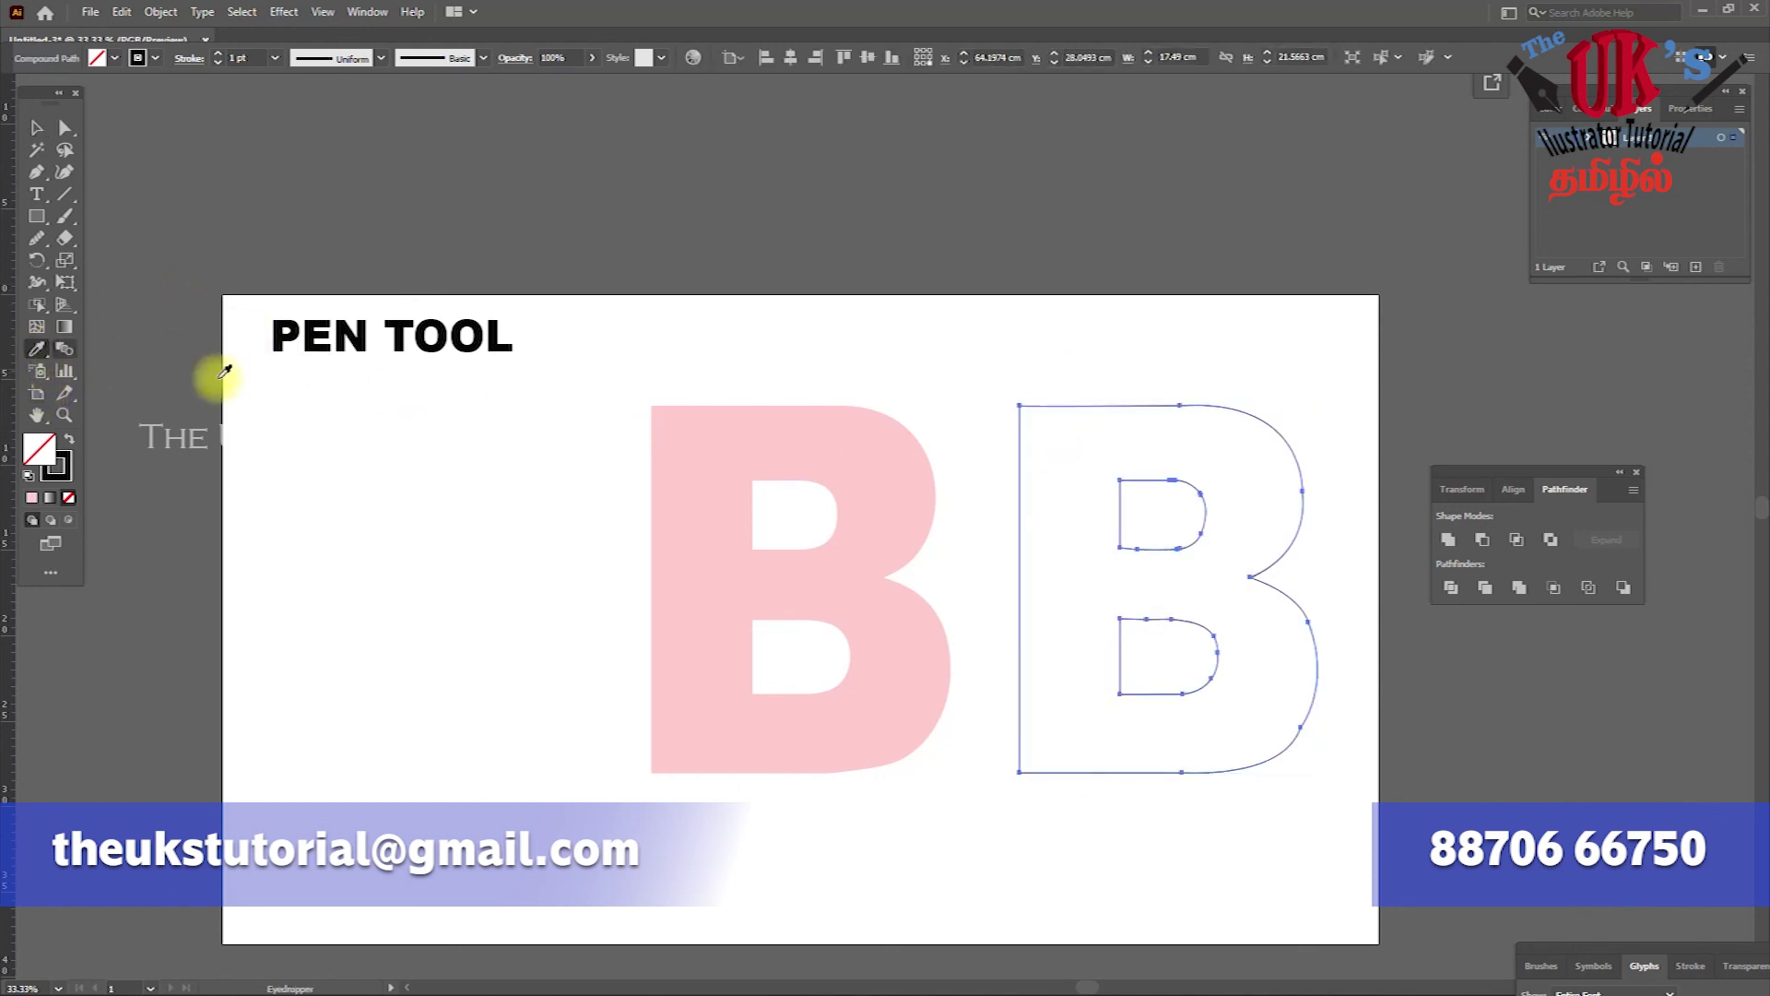
click(733, 431)
click(40, 126)
click(874, 353)
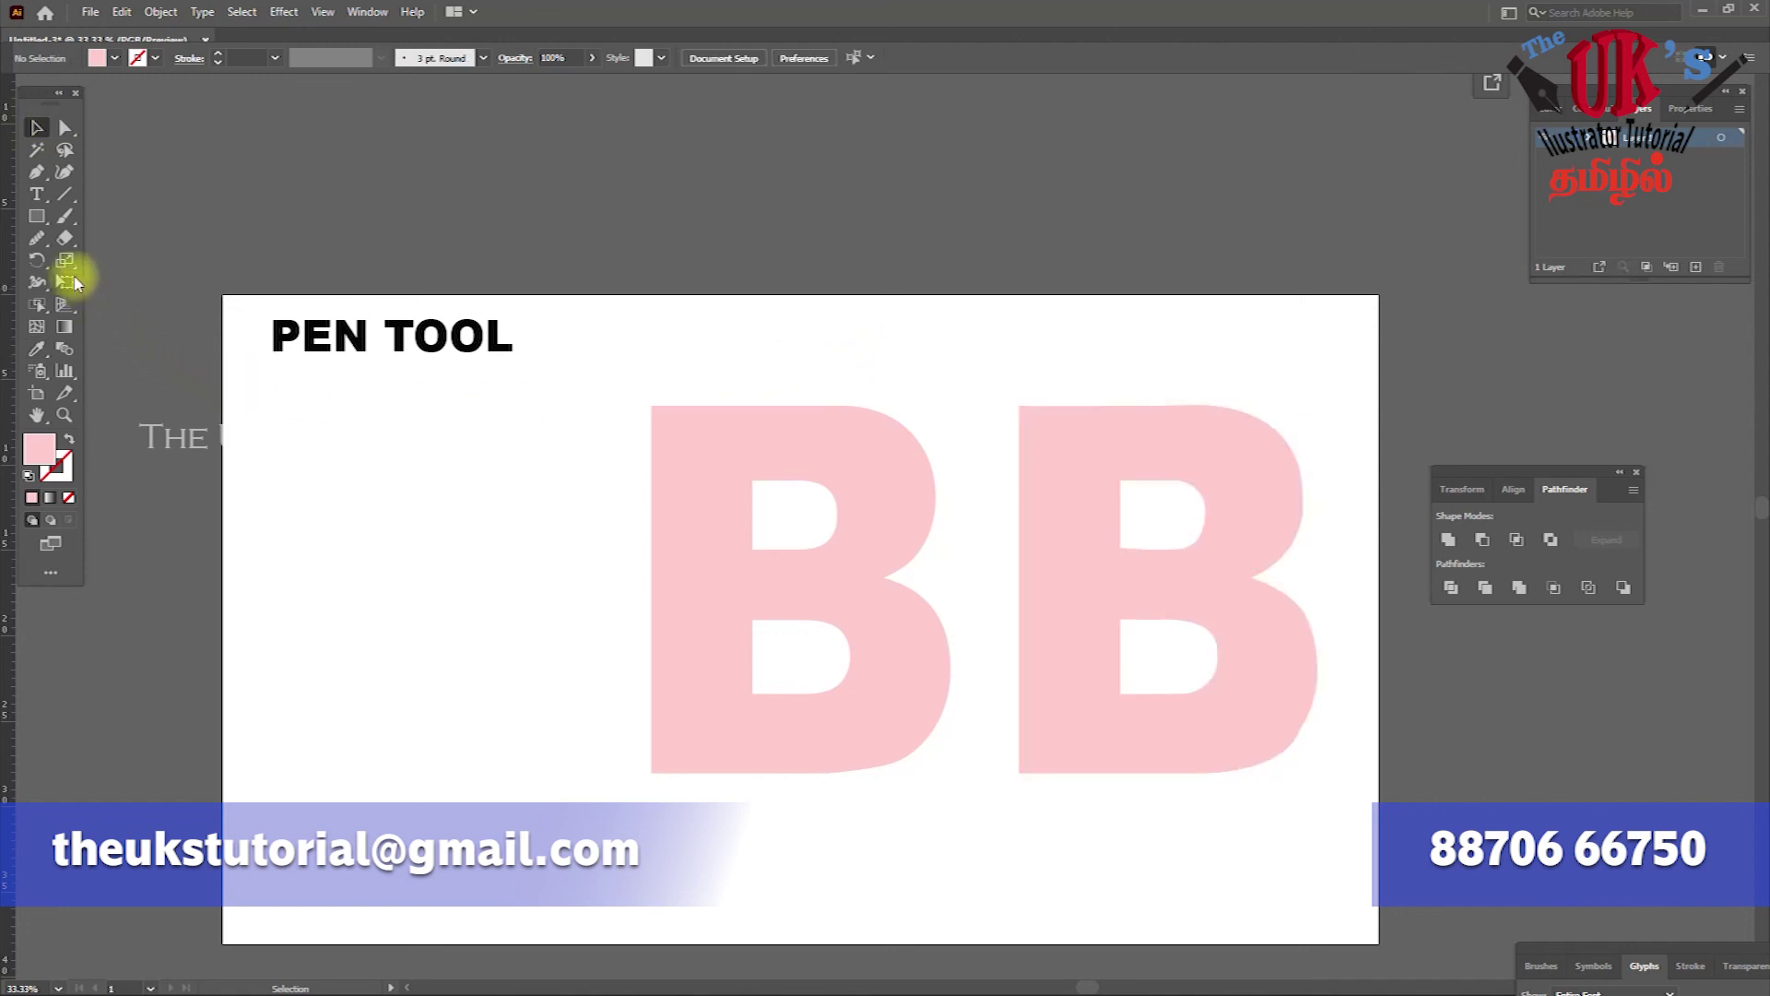
- Paint two thin pink strokes, one near the artboard's top-right and one right of PEN TOOL
click(66, 215)
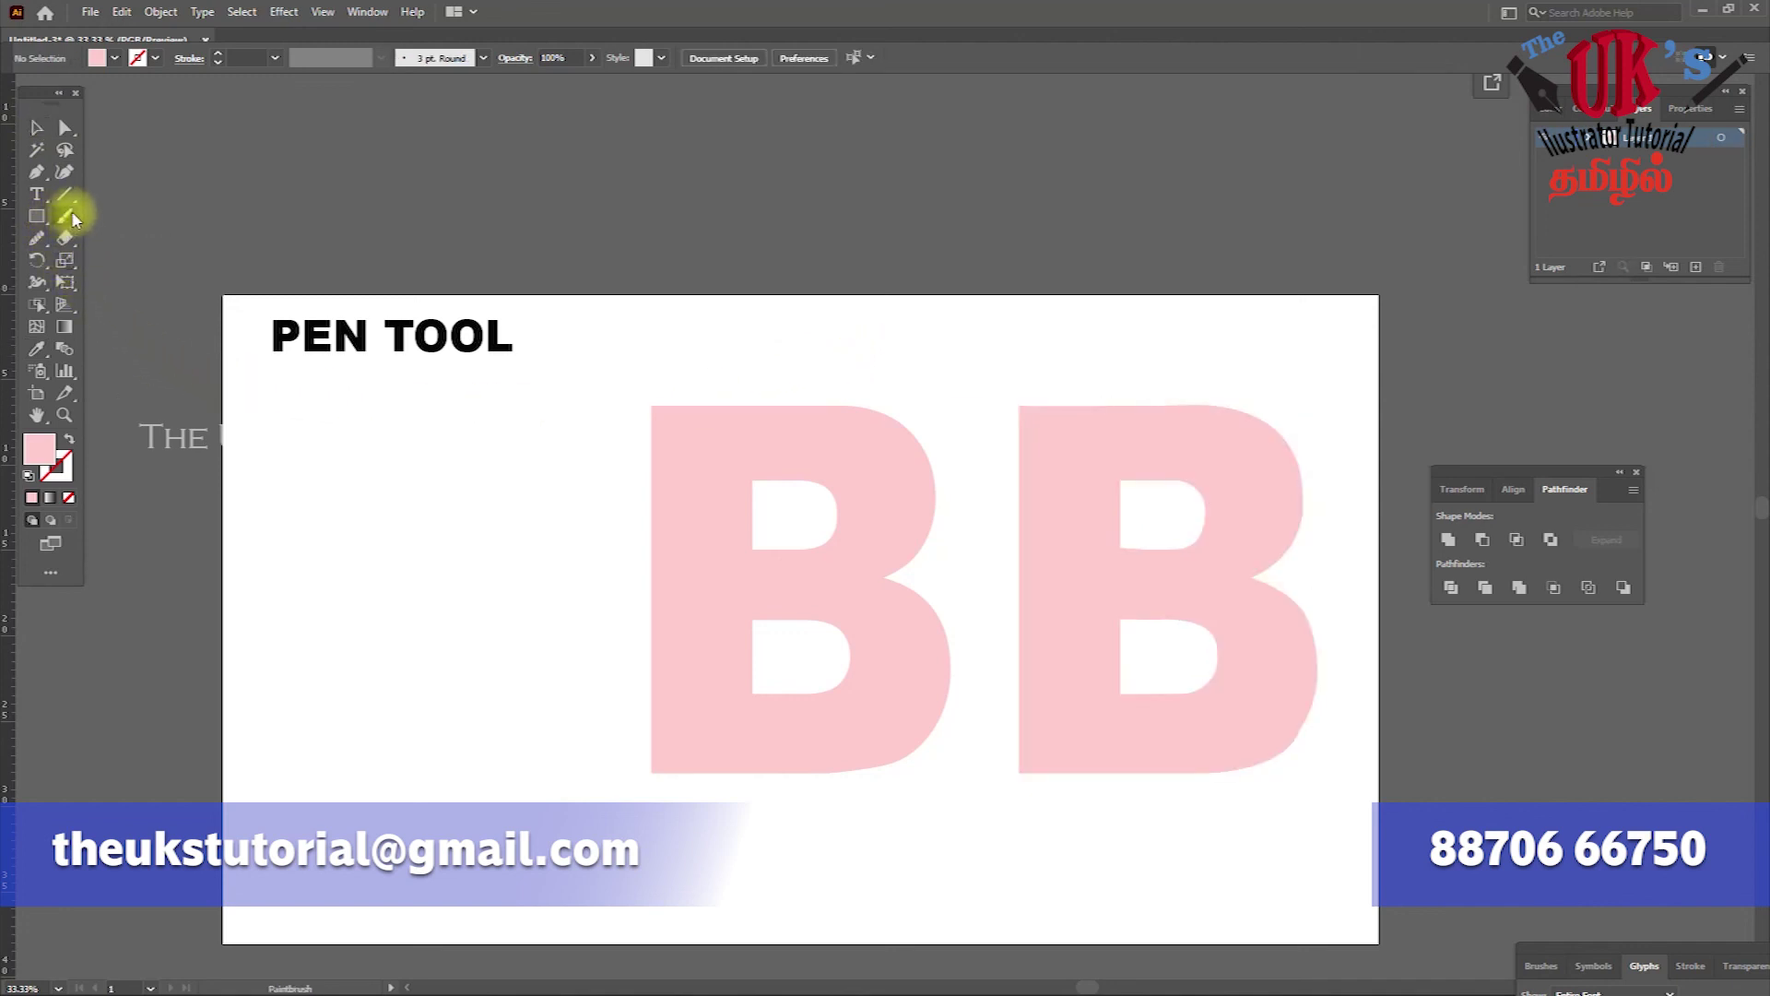
drag(1170, 346, 1339, 316)
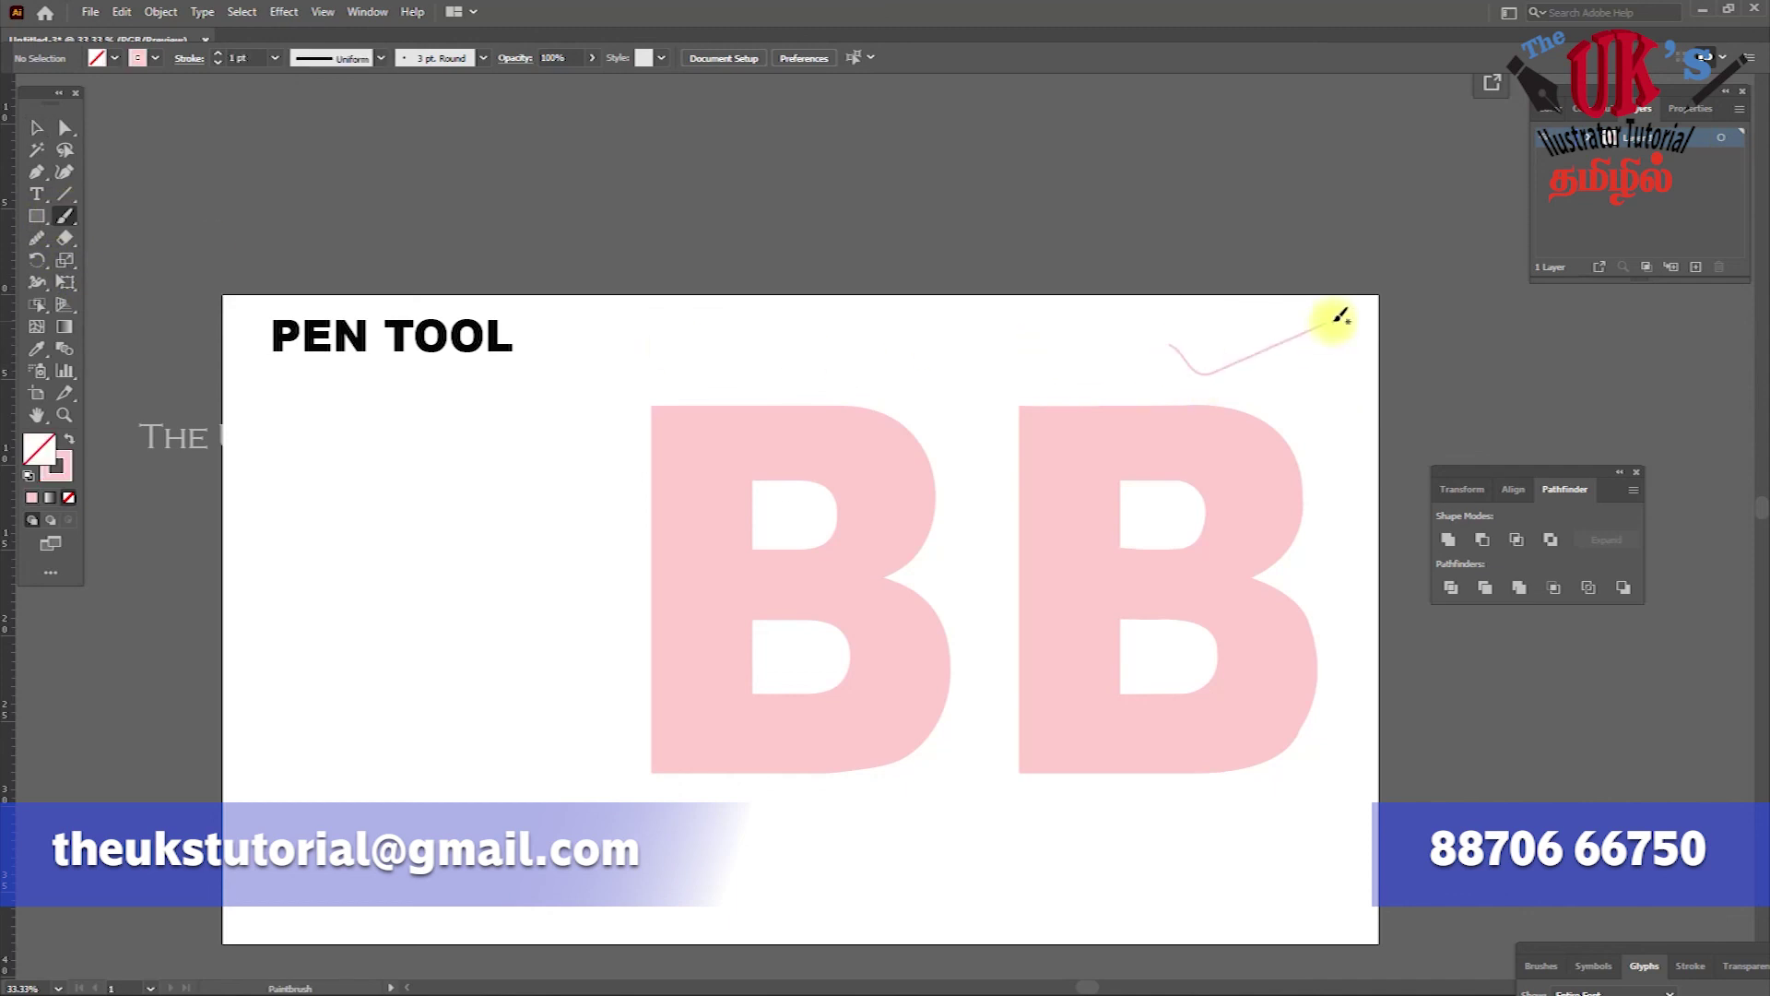
click(20, 131)
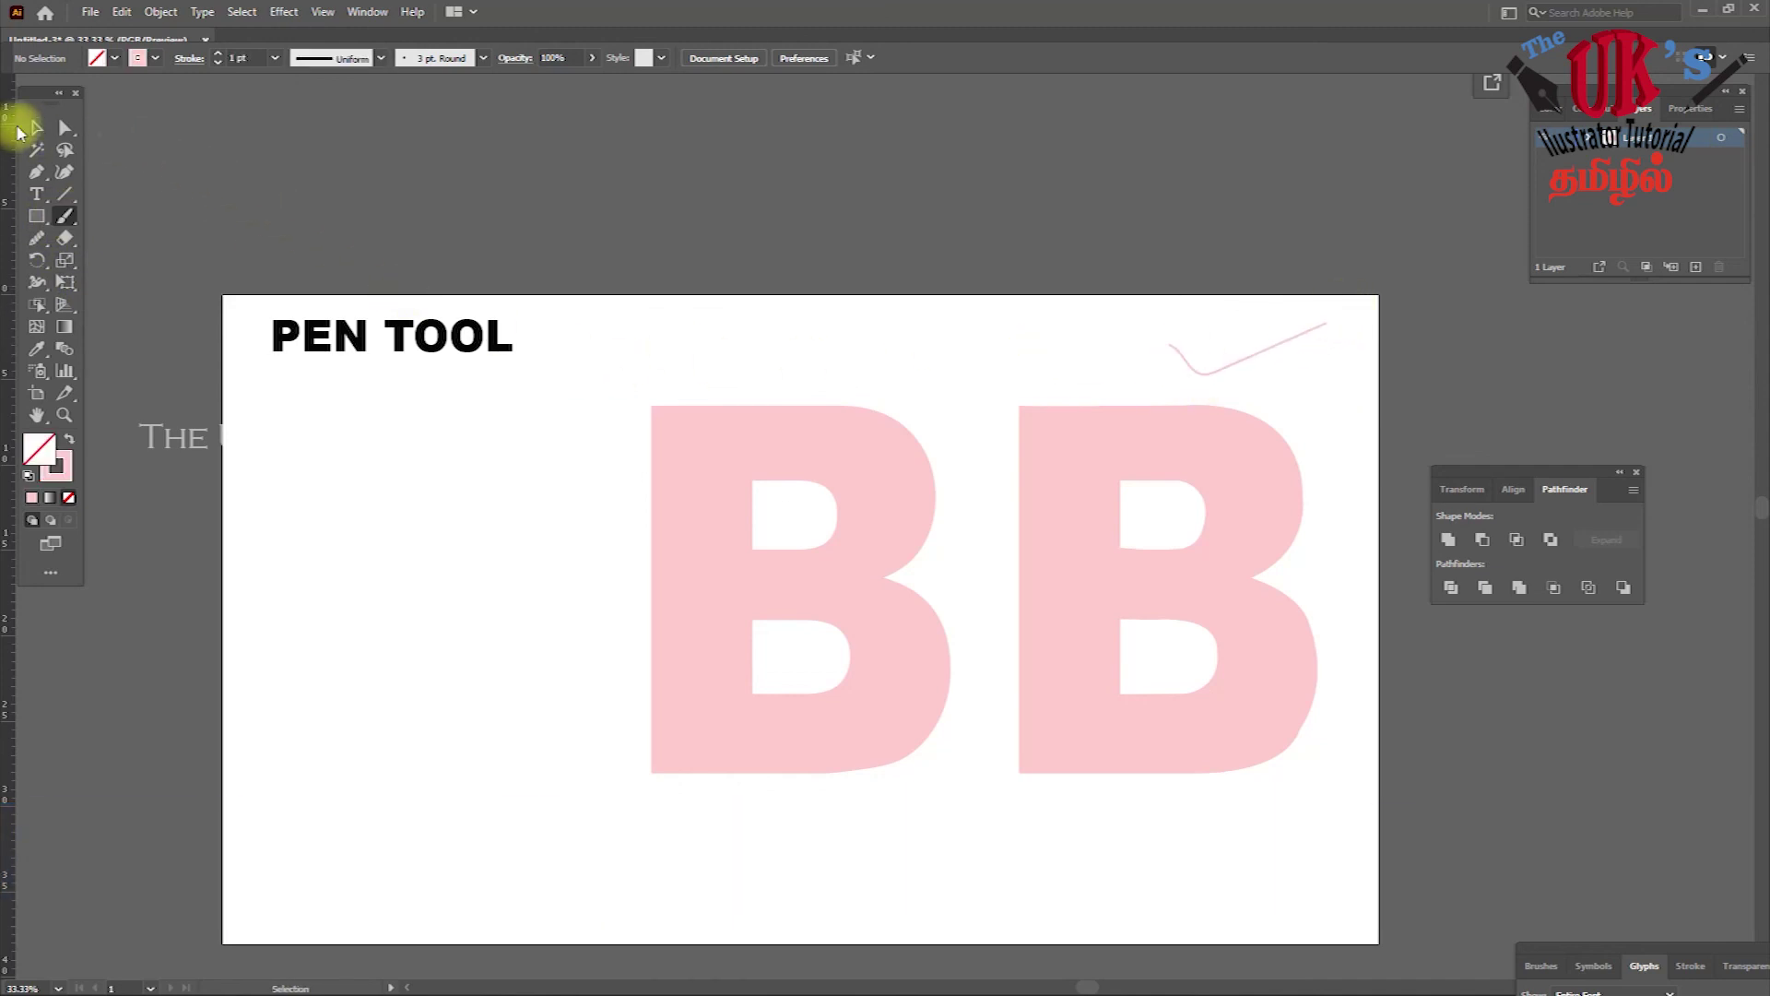
drag(522, 329, 675, 342)
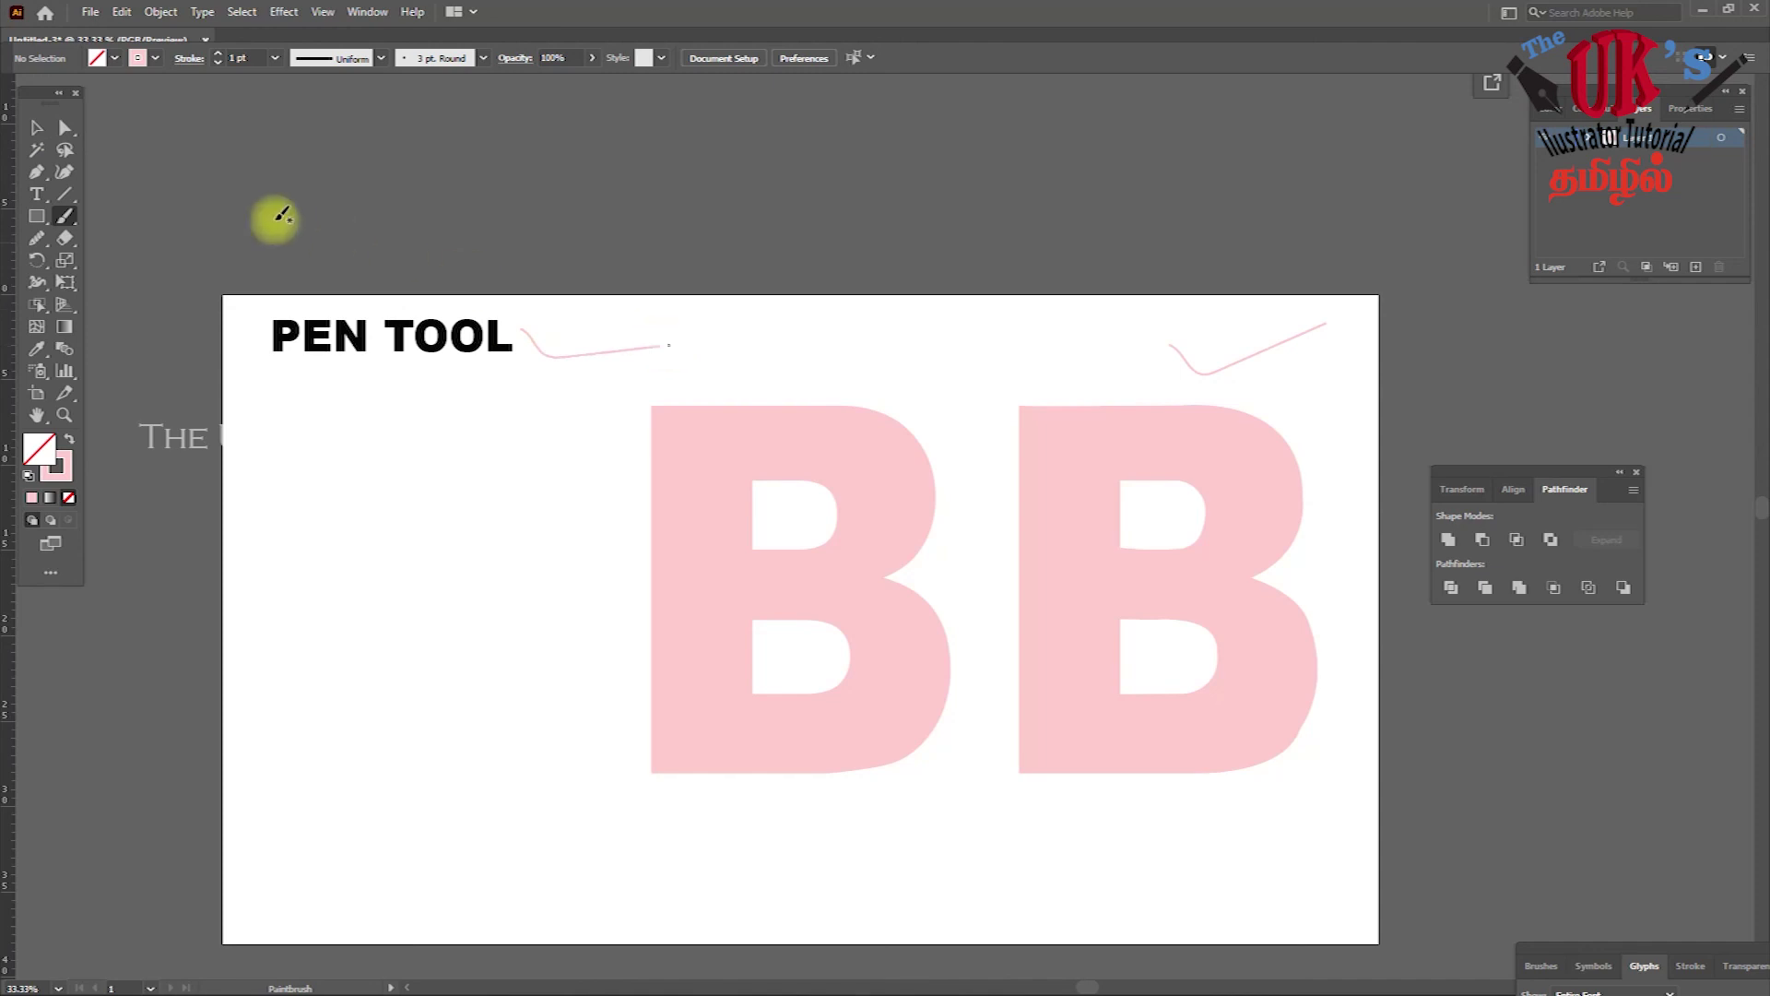
click(35, 127)
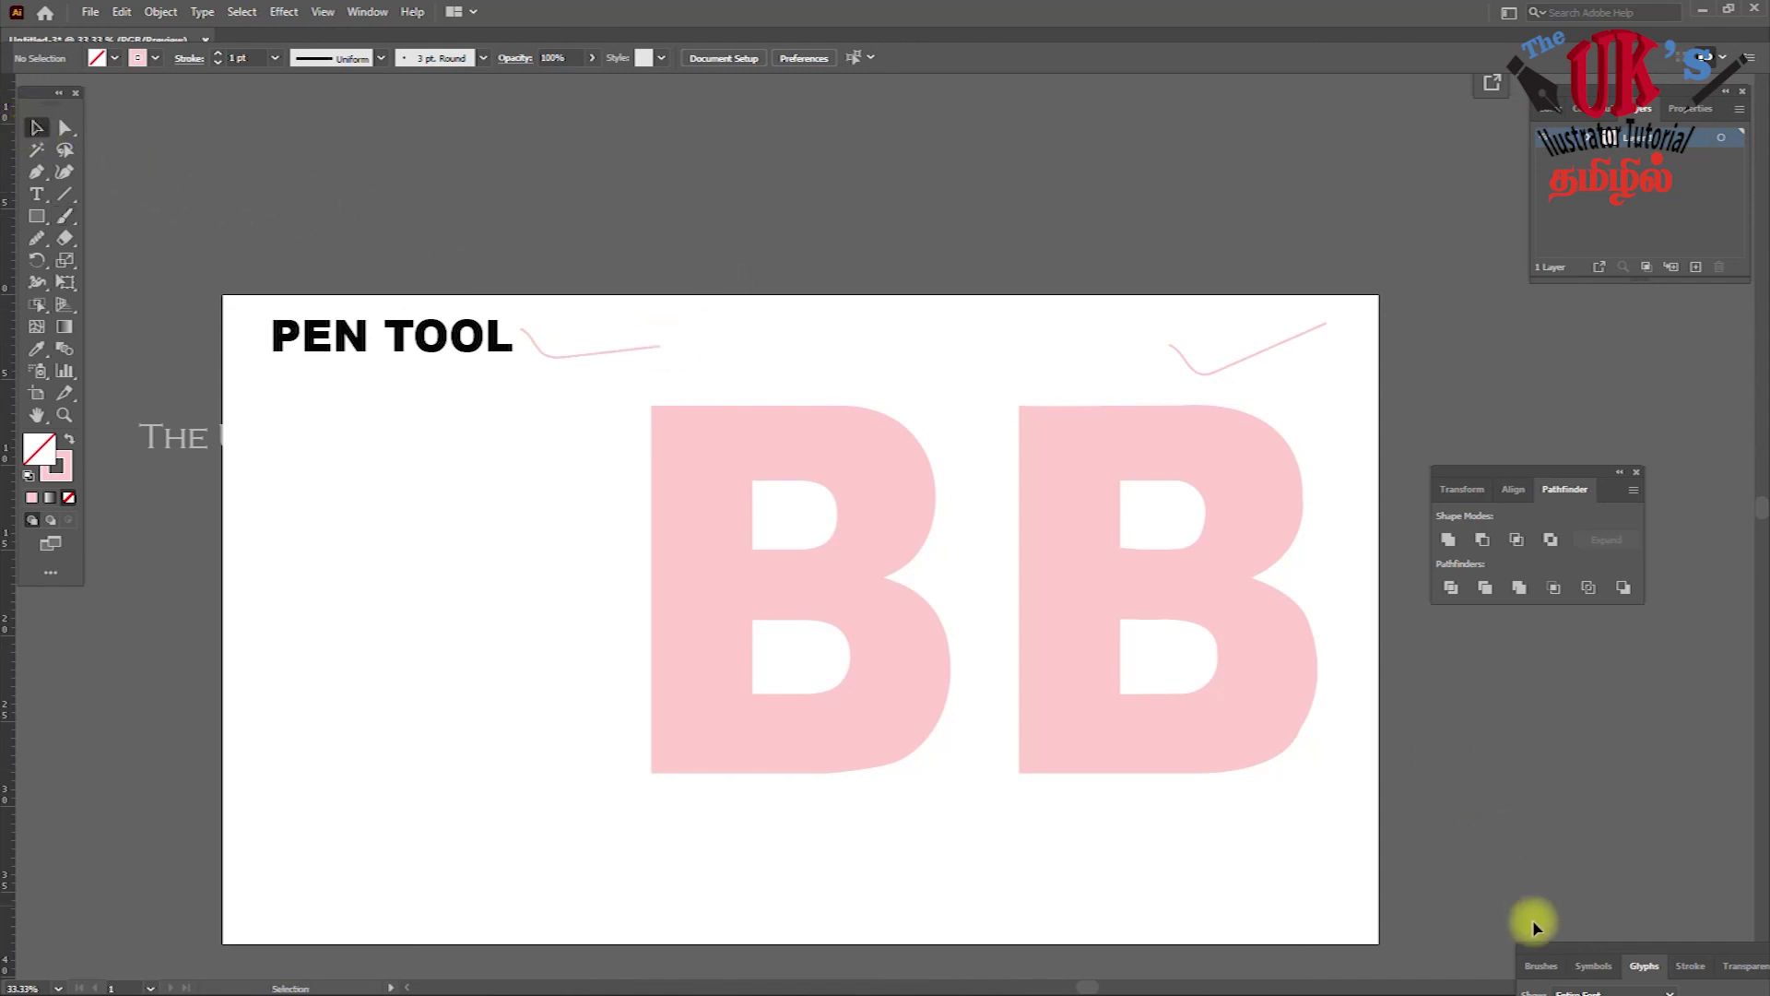